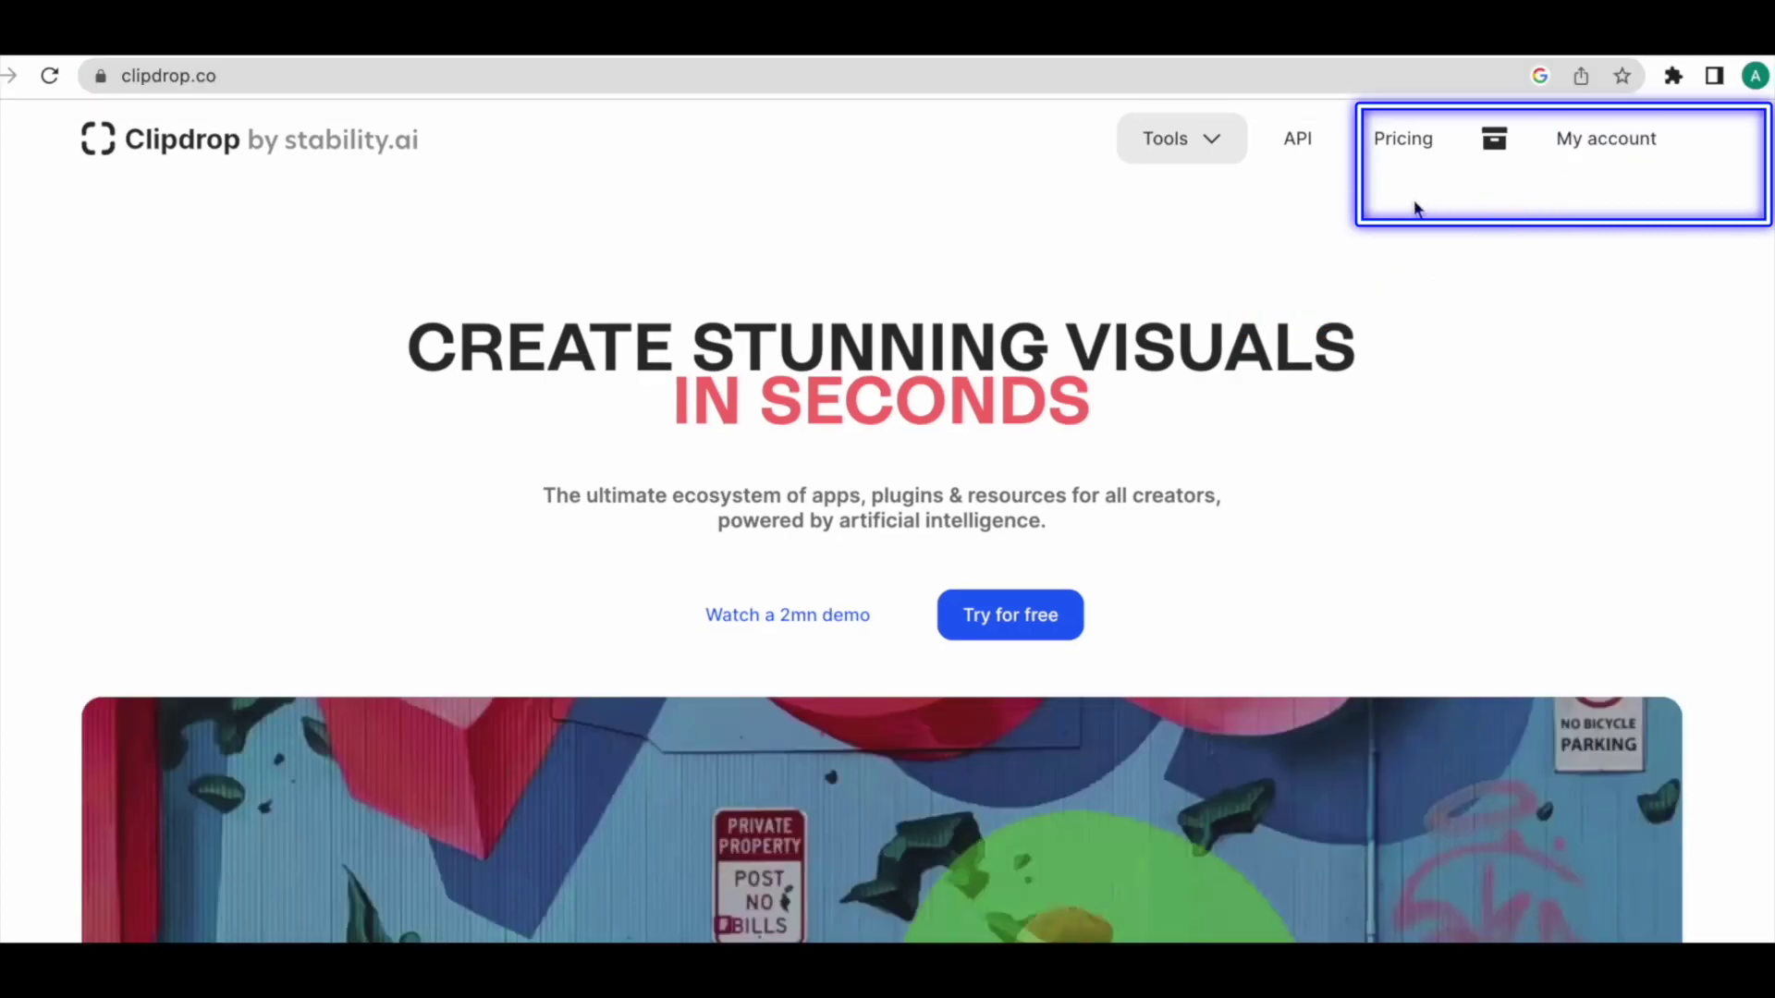
Open Stable Diffusion XL, generate images of "Tom Cruise doing Pooja in saffron robes in varanasi in India" and enlarge one result
click(1199, 151)
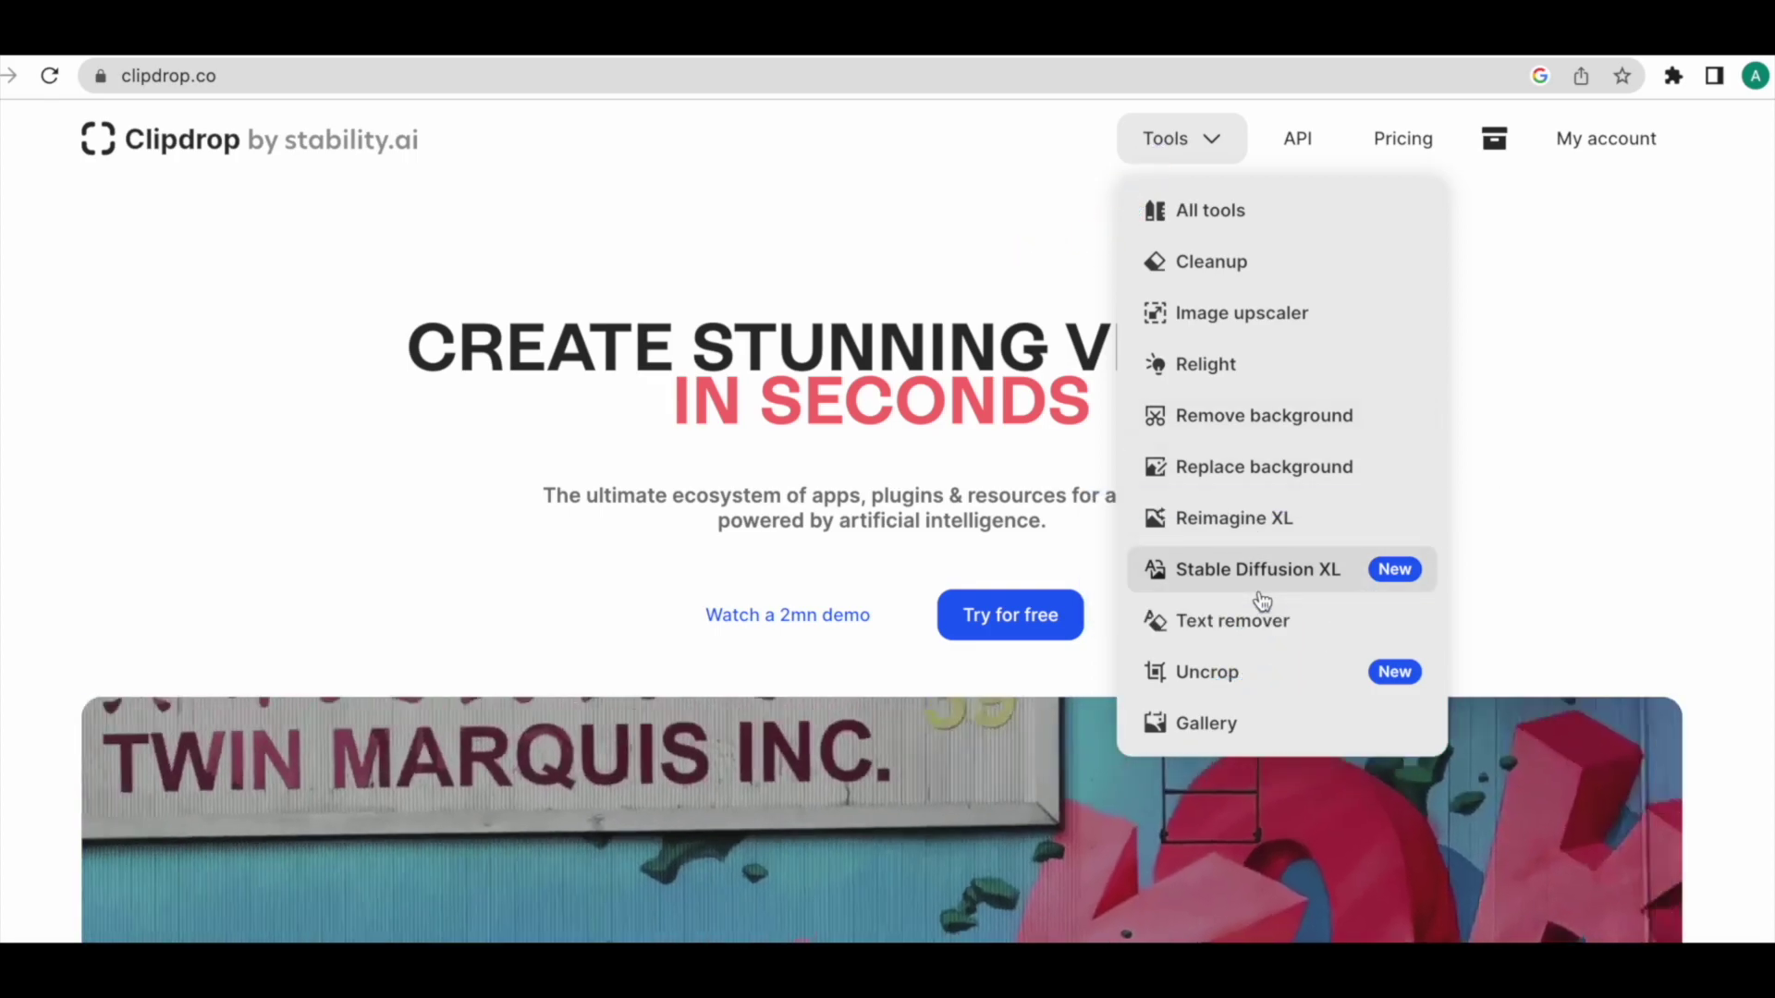
click(1259, 575)
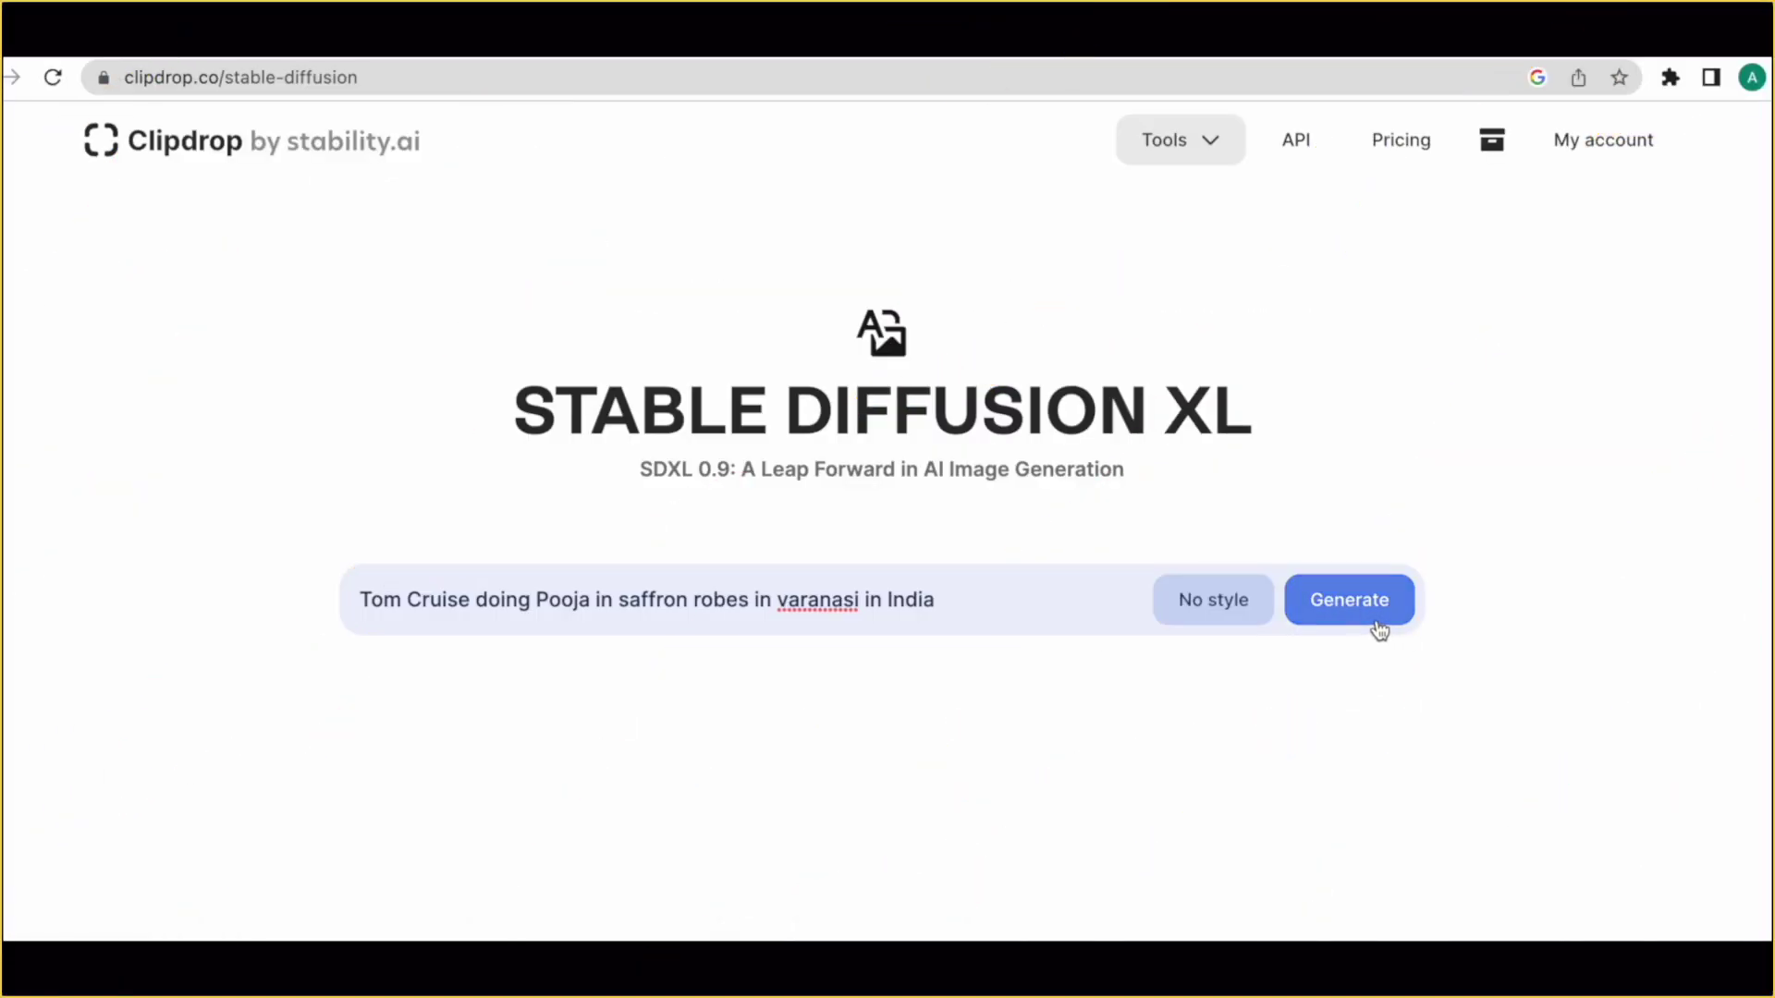
click(1349, 603)
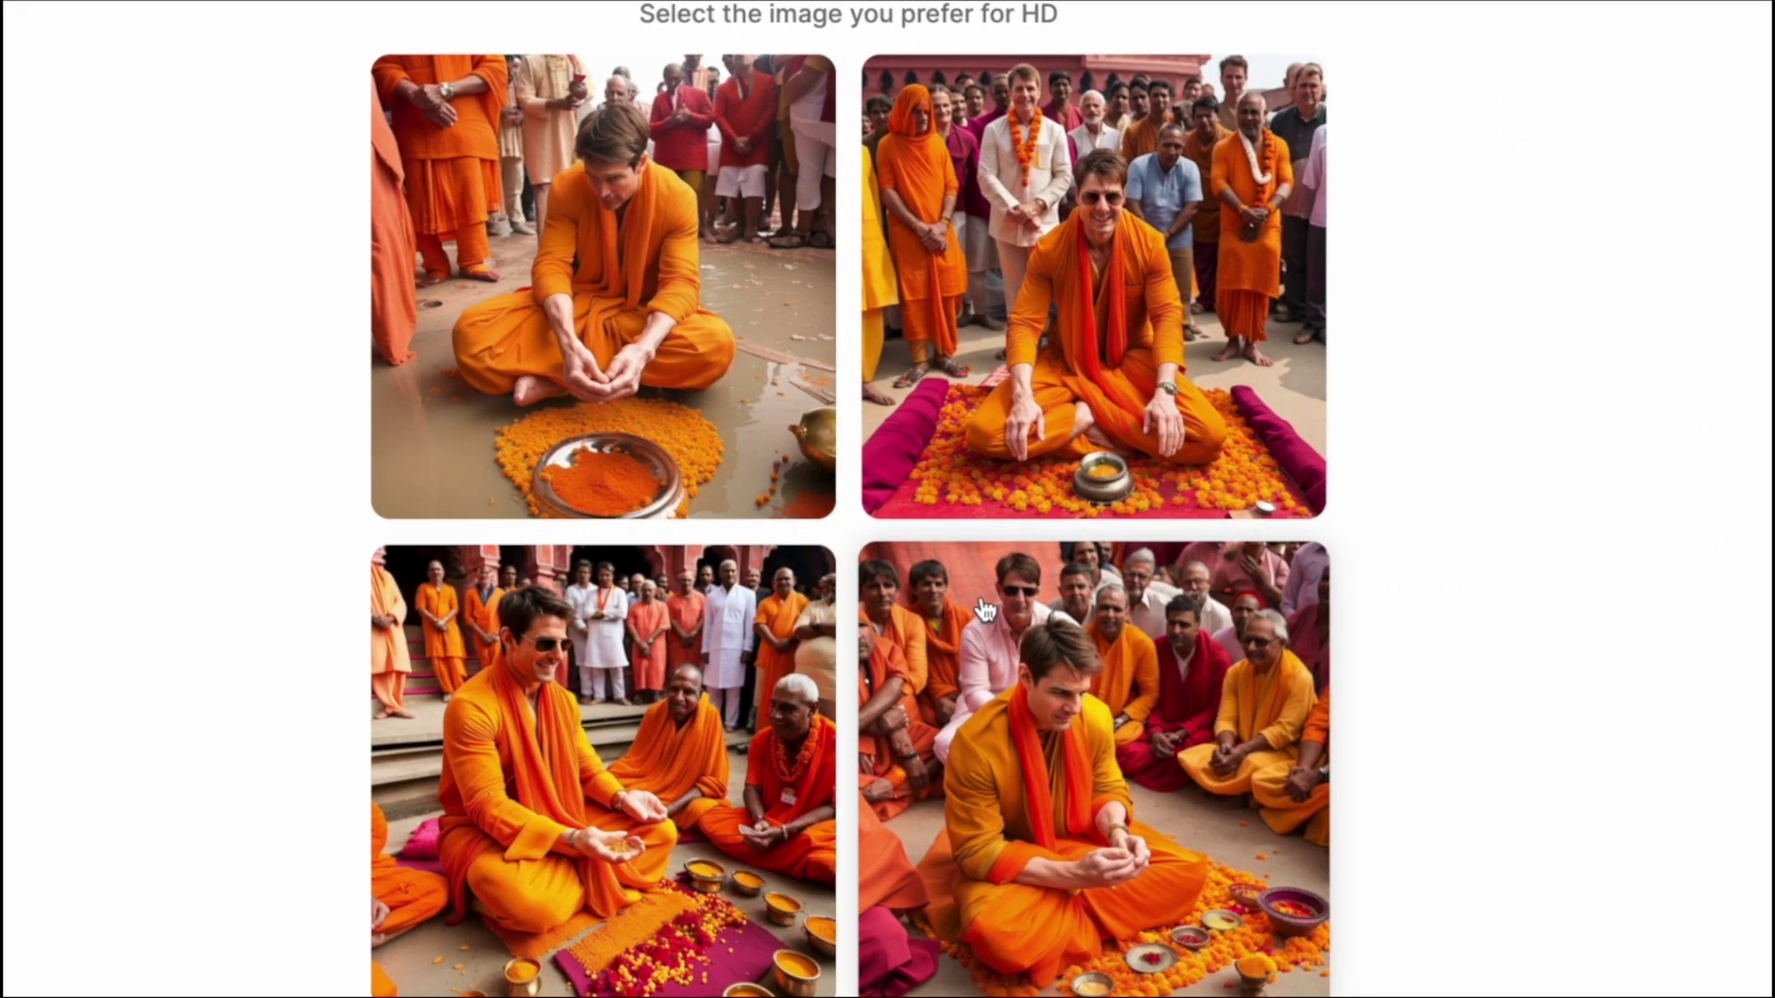
click(603, 767)
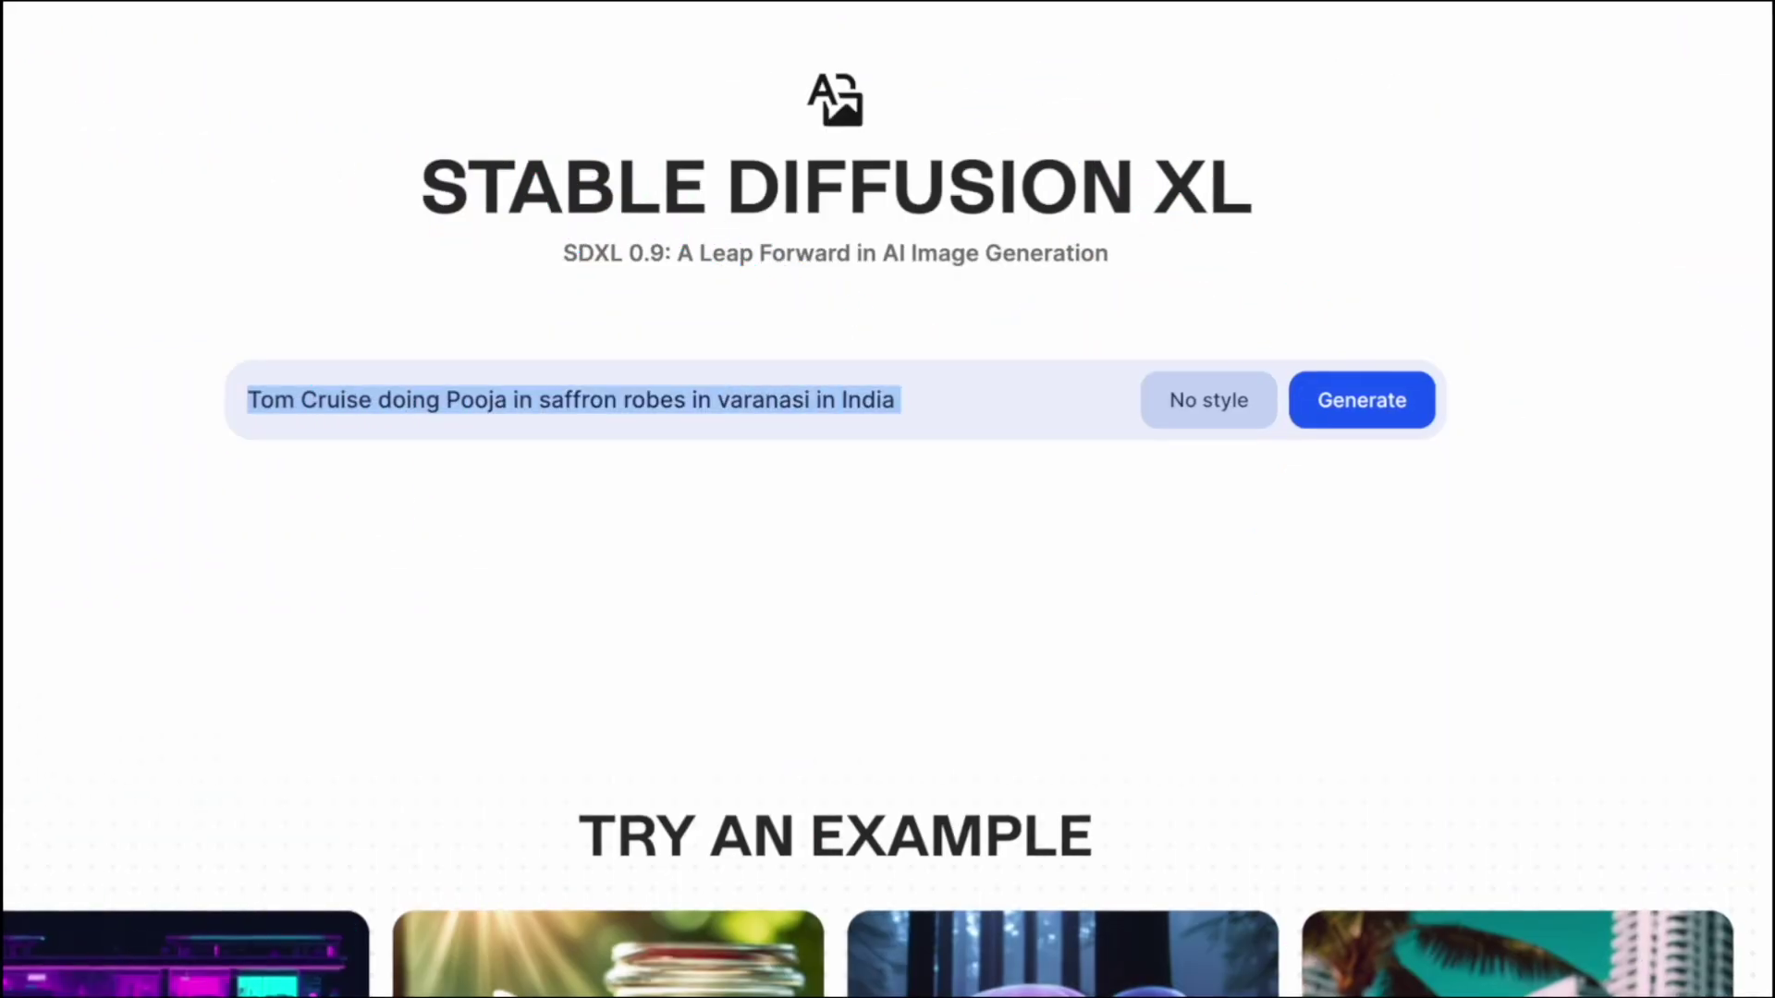
Replace the prompt with "kate winslet doing meditation in a saree at the varansi ghat" and generate the images
text(kate winslet doing meditation in a saree at the varansi ghat)
drag(239, 405, 941, 413)
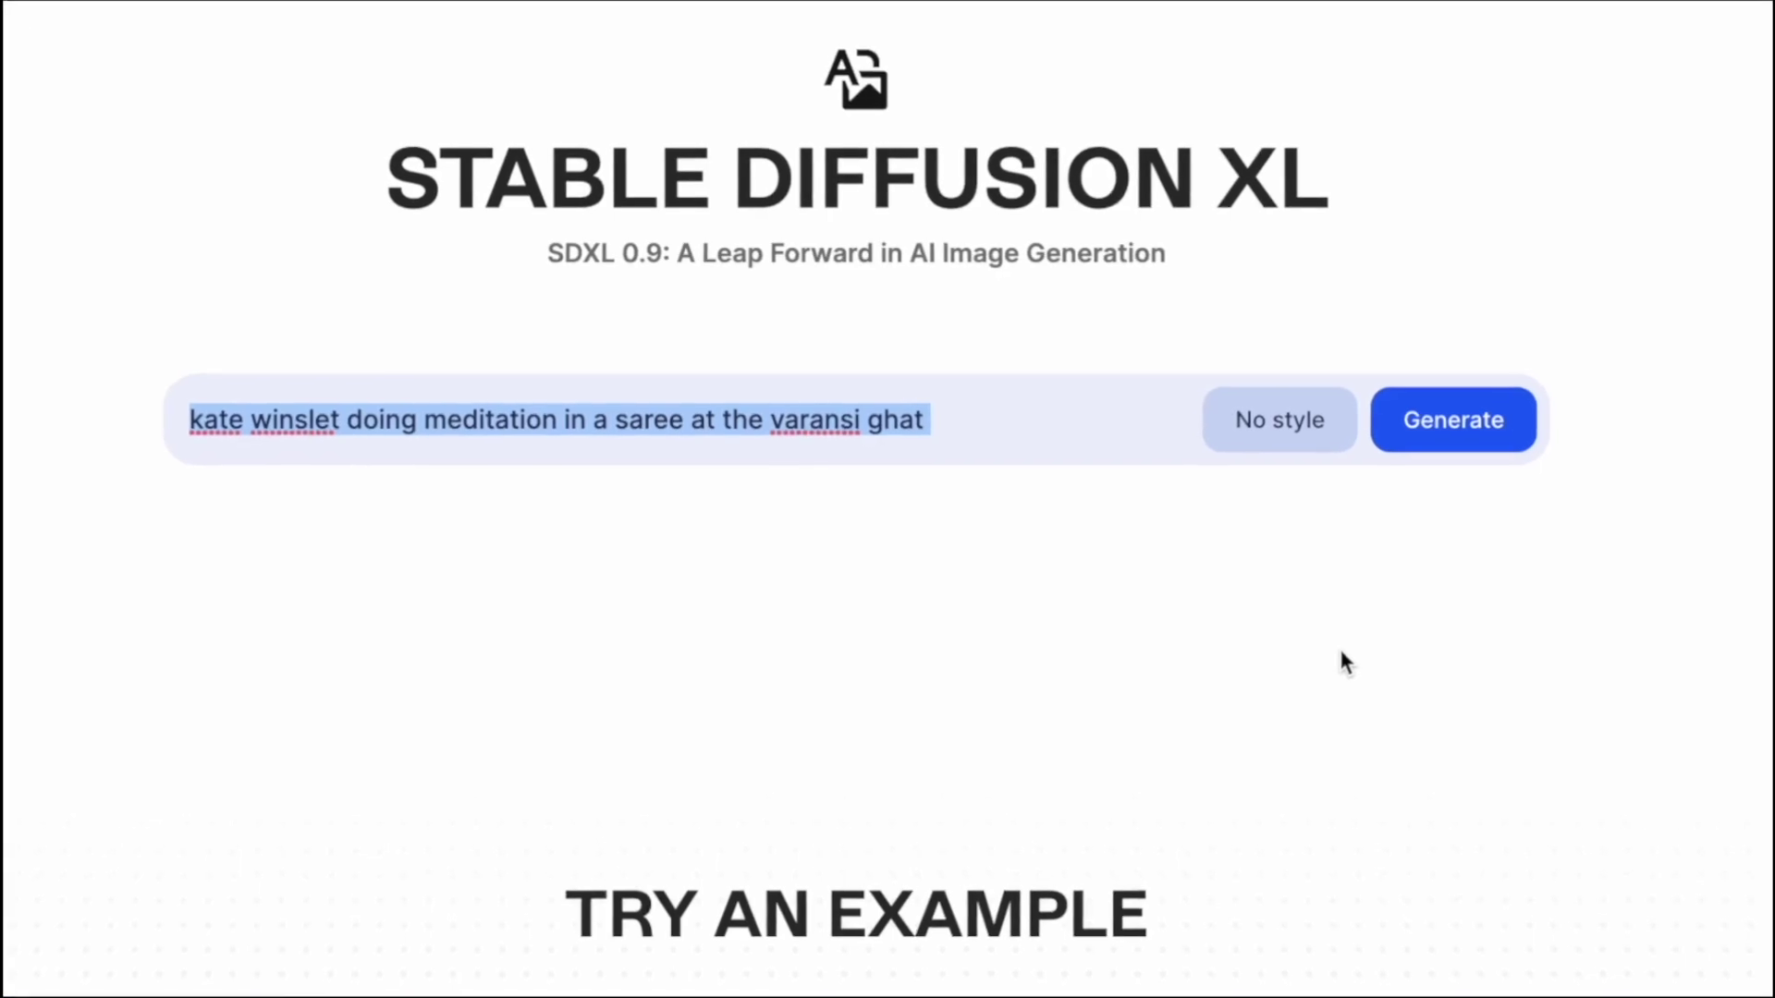
click(1523, 427)
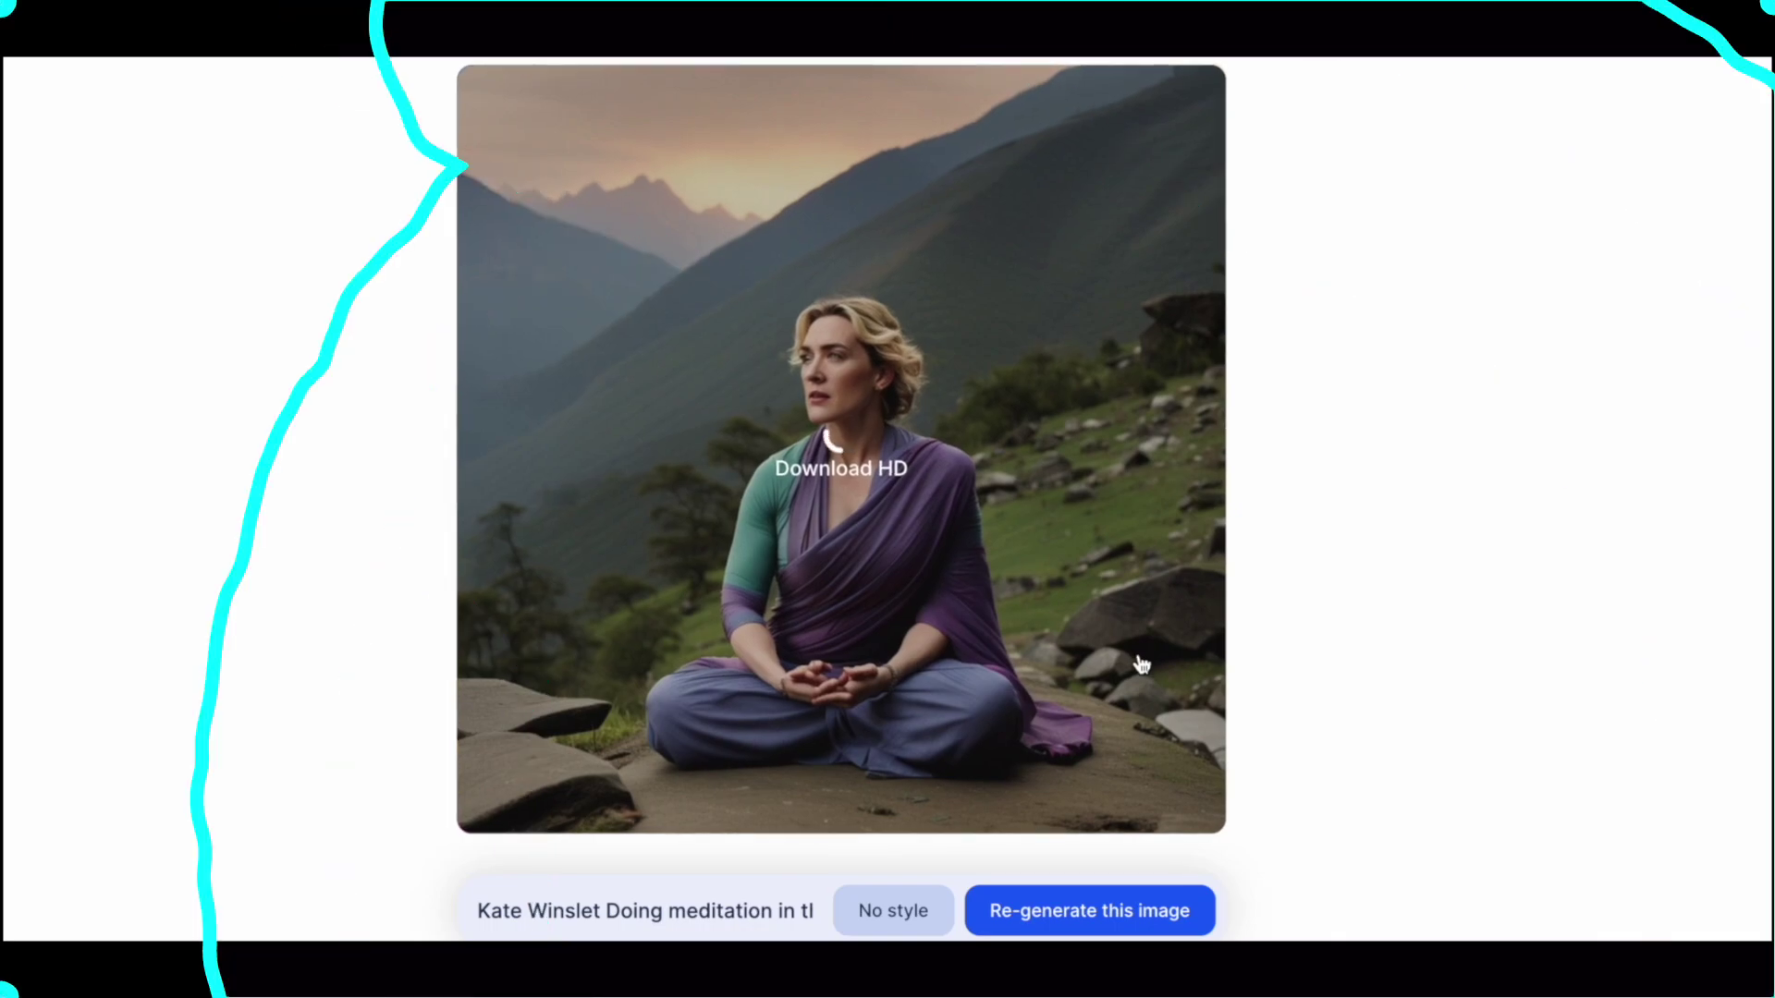
Generate images of "Elon Musk Dancing wearing a Kurta at an Indian Wedding" and enlarge the one with the black vest
drag(319, 411, 474, 415)
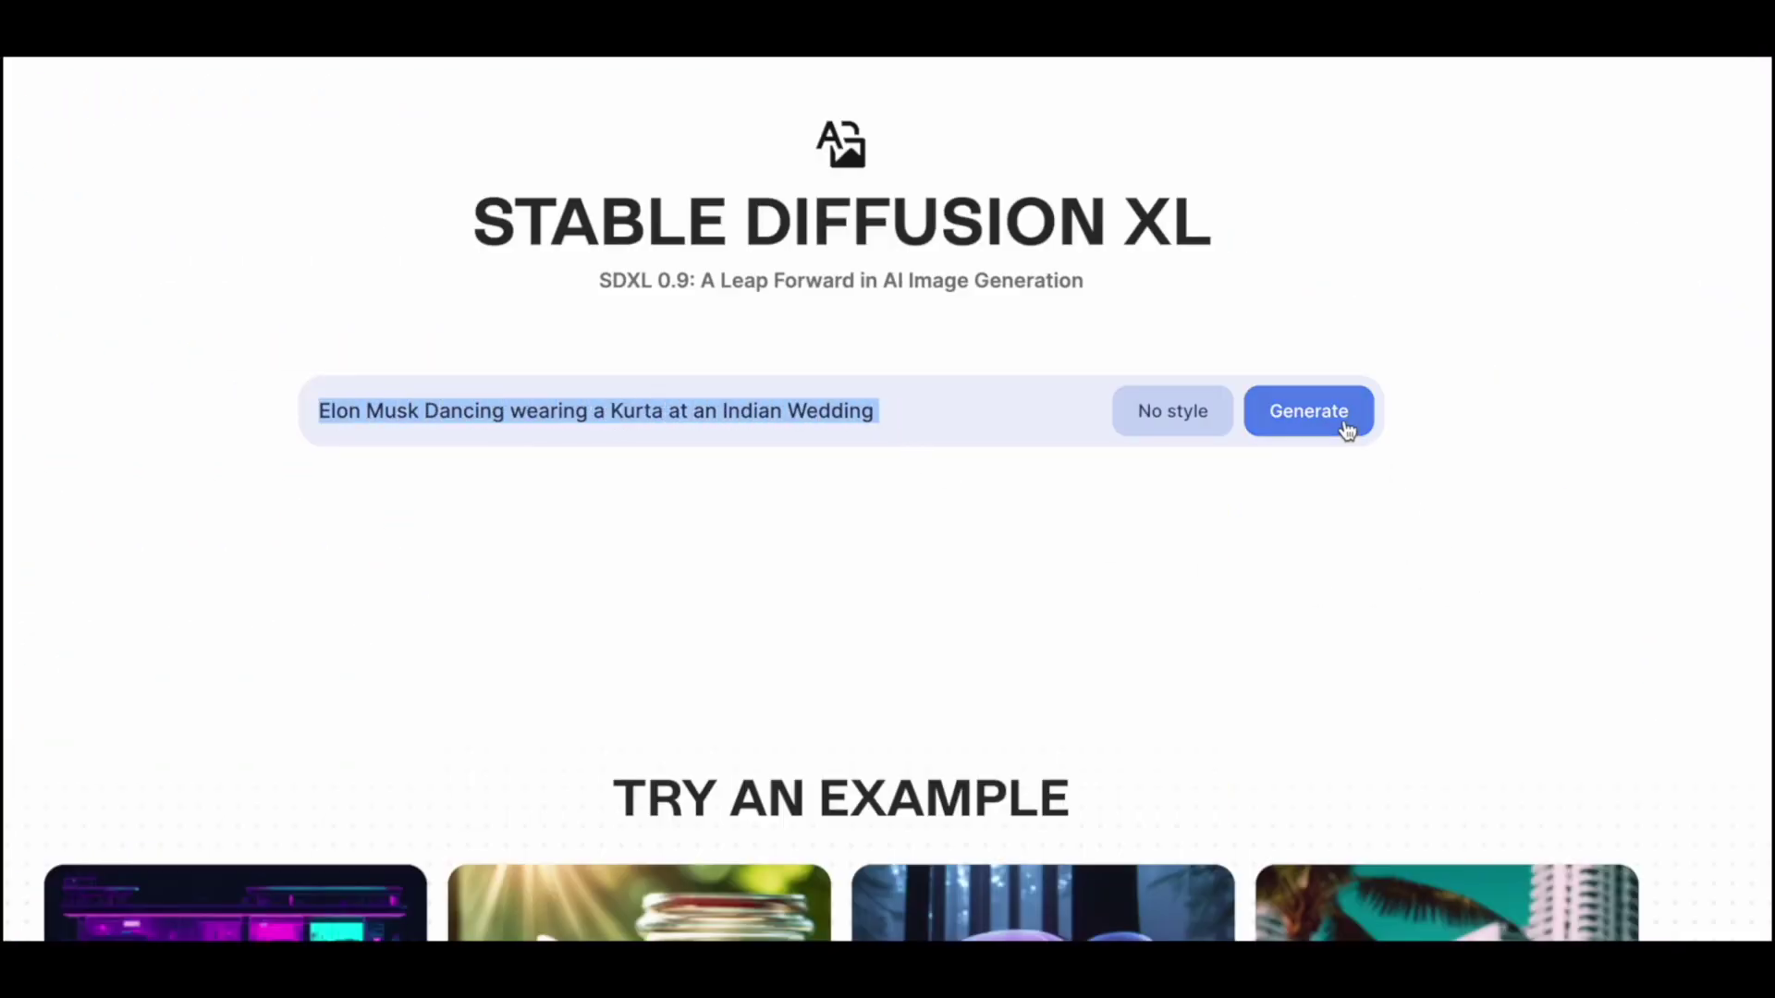
click(1345, 428)
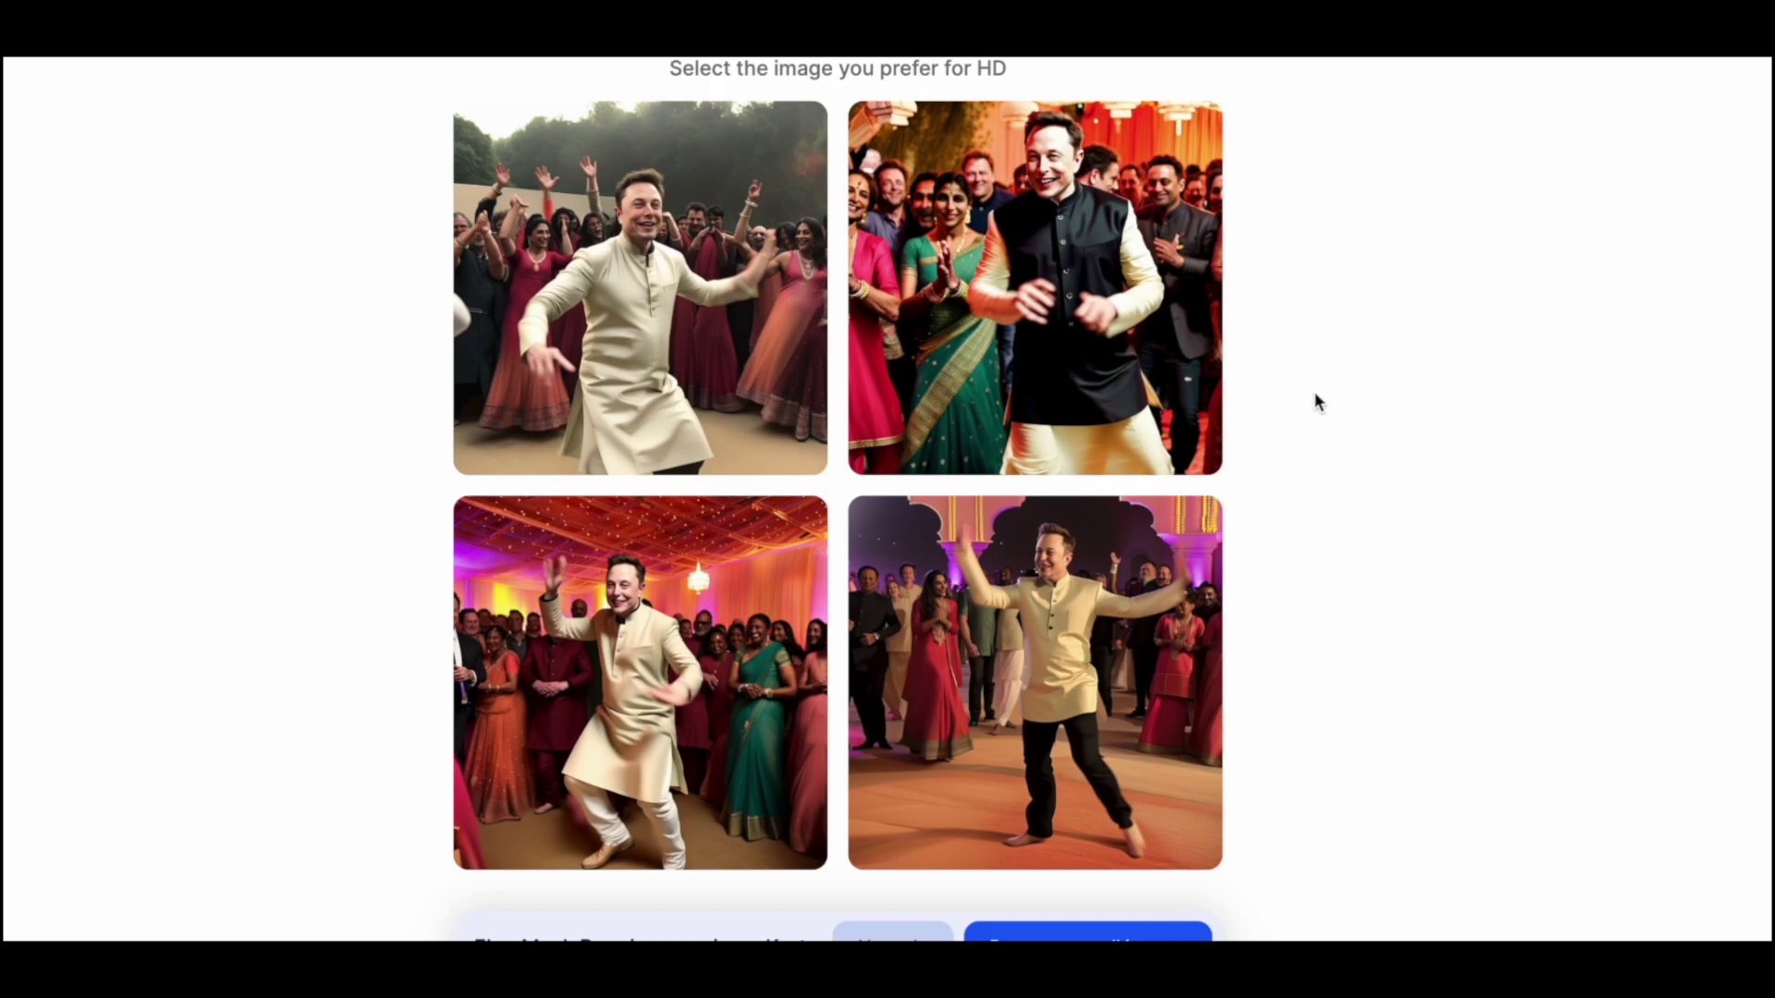
click(1119, 349)
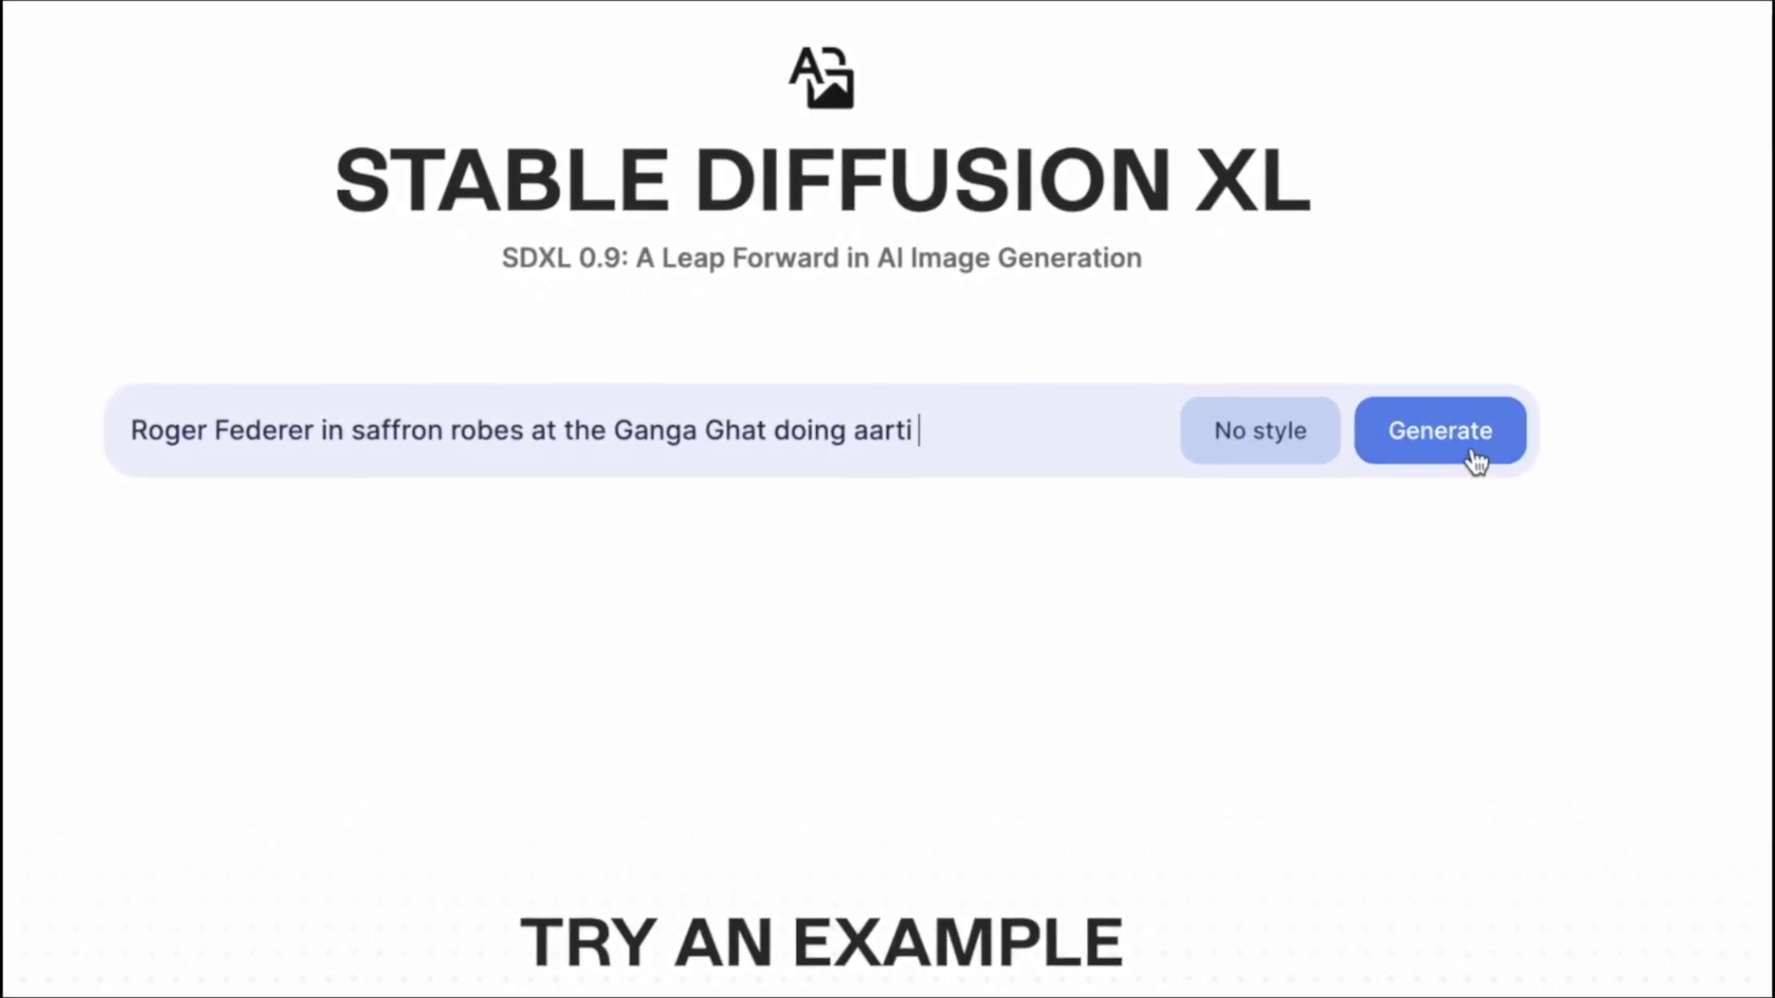
Generate images of "Roger Federer in saffron robes at the Ganga Ghat doing aarti" and enlarge the results one by one
click(1445, 457)
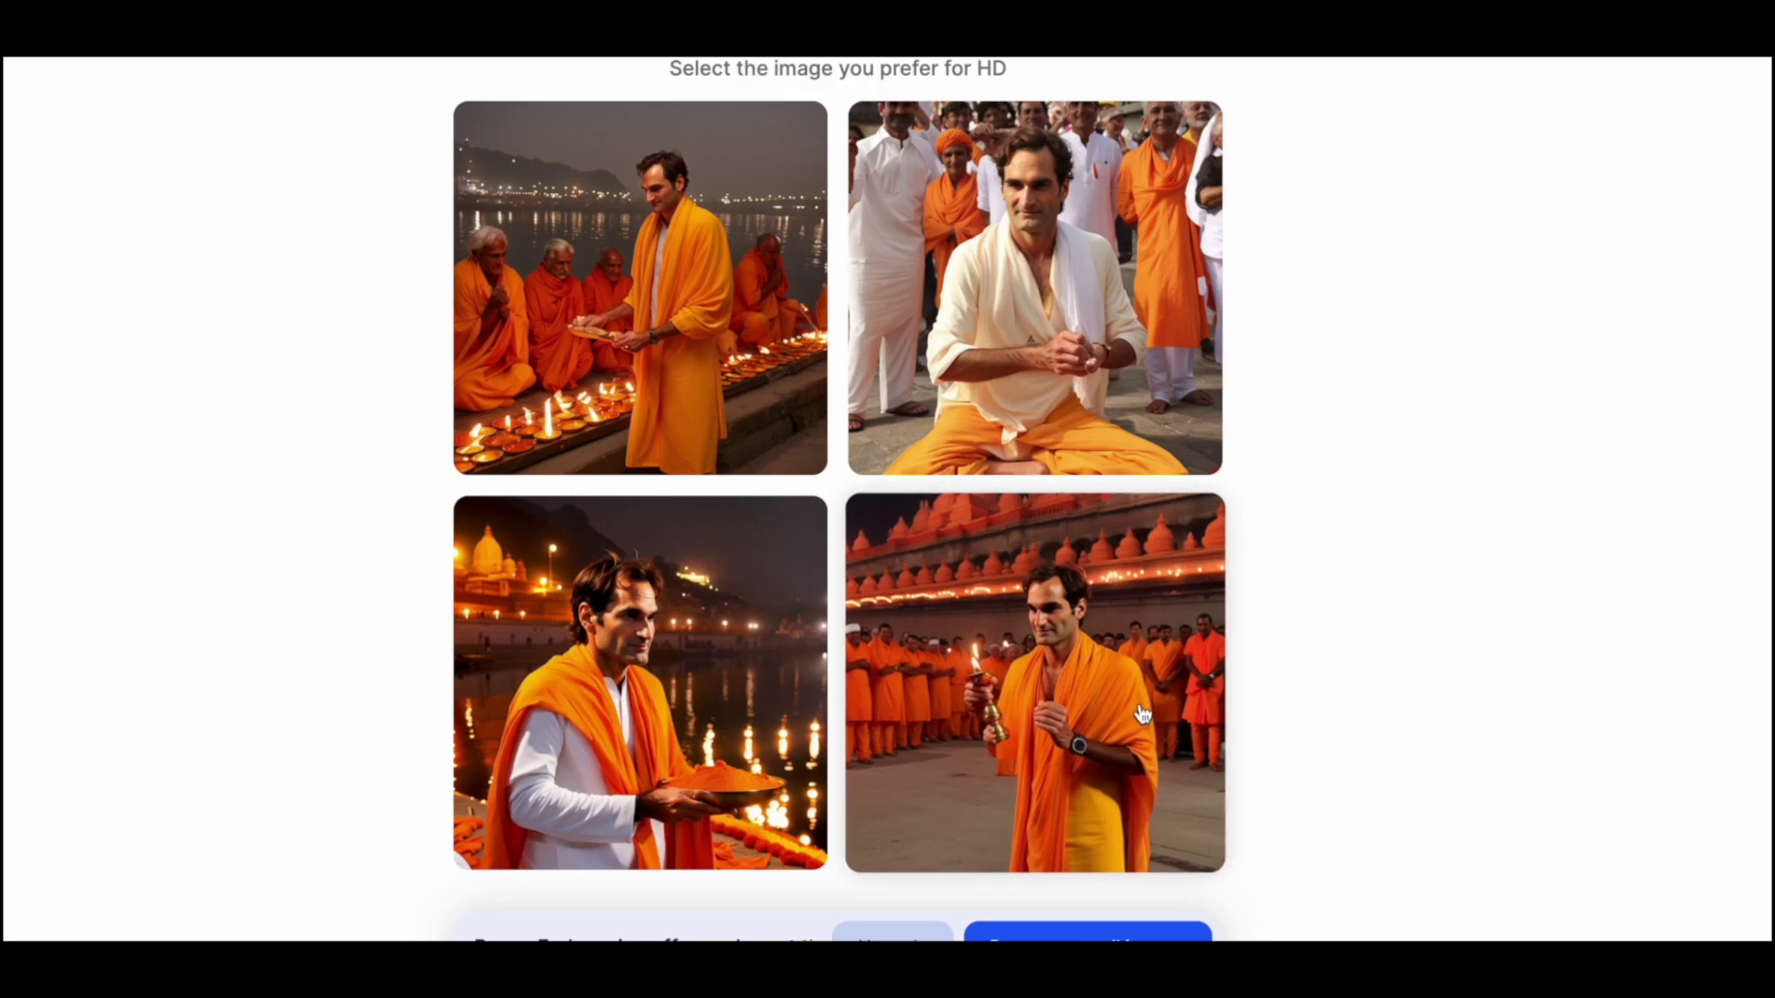
click(1193, 716)
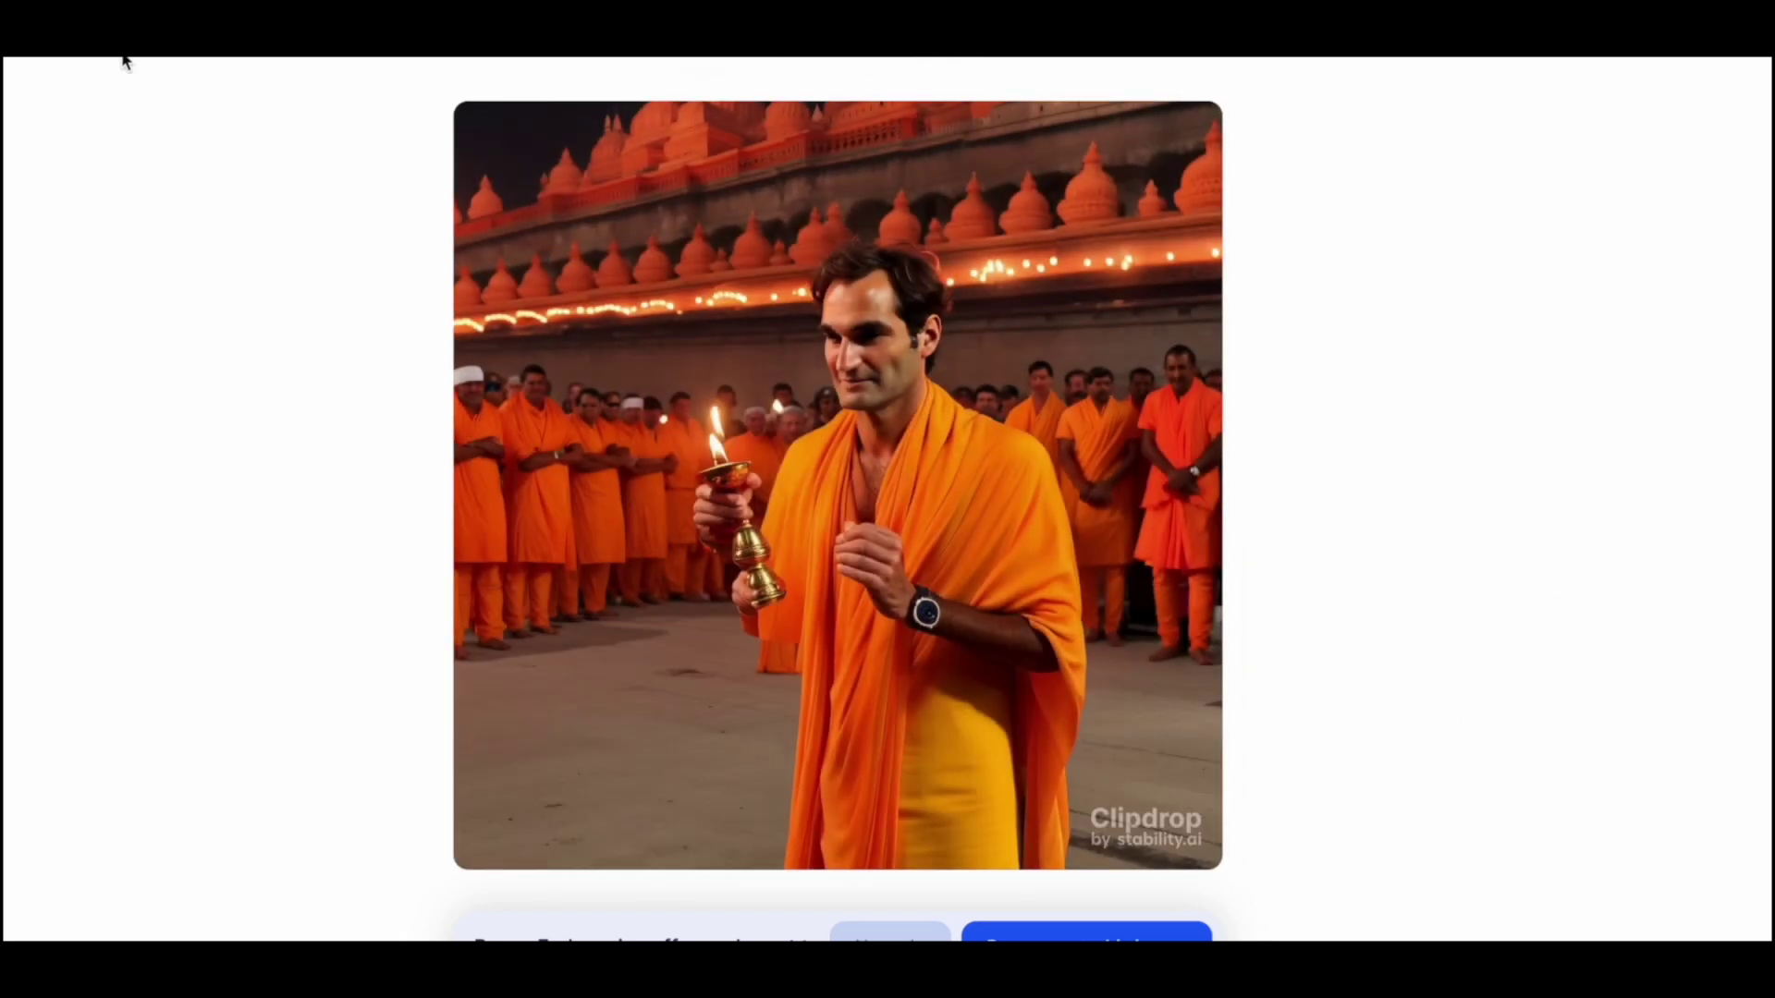
click(674, 745)
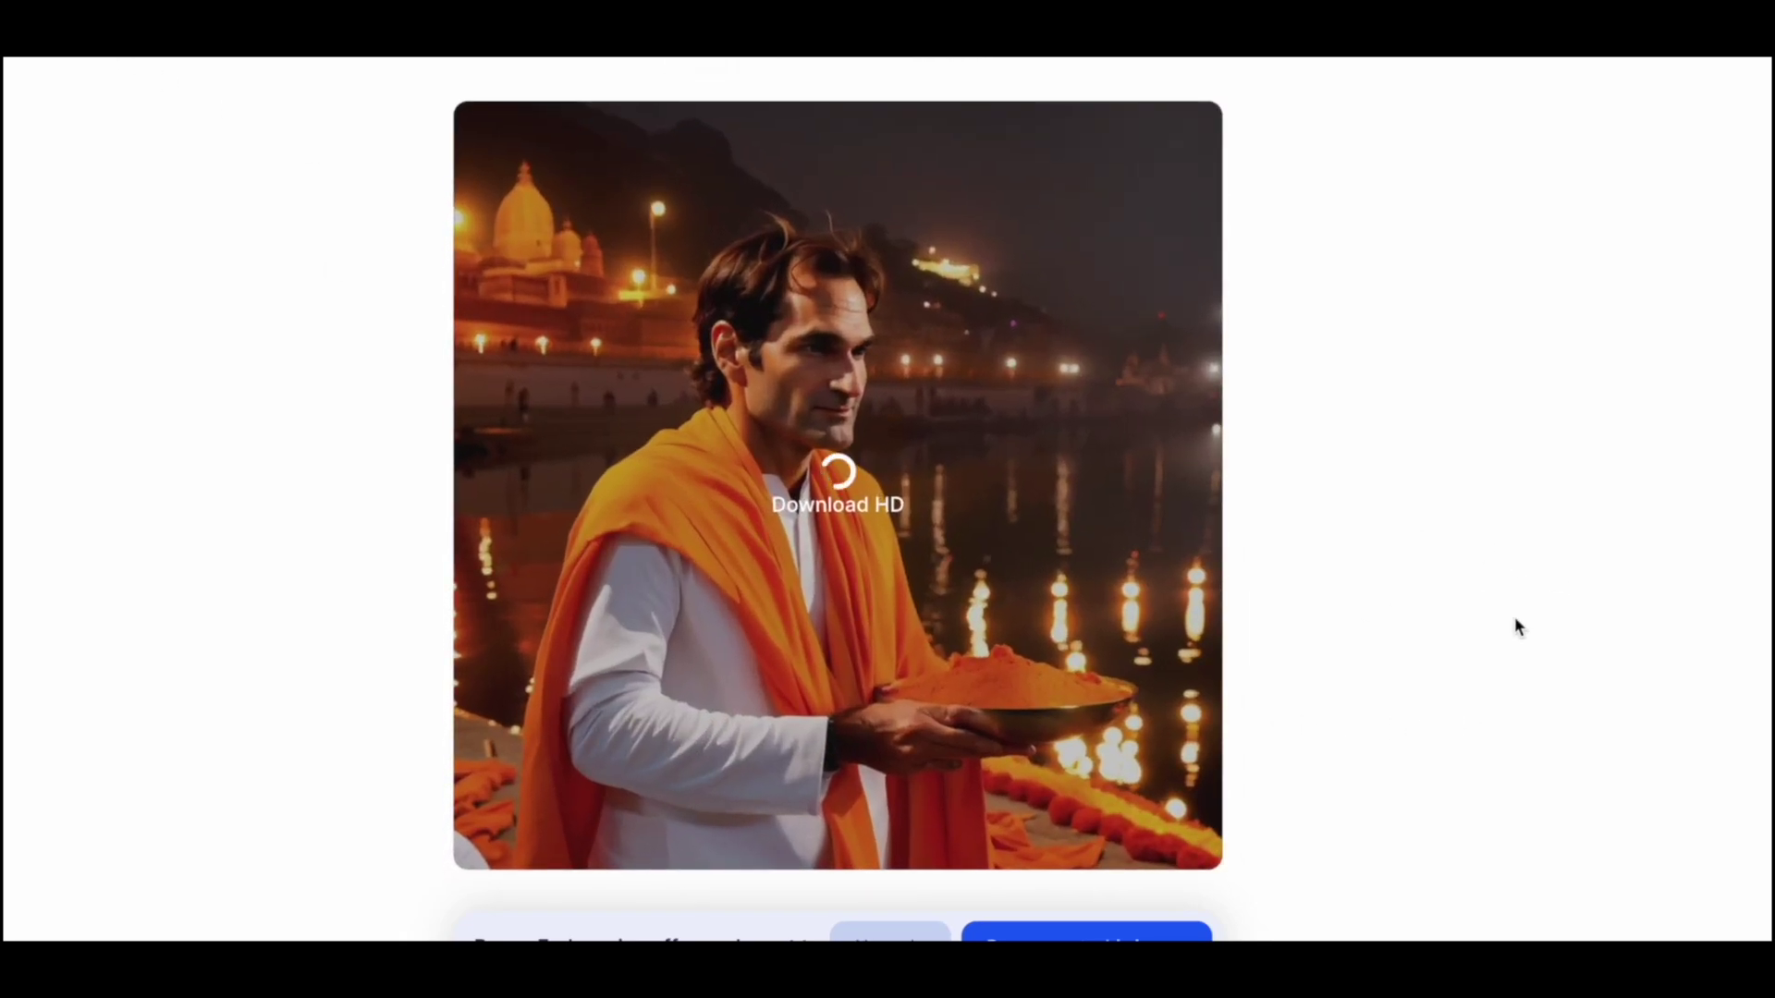
click(724, 337)
click(724, 337)
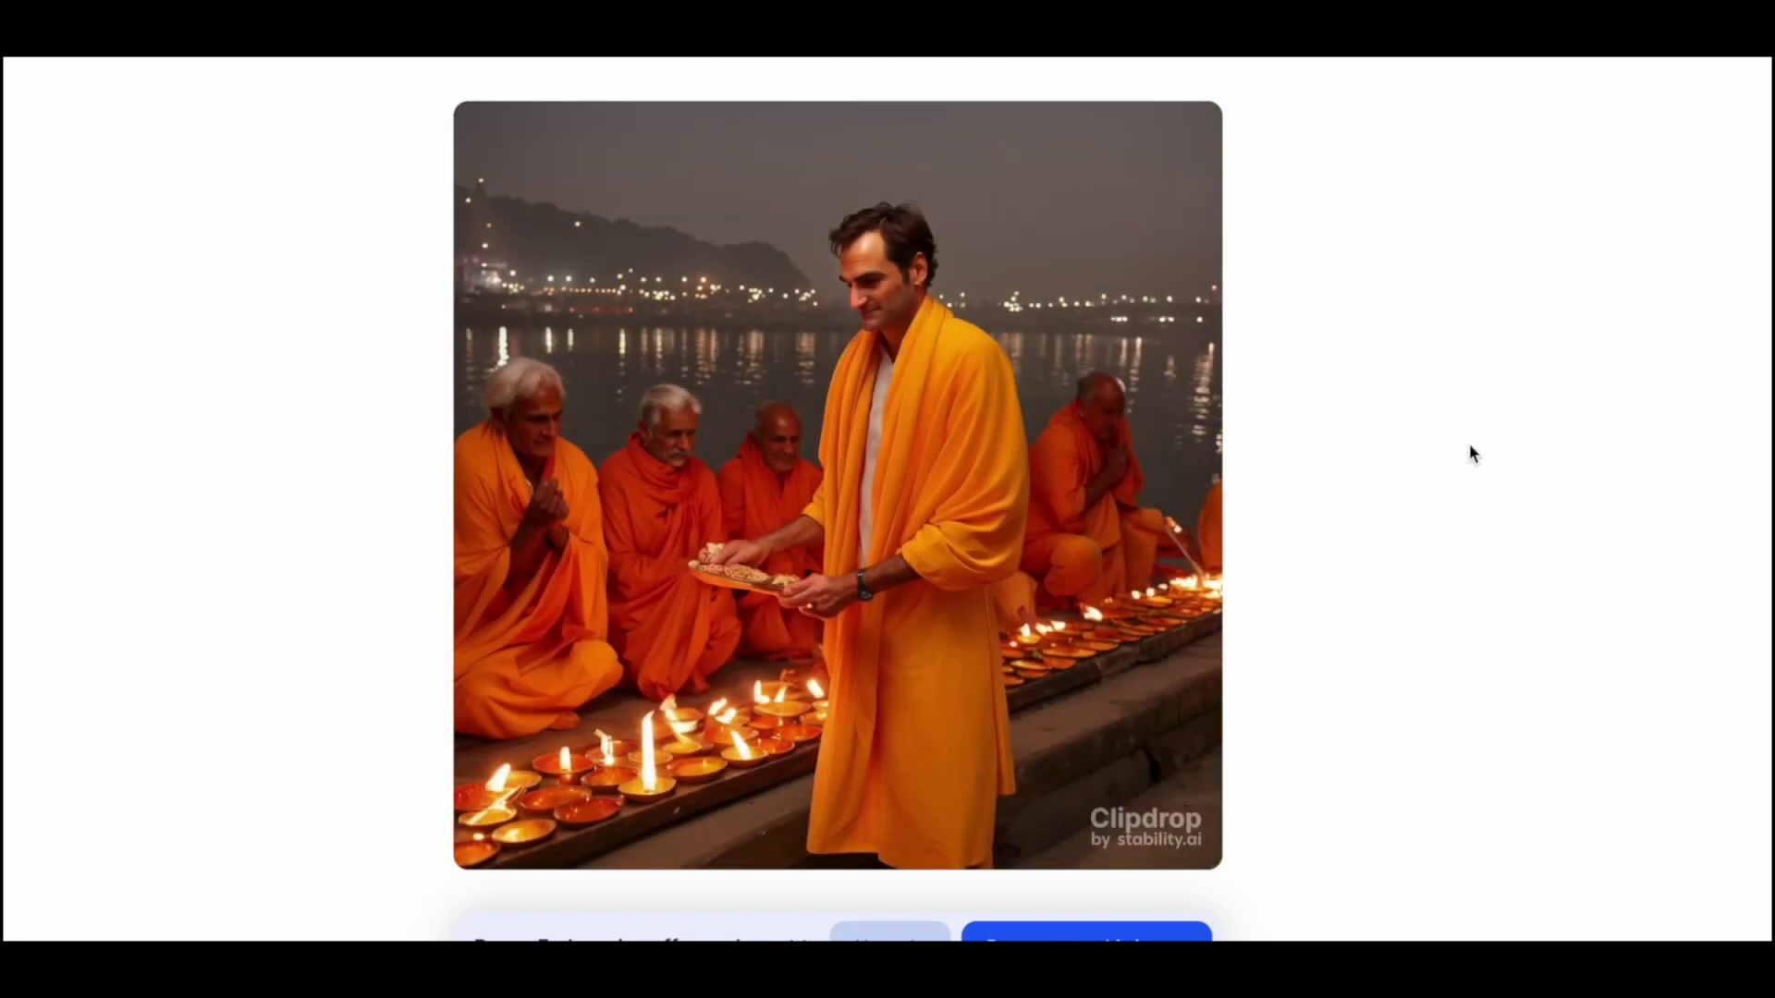
click(1045, 305)
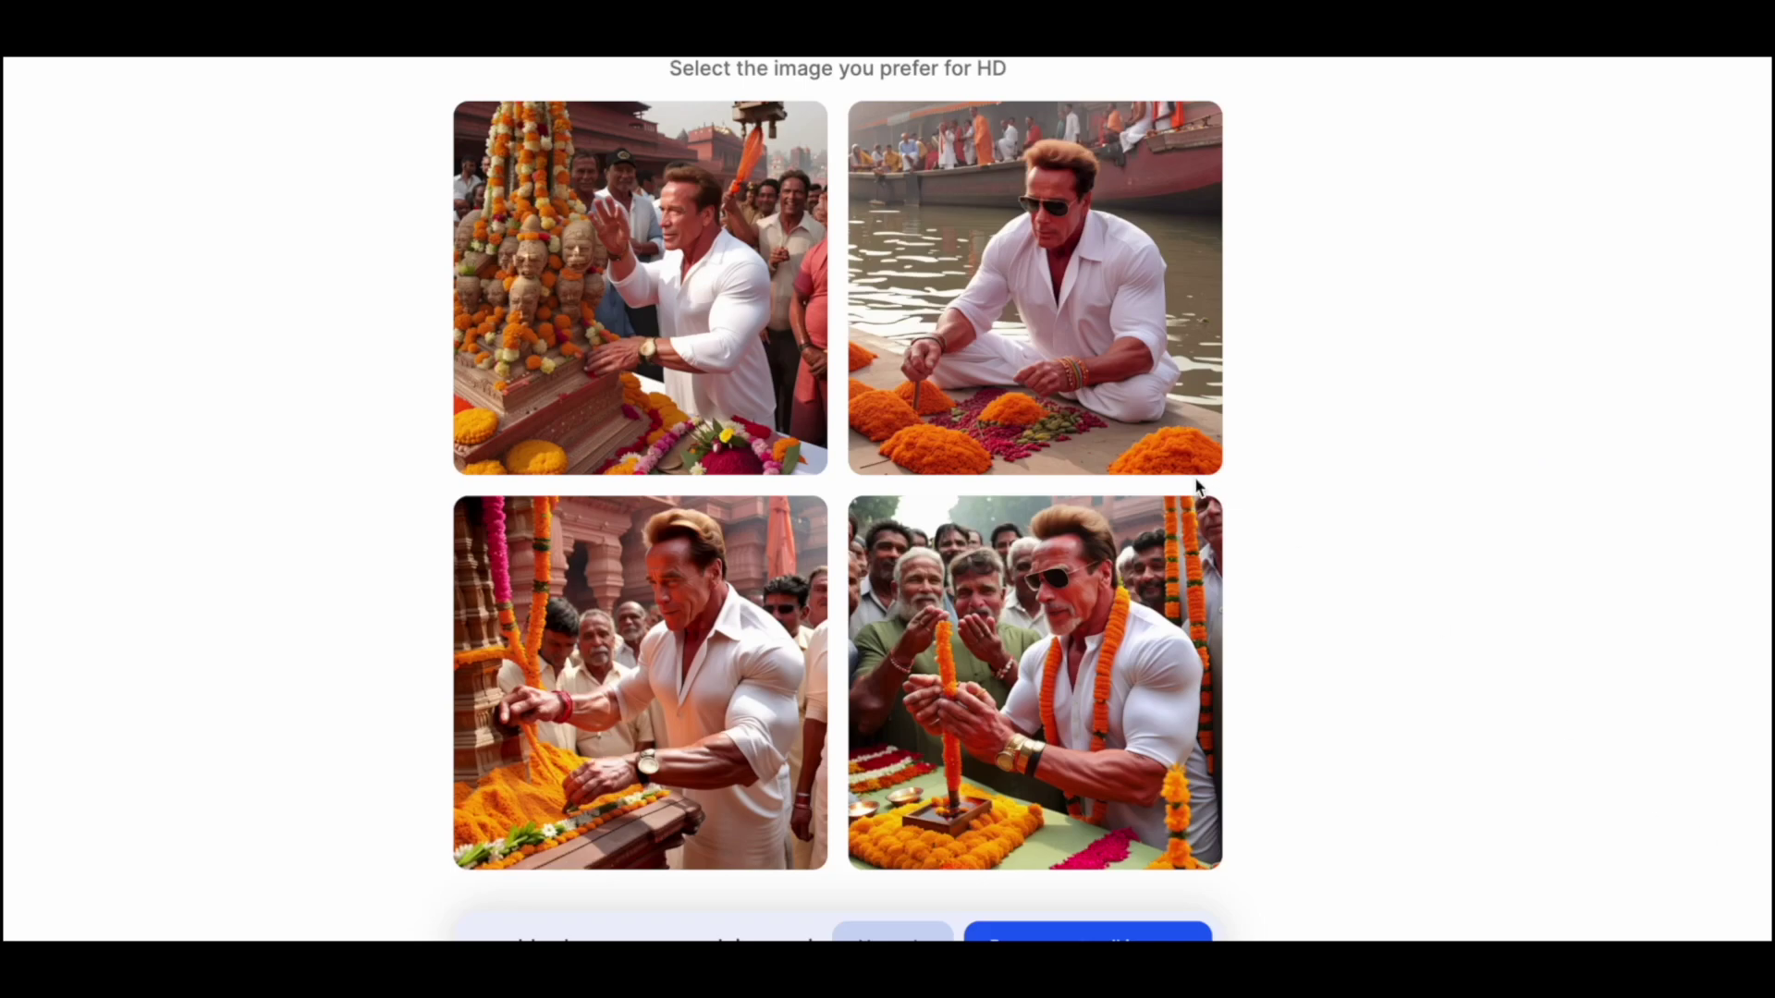
Enlarge the generated images of the muscular man in a white shirt performing pooja, one after another
click(1195, 473)
click(599, 440)
click(1183, 675)
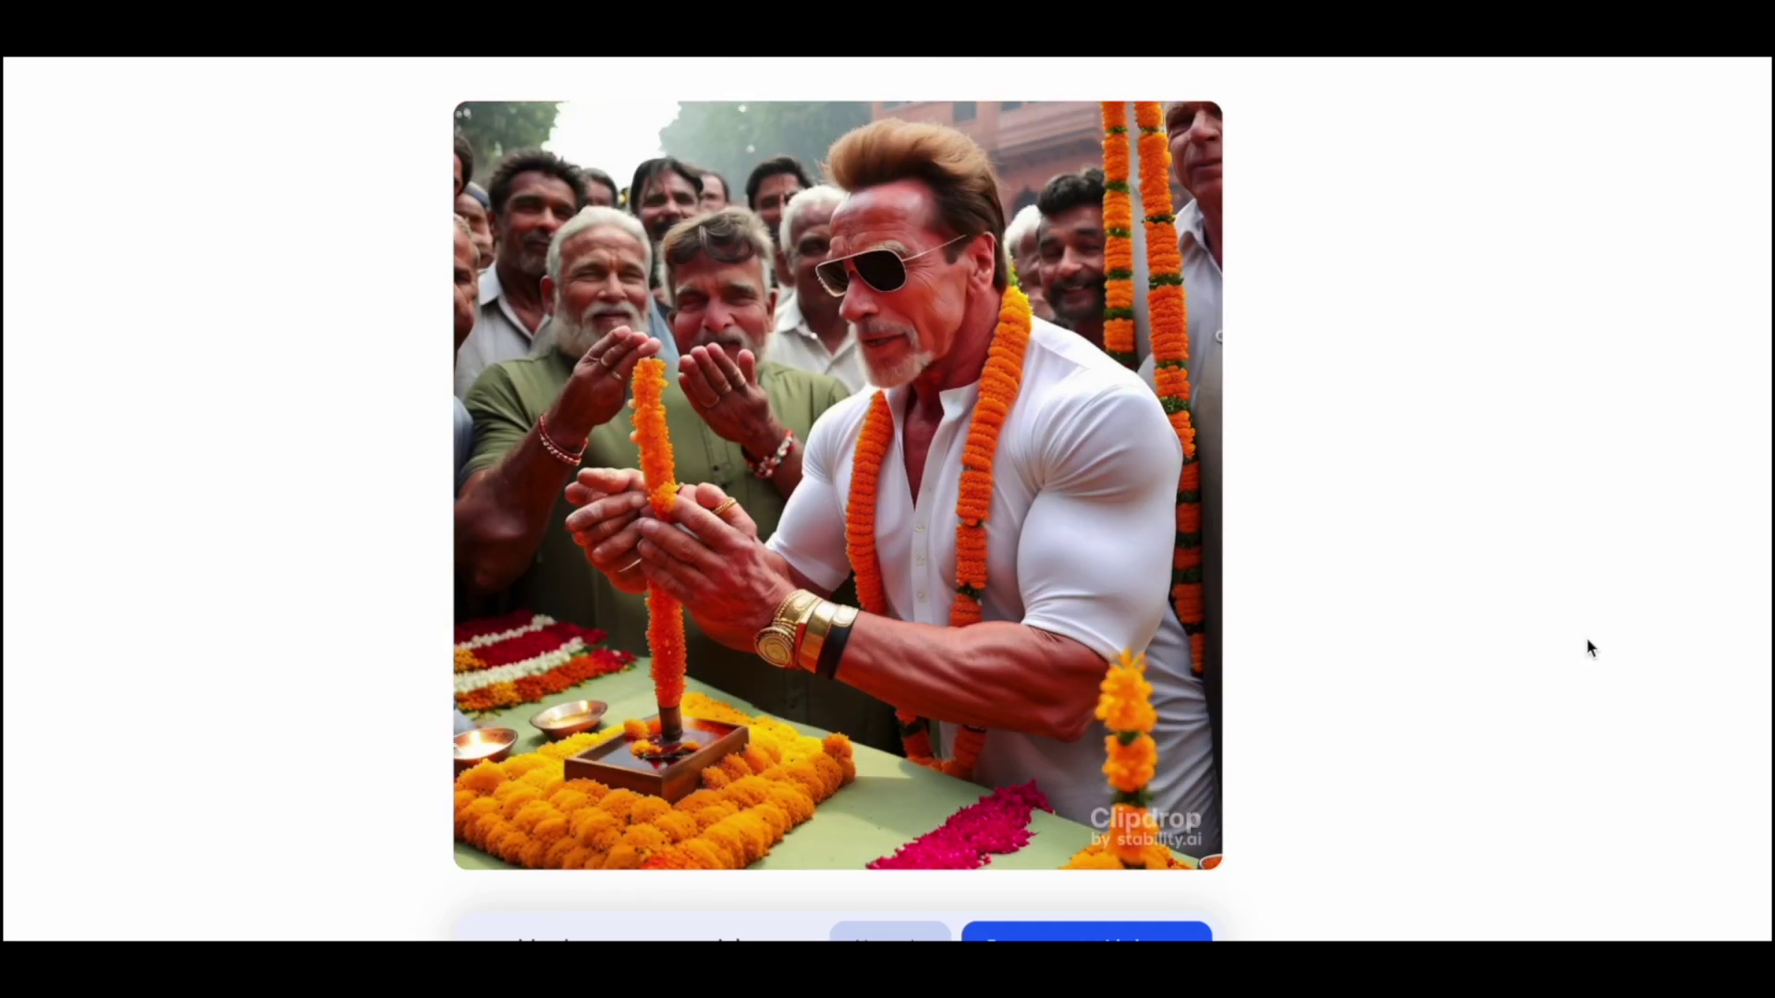
click(380, 153)
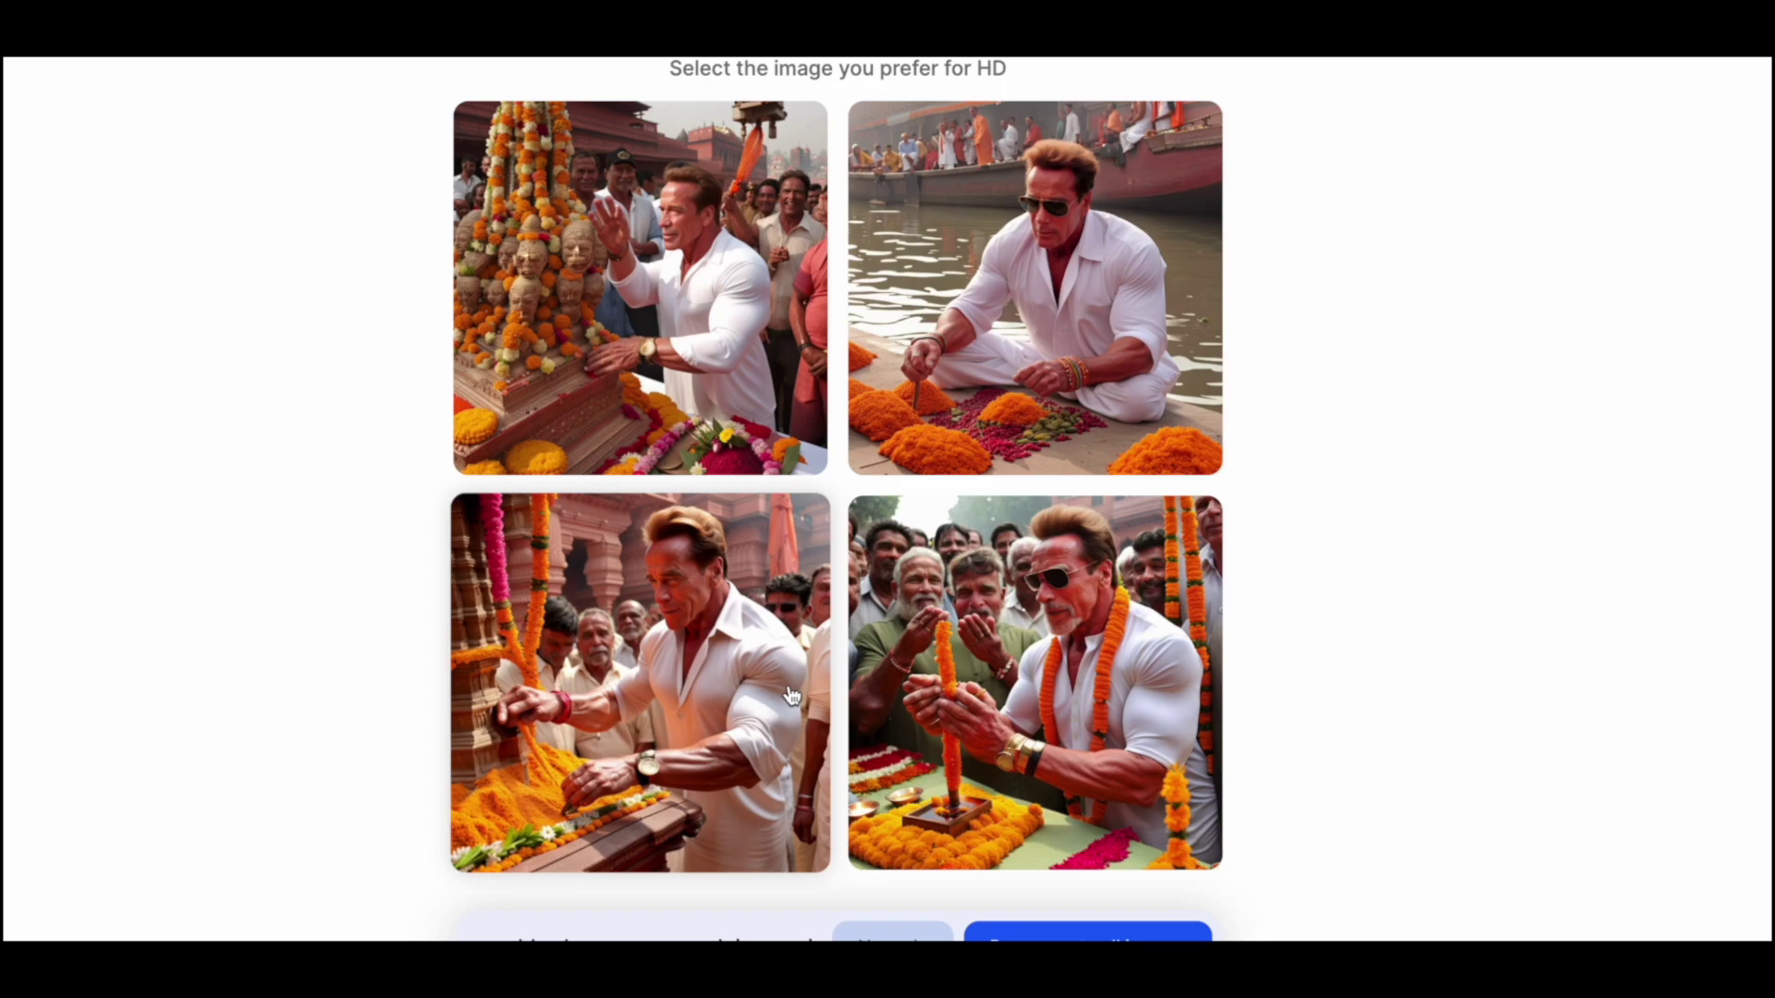
click(730, 650)
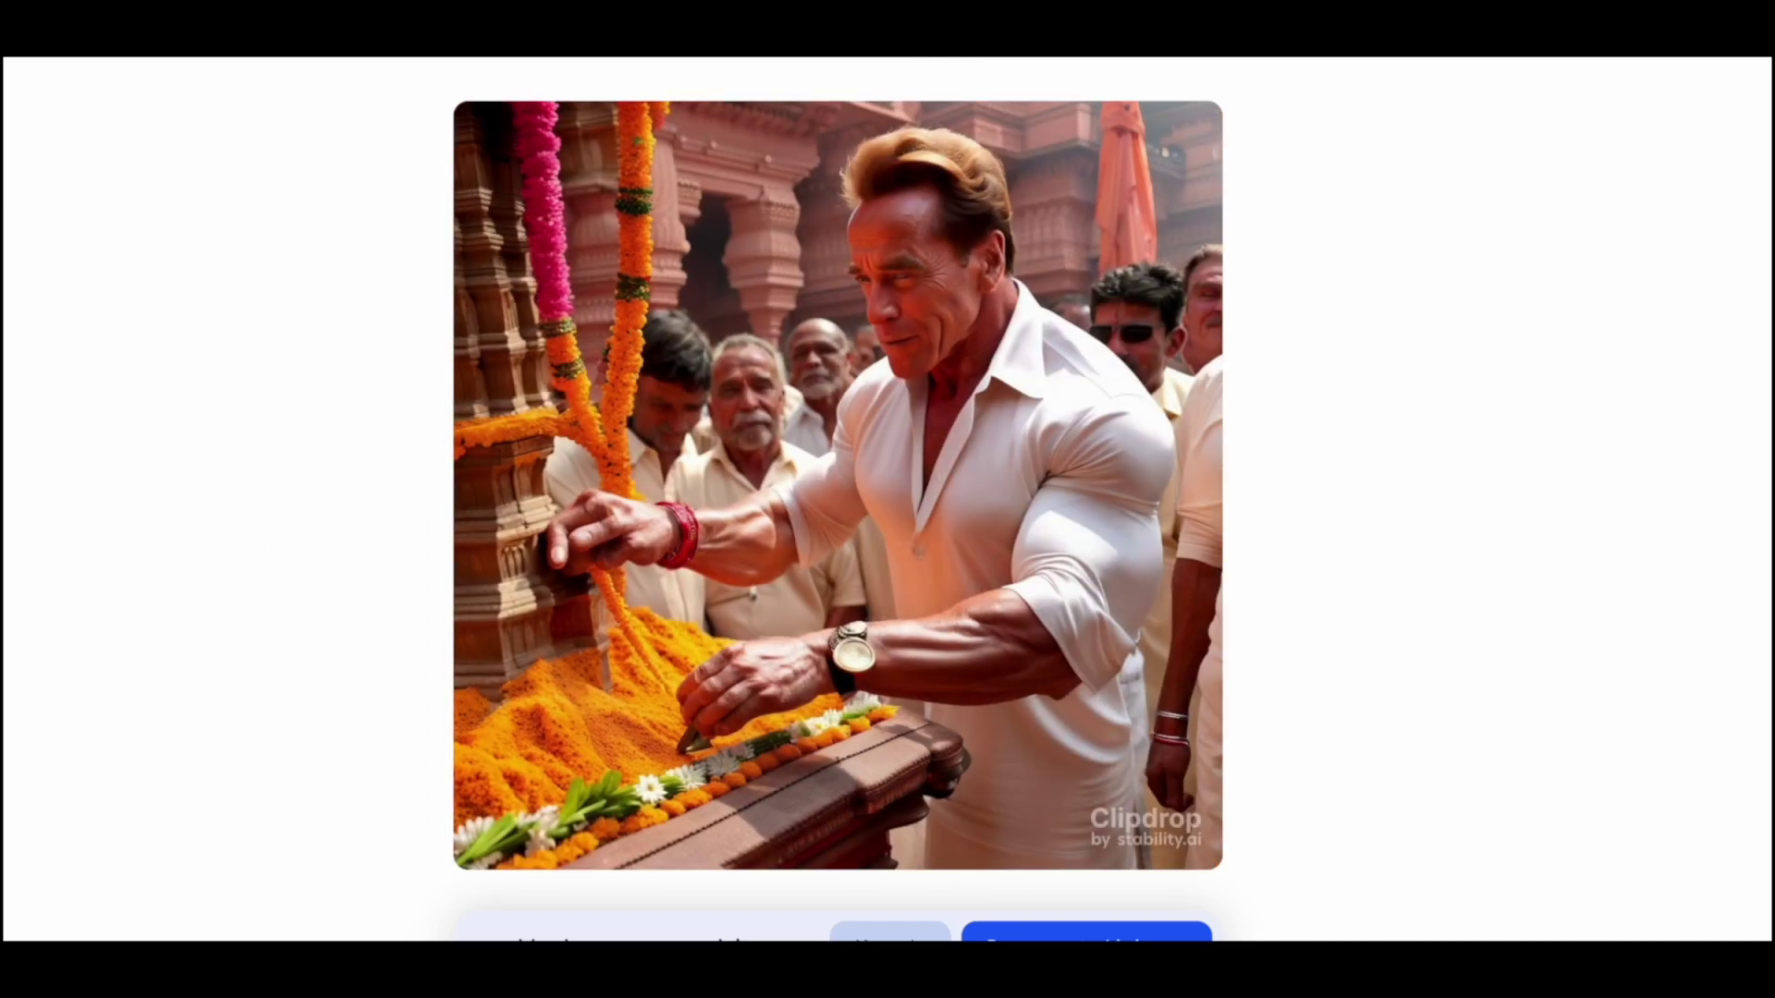
click(987, 596)
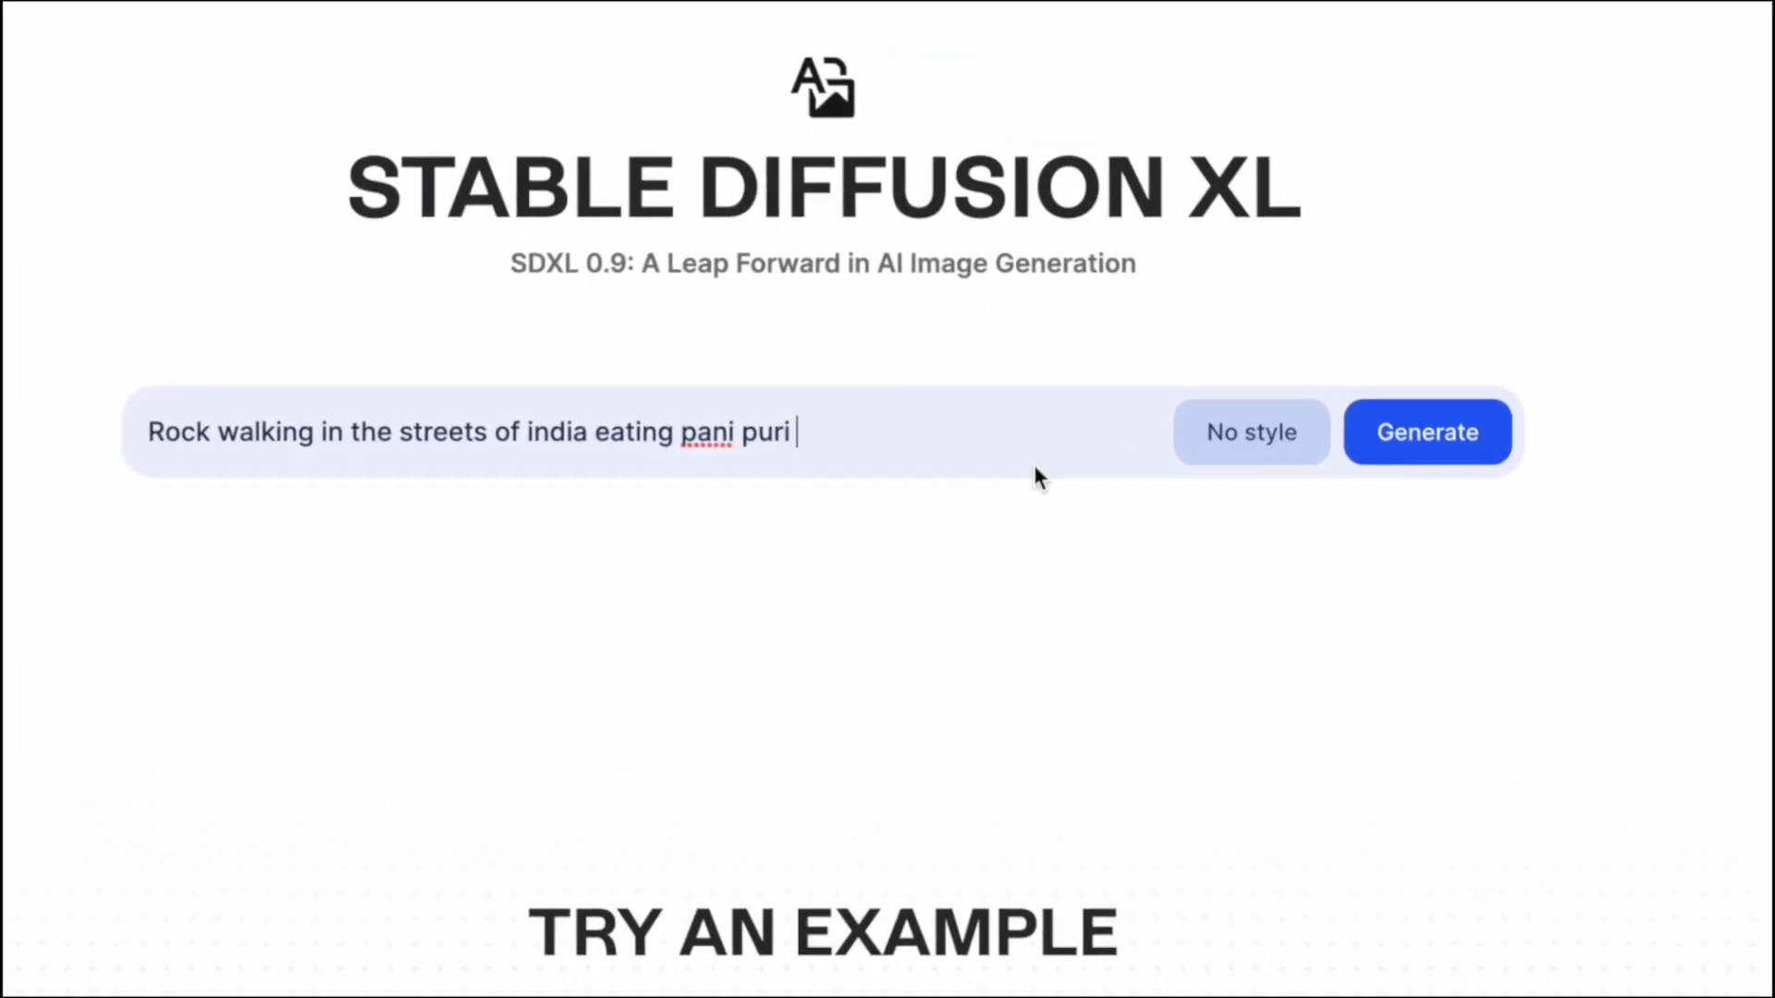
Generate images of "Rock walking in the streets of india eating pani puri" and enlarge the one in the dark grey shirt
click(1451, 453)
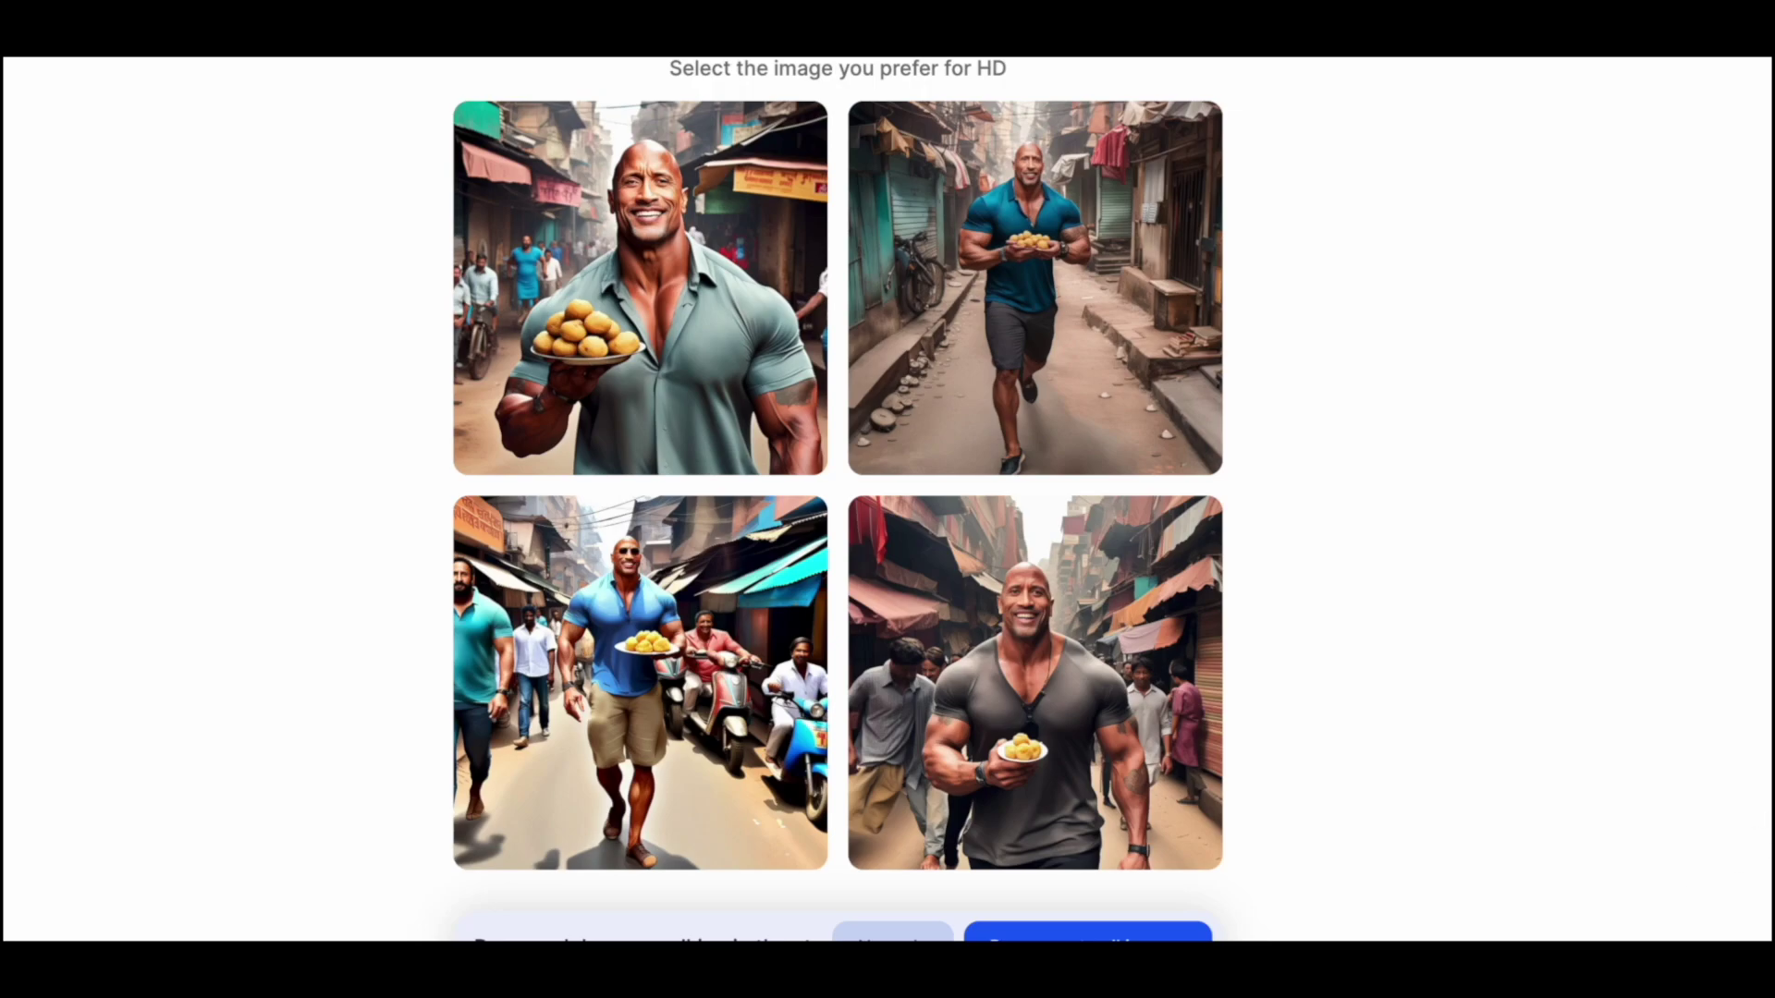
click(1029, 579)
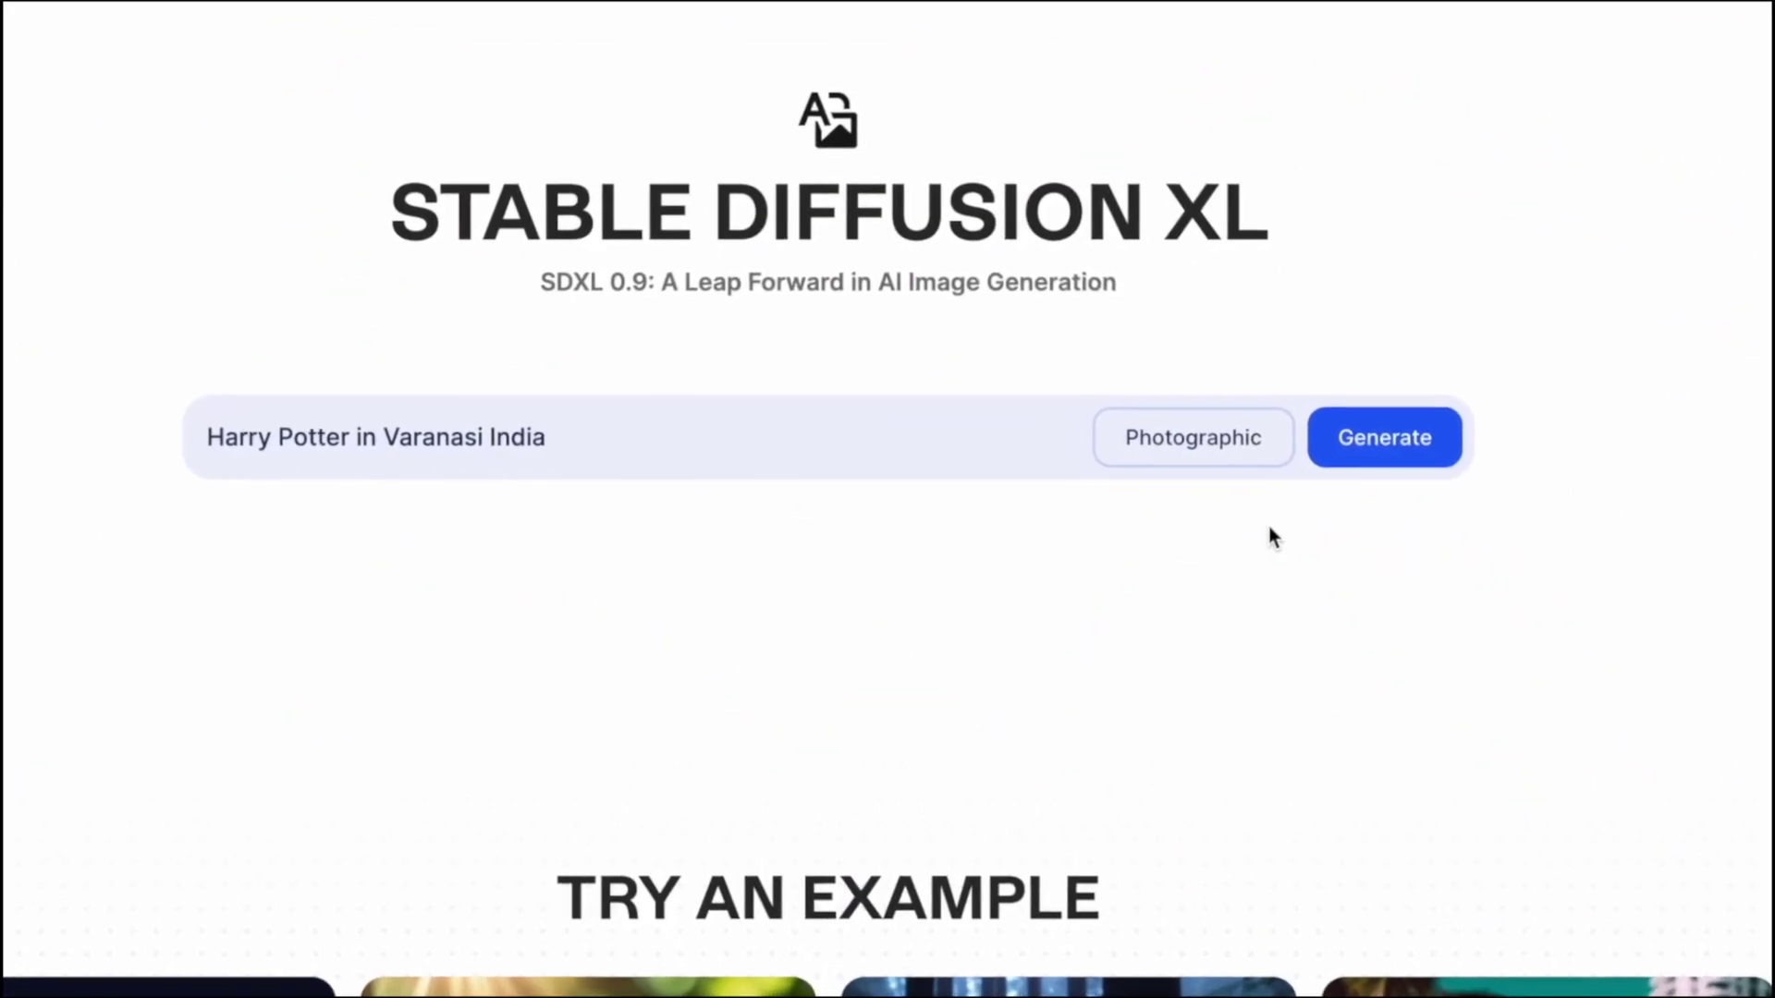
Generate images of "Harry Potter in Varanasi India" in the Photographic style and view the results enlarged
click(1447, 453)
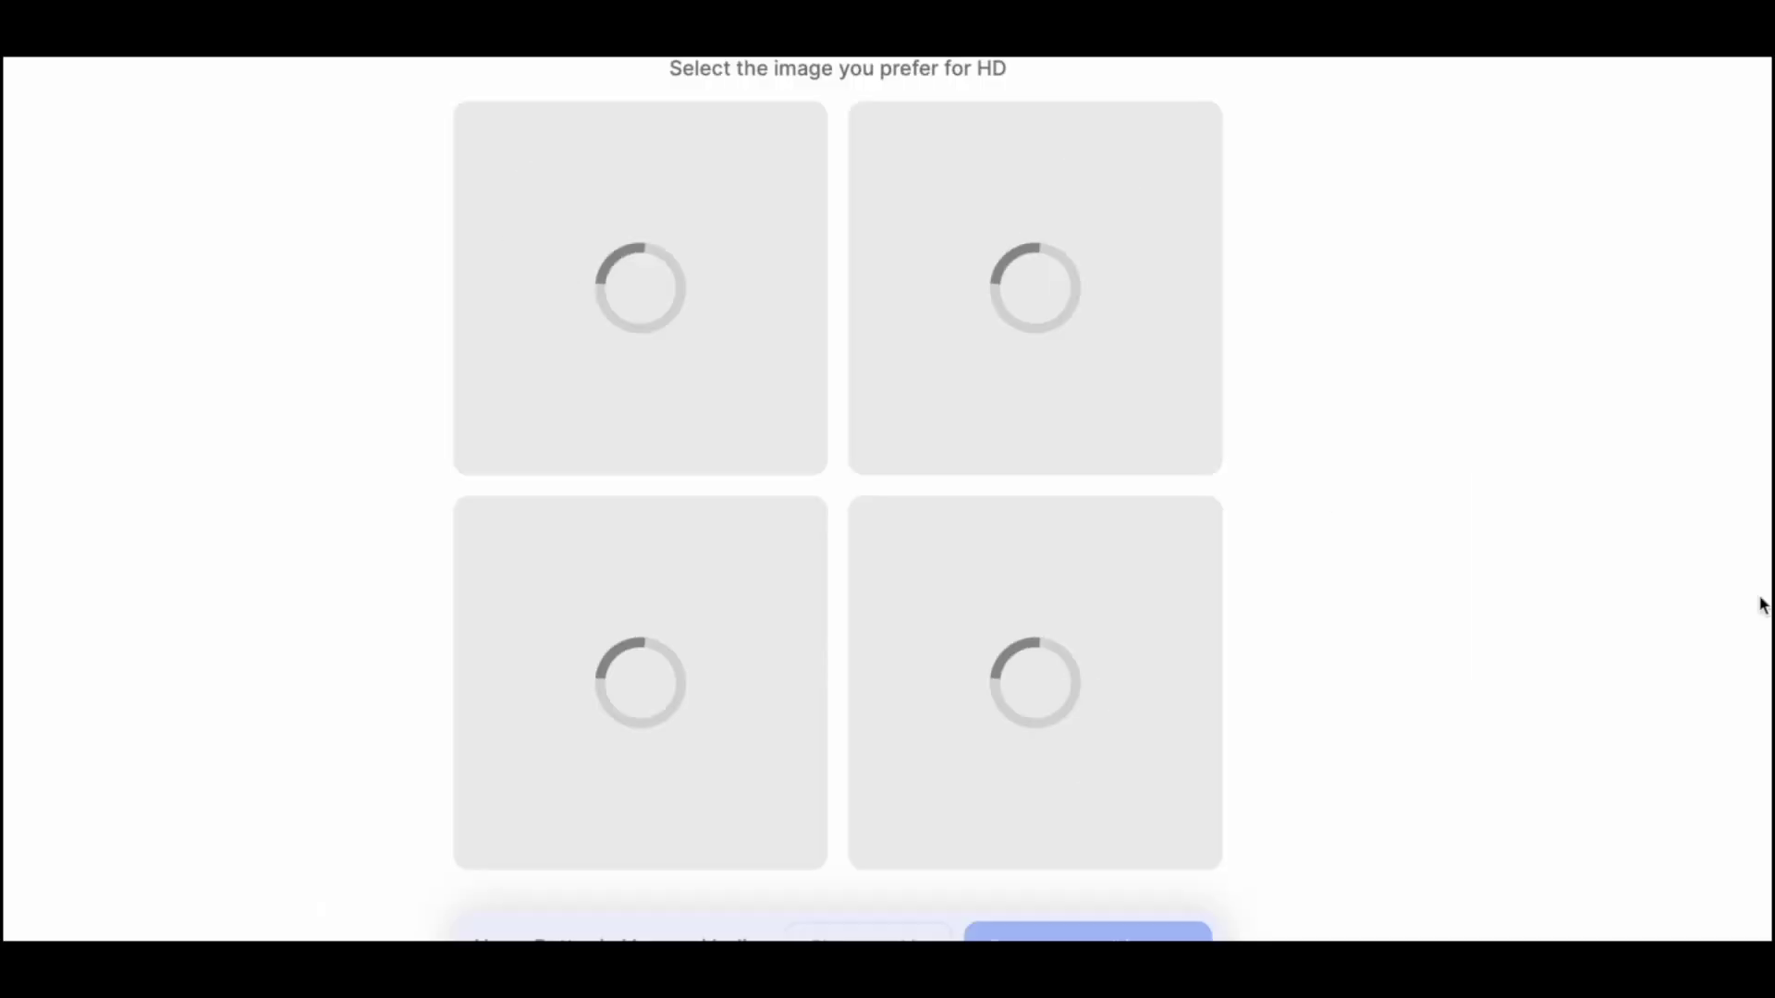
click(1197, 671)
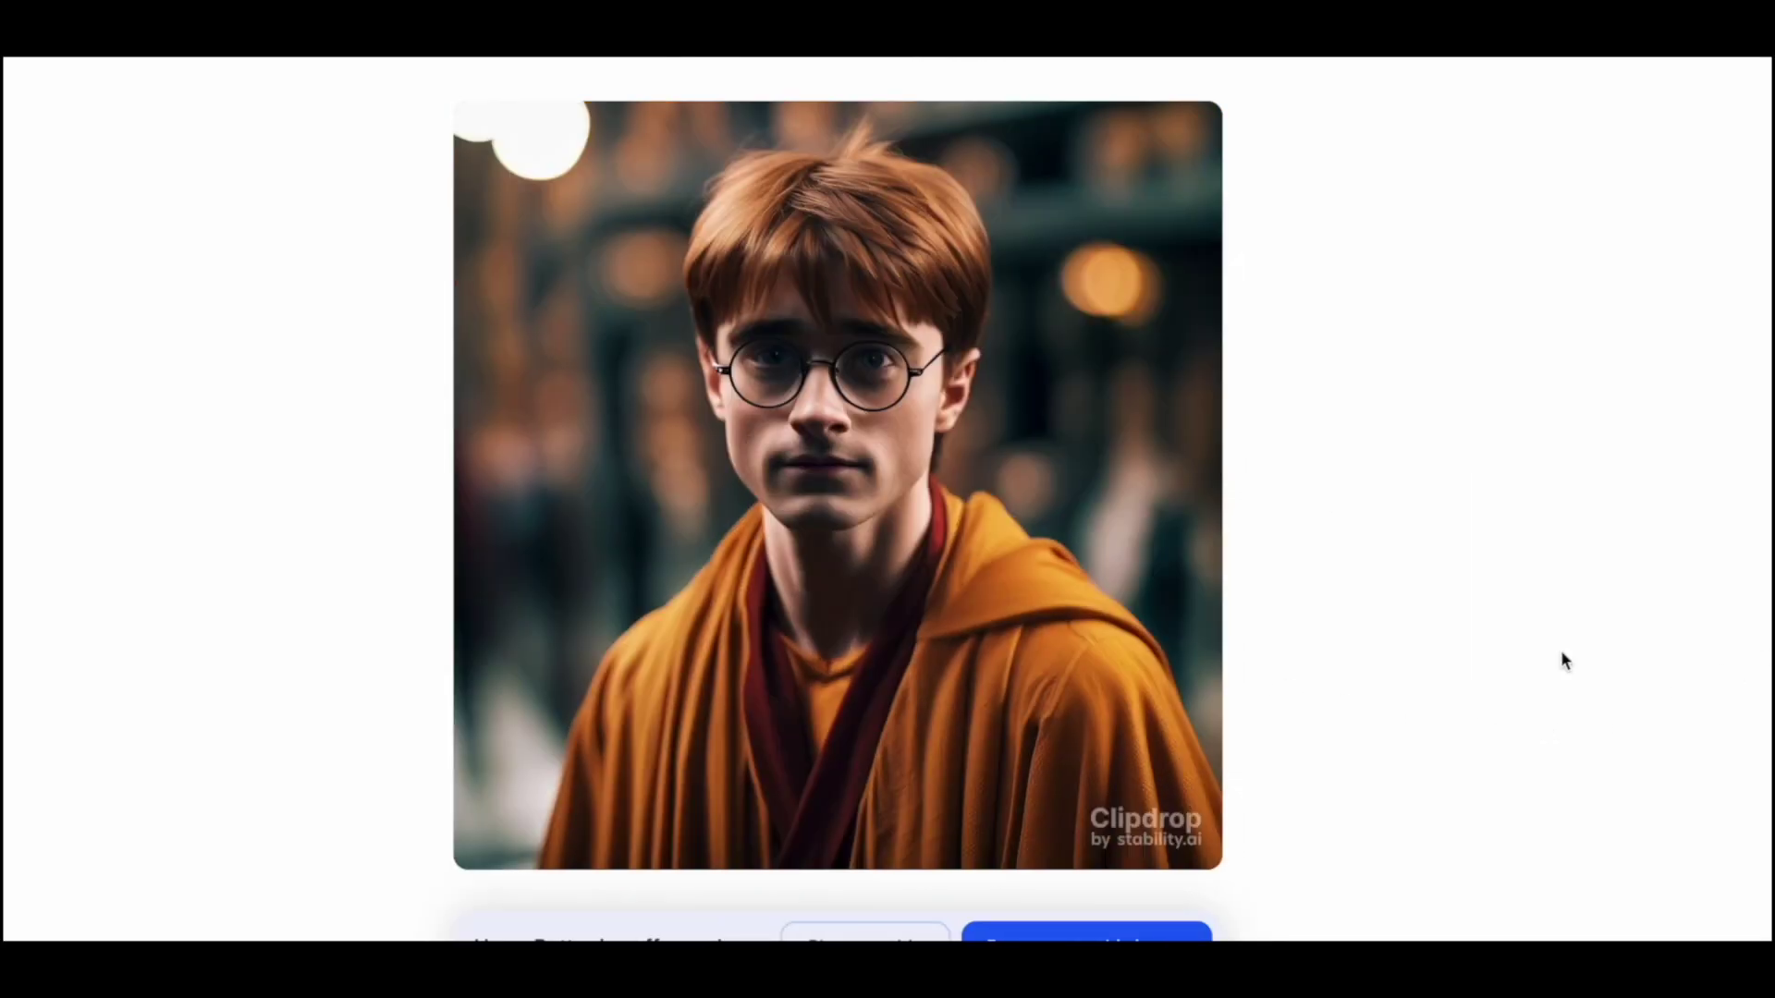
key(Escape)
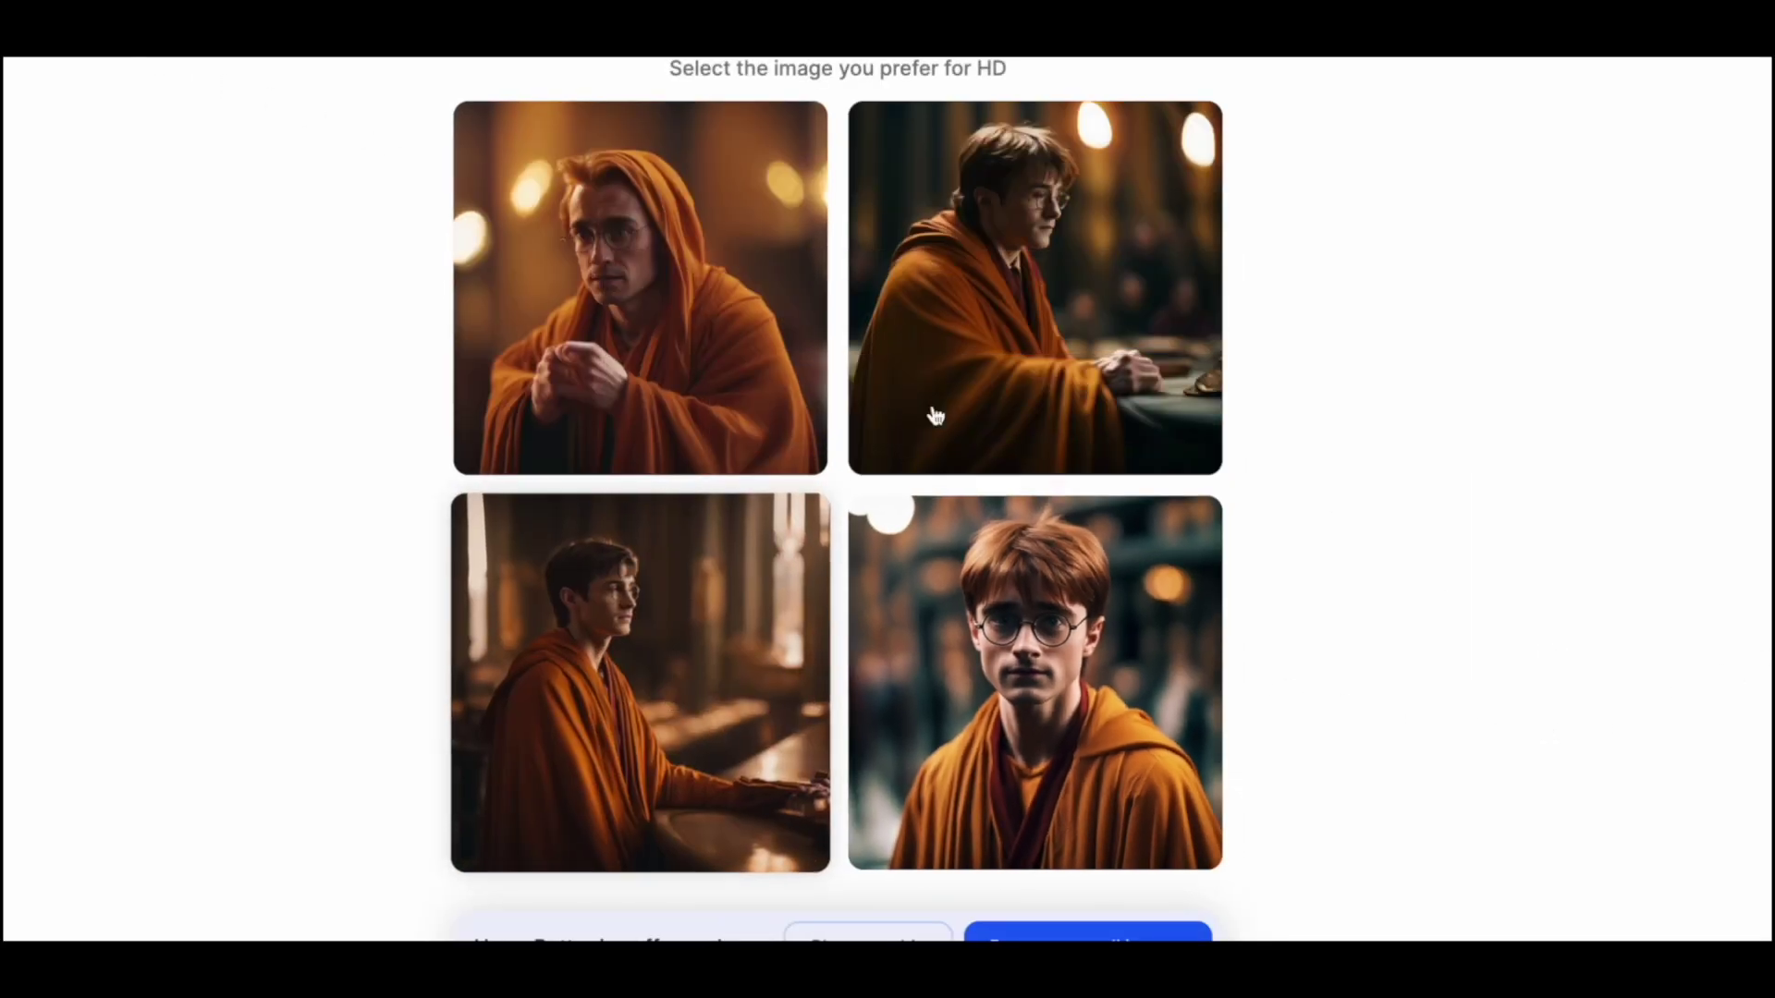
click(887, 434)
key(Escape)
click(714, 653)
key(Escape)
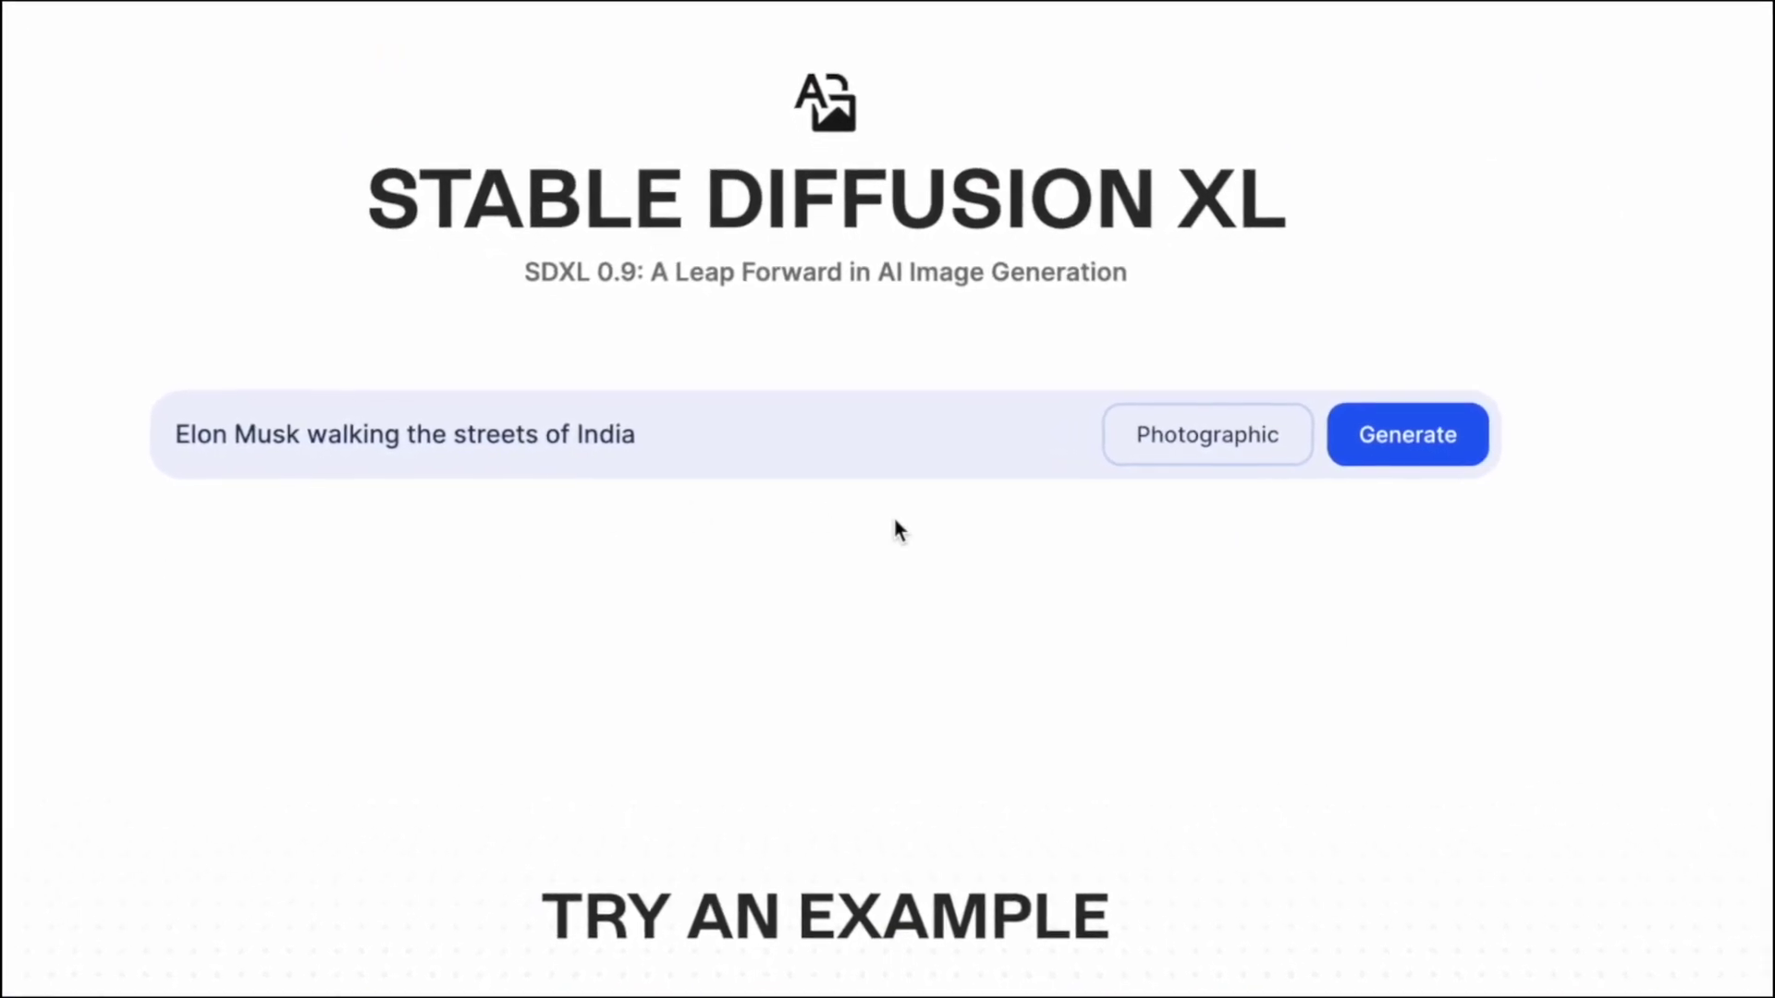
Generate Photographic-style images of "Elon Musk walking the streets of India" and enlarge two of the results
click(1473, 451)
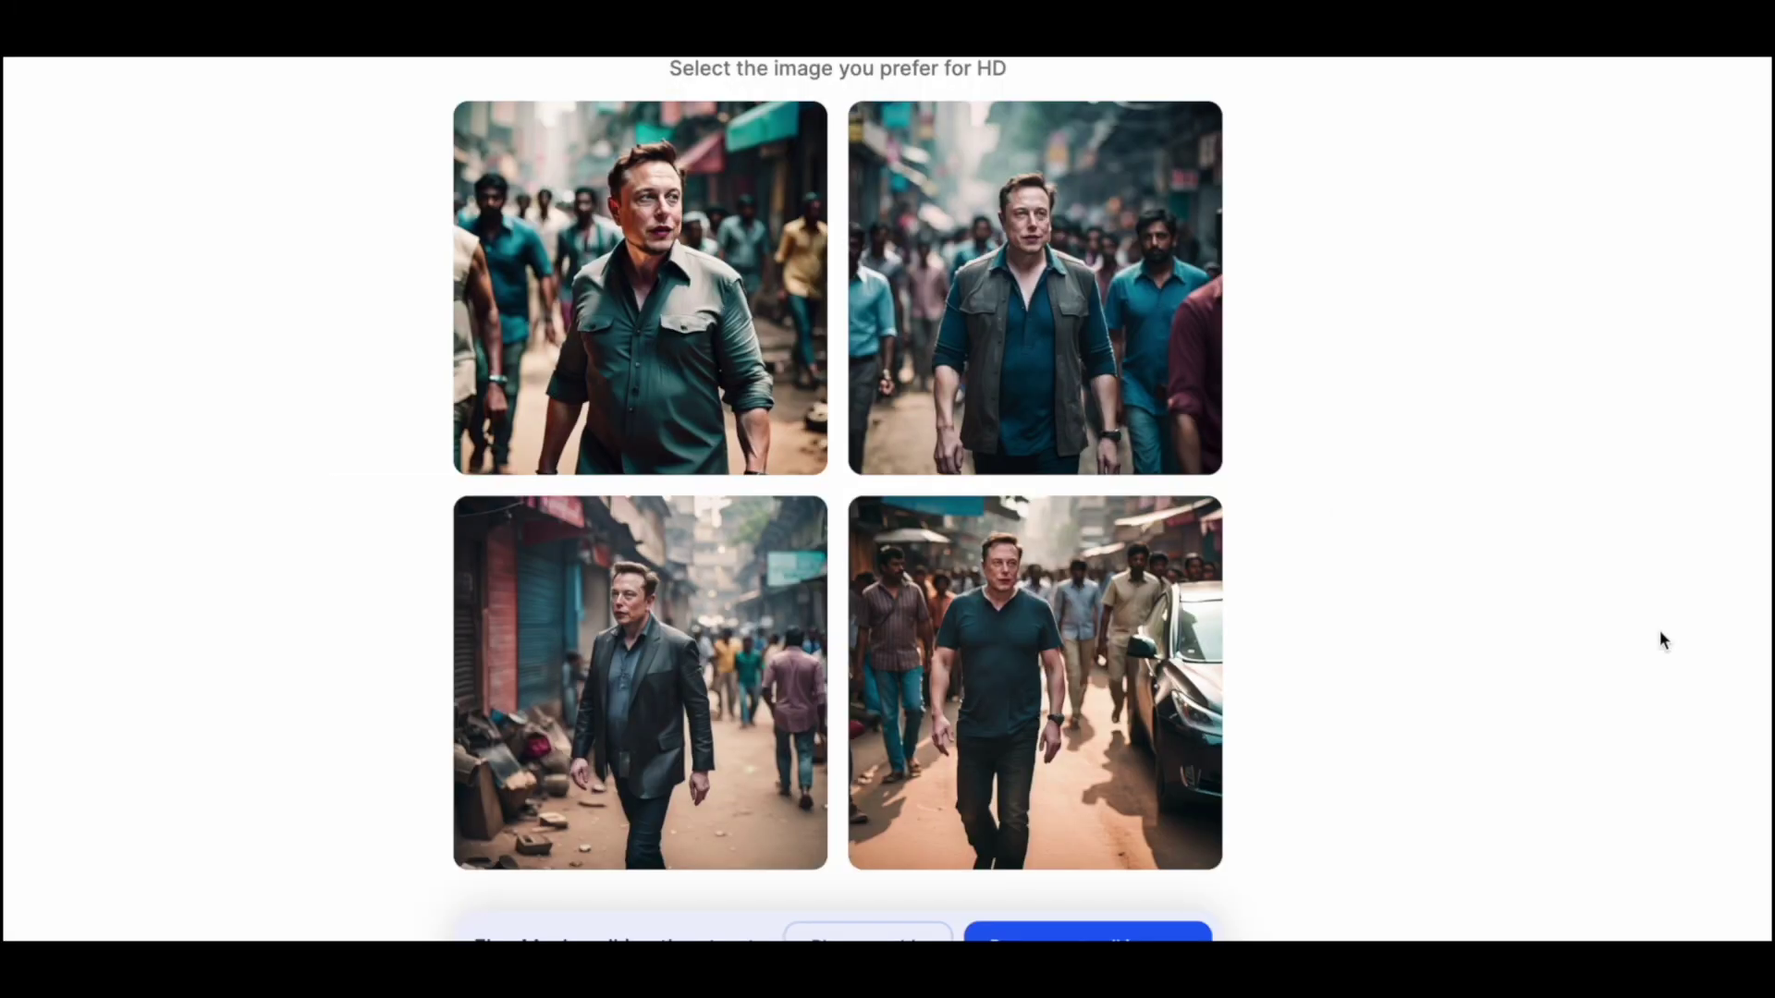
click(776, 607)
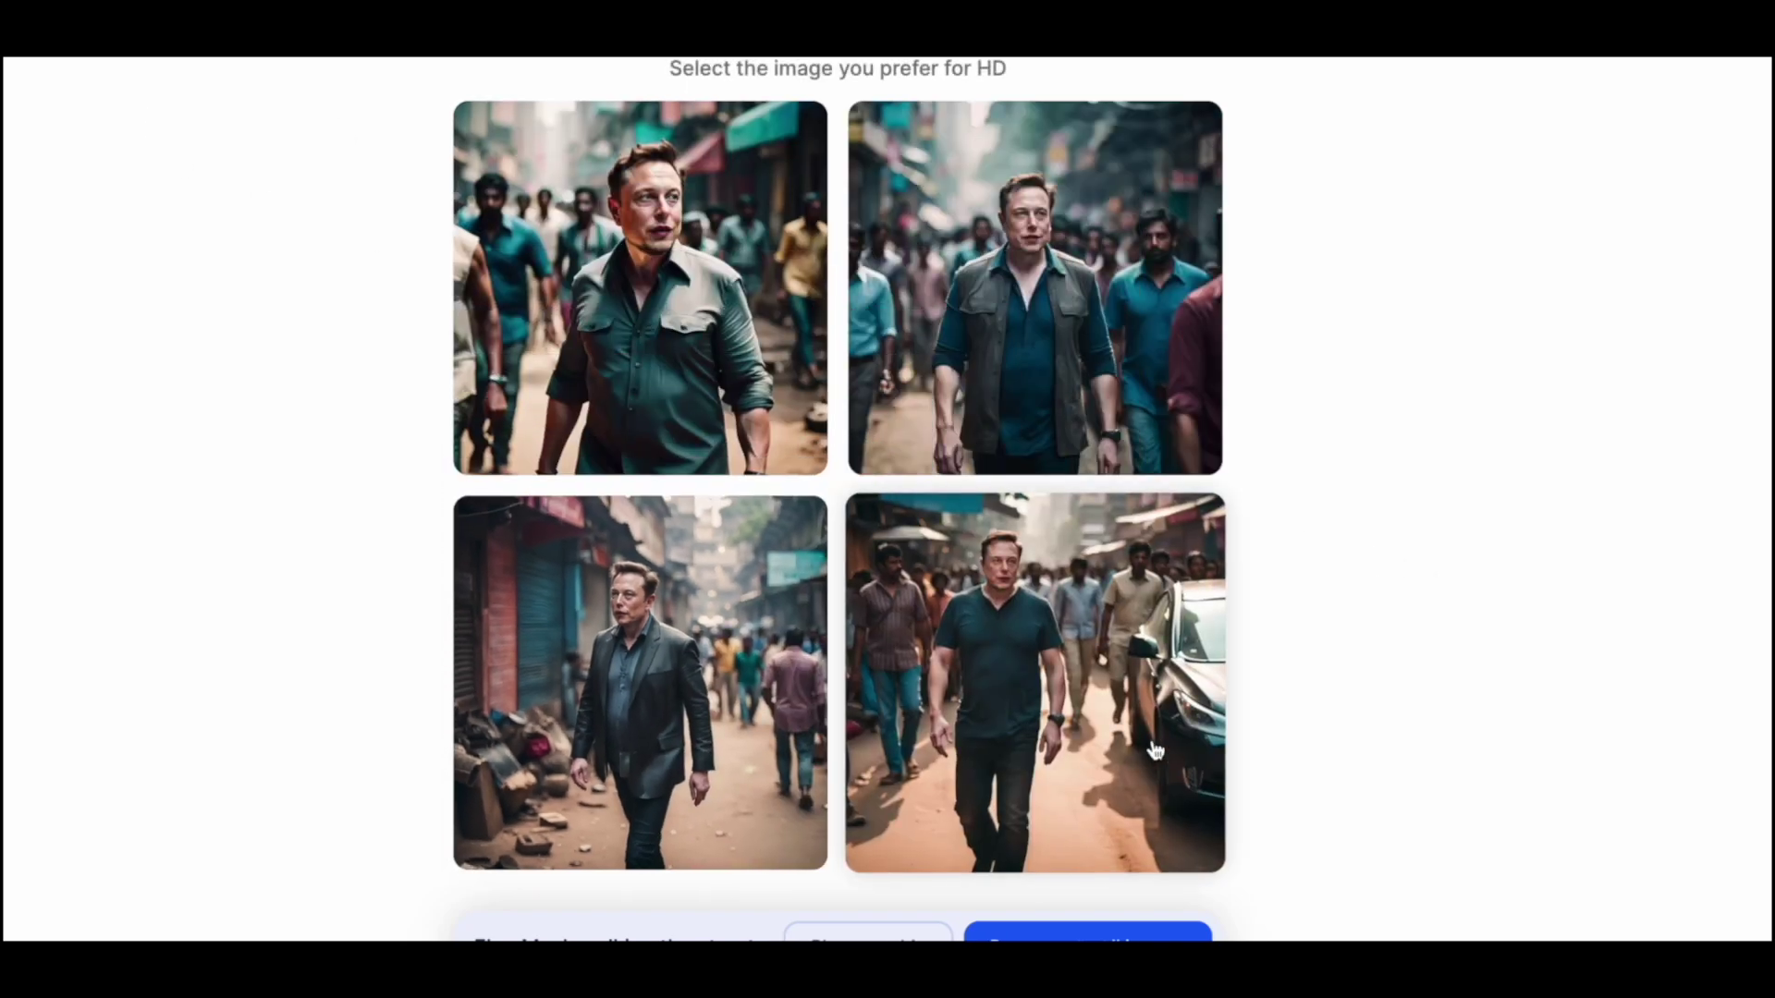
click(1030, 681)
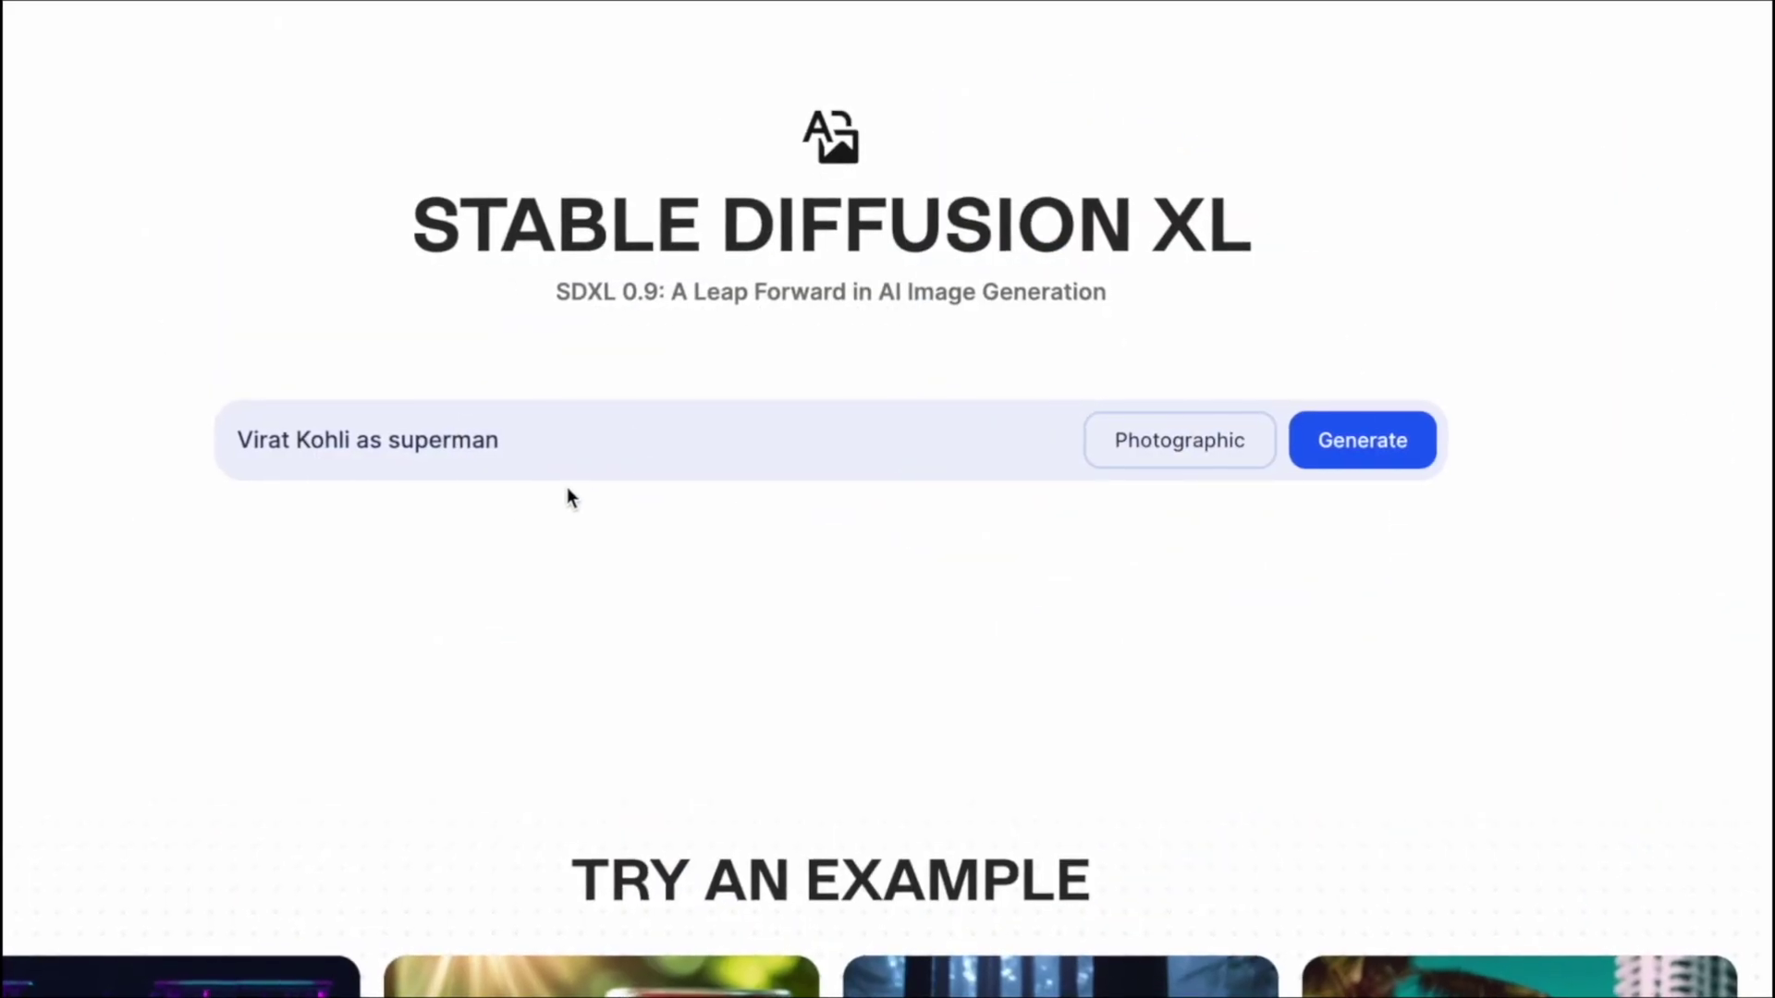
Generate images of "Virat Kohli as superman" in the Photographic style
click(1369, 444)
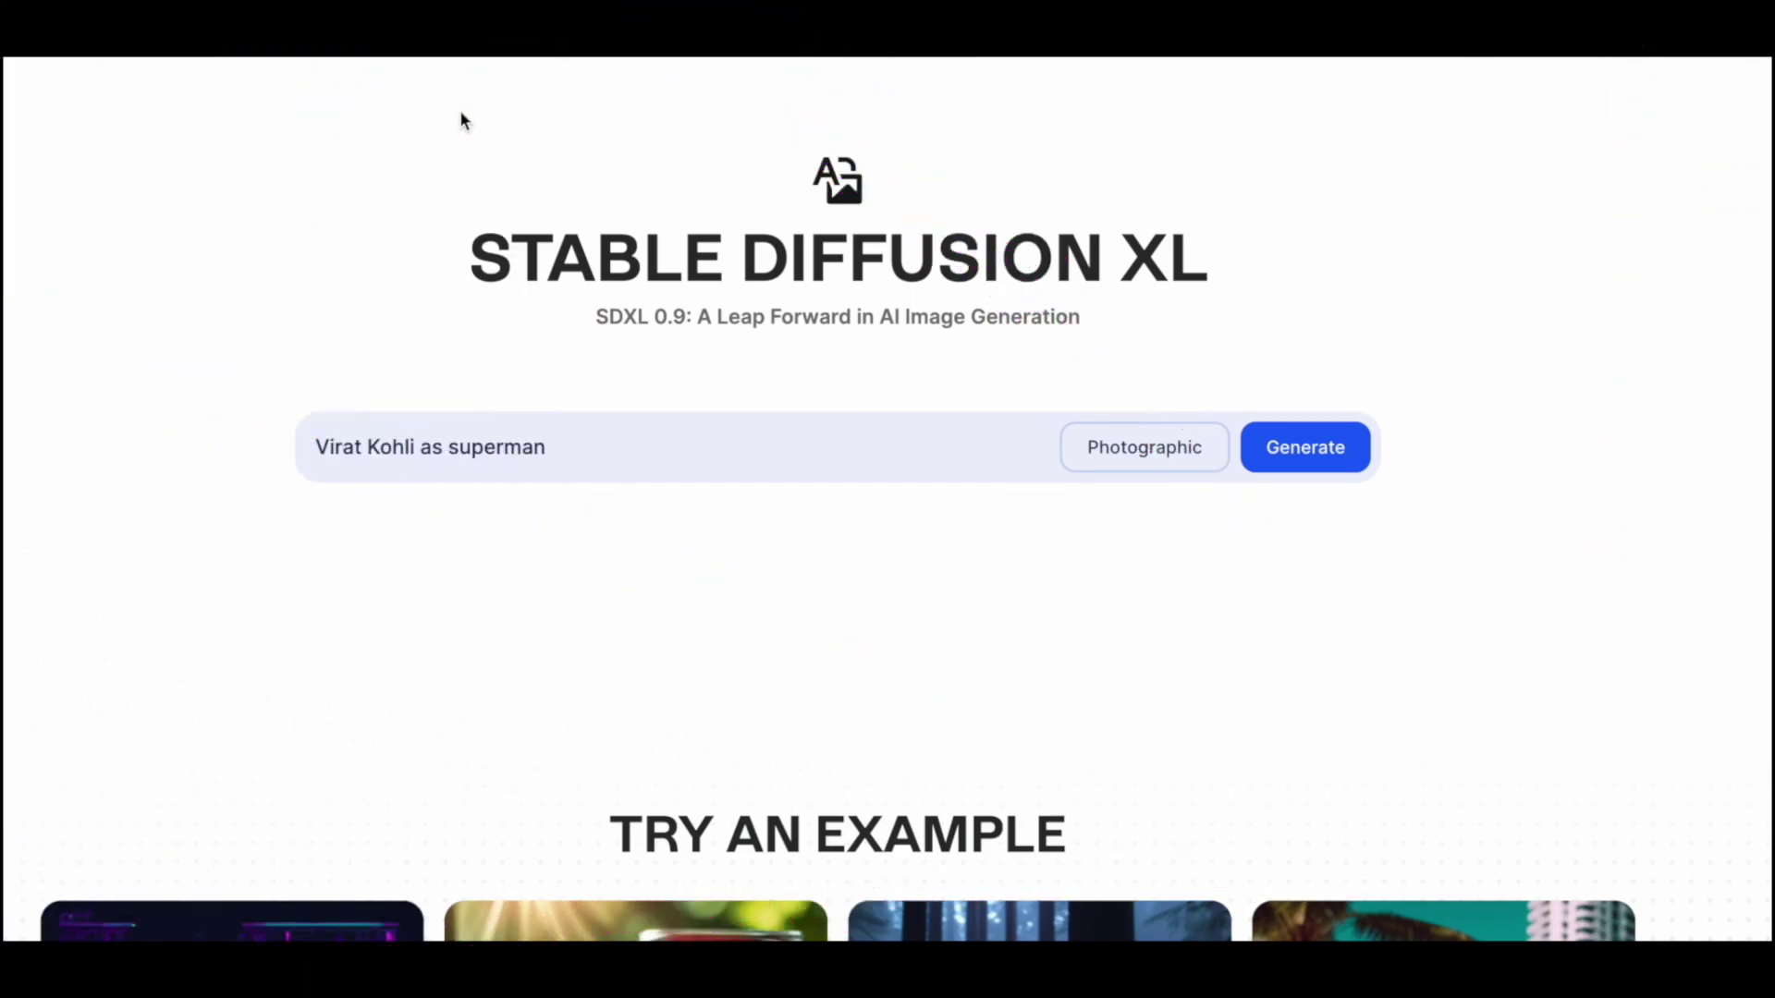
scroll(459, 114, down, 4)
scroll(458, 114, up, 4)
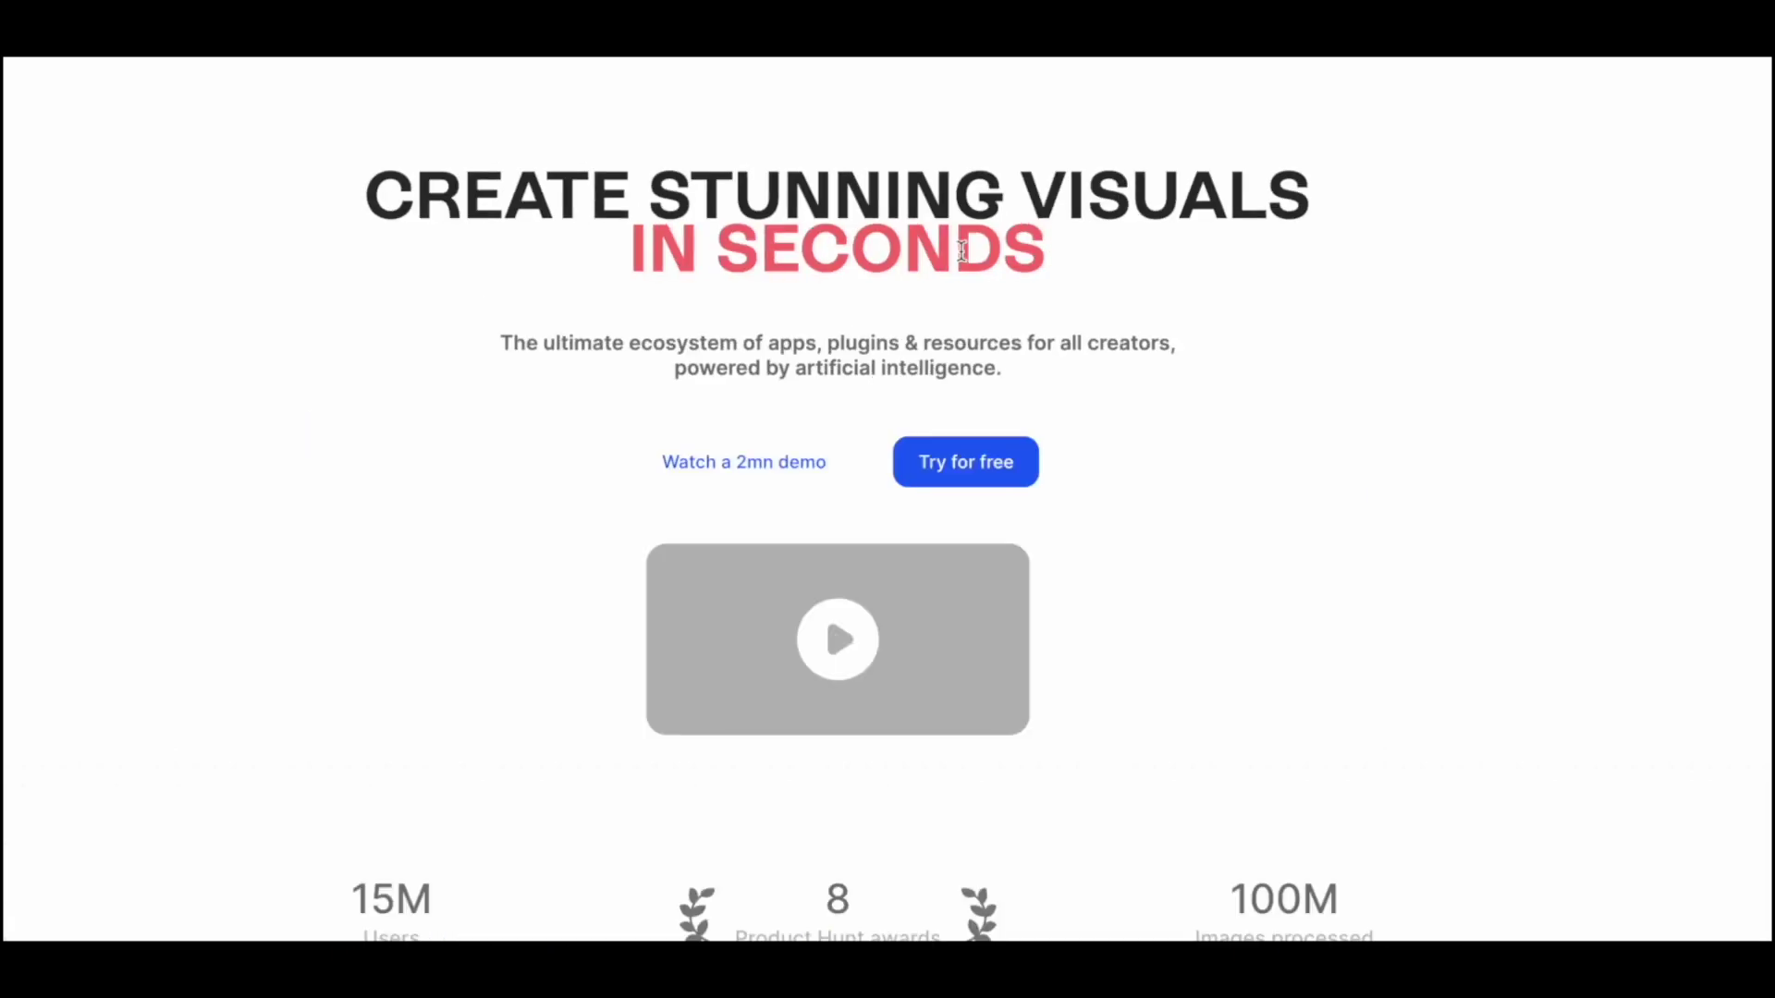
Examine the tools offered on the Clipdrop home page, from Stable Diffusion XL and Uncrop to Upscale and Text Remover
scroll(1444, 342, down, 4)
scroll(1448, 346, down, 5)
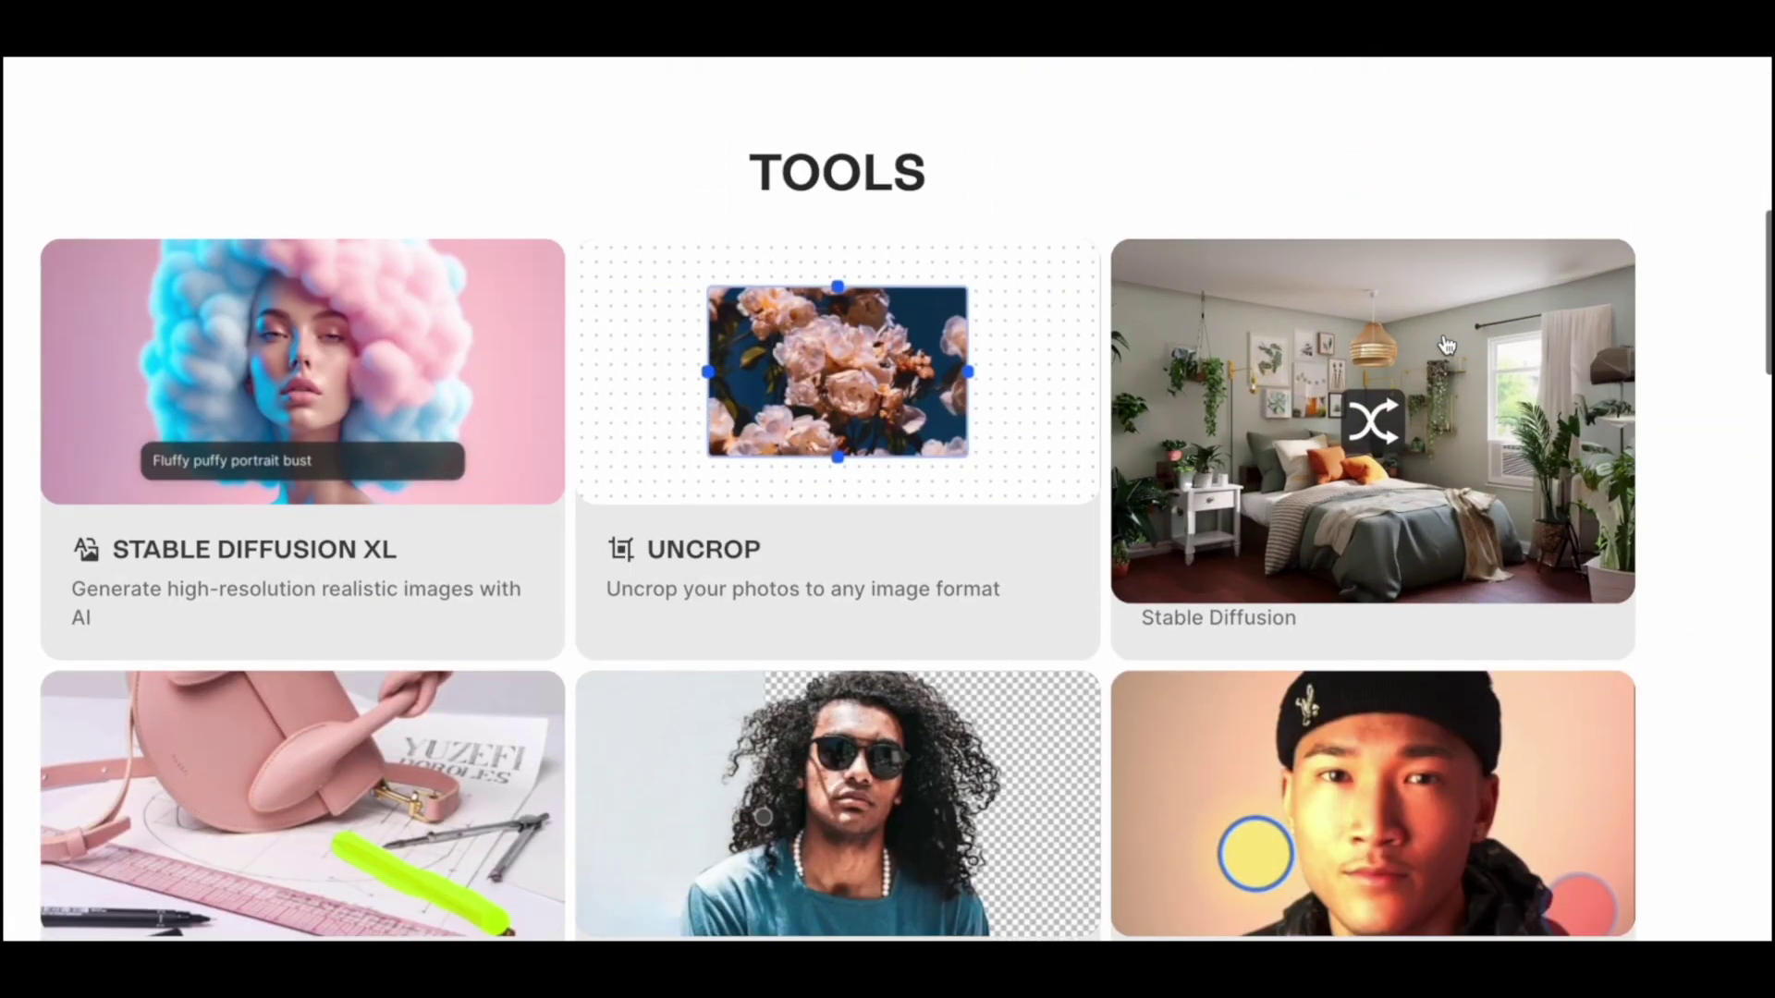
scroll(1447, 346, up, 1)
scroll(1448, 346, down, 2)
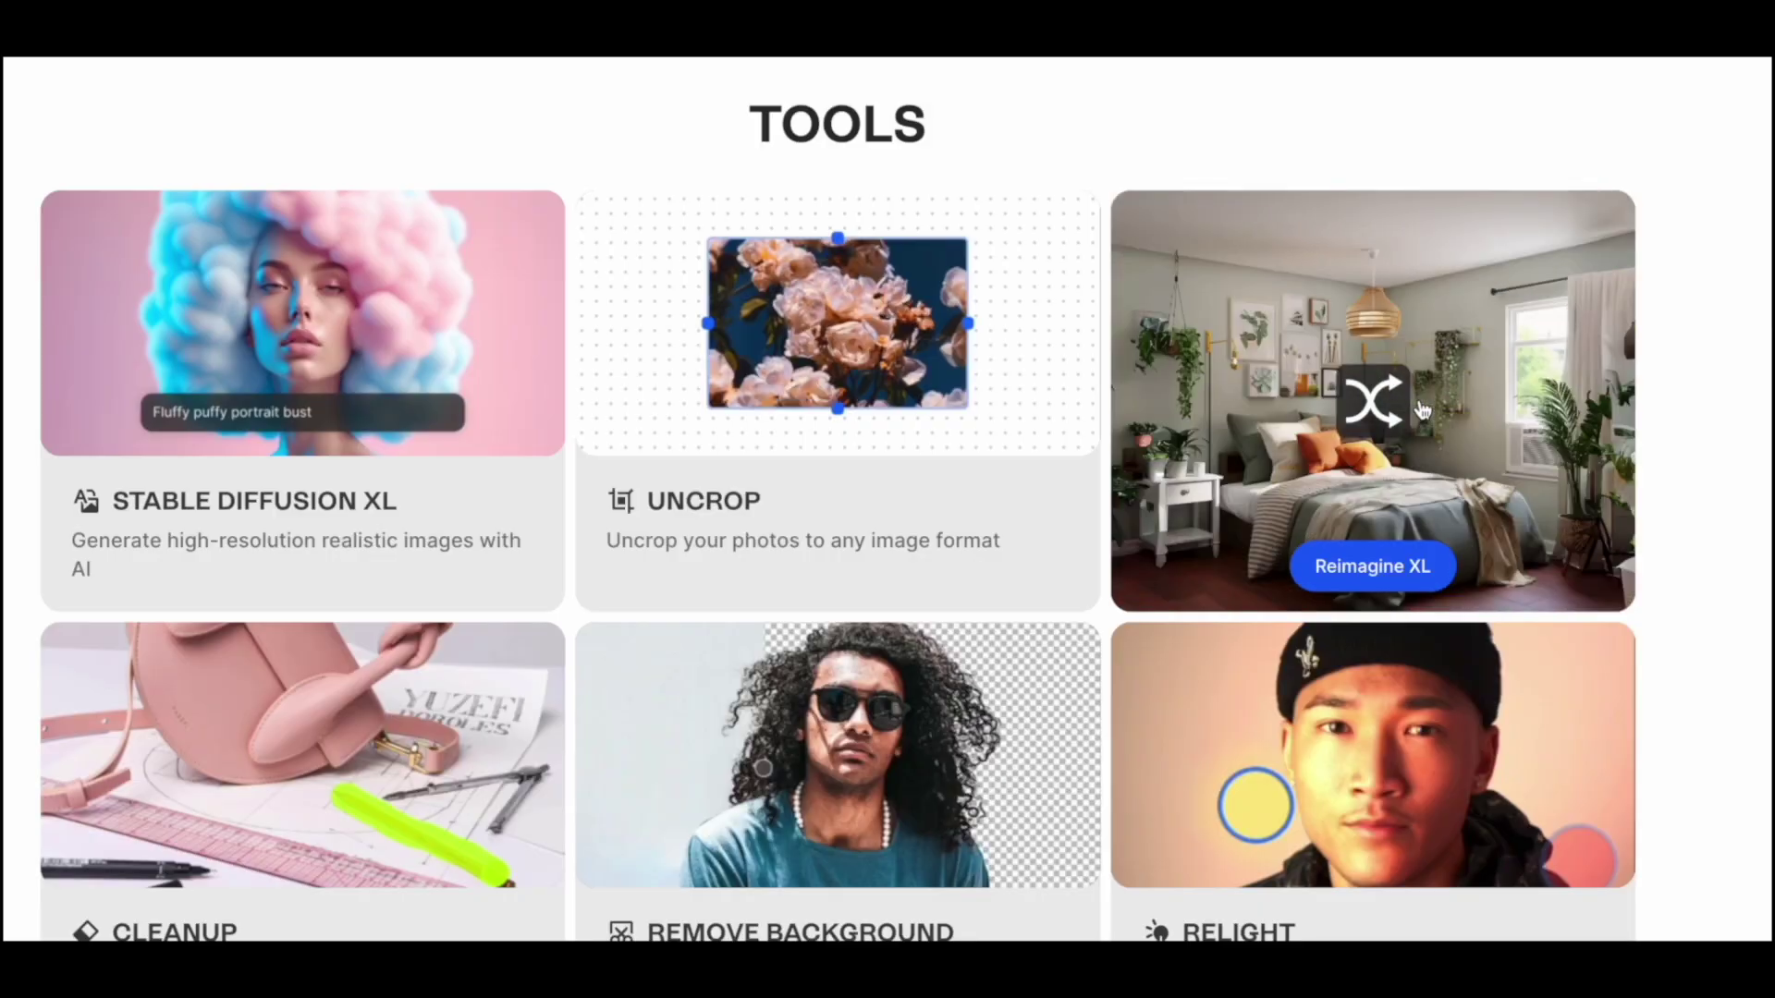
scroll(1422, 410, down, 3)
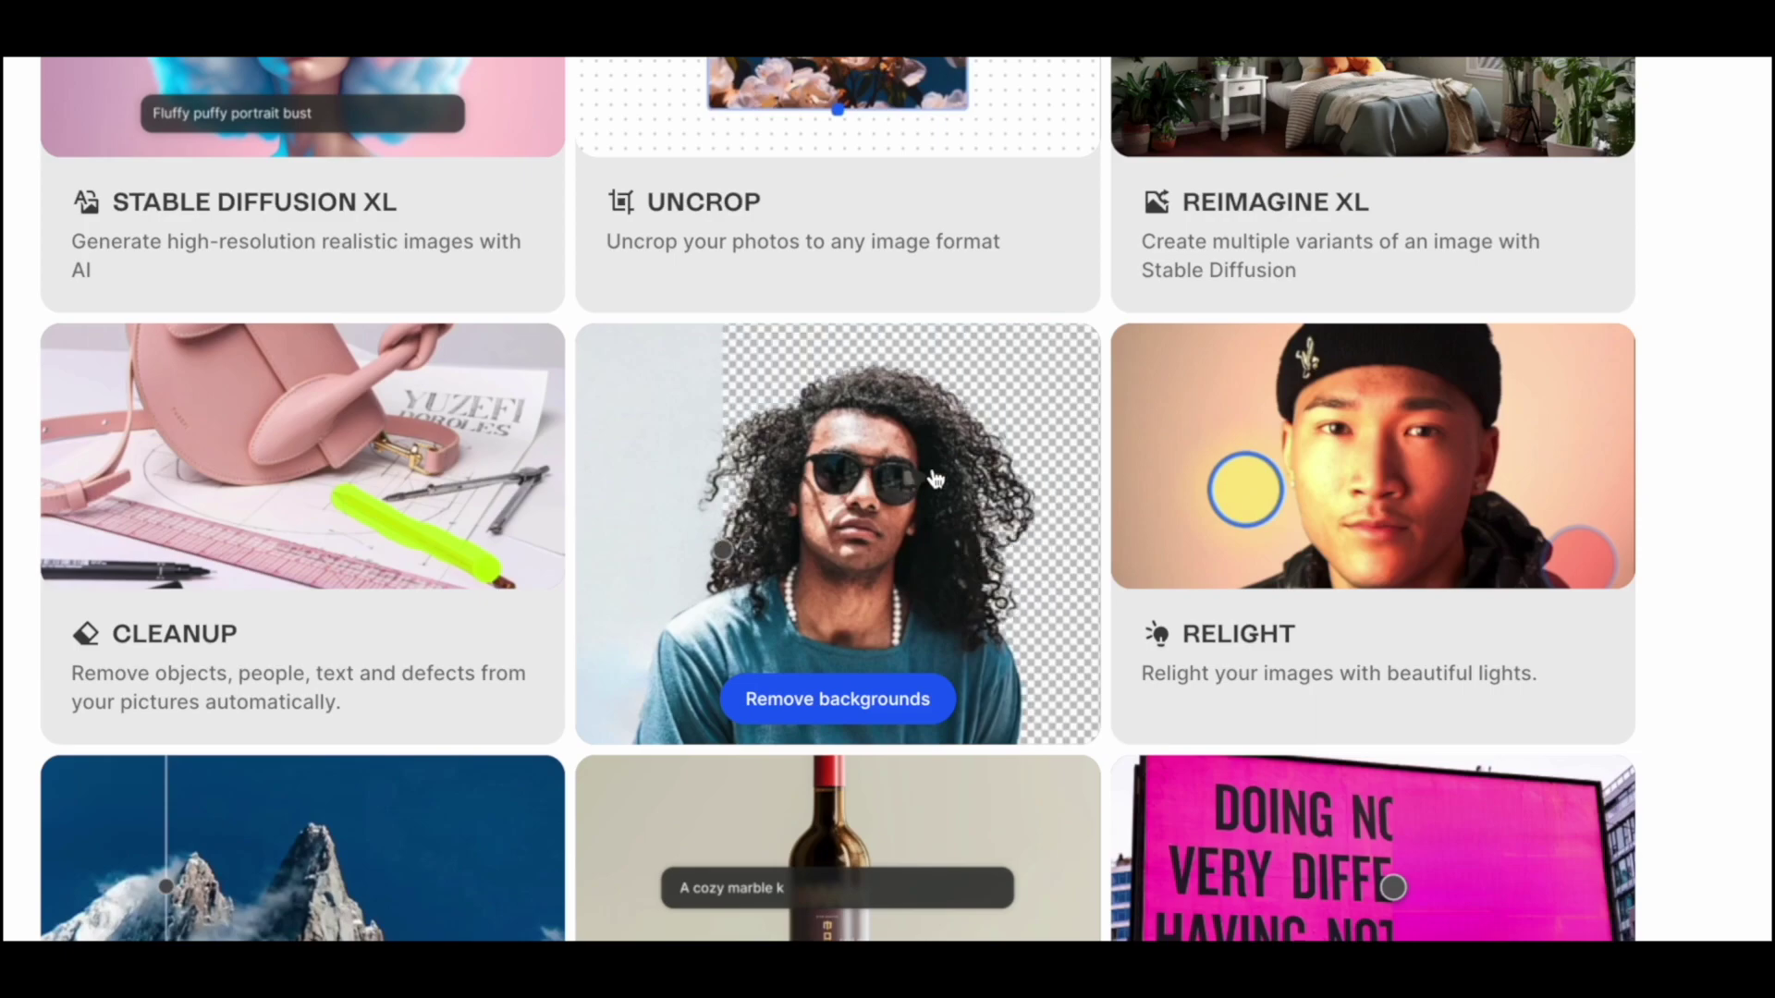
scroll(1421, 452, down, 4)
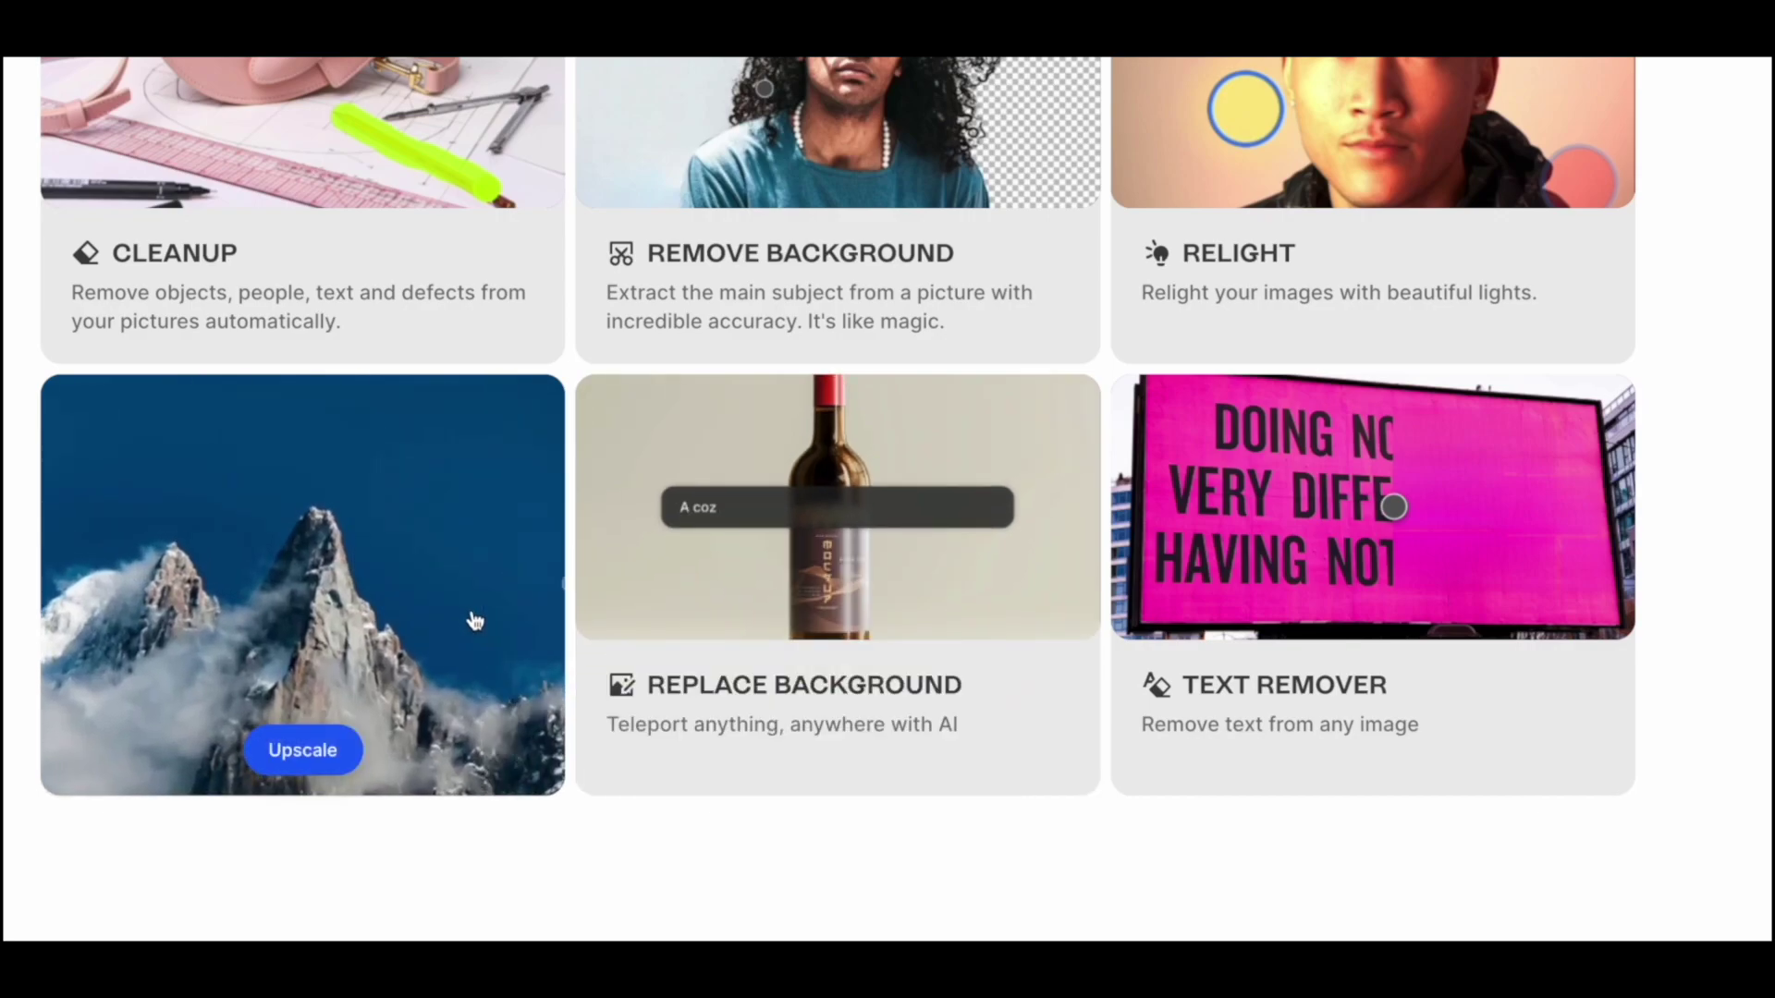
scroll(474, 620, up, 15)
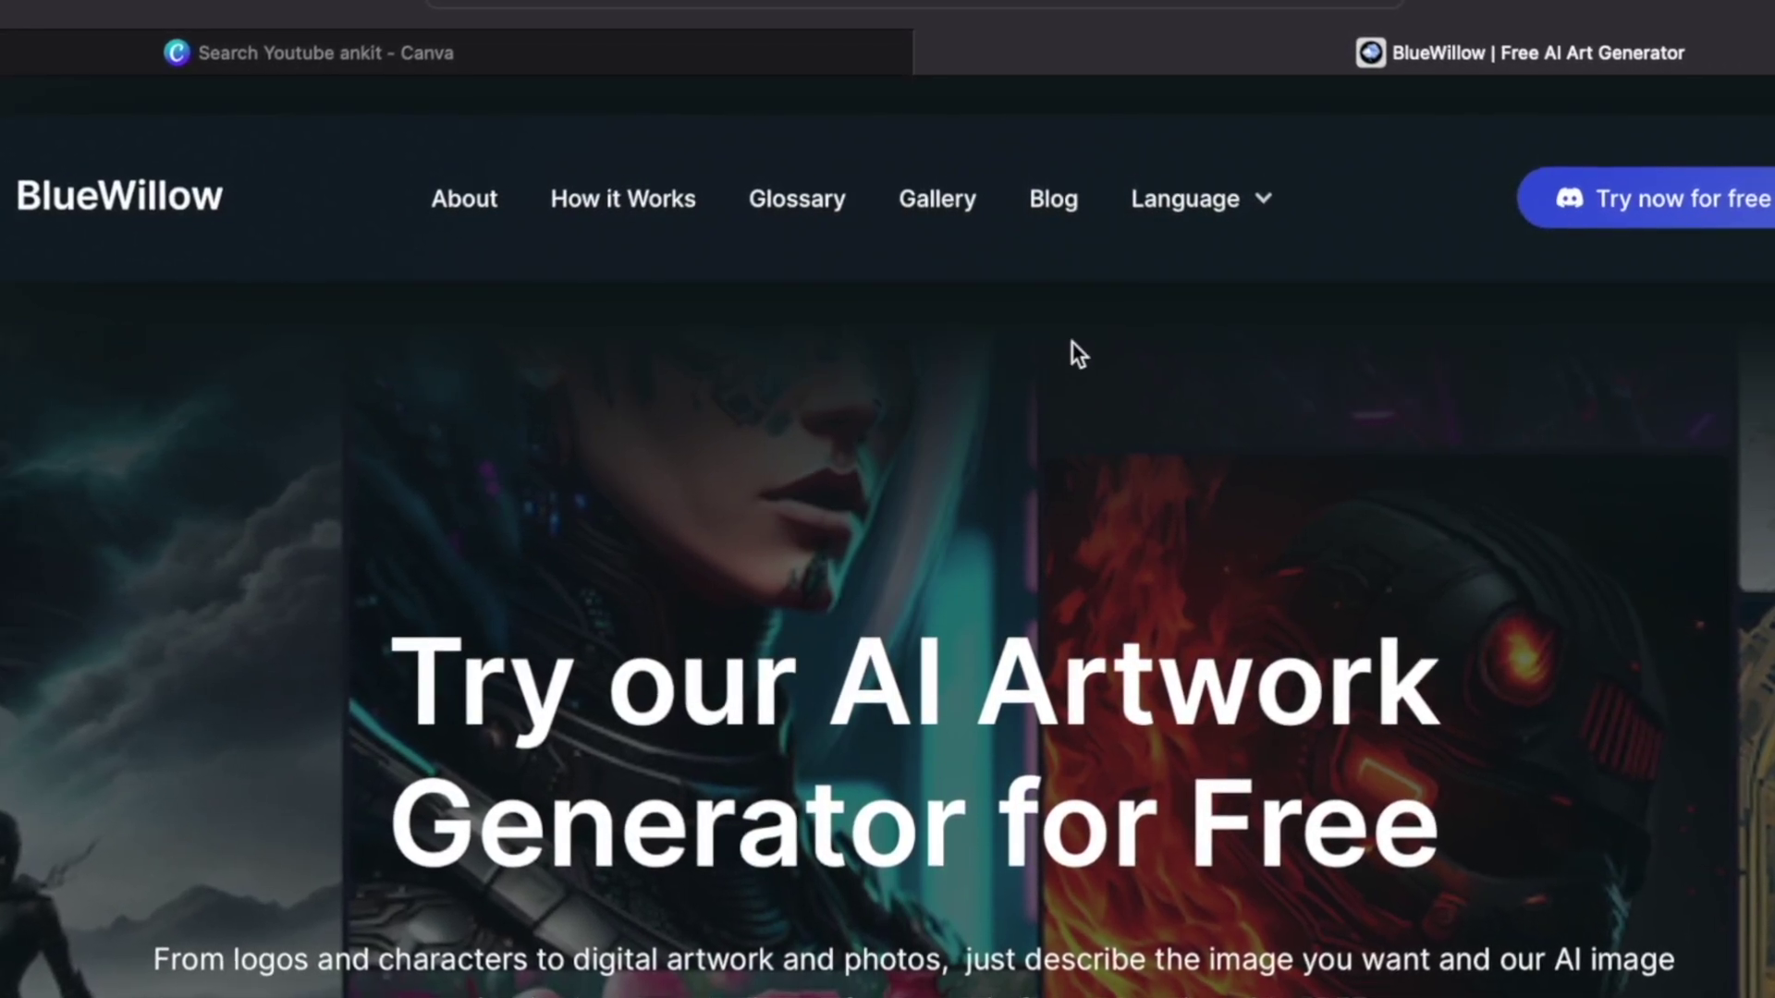
scroll(1368, 883, down, 2)
scroll(1368, 884, up, 2)
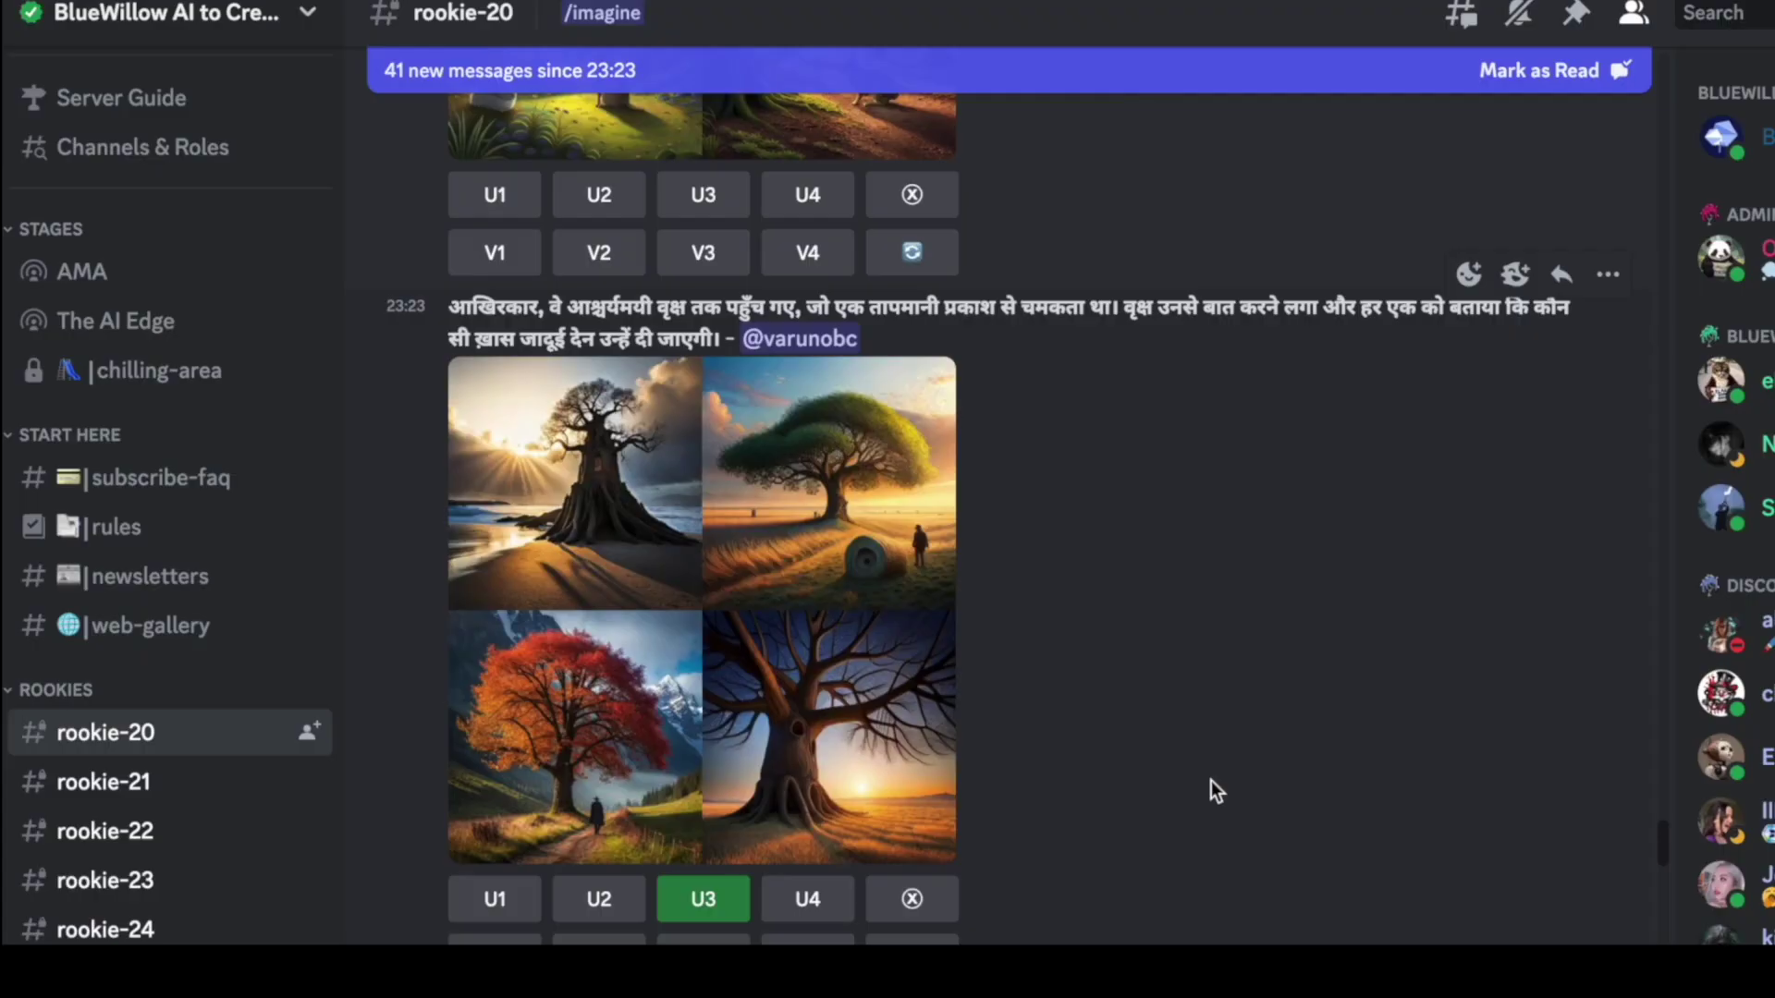
Look through the images posted in BlueWillow's rookie-20 channel and open the rookie-22 channel
scroll(1212, 782, up, 10)
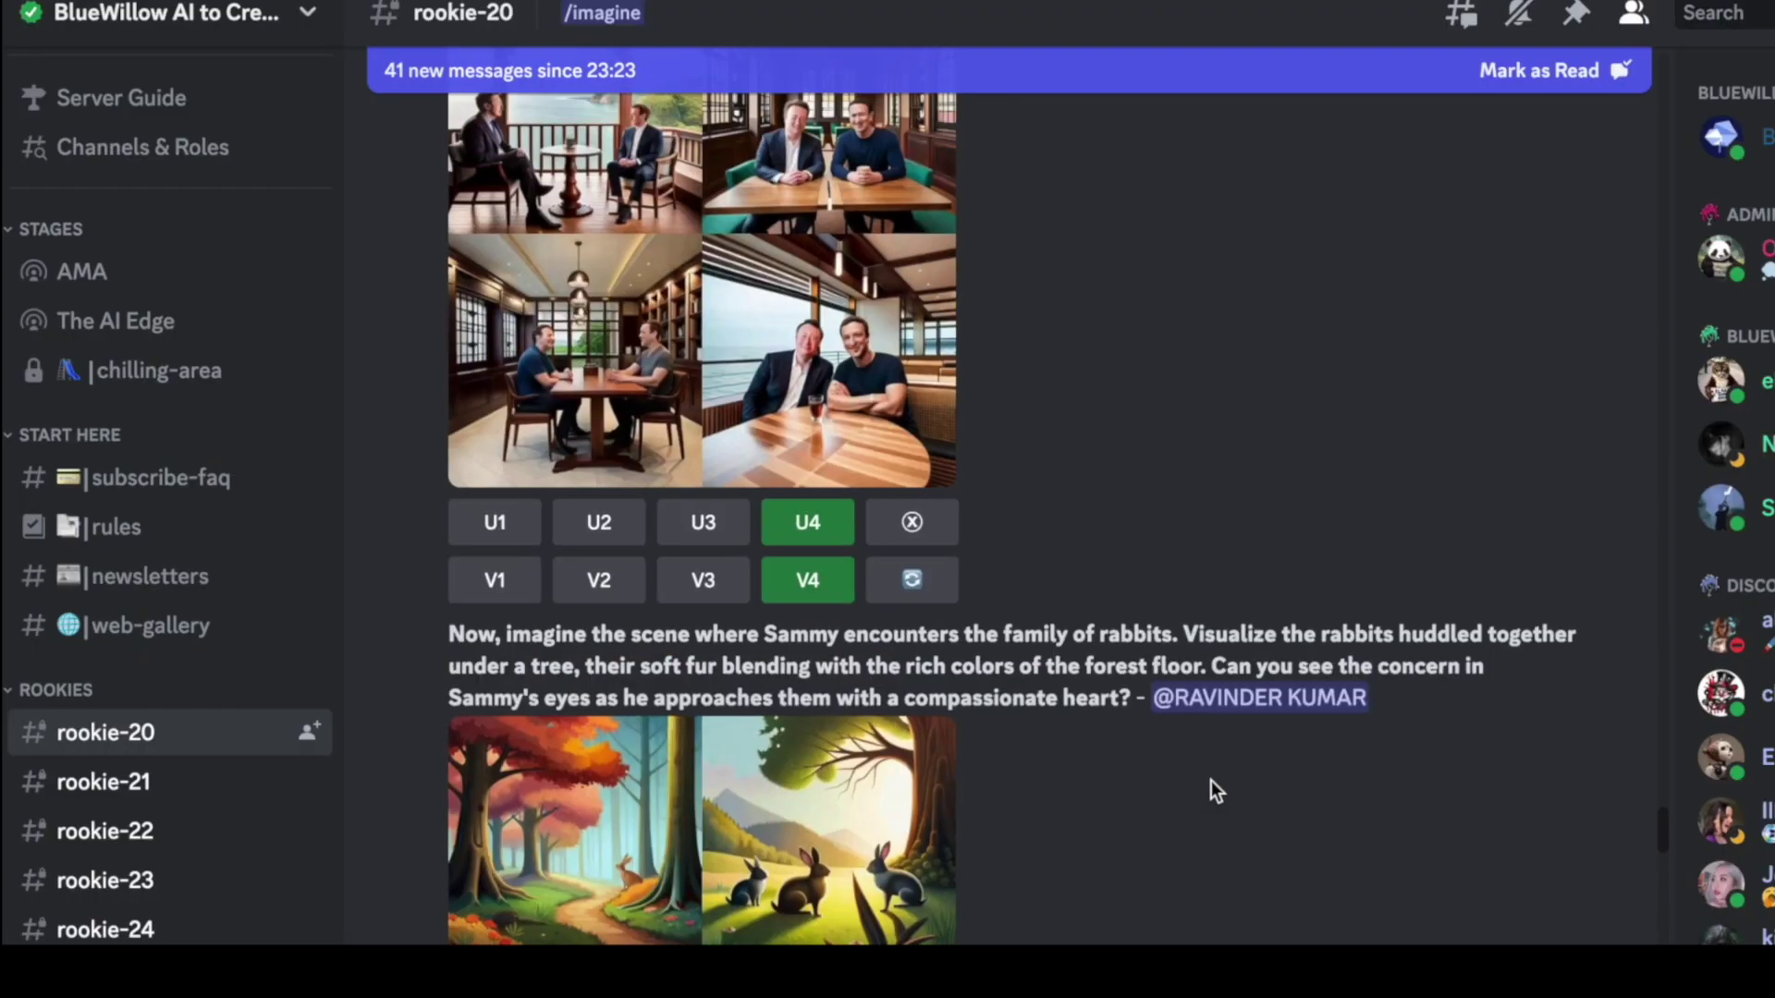
scroll(1210, 781, up, 5)
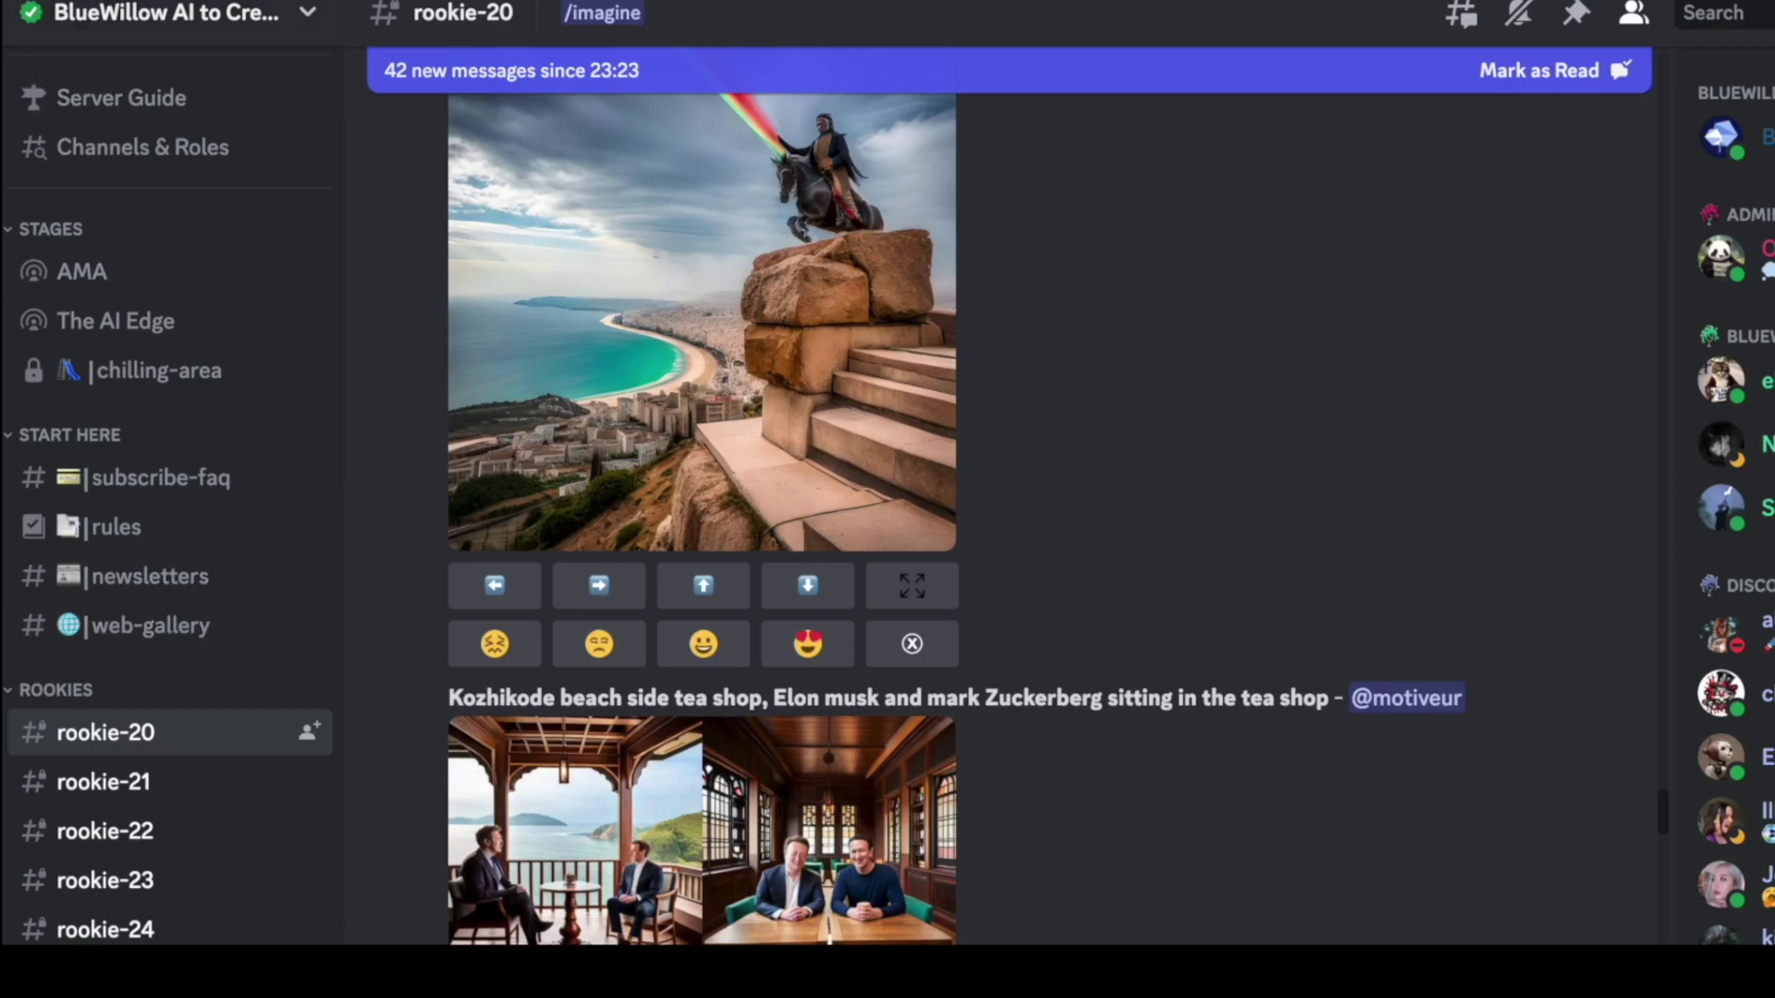
scroll(238, 836, up, 2)
scroll(167, 882, down, 2)
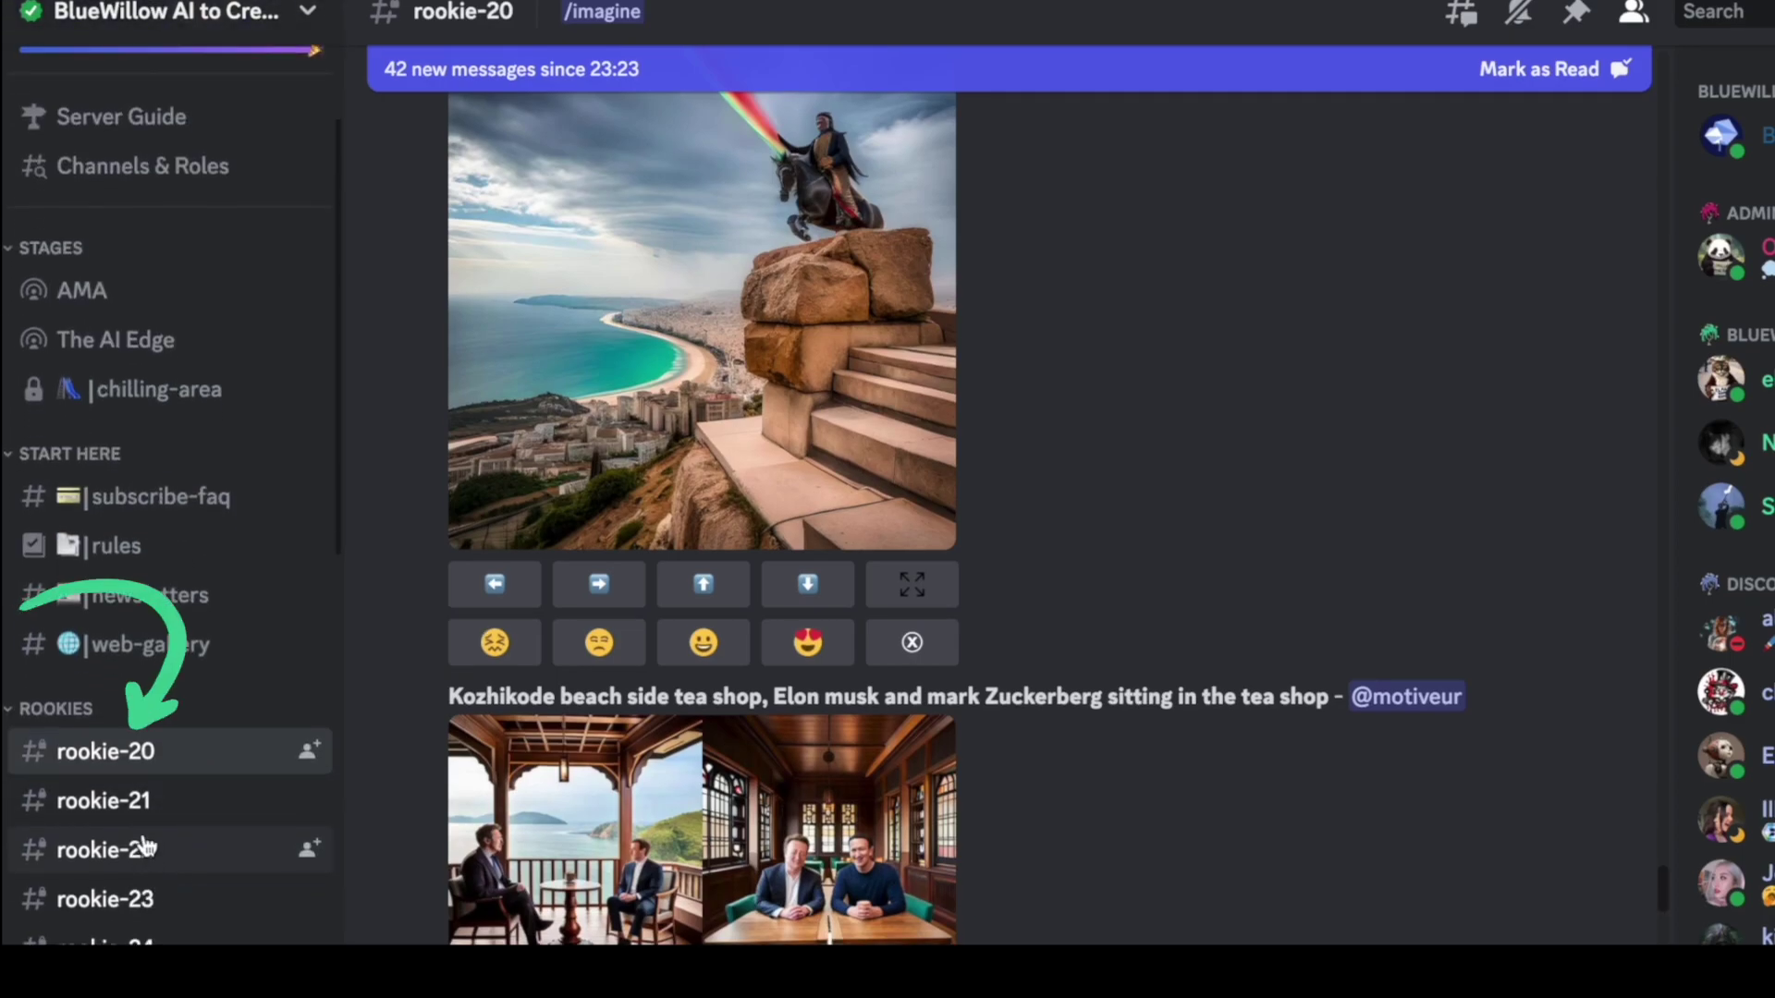
click(139, 851)
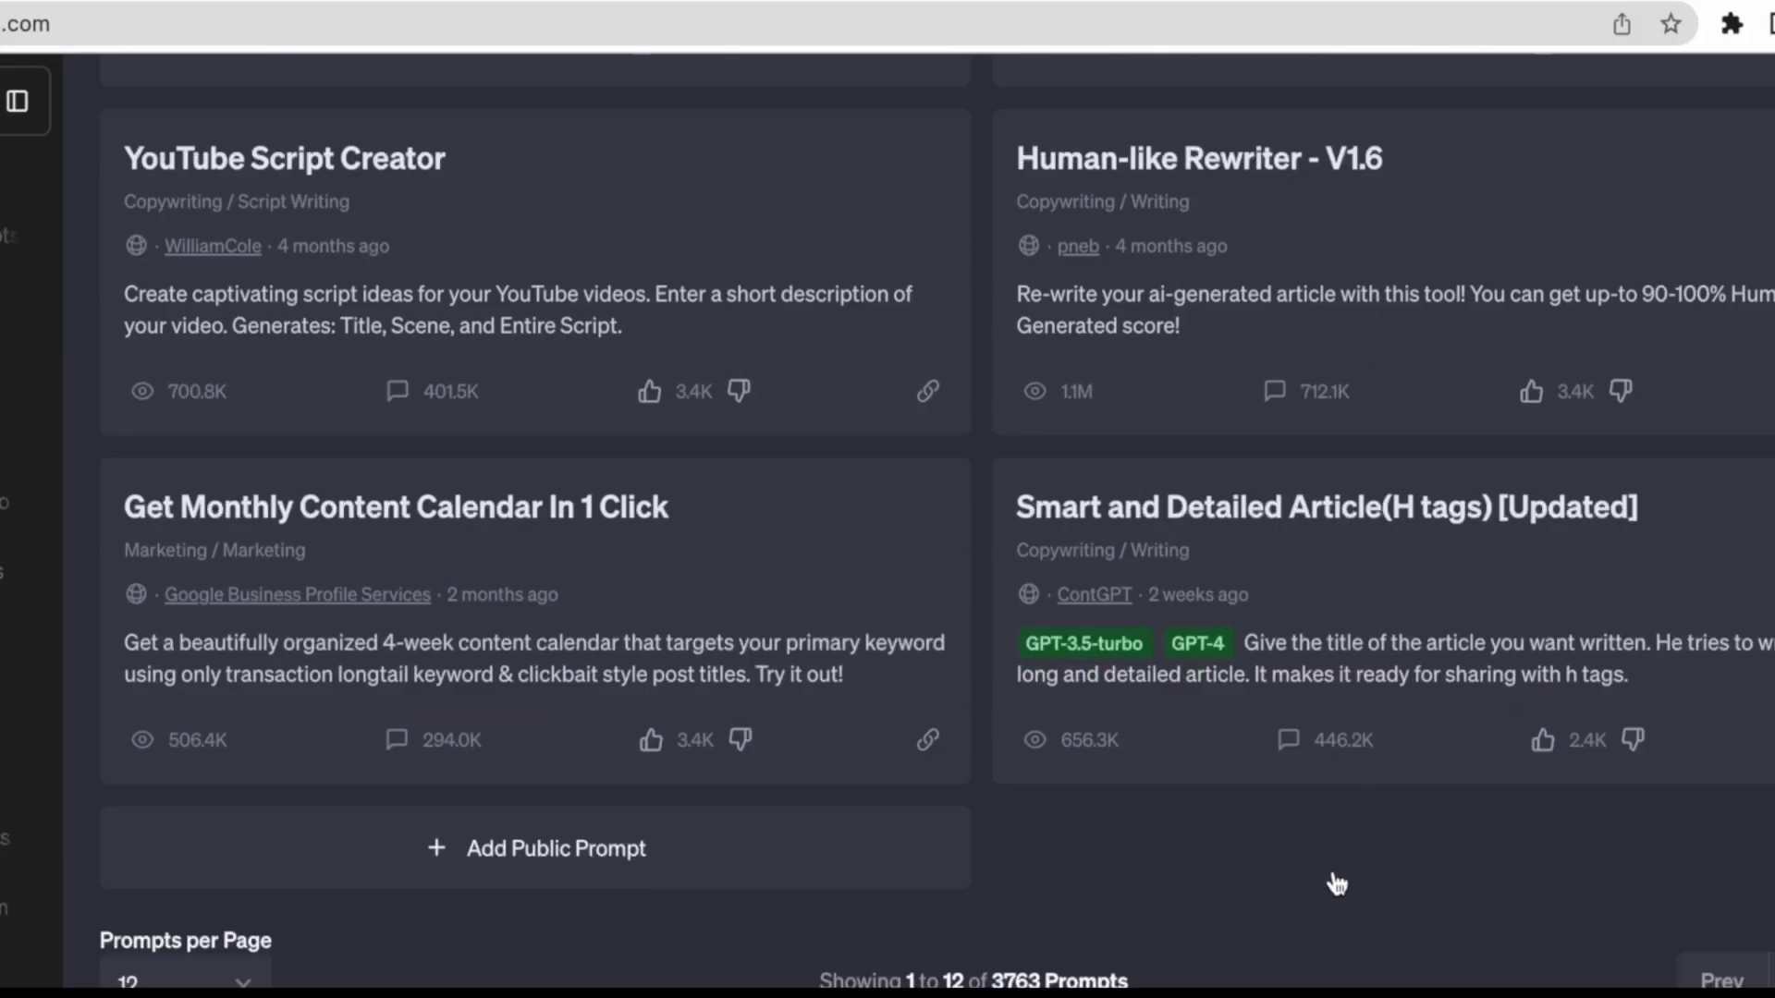
Switch to ChatGPT, look through the public AIPRM prompts and choose Midjourney Prompt Generator
scroll(1333, 875, up, 10)
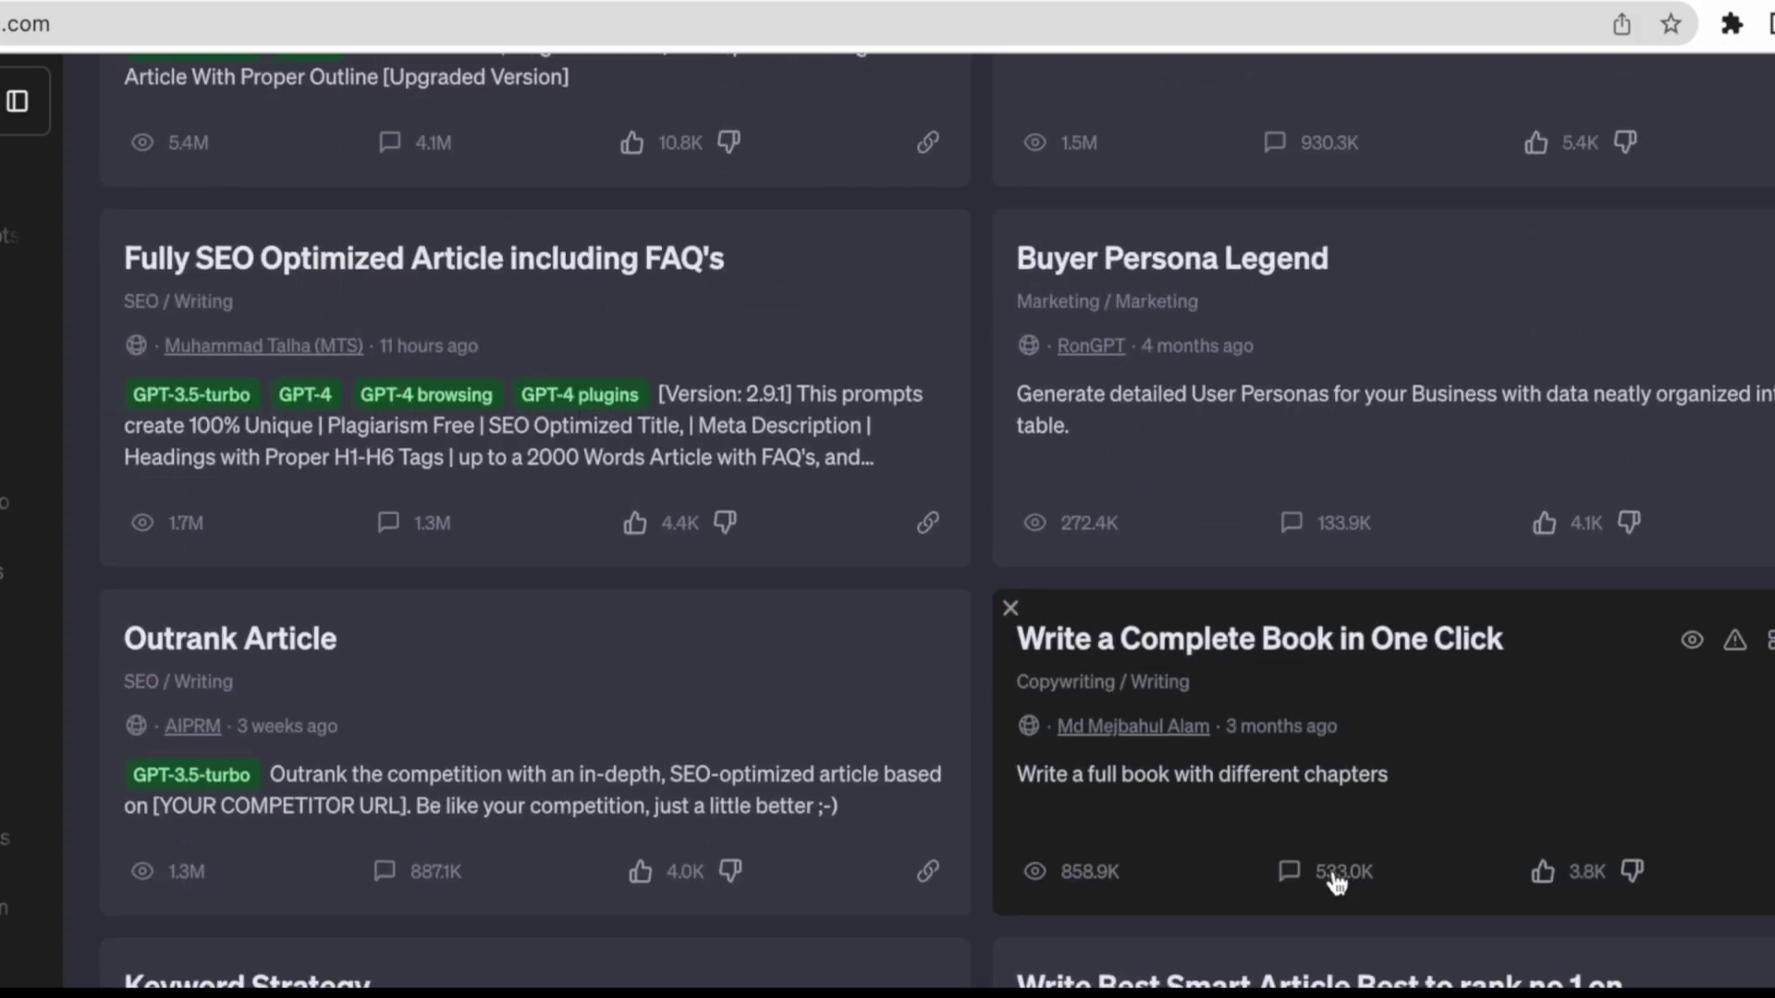
scroll(1333, 872, up, 8)
scroll(1333, 872, down, 6)
scroll(1333, 872, up, 4)
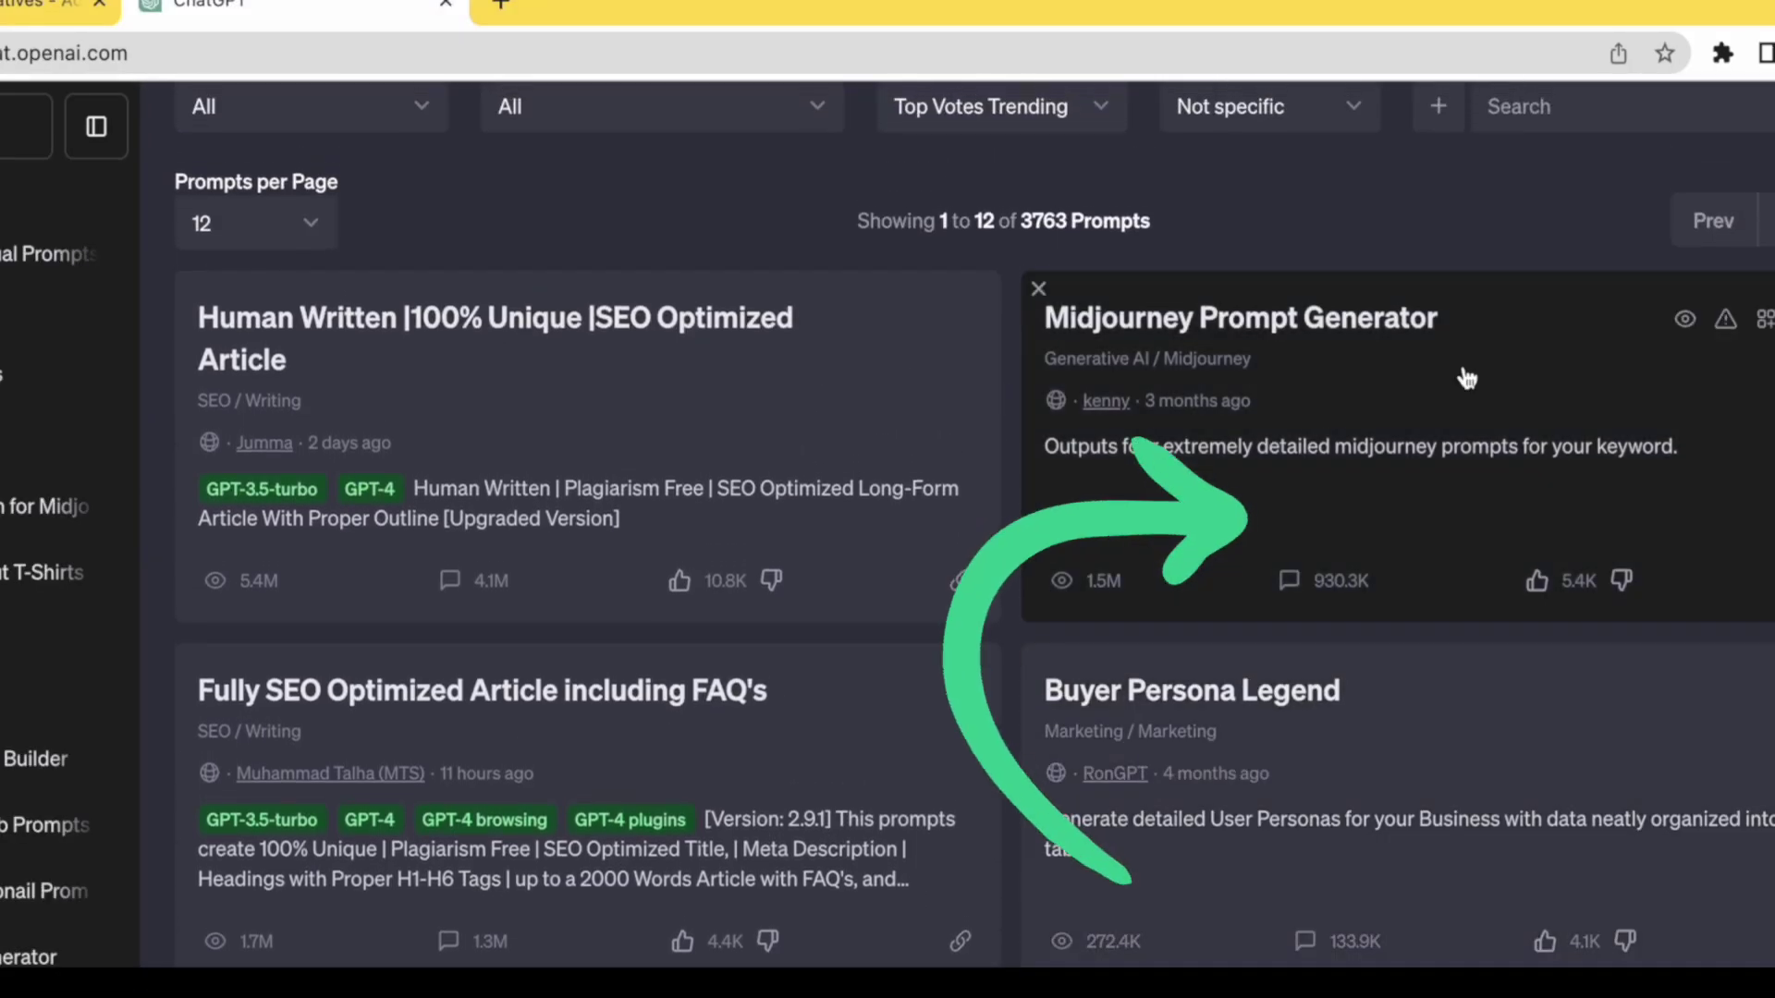
click(1268, 442)
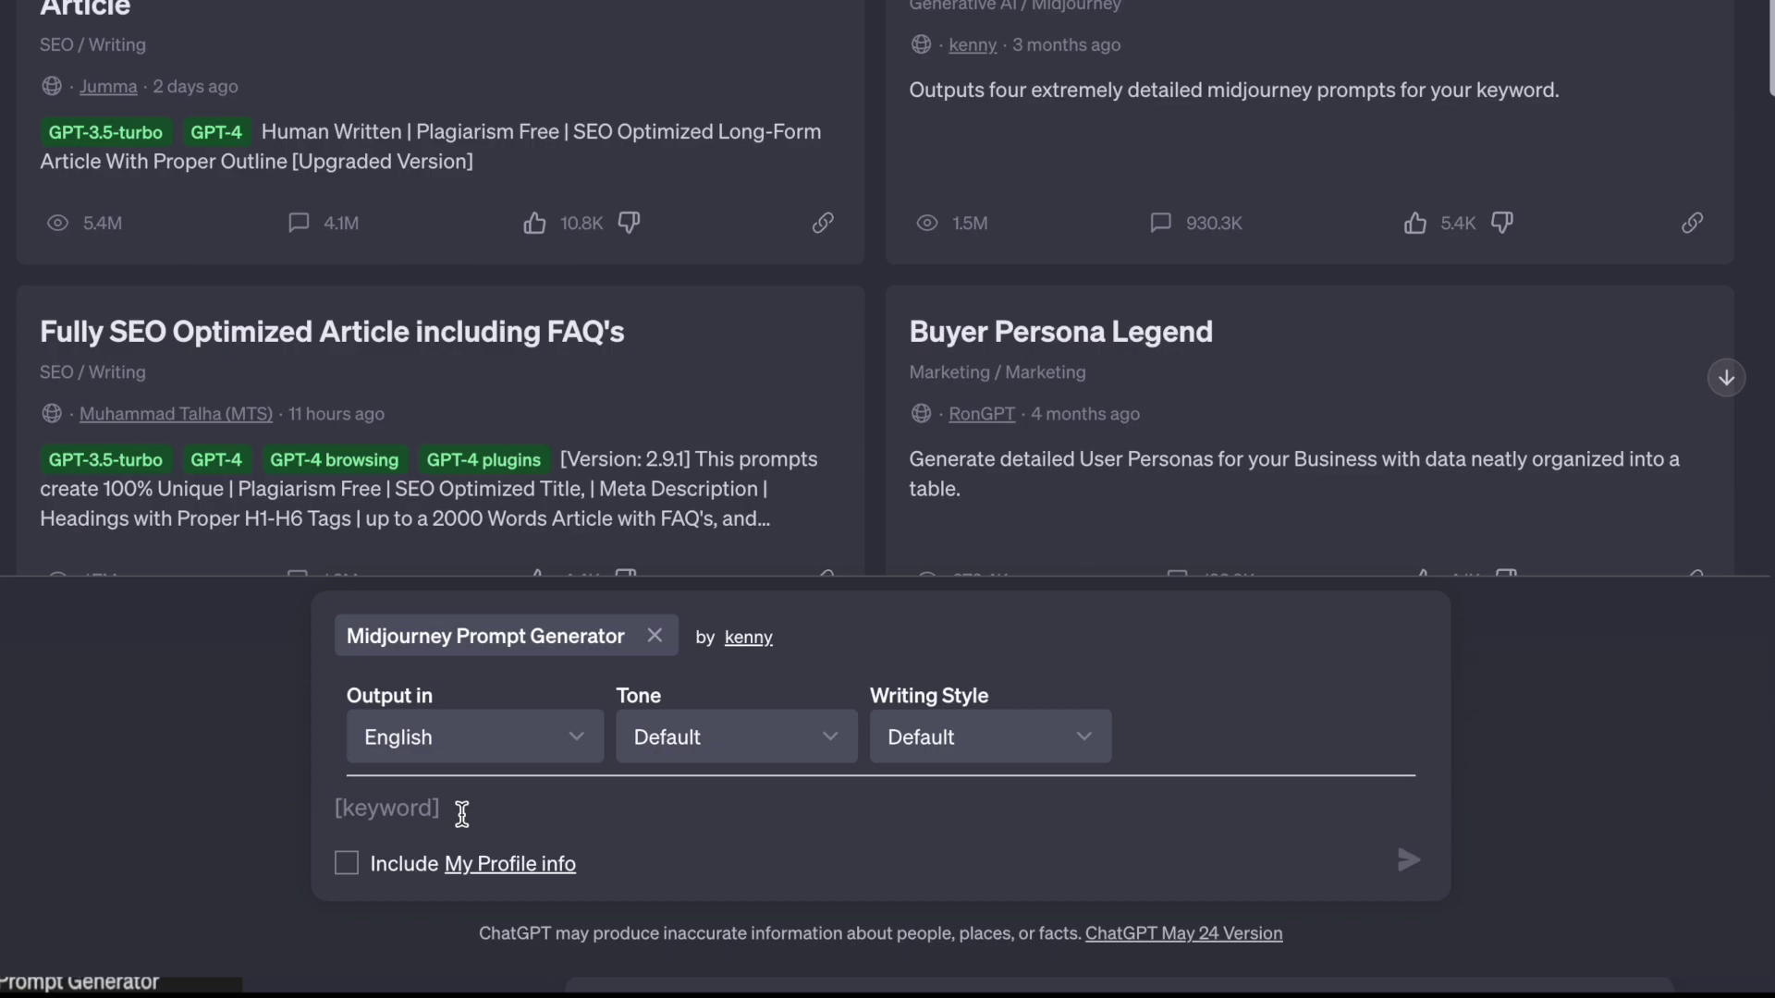
Generate prompts for the keyword "a magazine cover beautiful female model. white button down shirt. editorial style photo. award winning"
text(a magazine cover beautiful model. white button down shirt. editorial style photo. award winning)
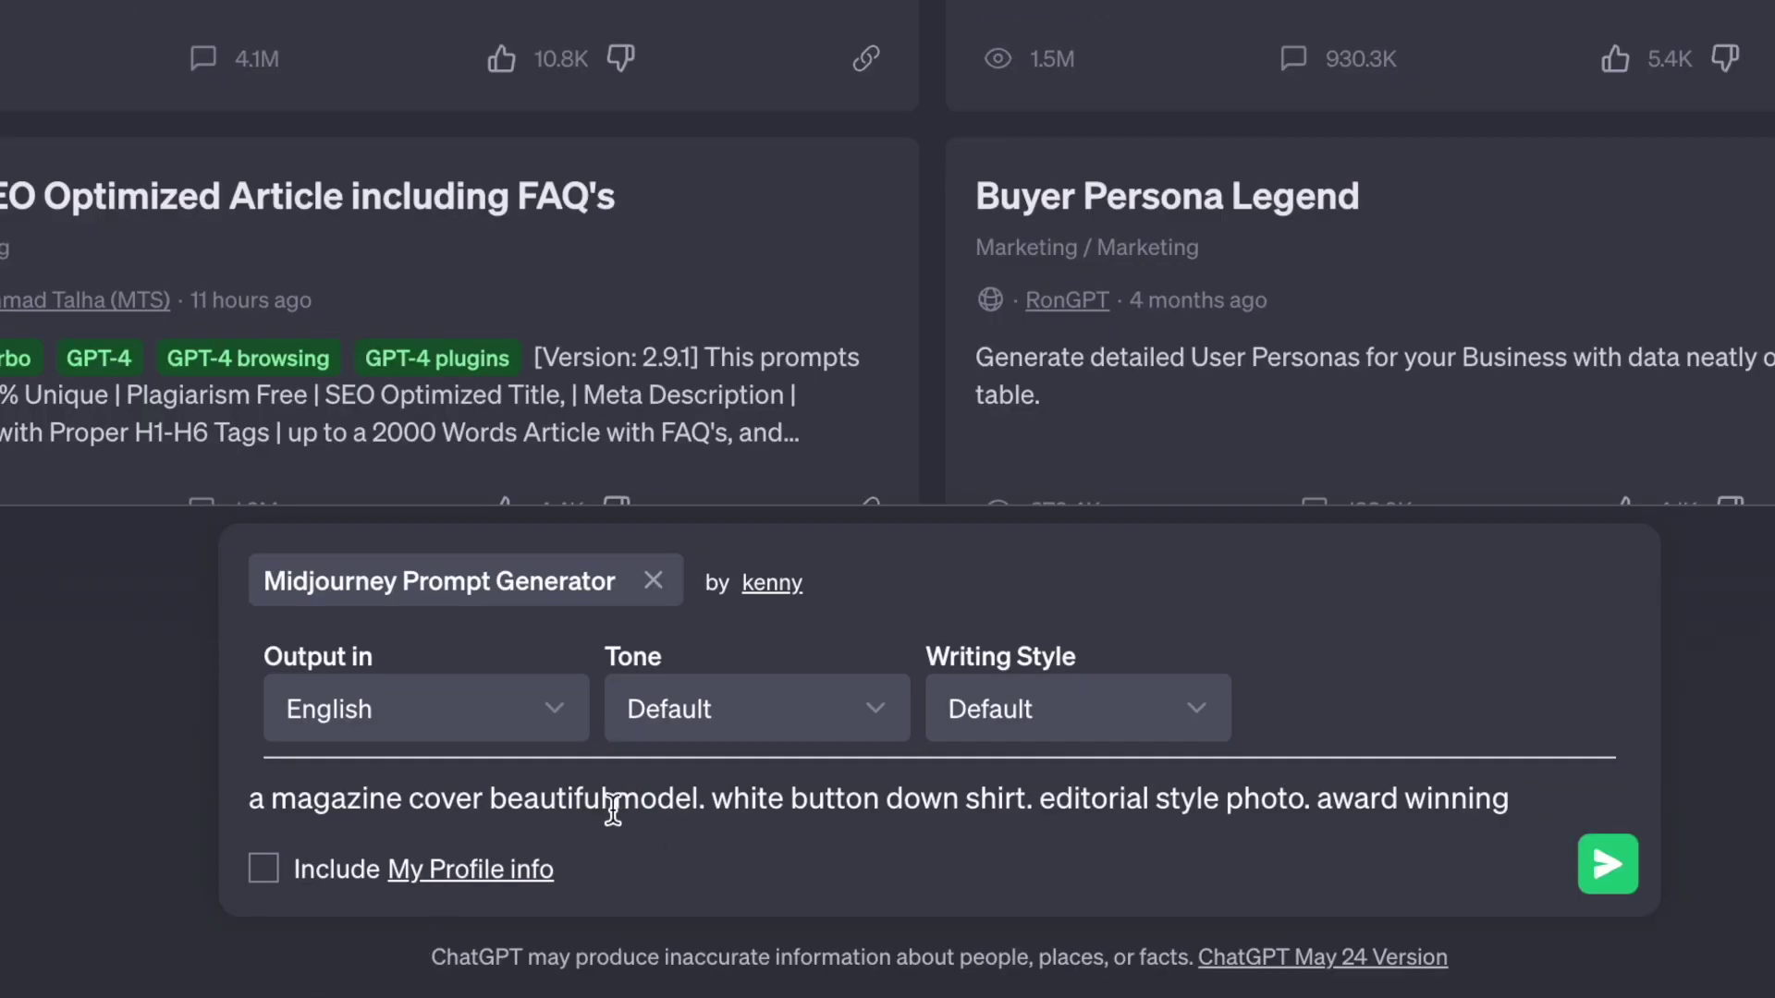
text(female)
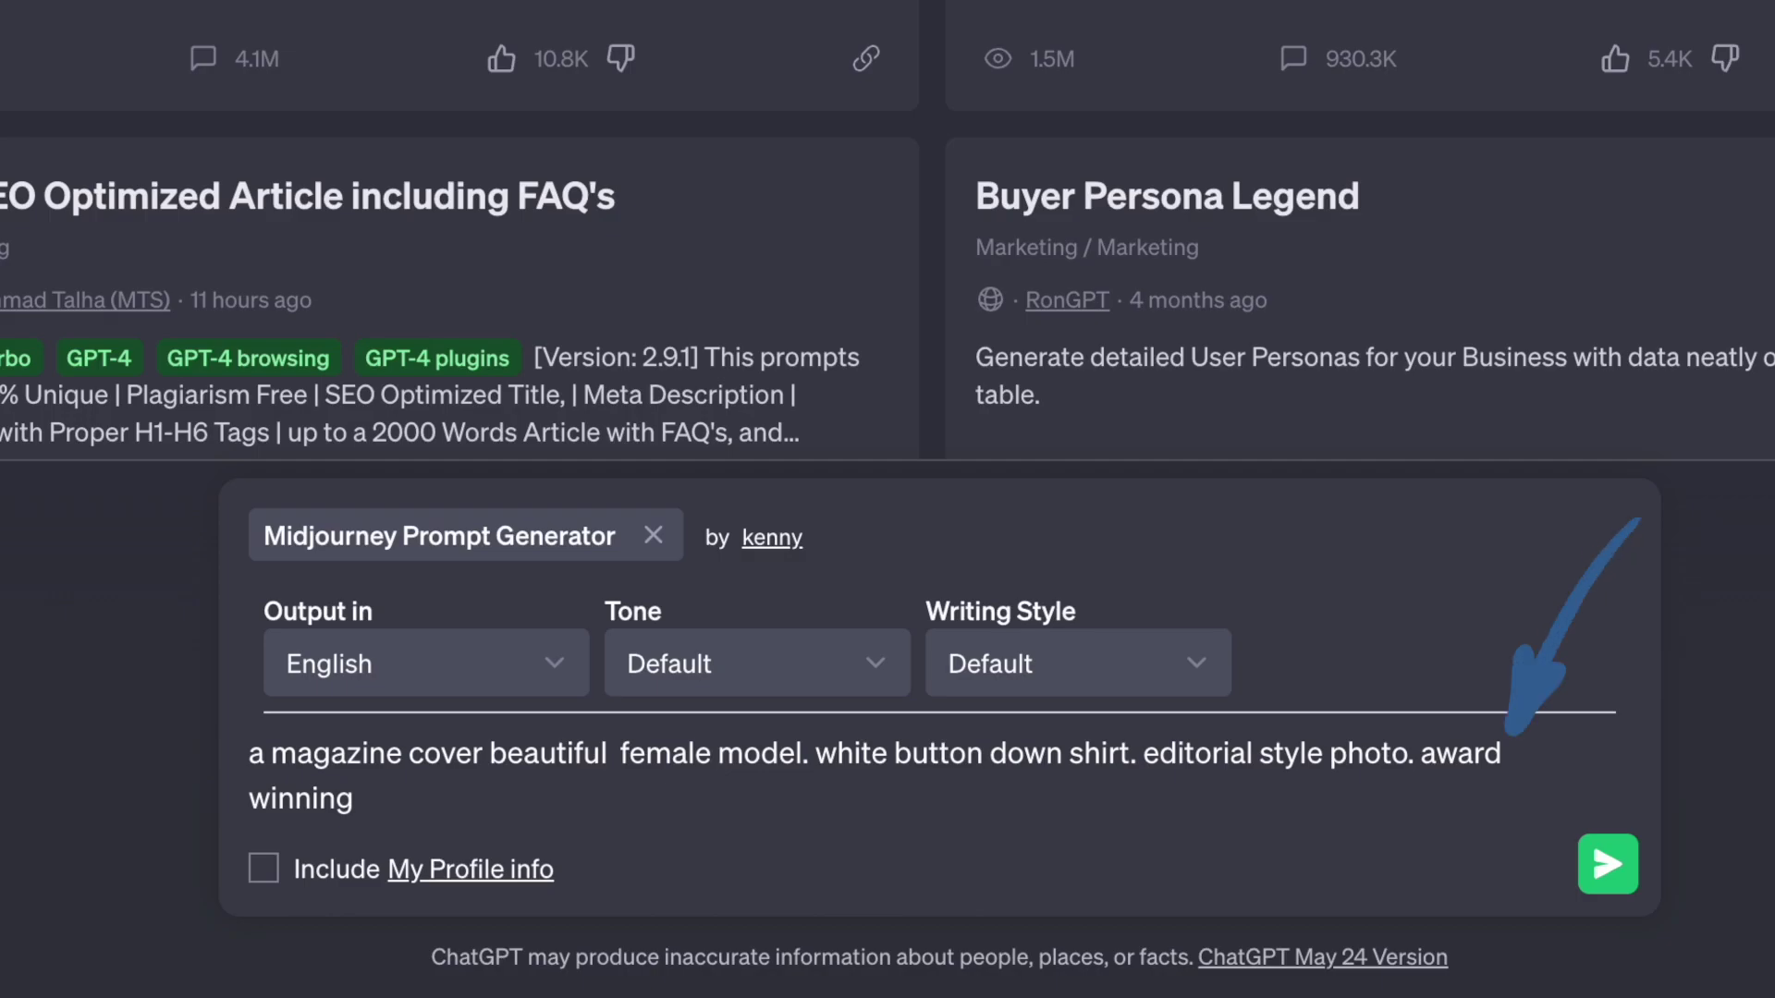
click(1608, 864)
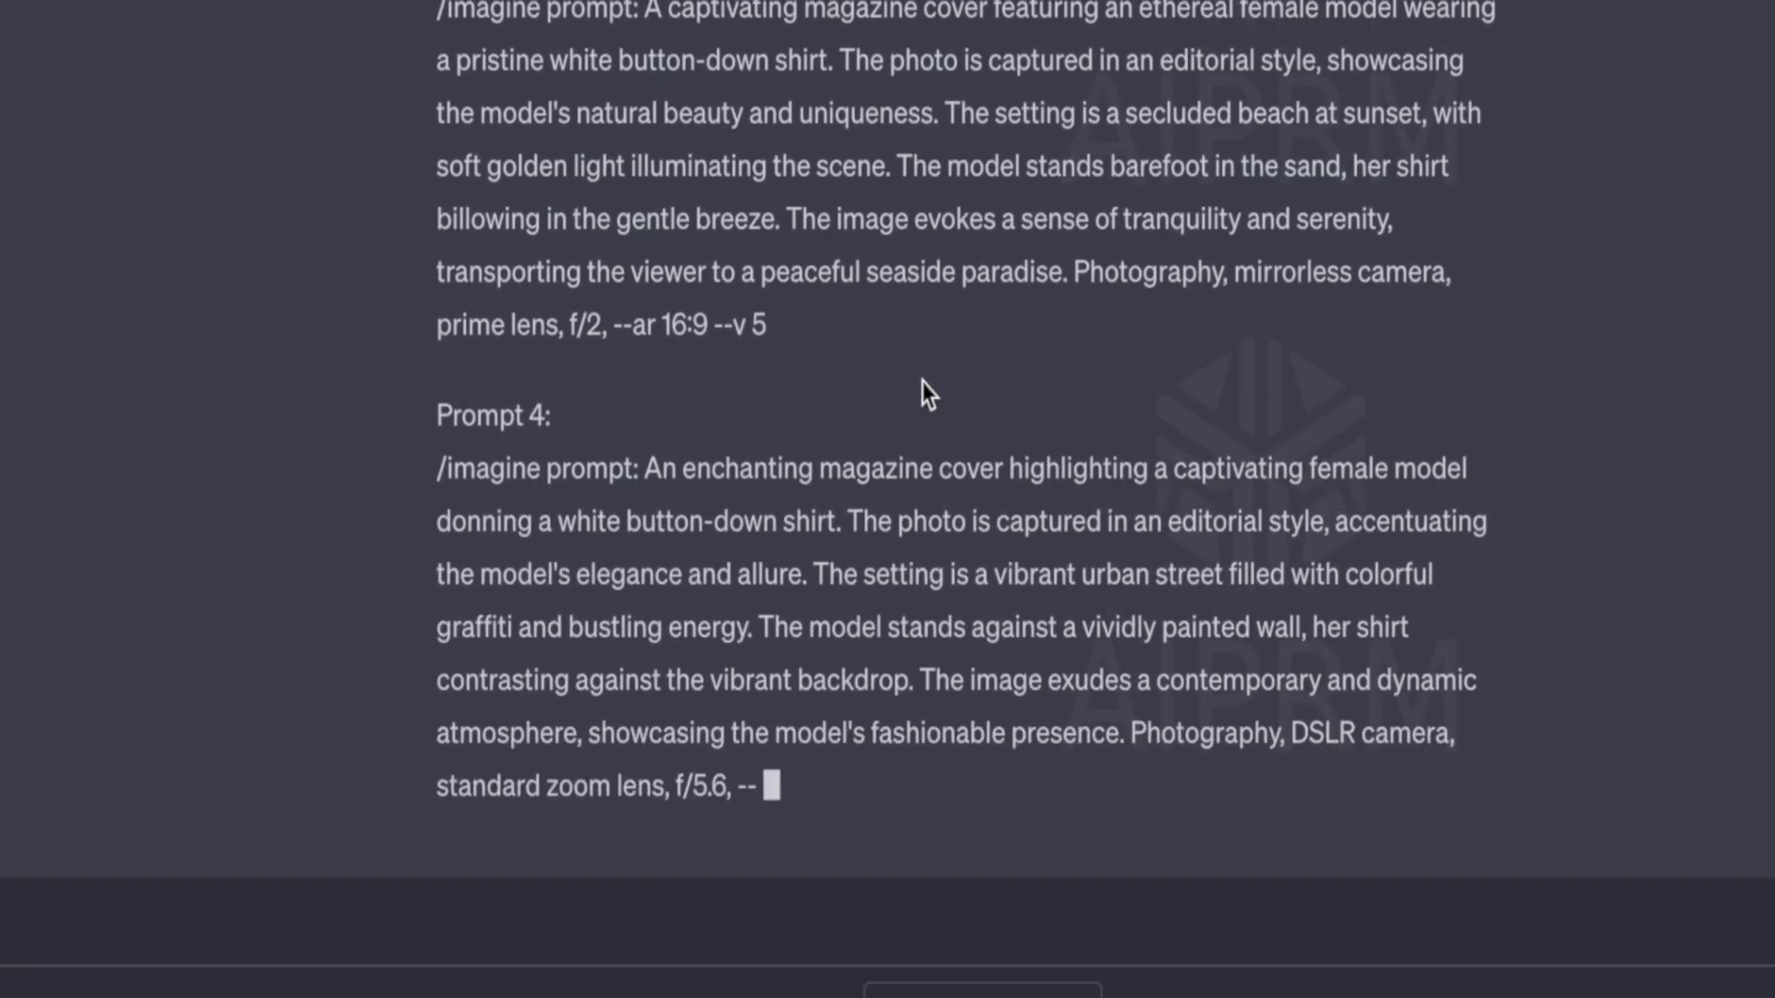
Copy the text of Prompt 1 without its "/imagine prompt:" prefix and submit it to BlueWillow in Discord with the /imagine command
scroll(923, 381, up, 15)
scroll(923, 380, down, 2)
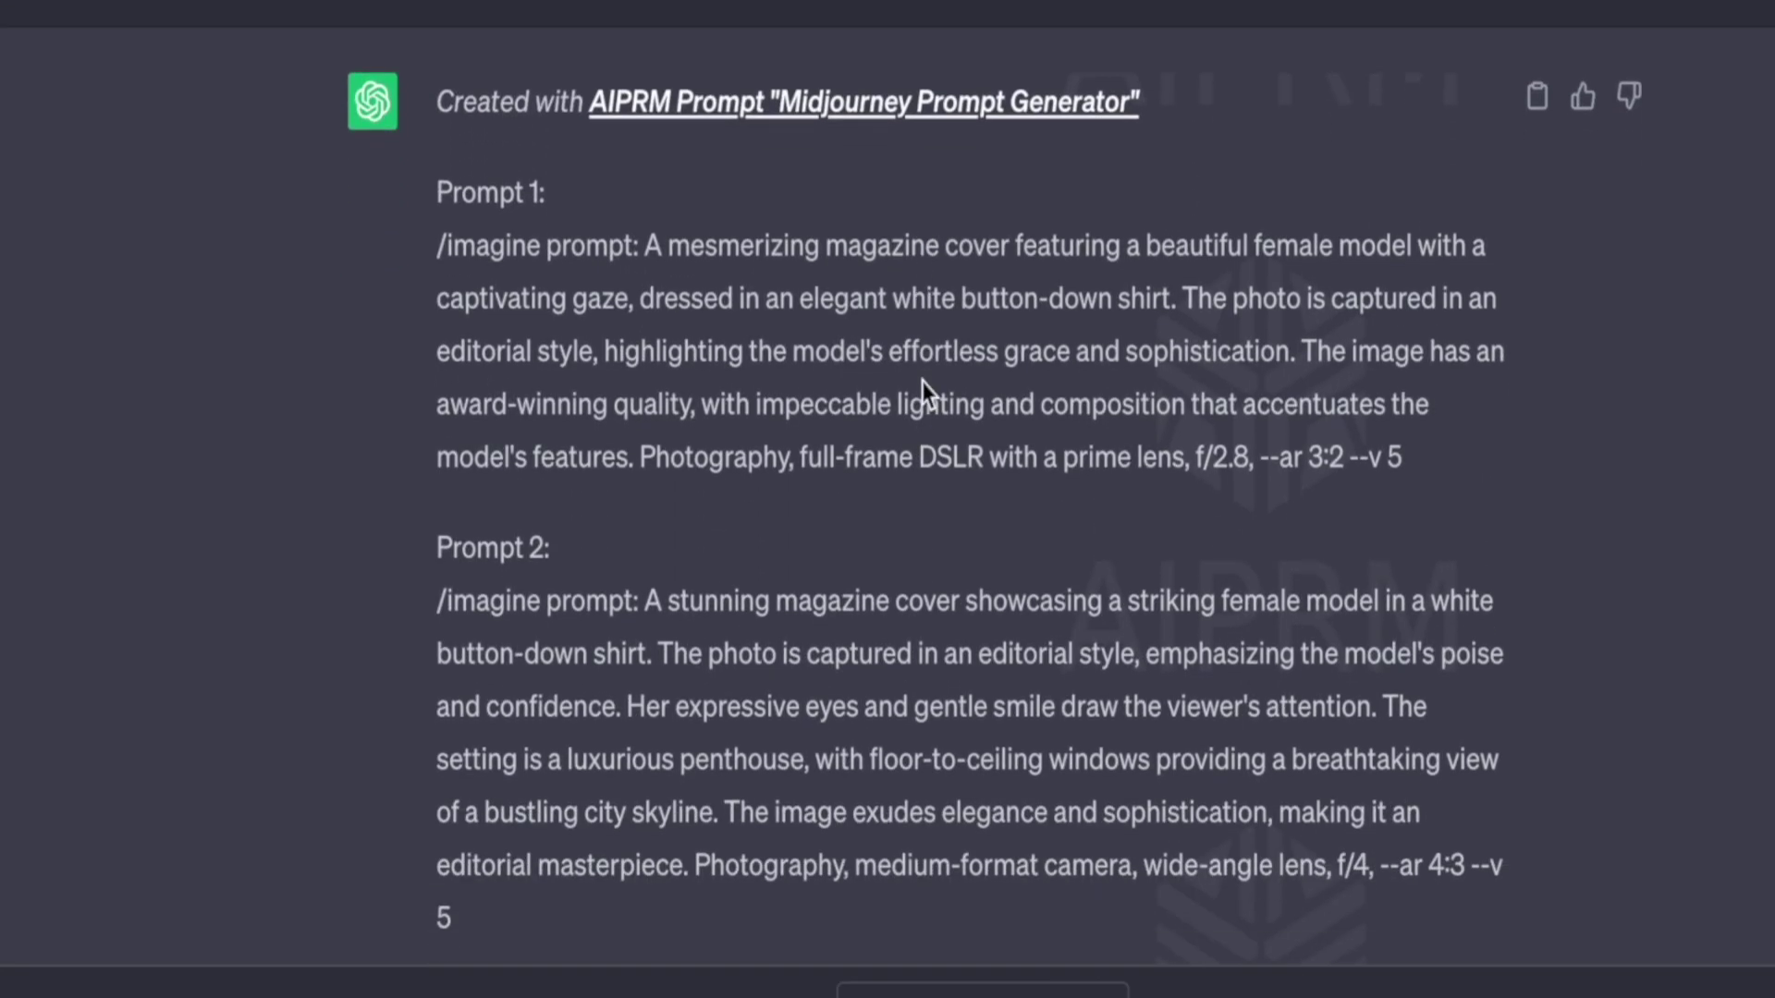
scroll(923, 380, down, 1)
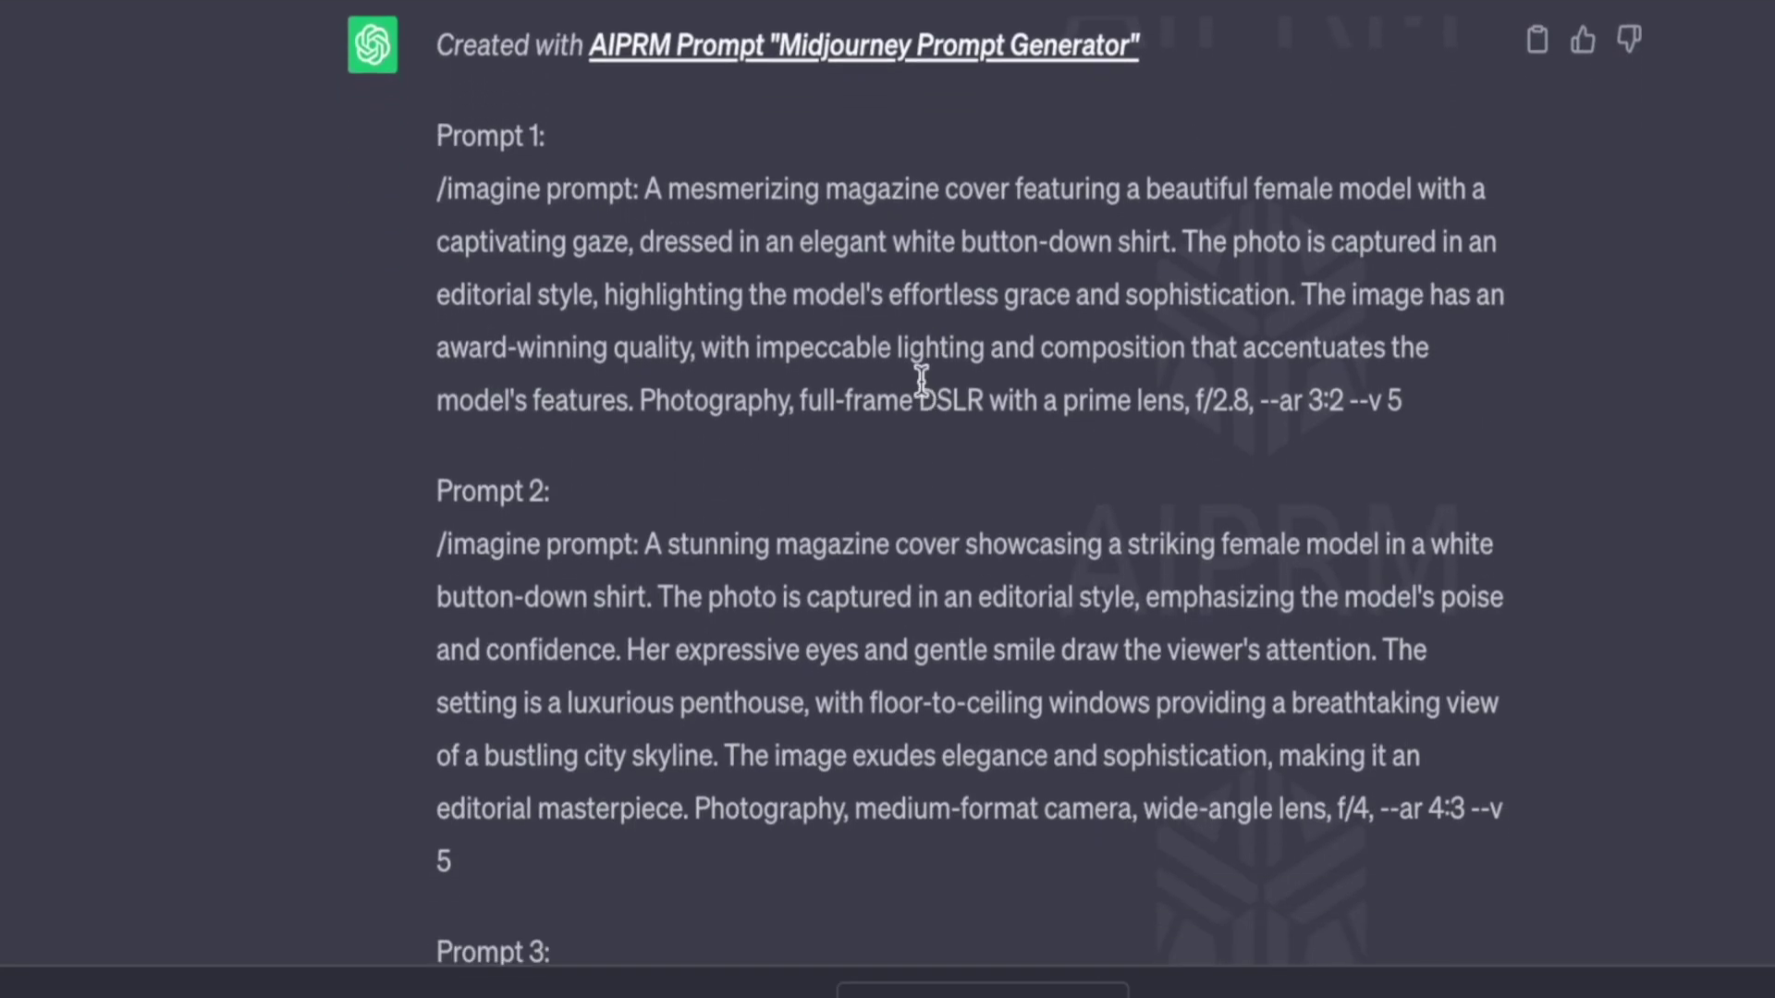
scroll(921, 379, up, 6)
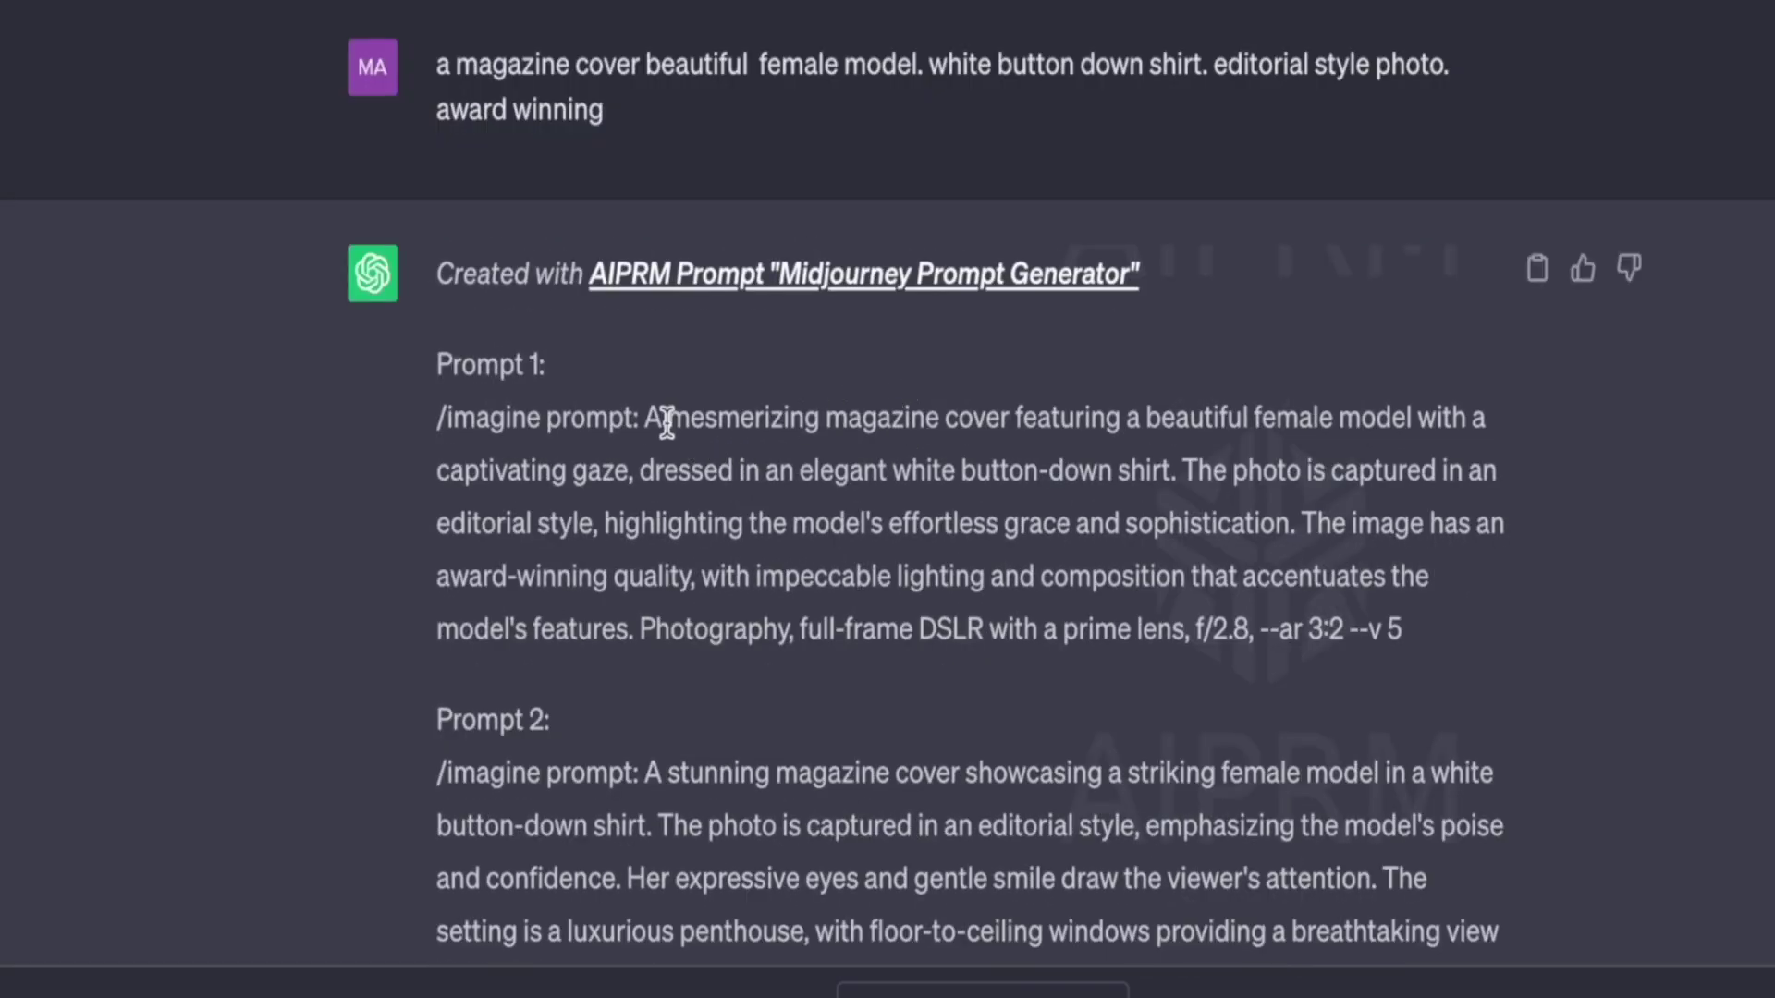
drag(650, 417, 1422, 664)
key(ctrl+c)
scroll(1422, 664, up, 1)
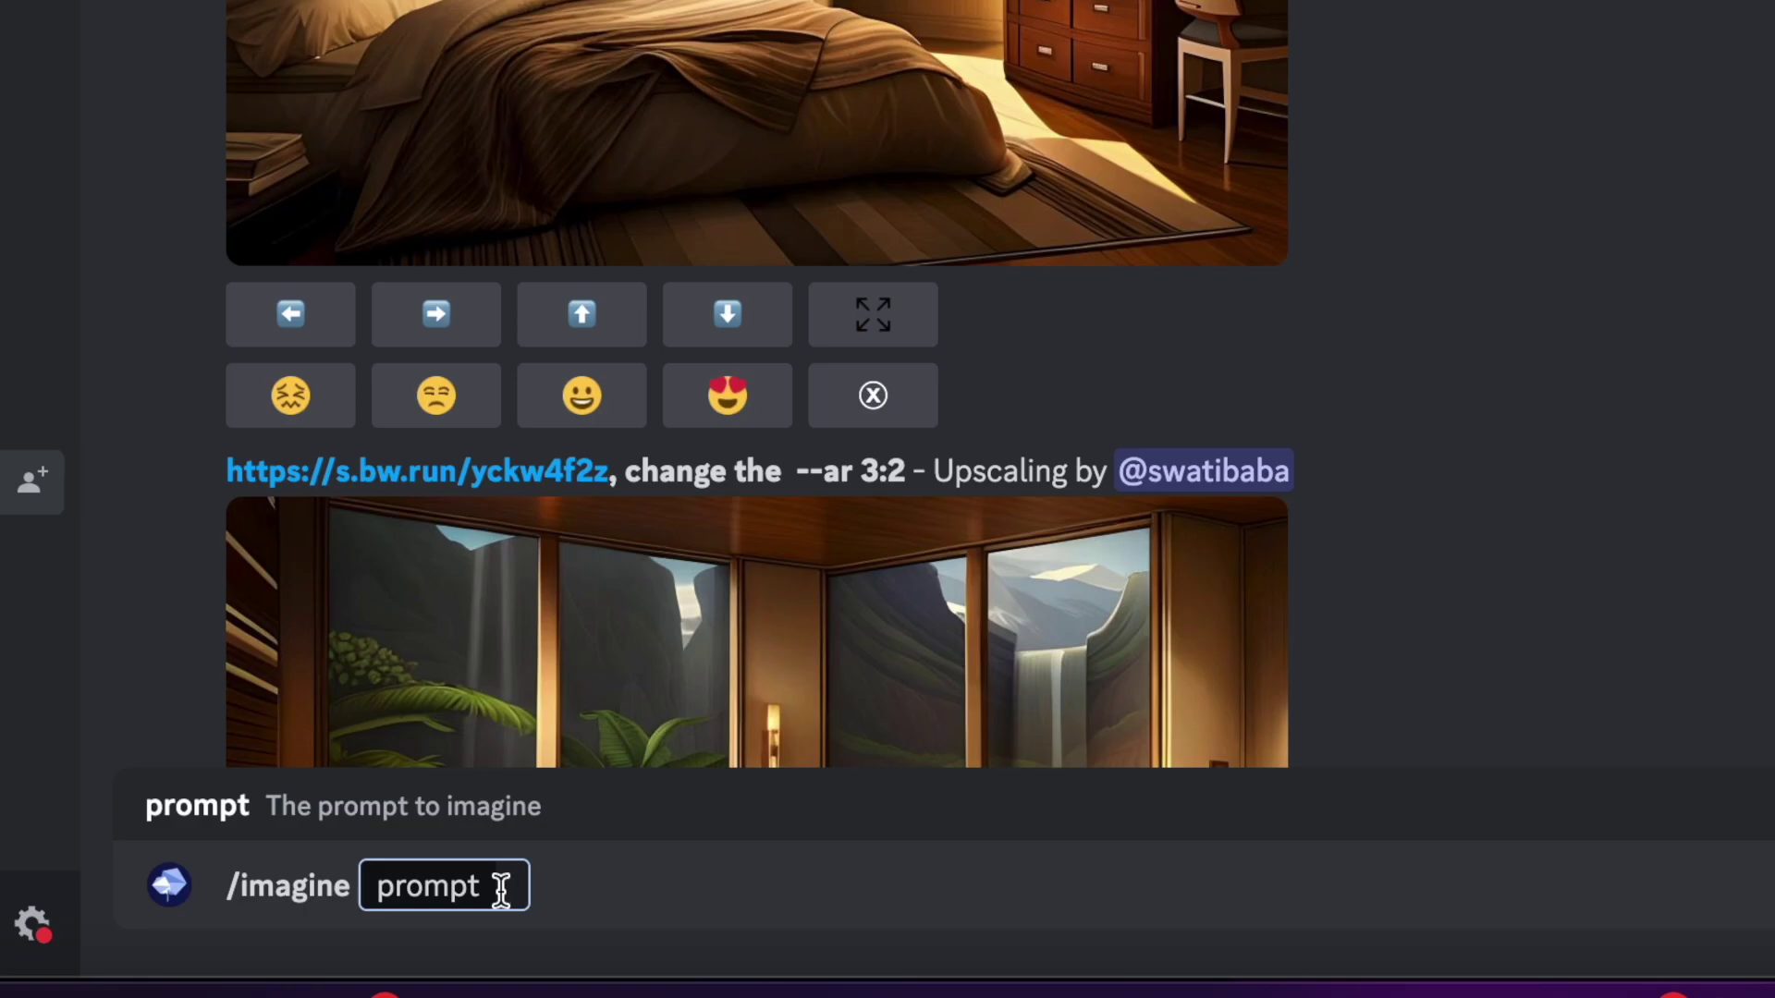
key(ctrl+v)
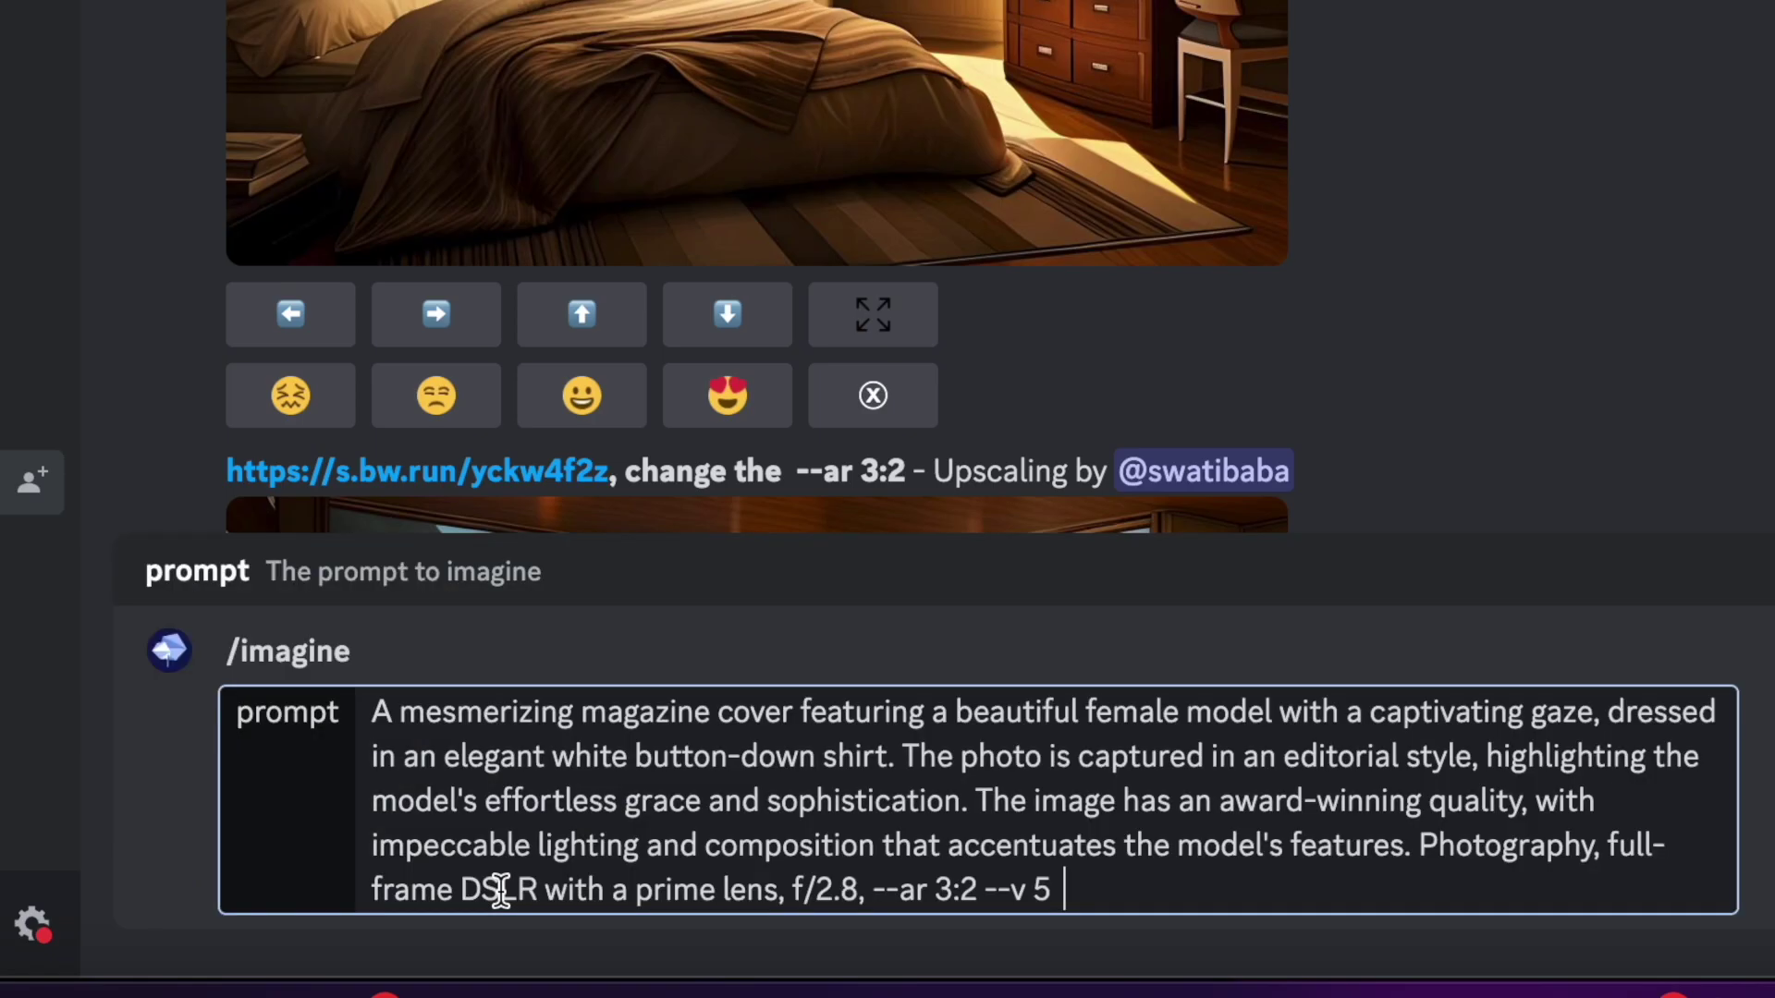
key(Return)
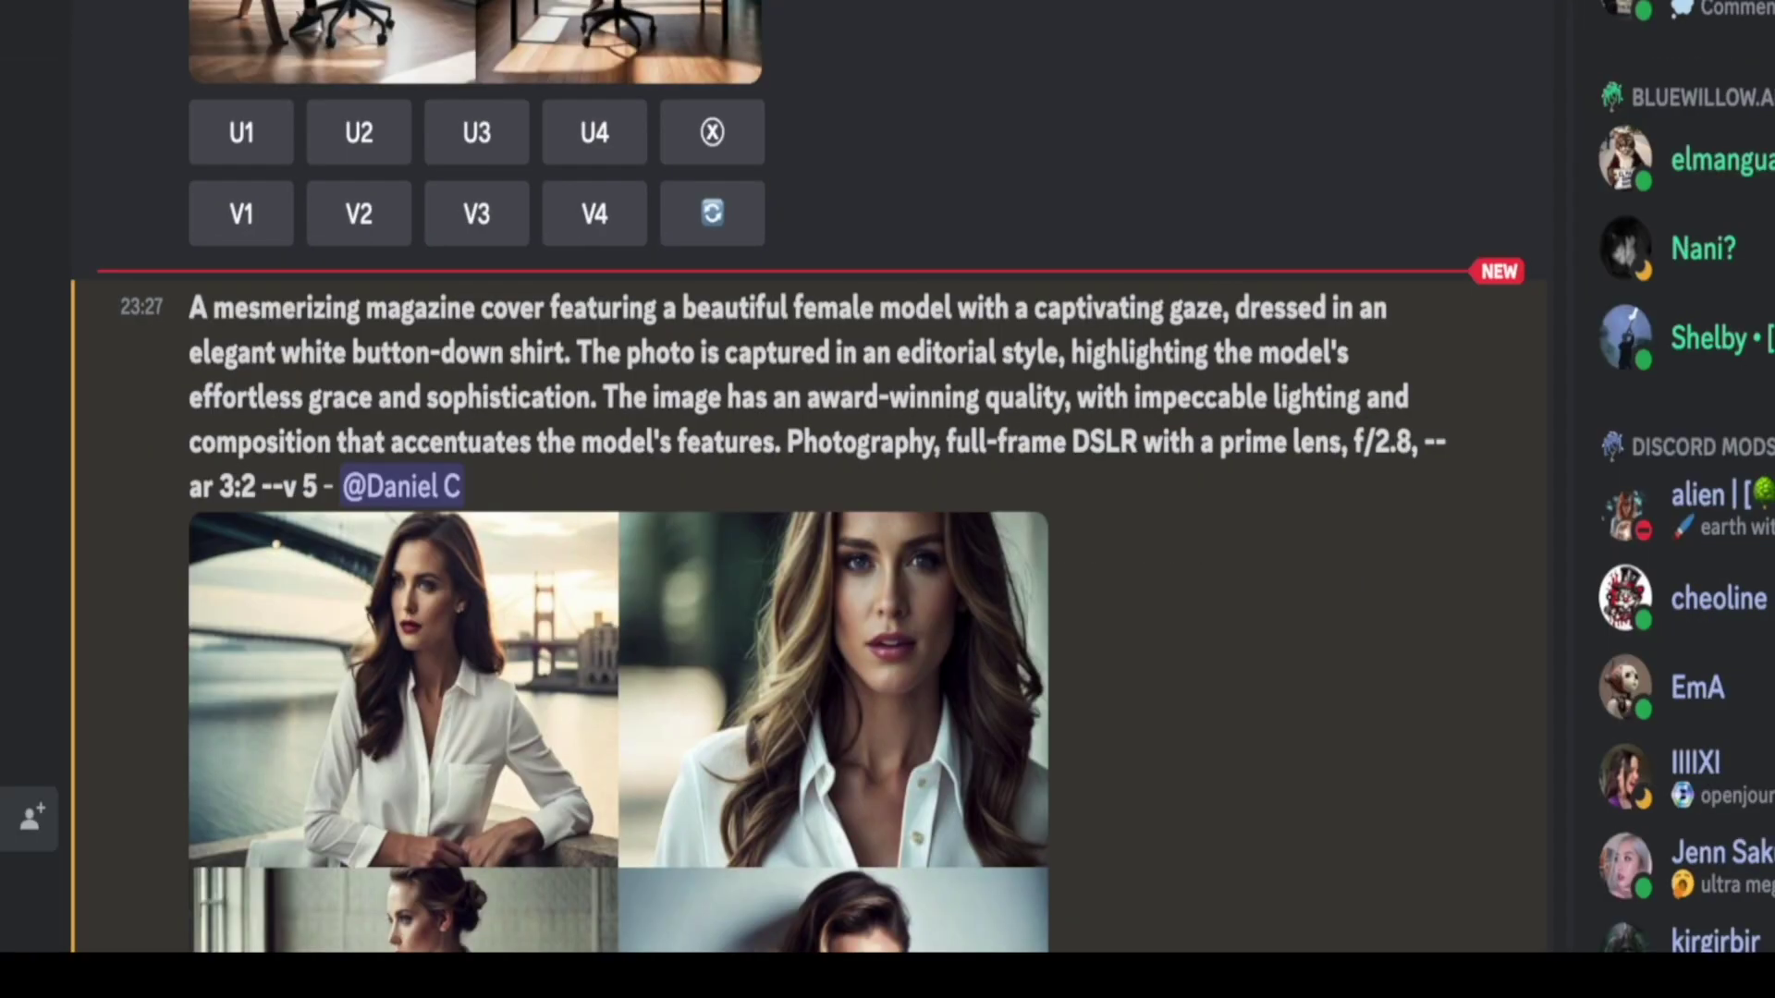
Upscale all four generated magazine cover images, from U1 to U4
scroll(797, 477, down, 2)
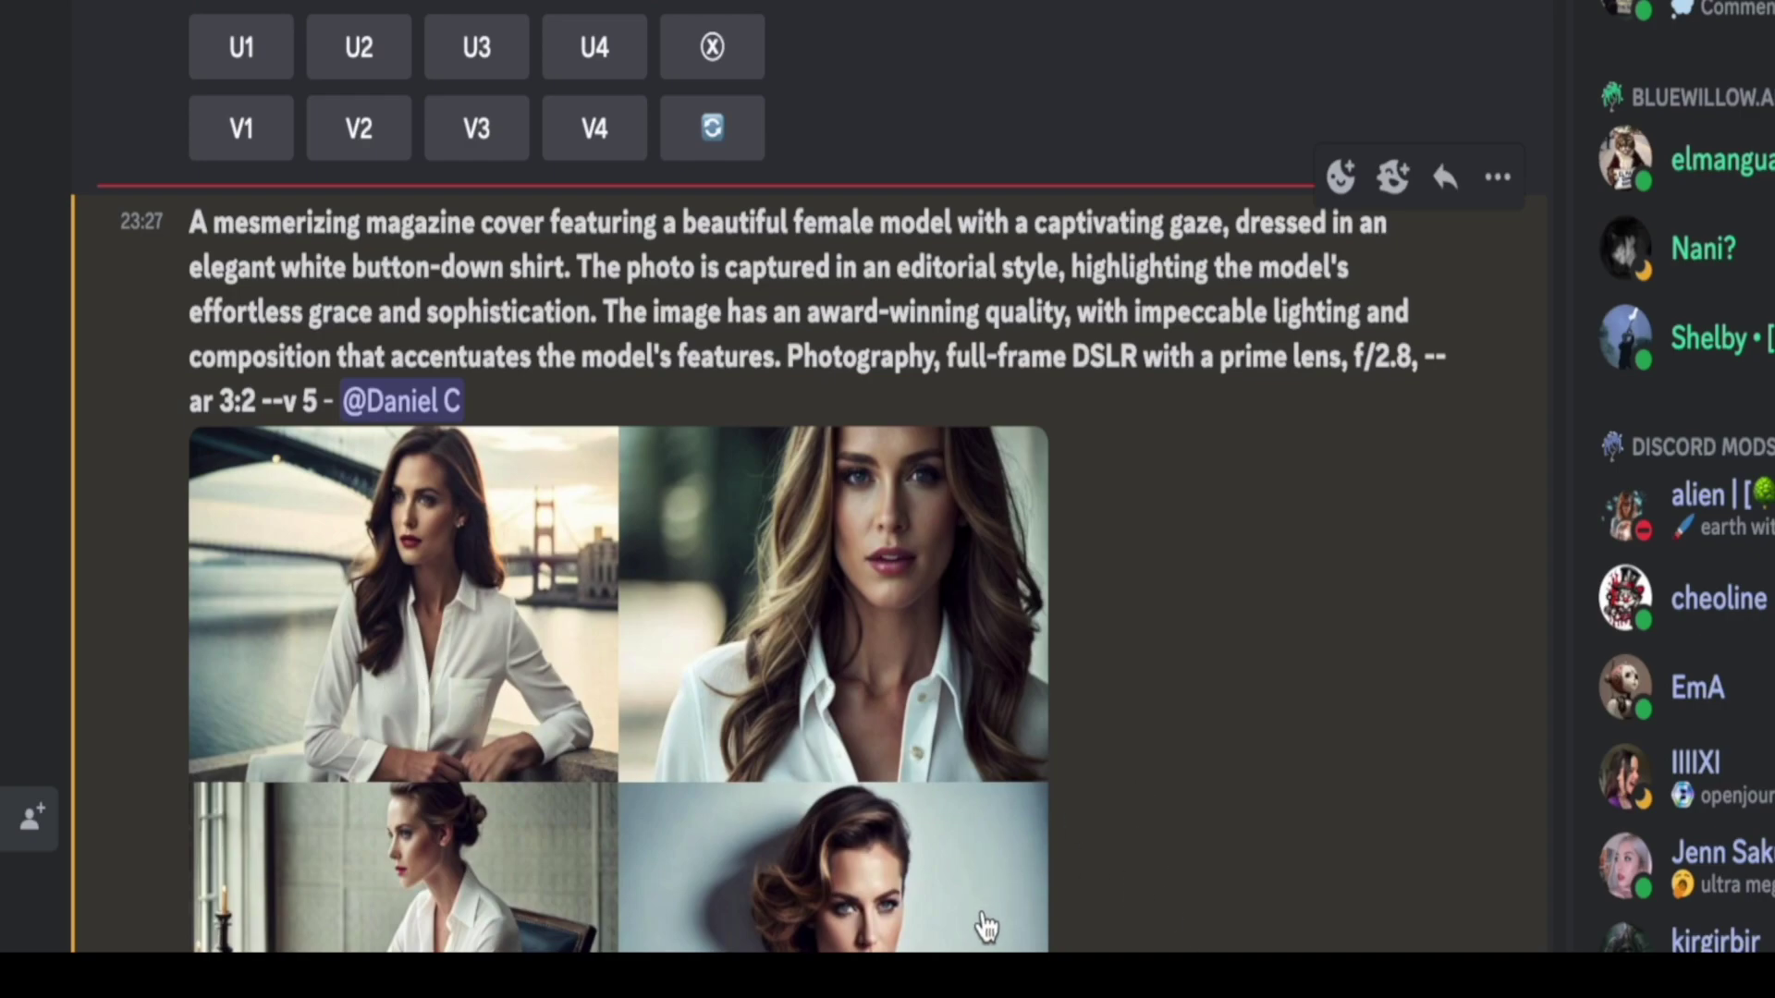
scroll(986, 925, down, 2)
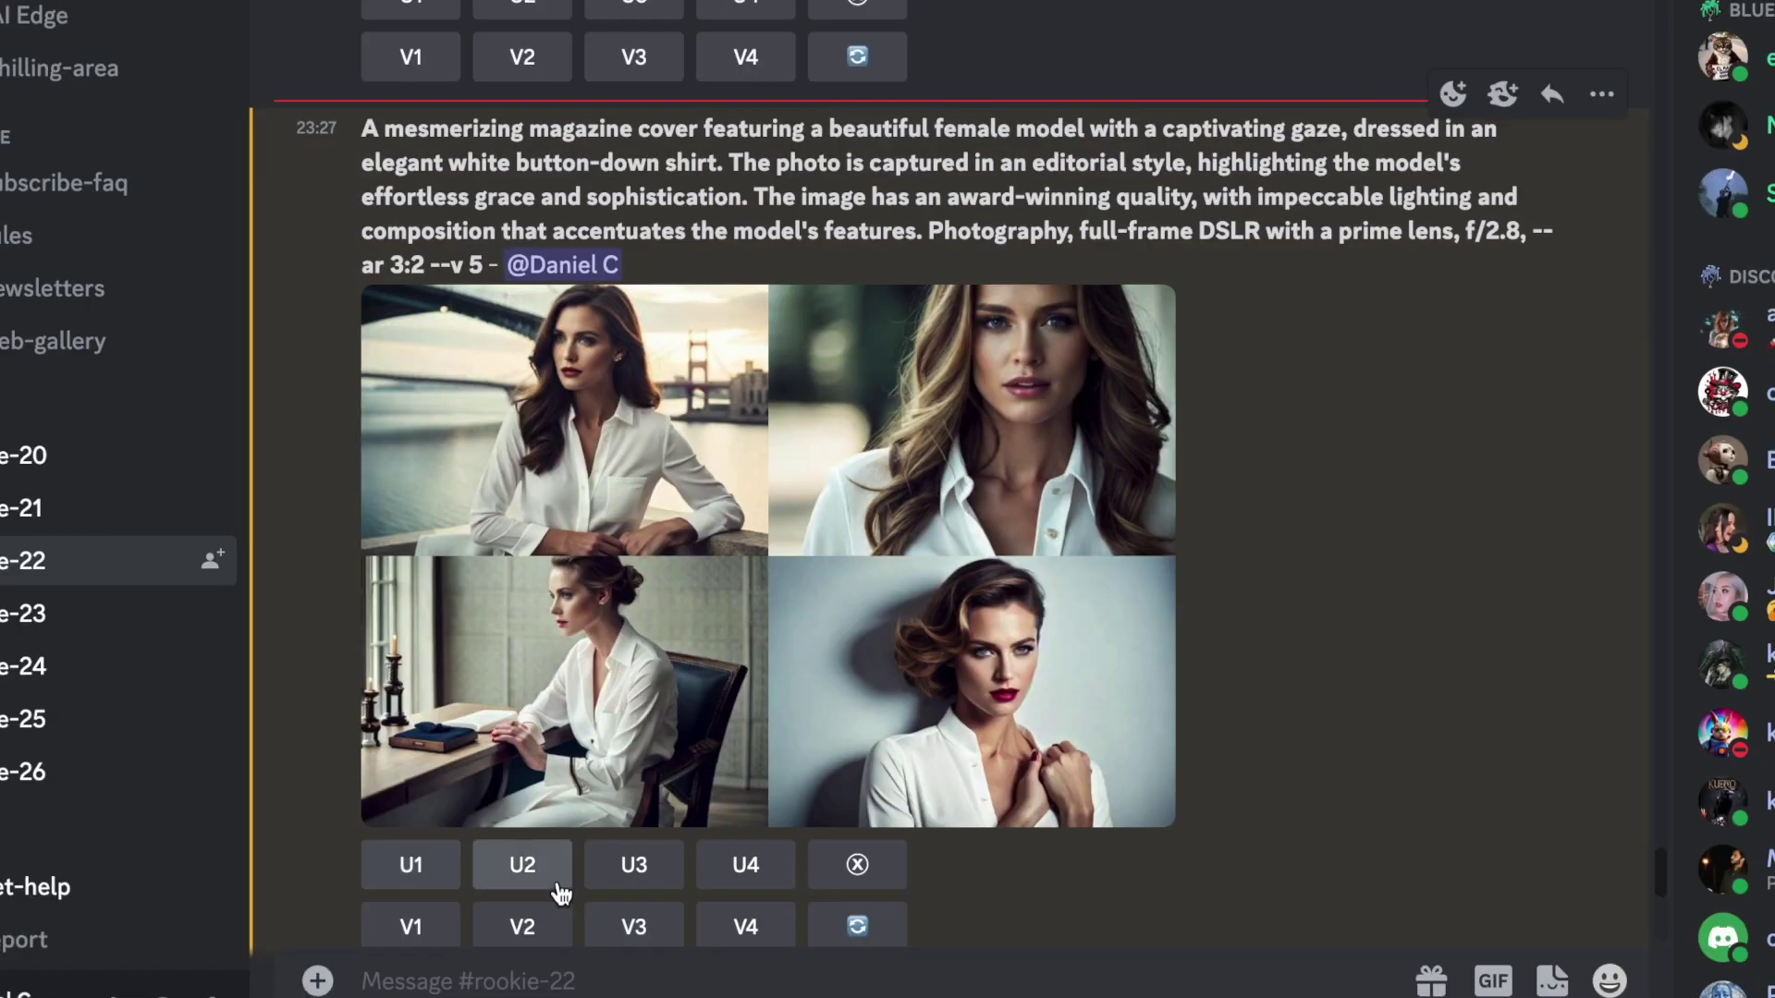
click(429, 869)
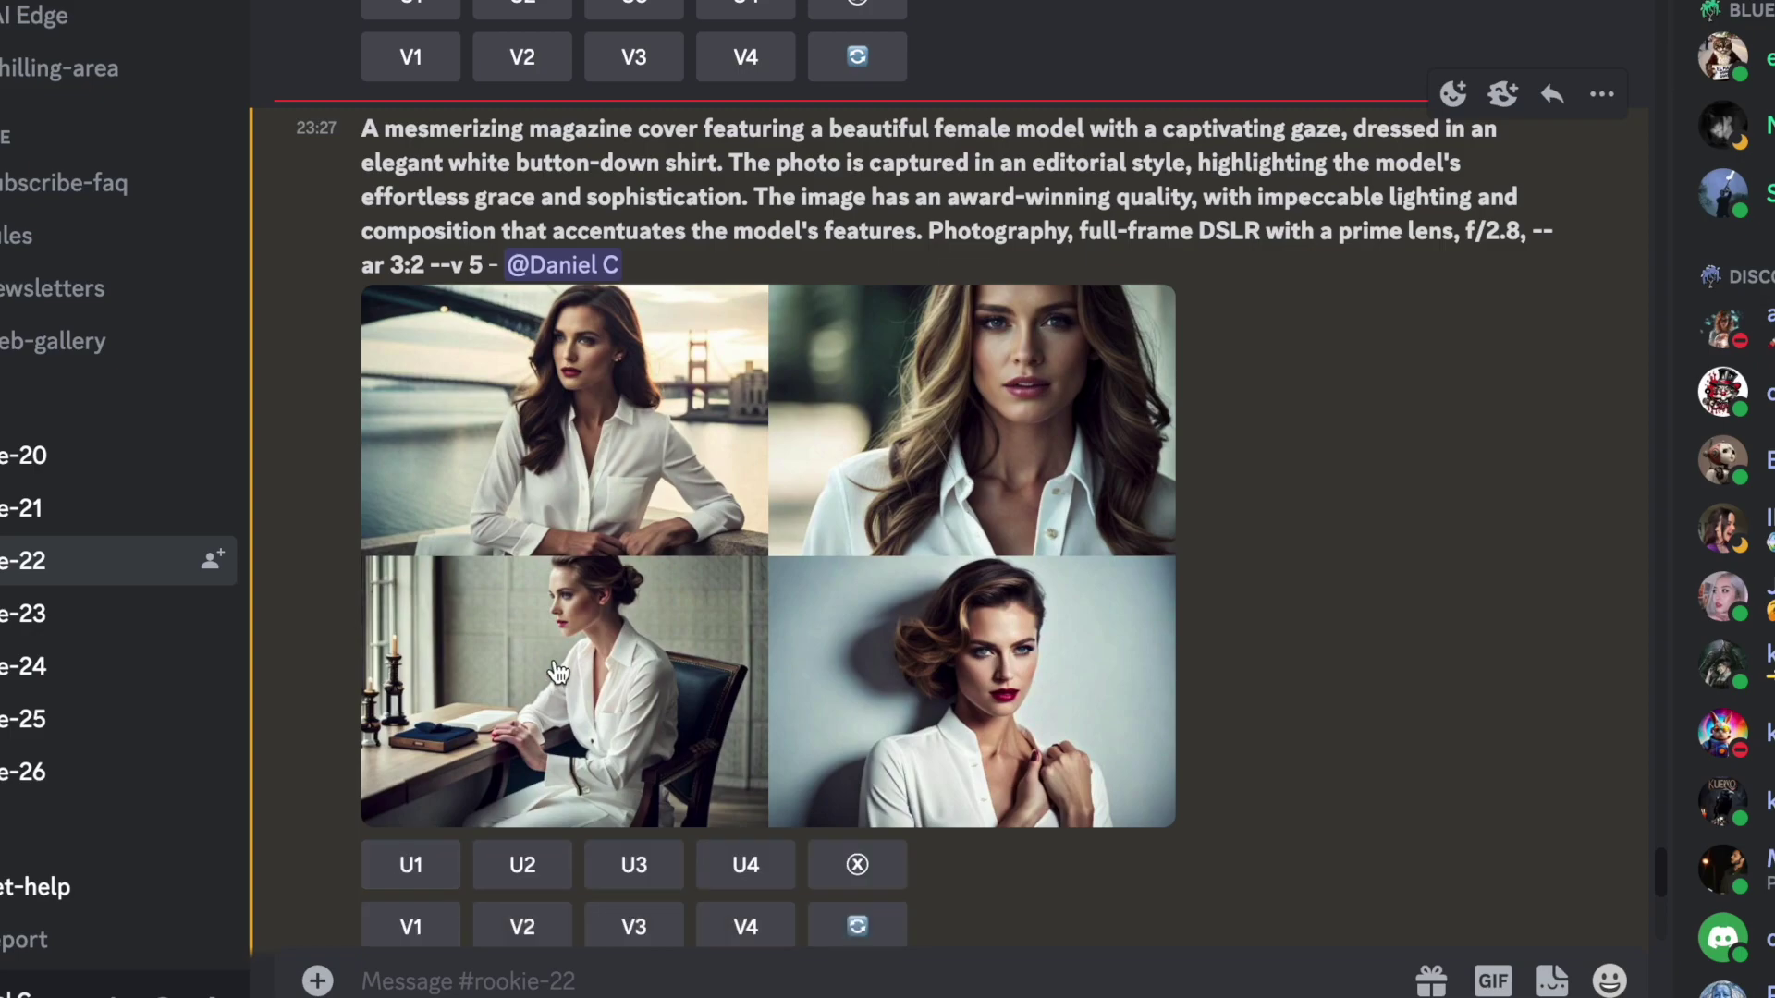
click(518, 869)
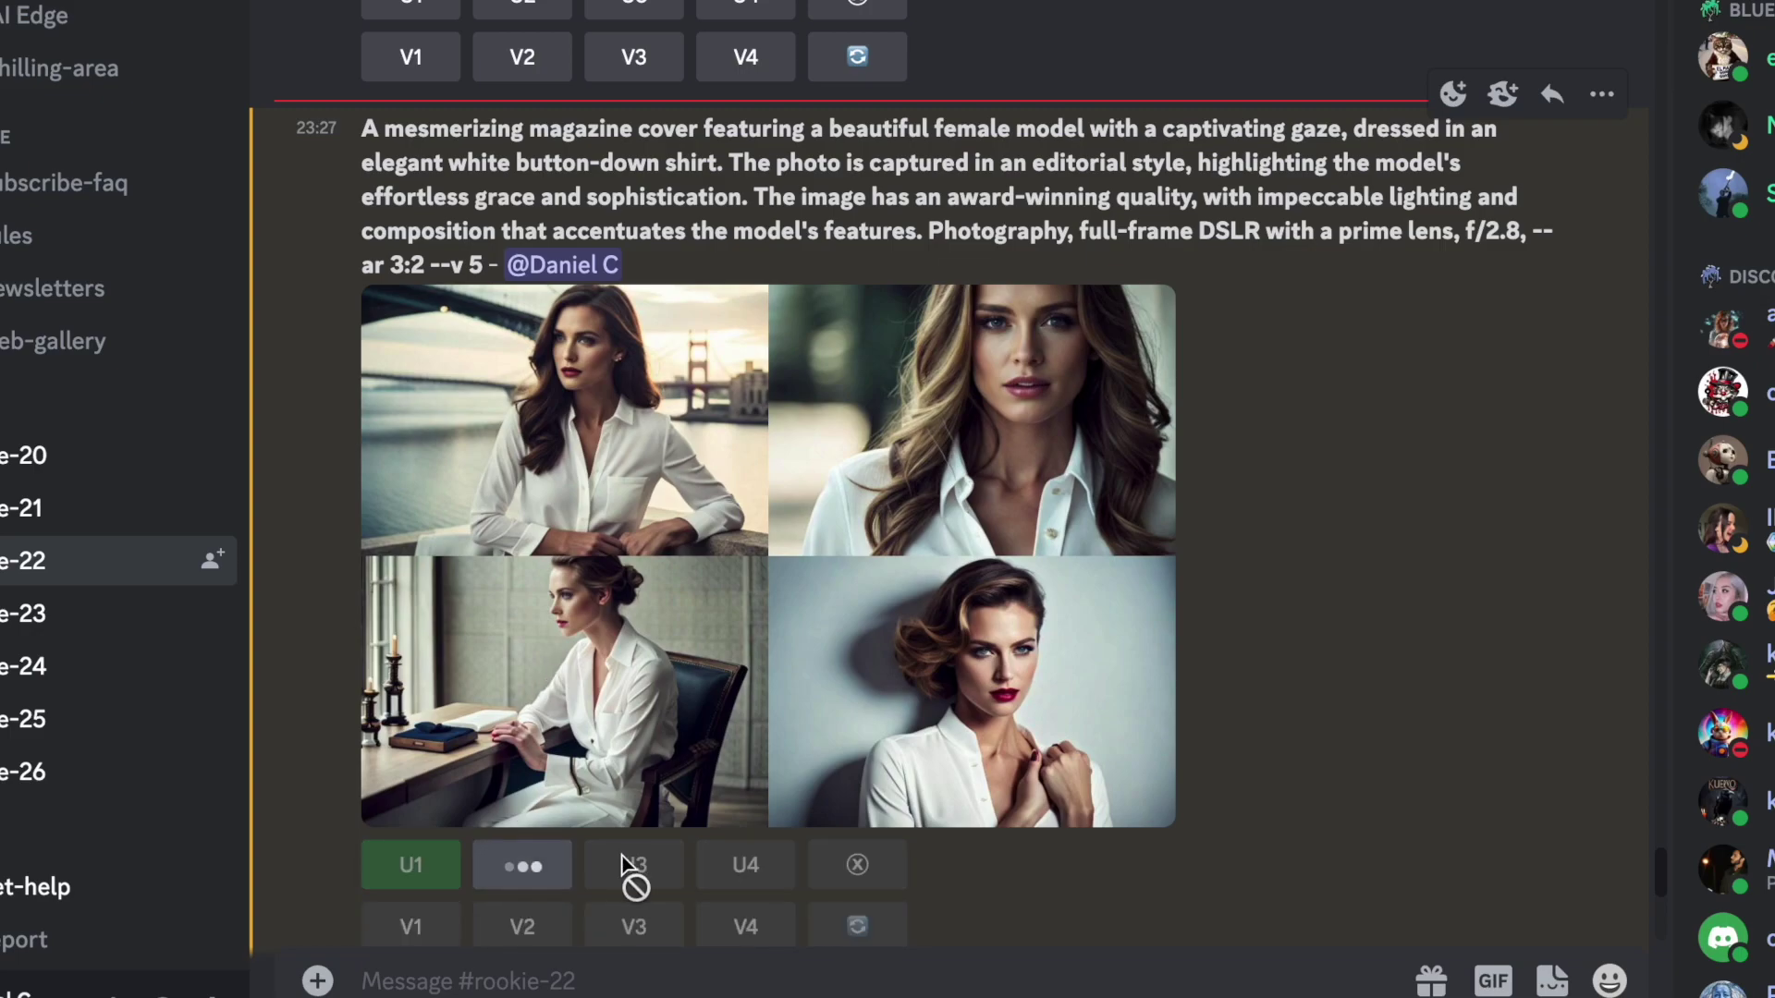
click(635, 874)
click(739, 869)
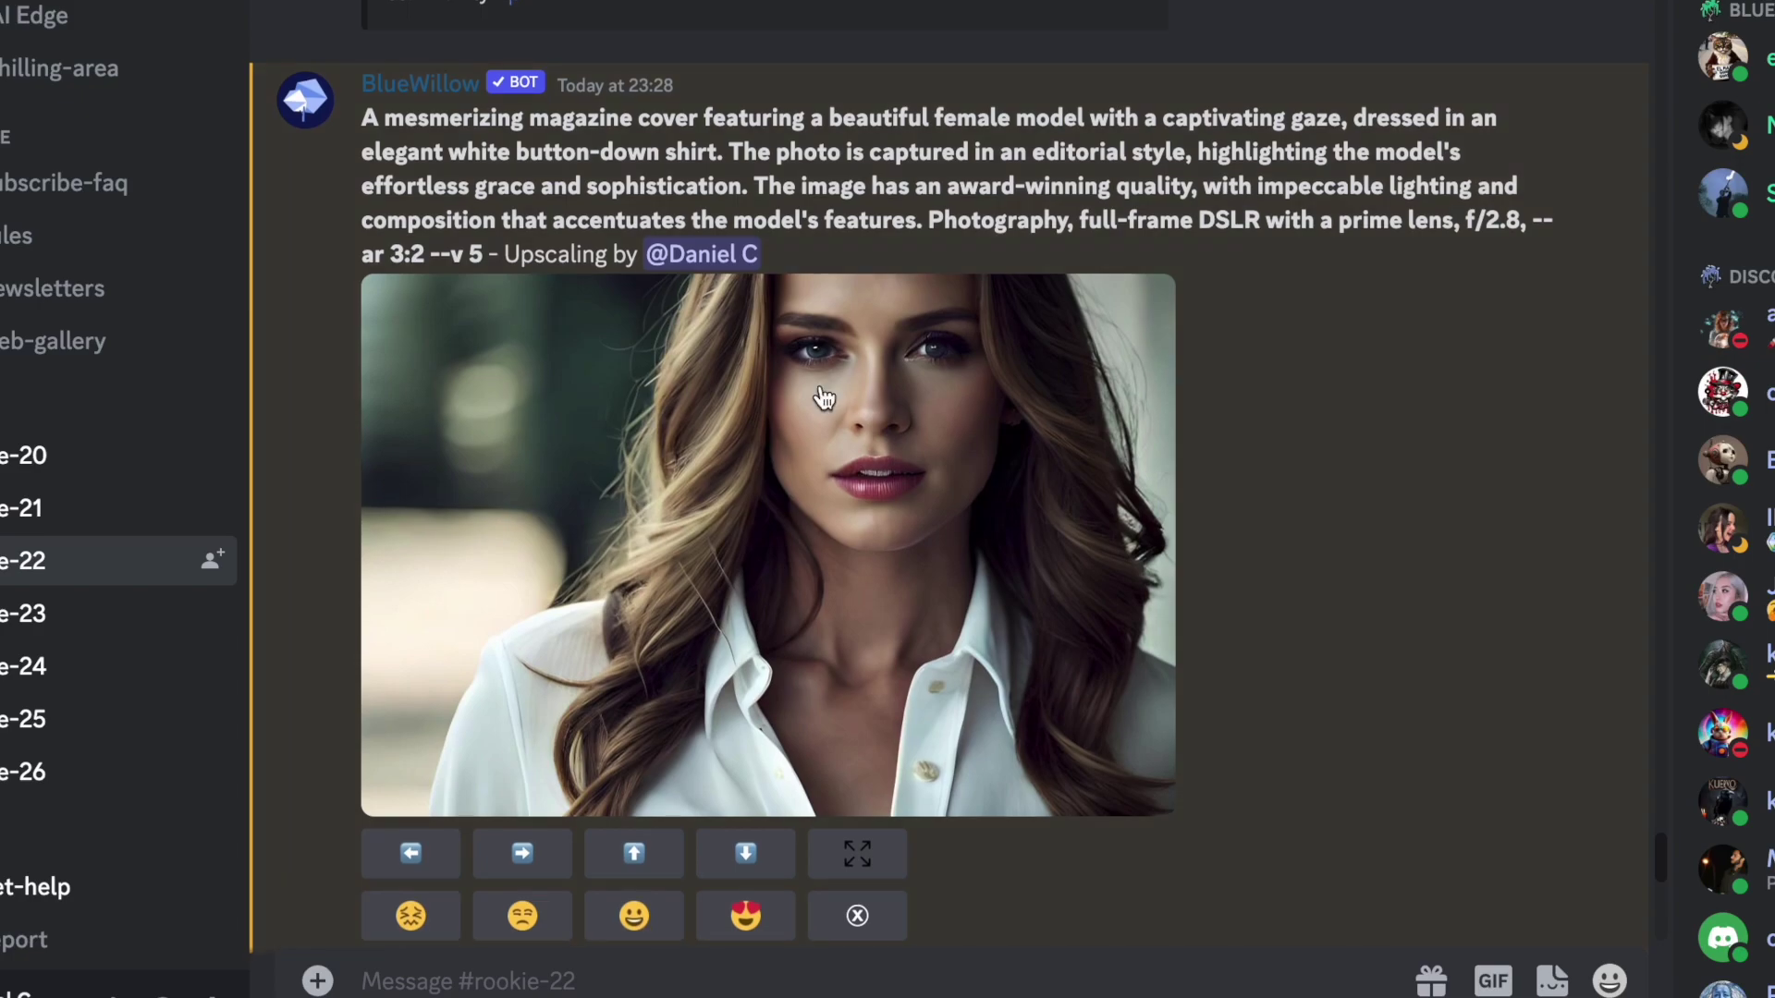
Save the upscaled close-up of the long-haired model to the computer, choosing the destination folder
right_click(821, 392)
click(908, 874)
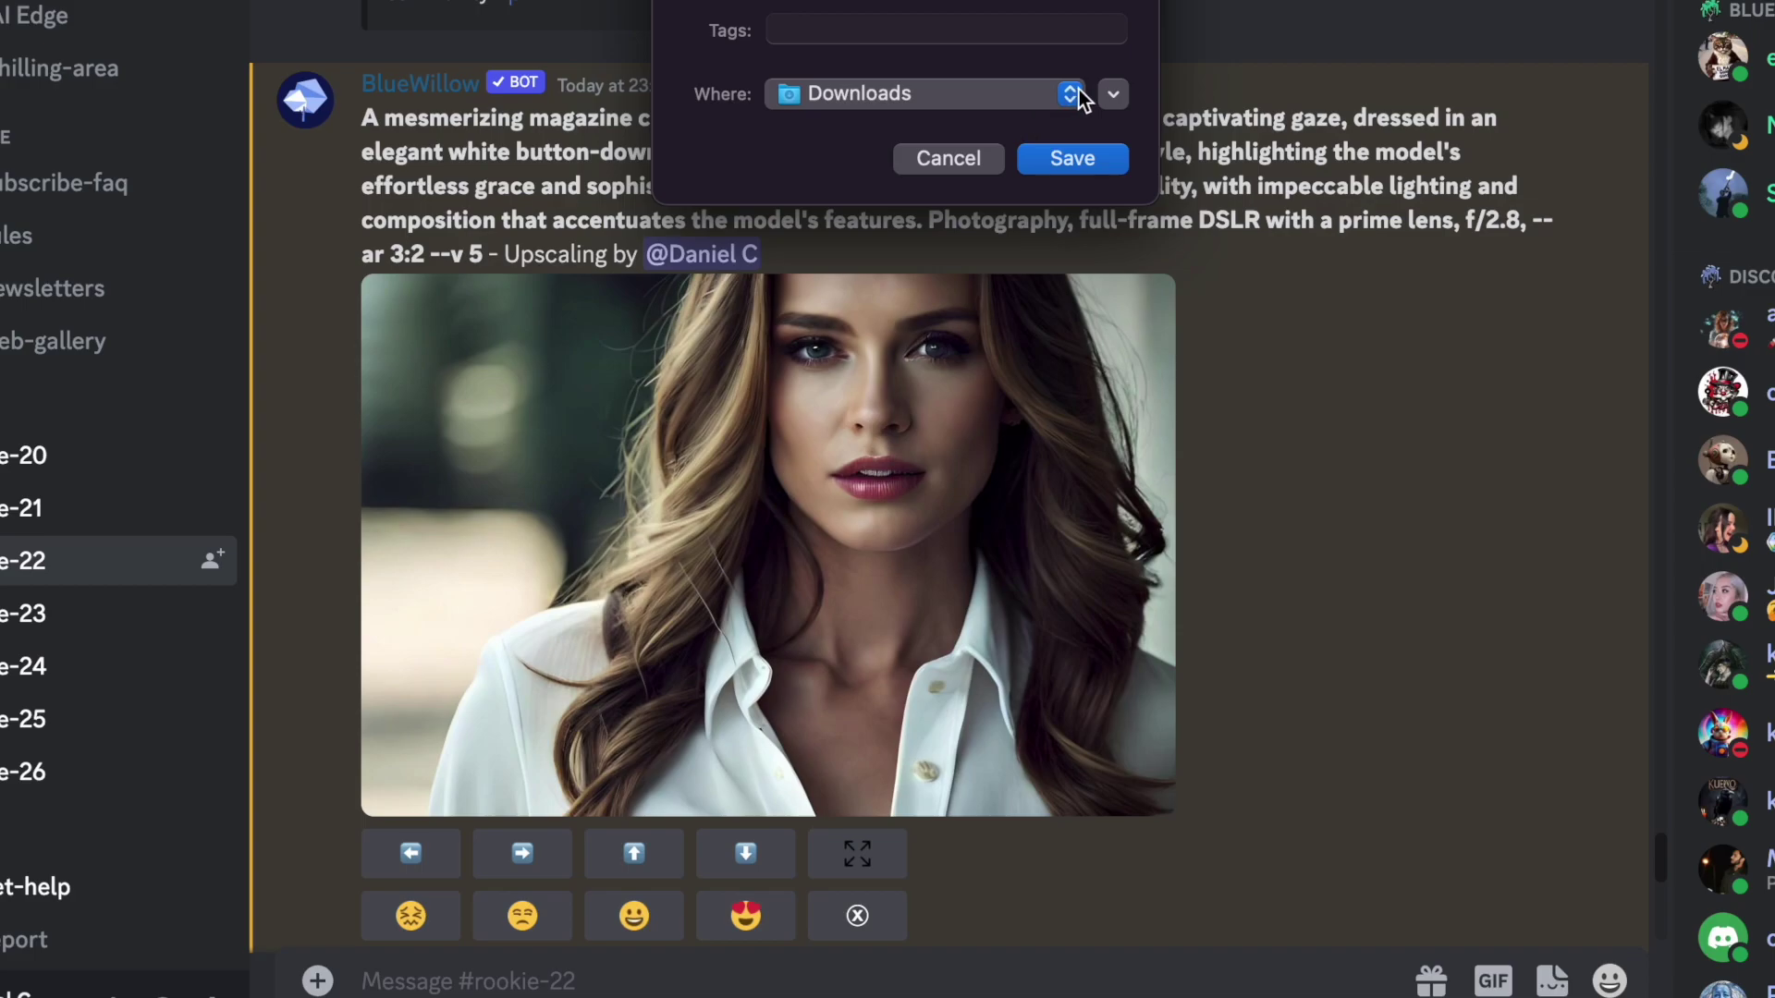
click(1079, 90)
click(897, 592)
click(1105, 171)
Examine the four-image grid with its variation options and view the enlarged upscale of the model seated at the desk
scroll(1026, 690, up, 3)
scroll(1025, 688, up, 1)
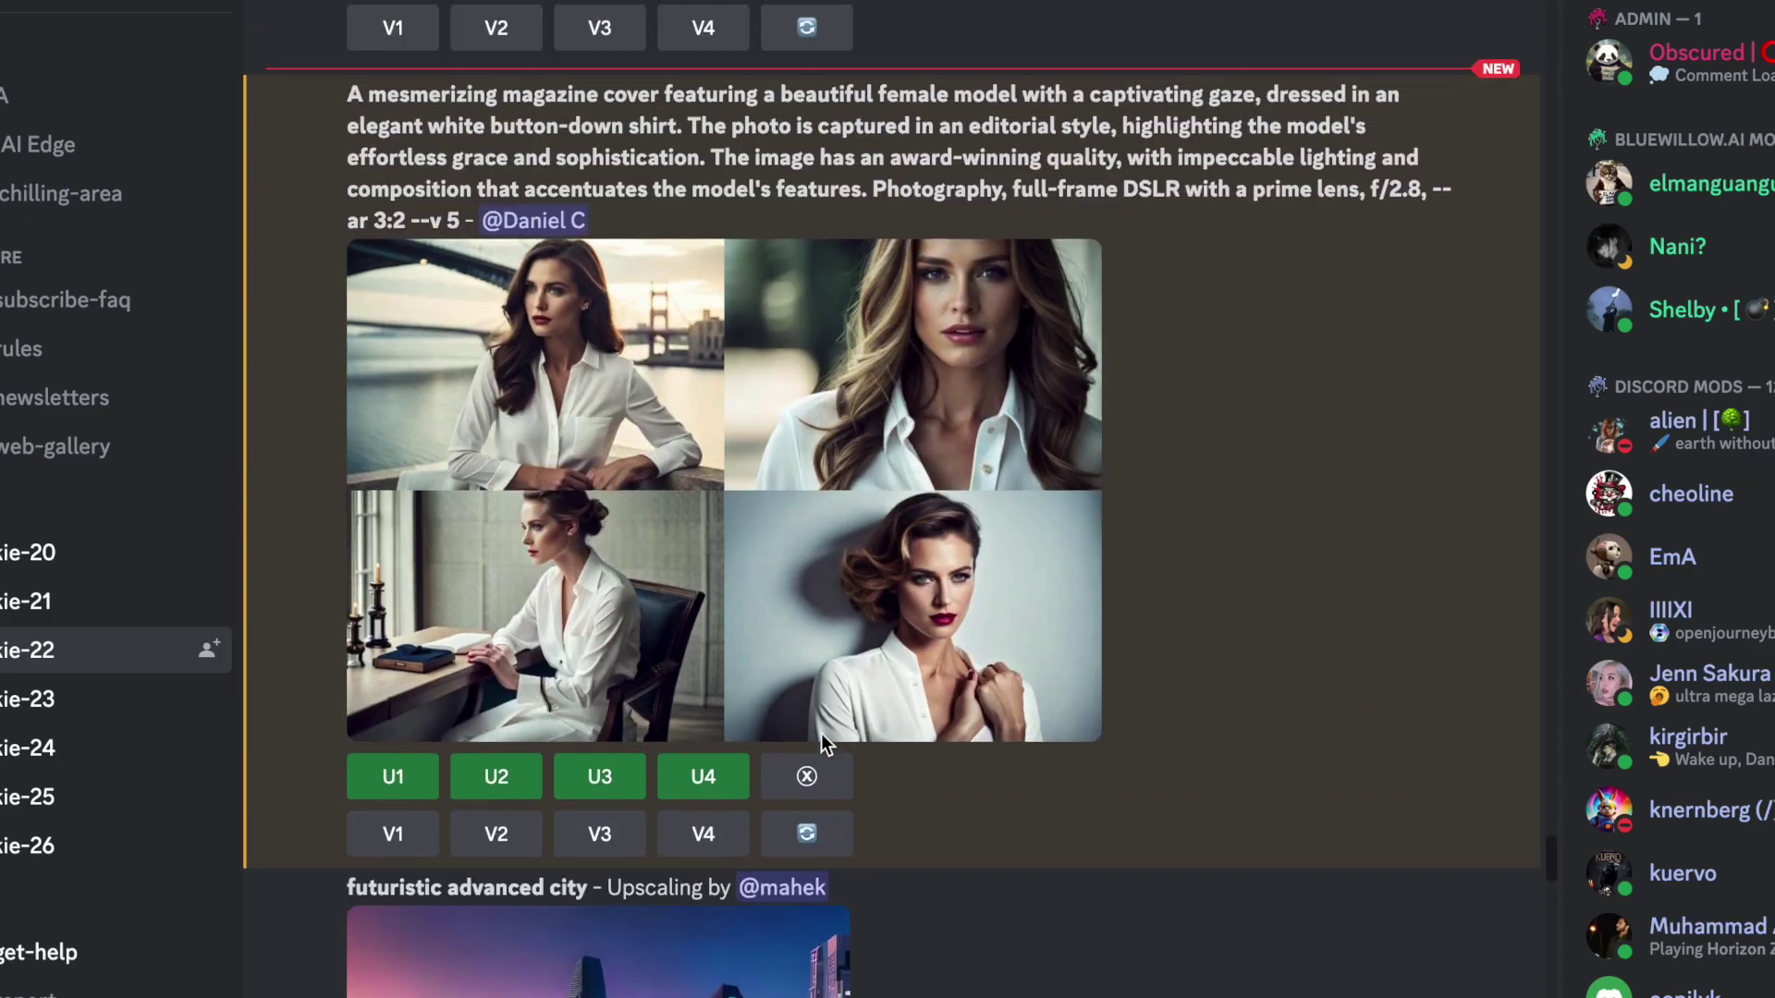
scroll(821, 734, up, 1)
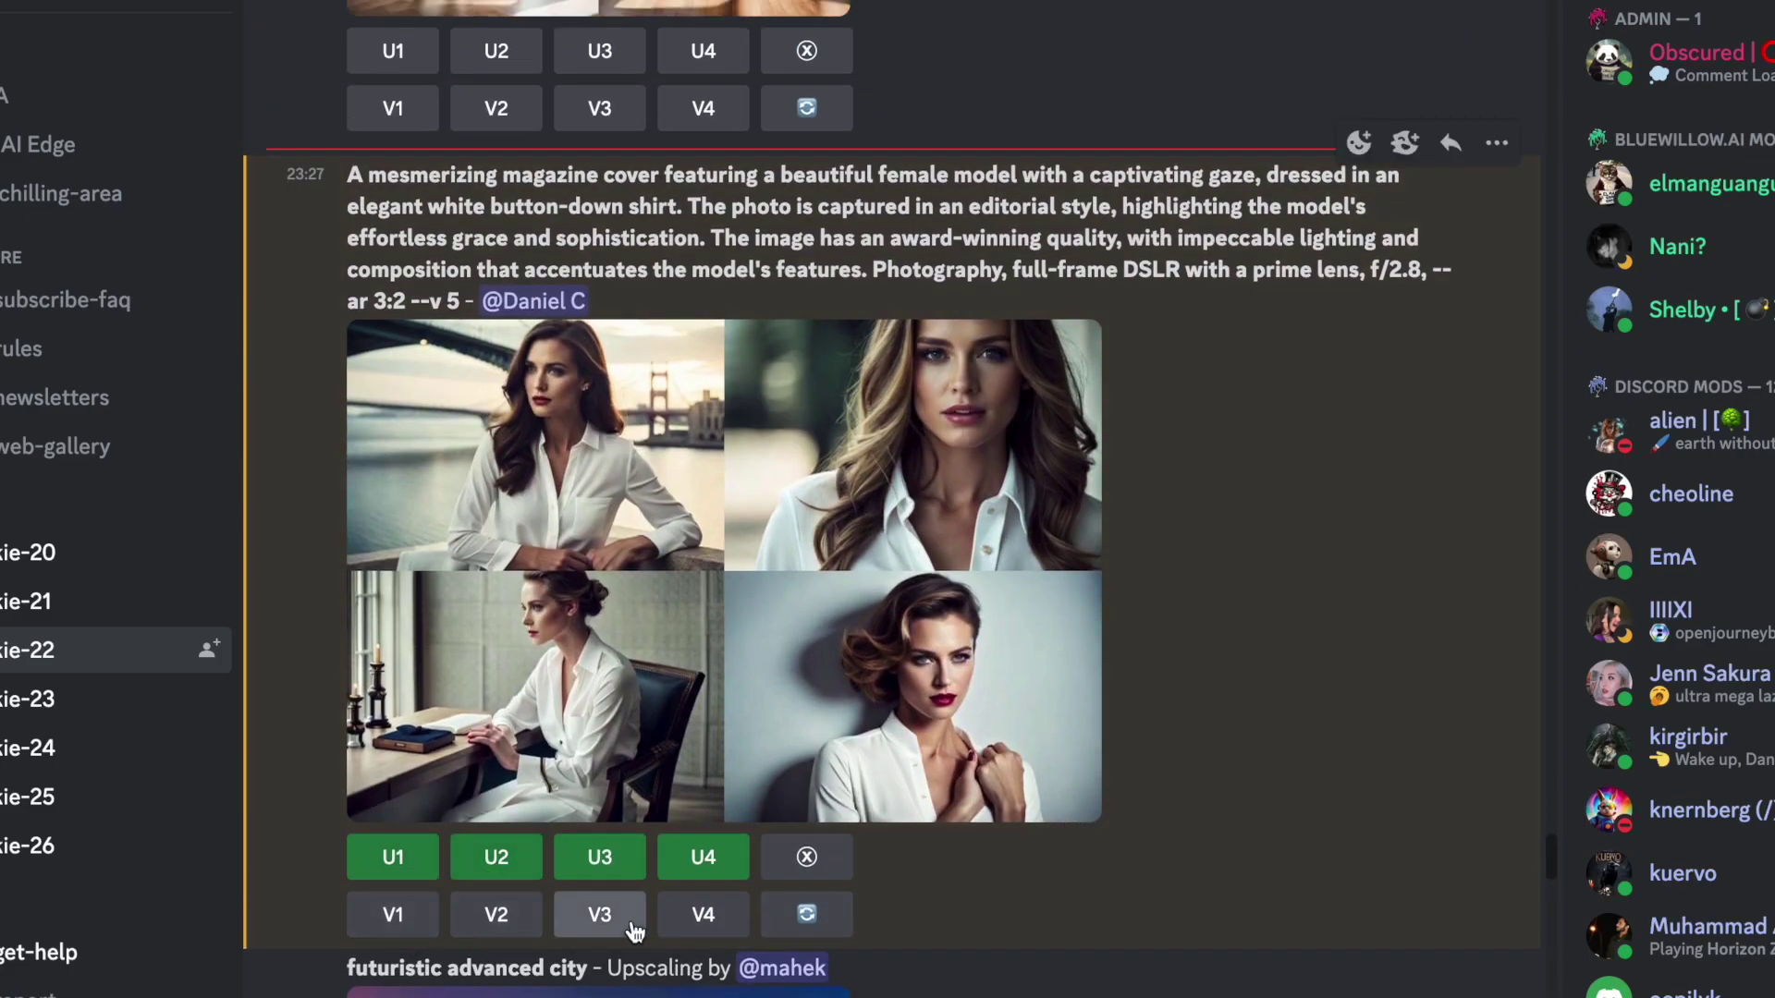
scroll(707, 790, up, 1)
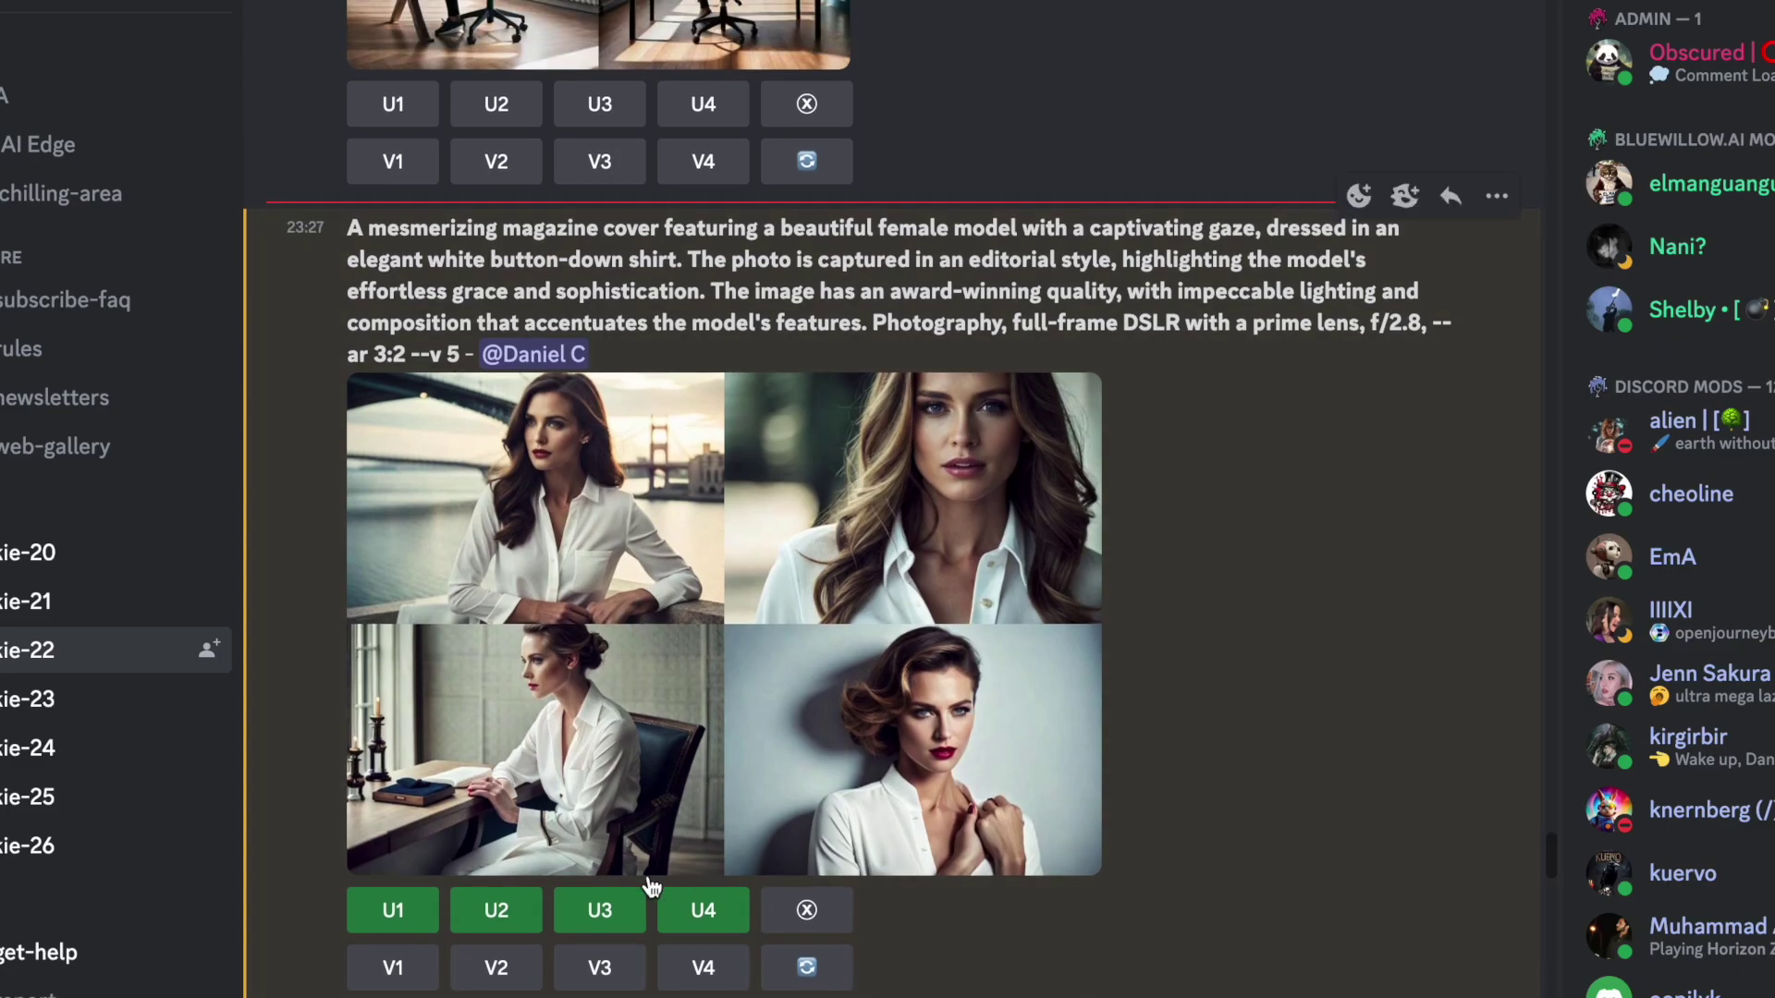
scroll(868, 782, up, 7)
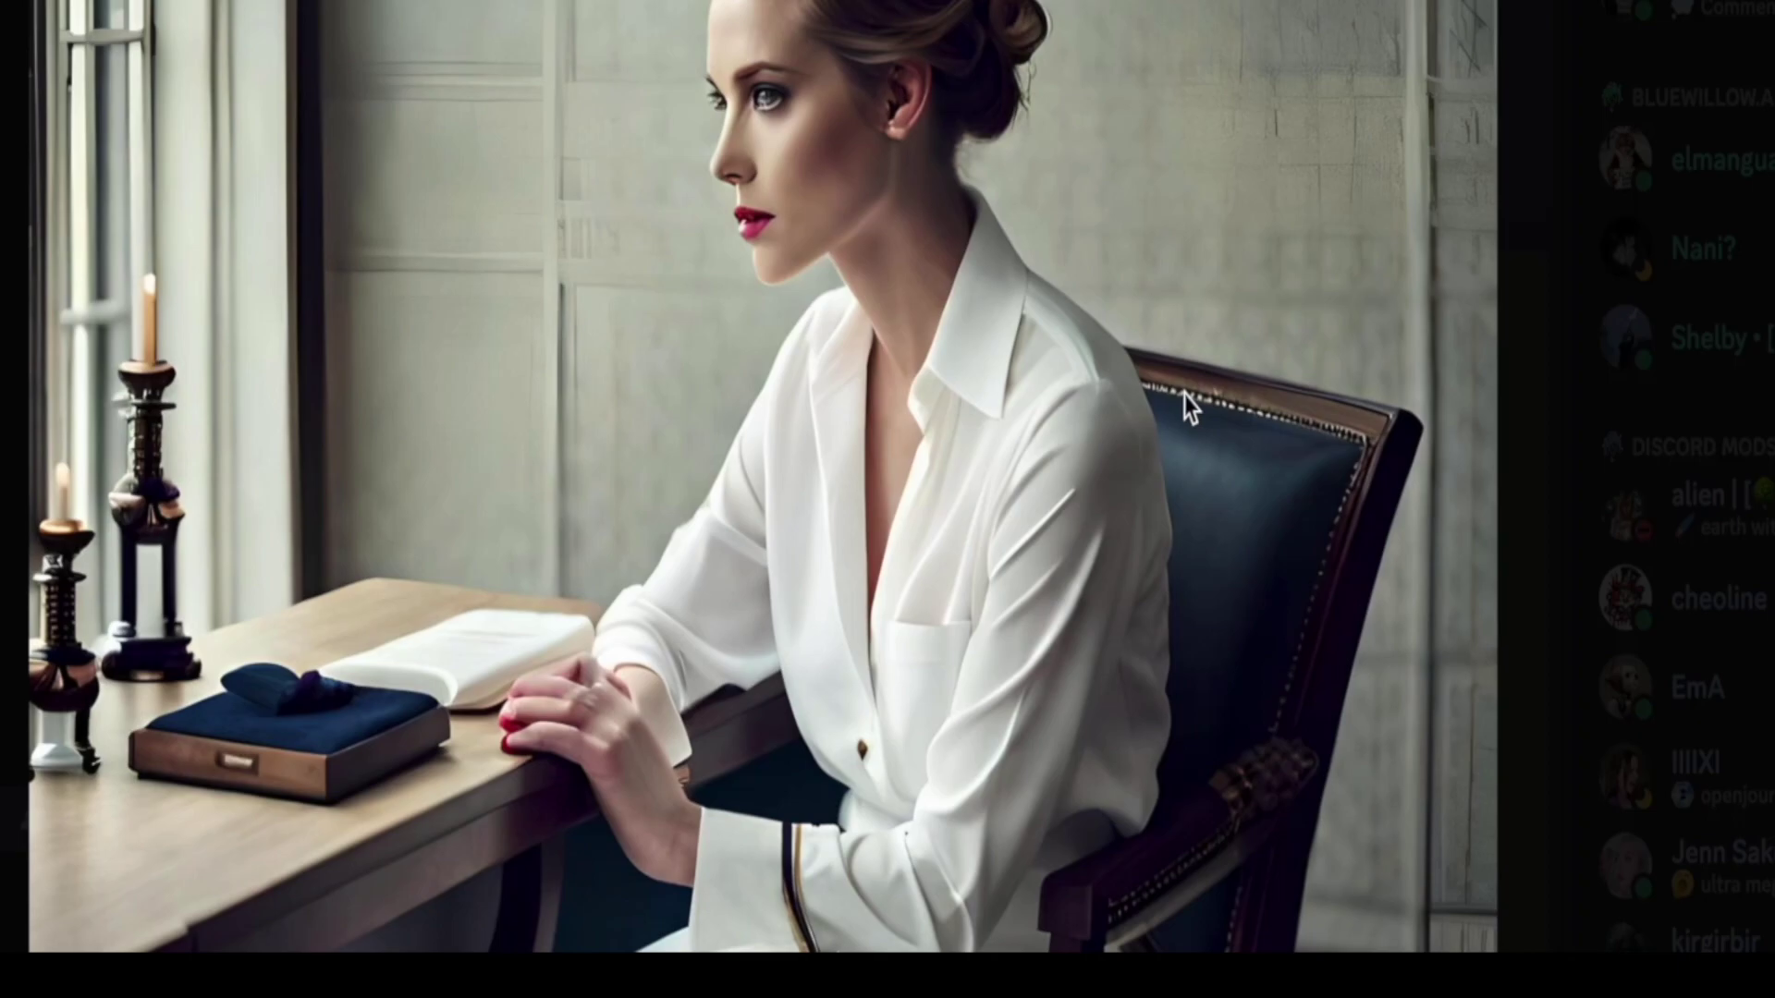
right_click(843, 379)
click(1306, 657)
key(Escape)
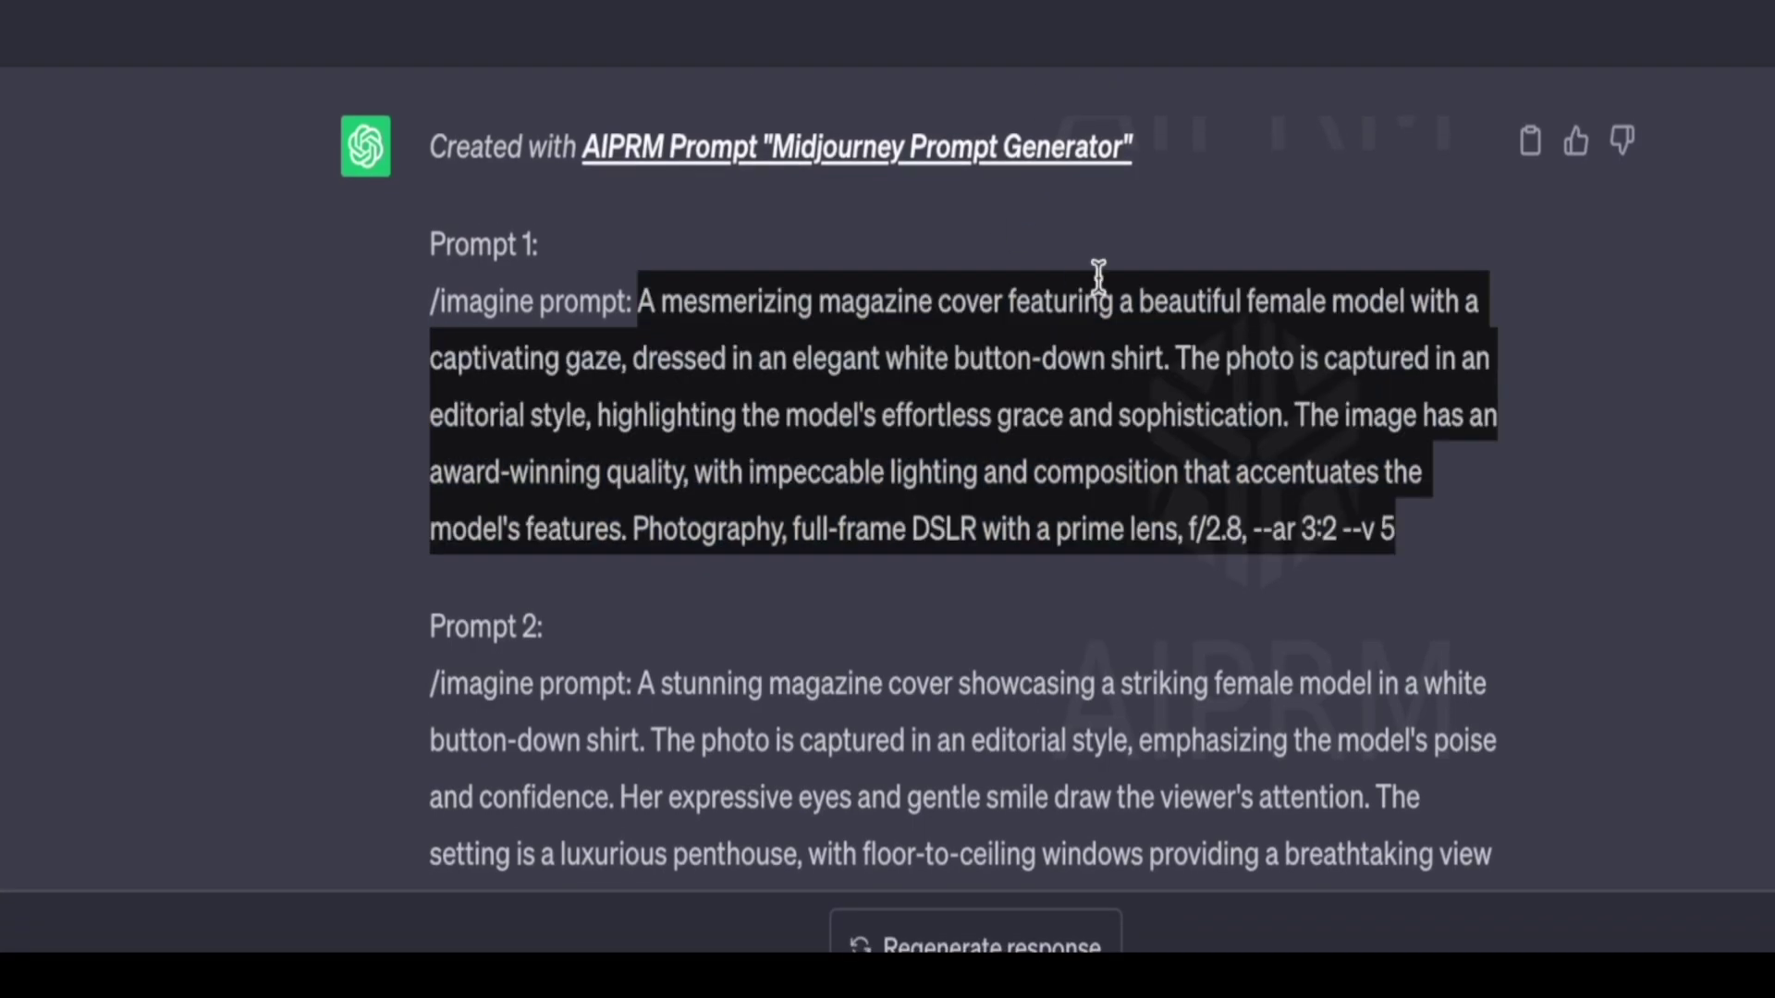
Switch to a new ChatGPT chat and open the Beta features in the account settings
key(ctrl+l)
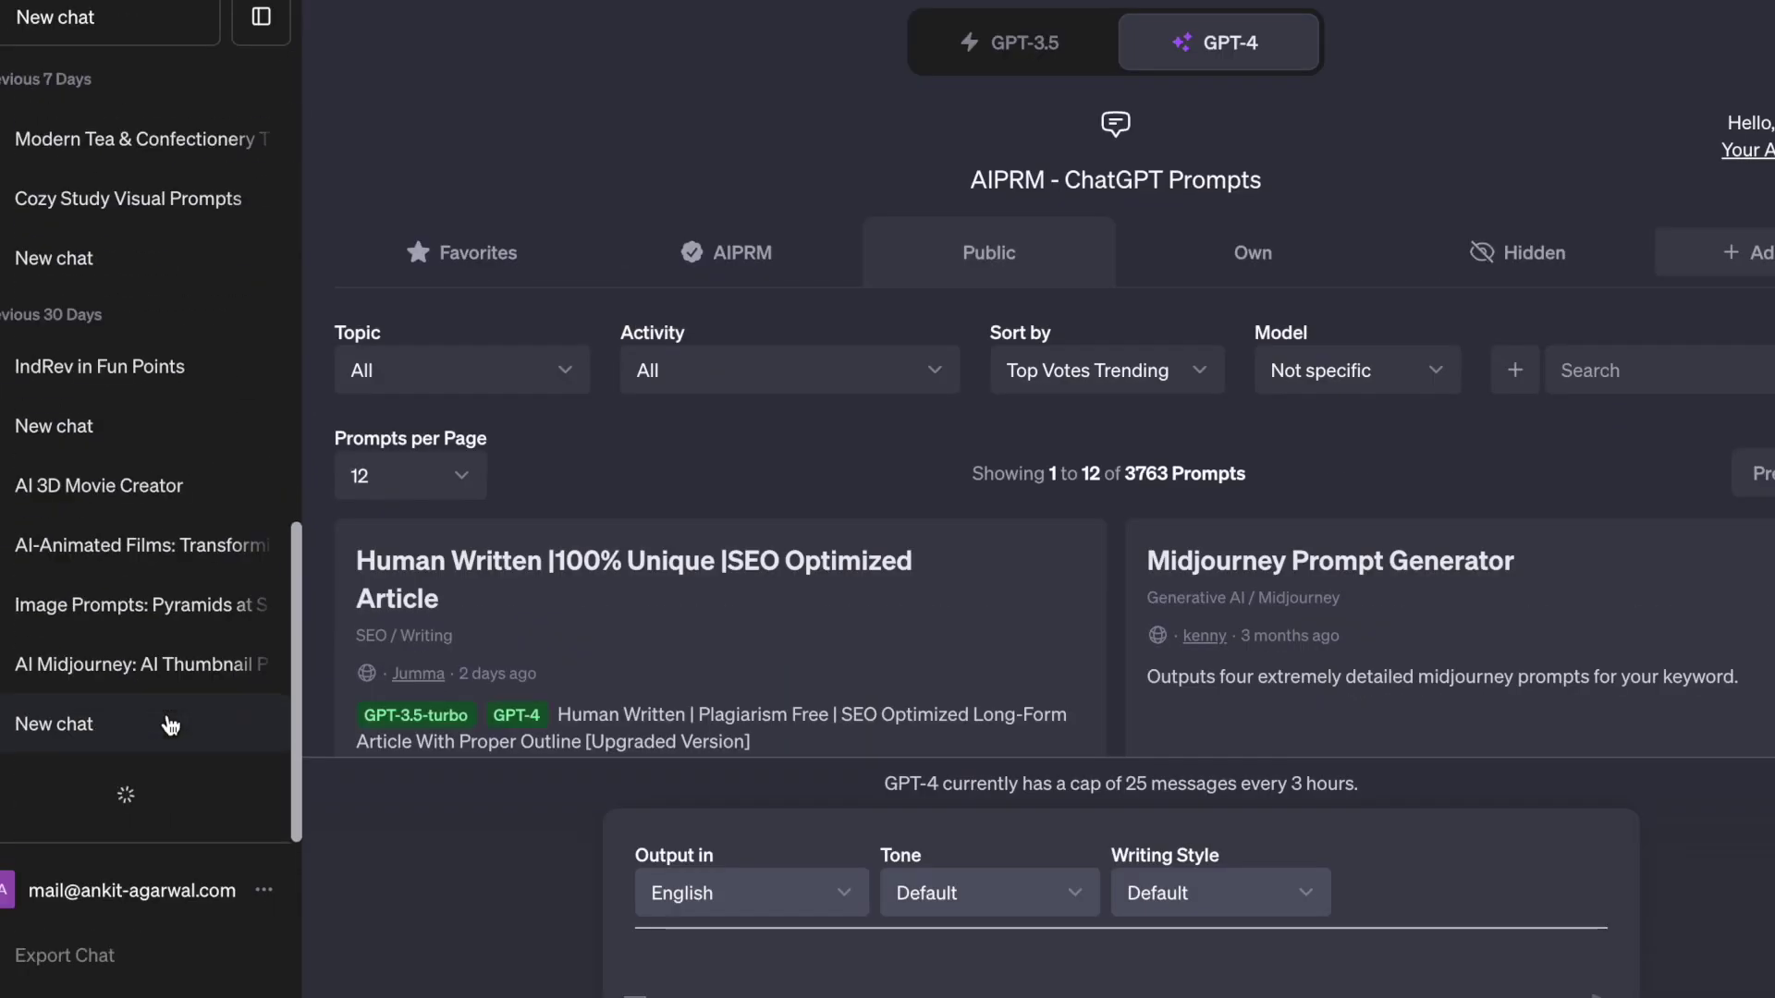
scroll(120, 831, up, 2)
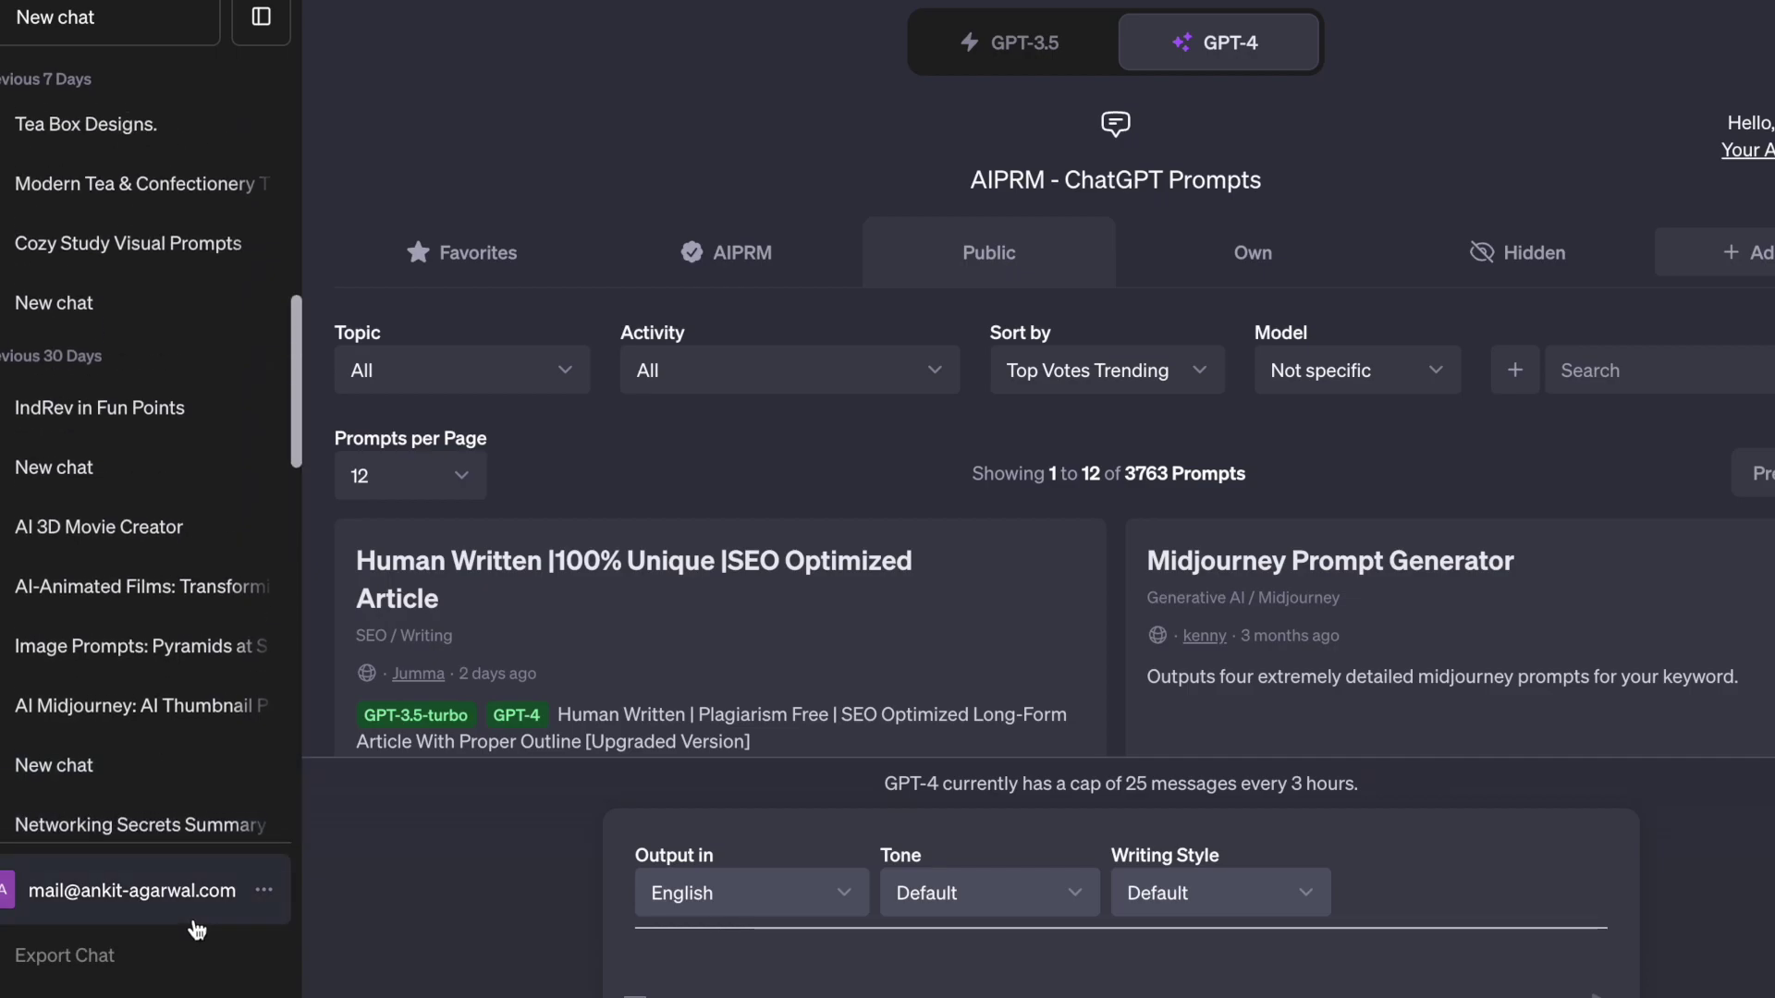
click(266, 893)
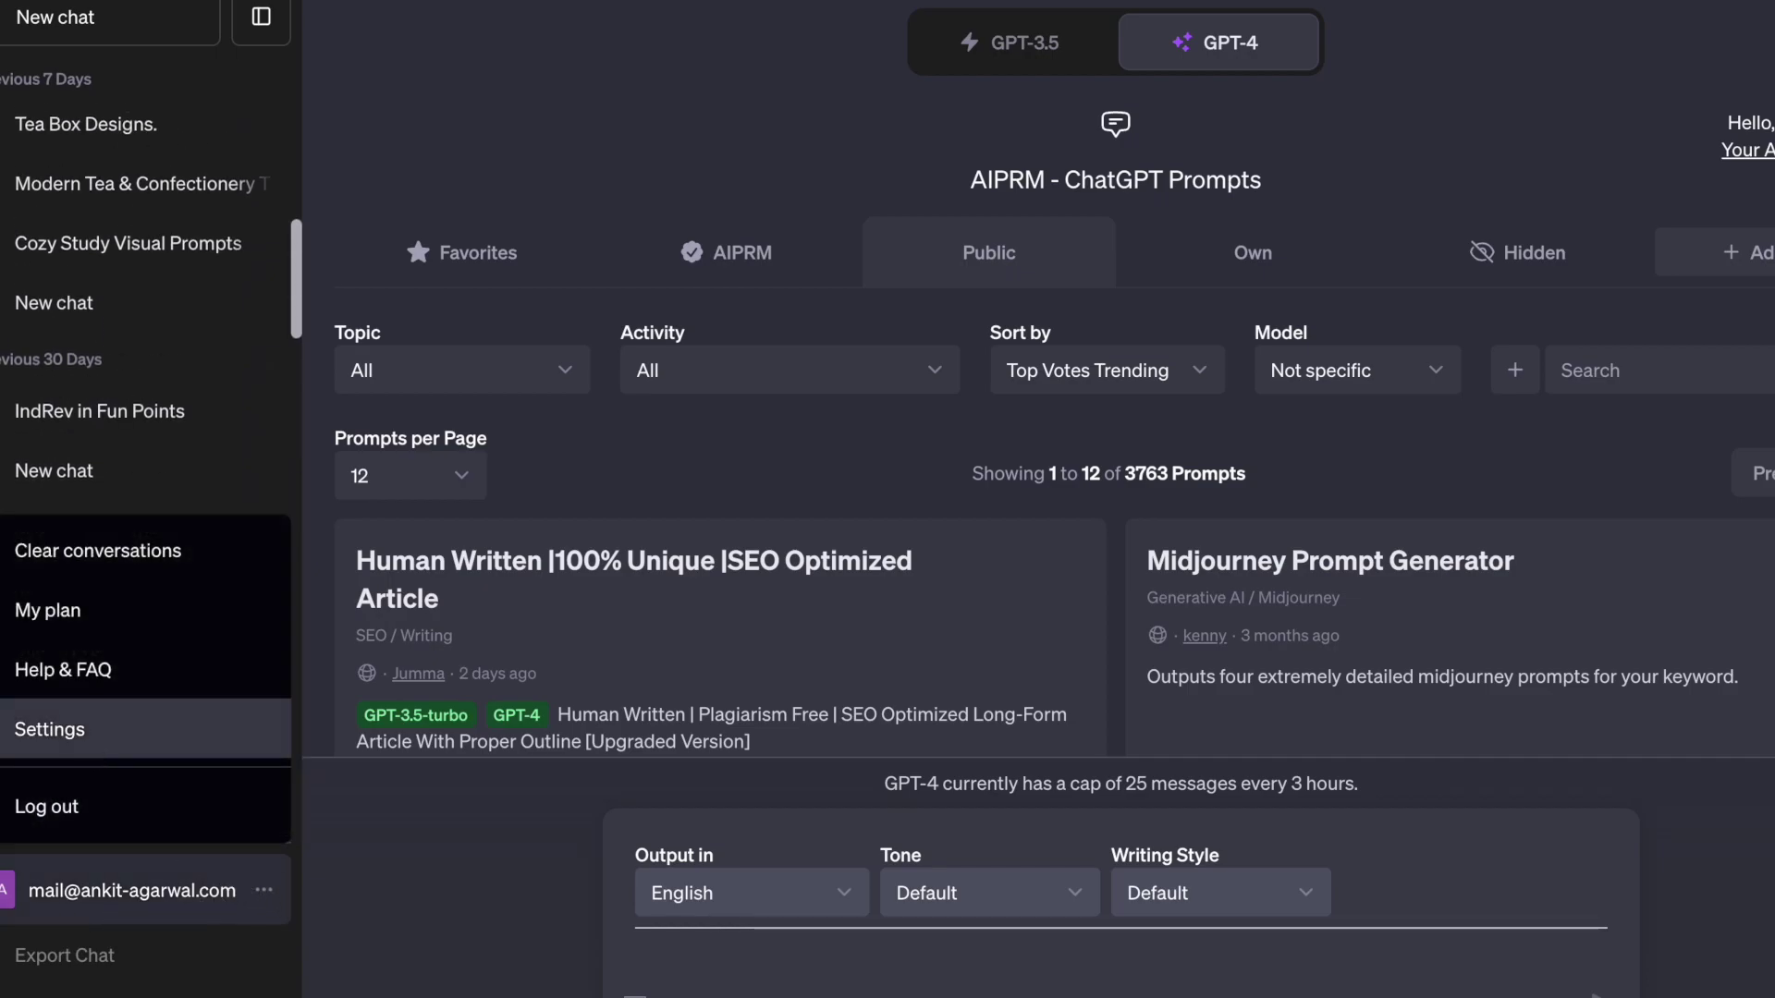
click(93, 747)
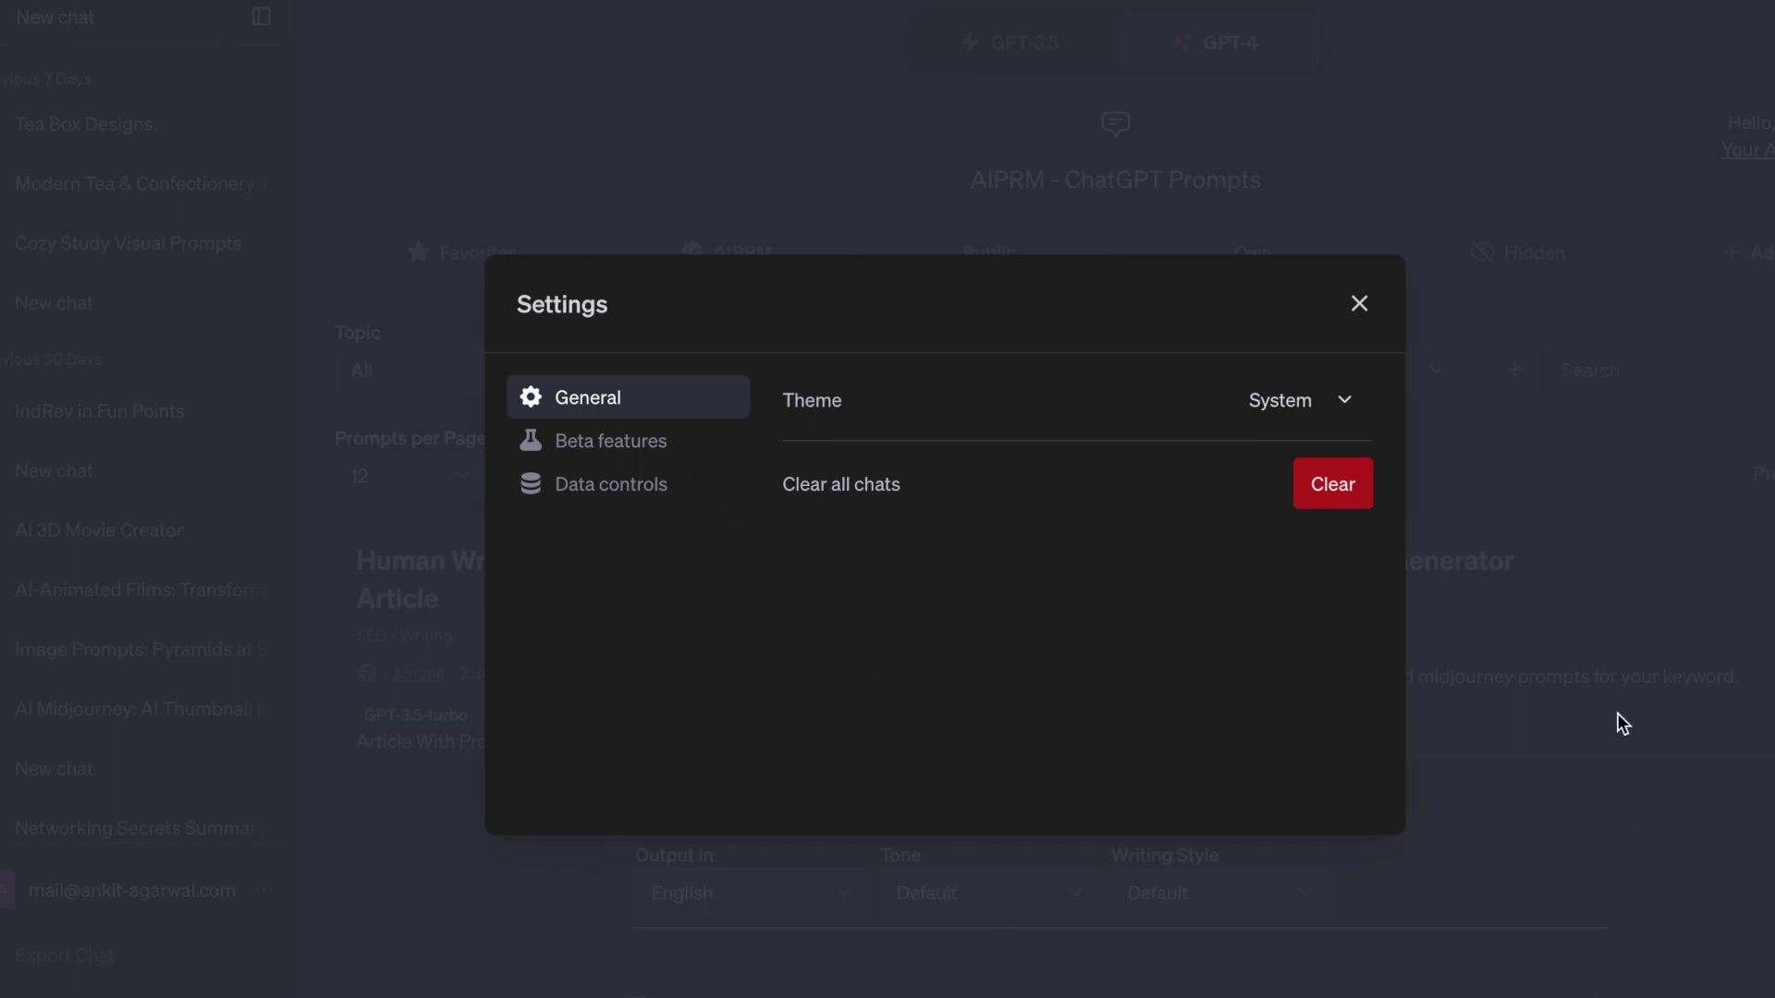
click(613, 453)
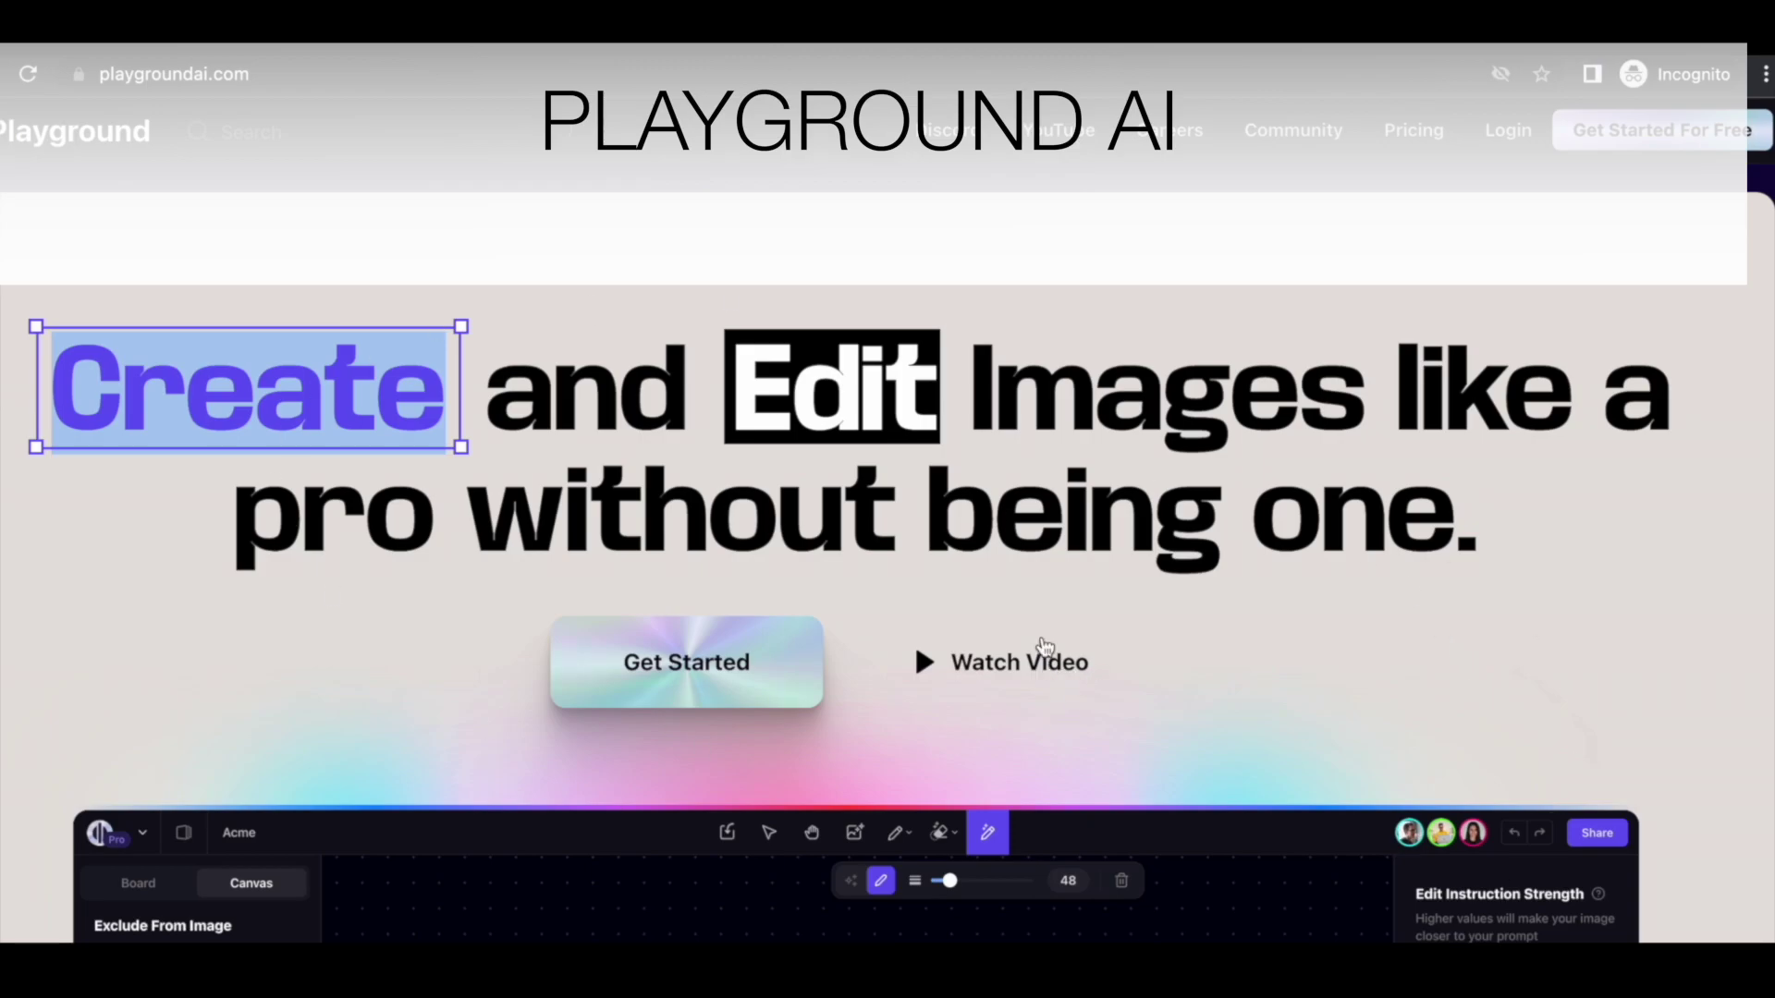
Get started for free on the Playground AI website and browse the images in its community feed
click(1693, 143)
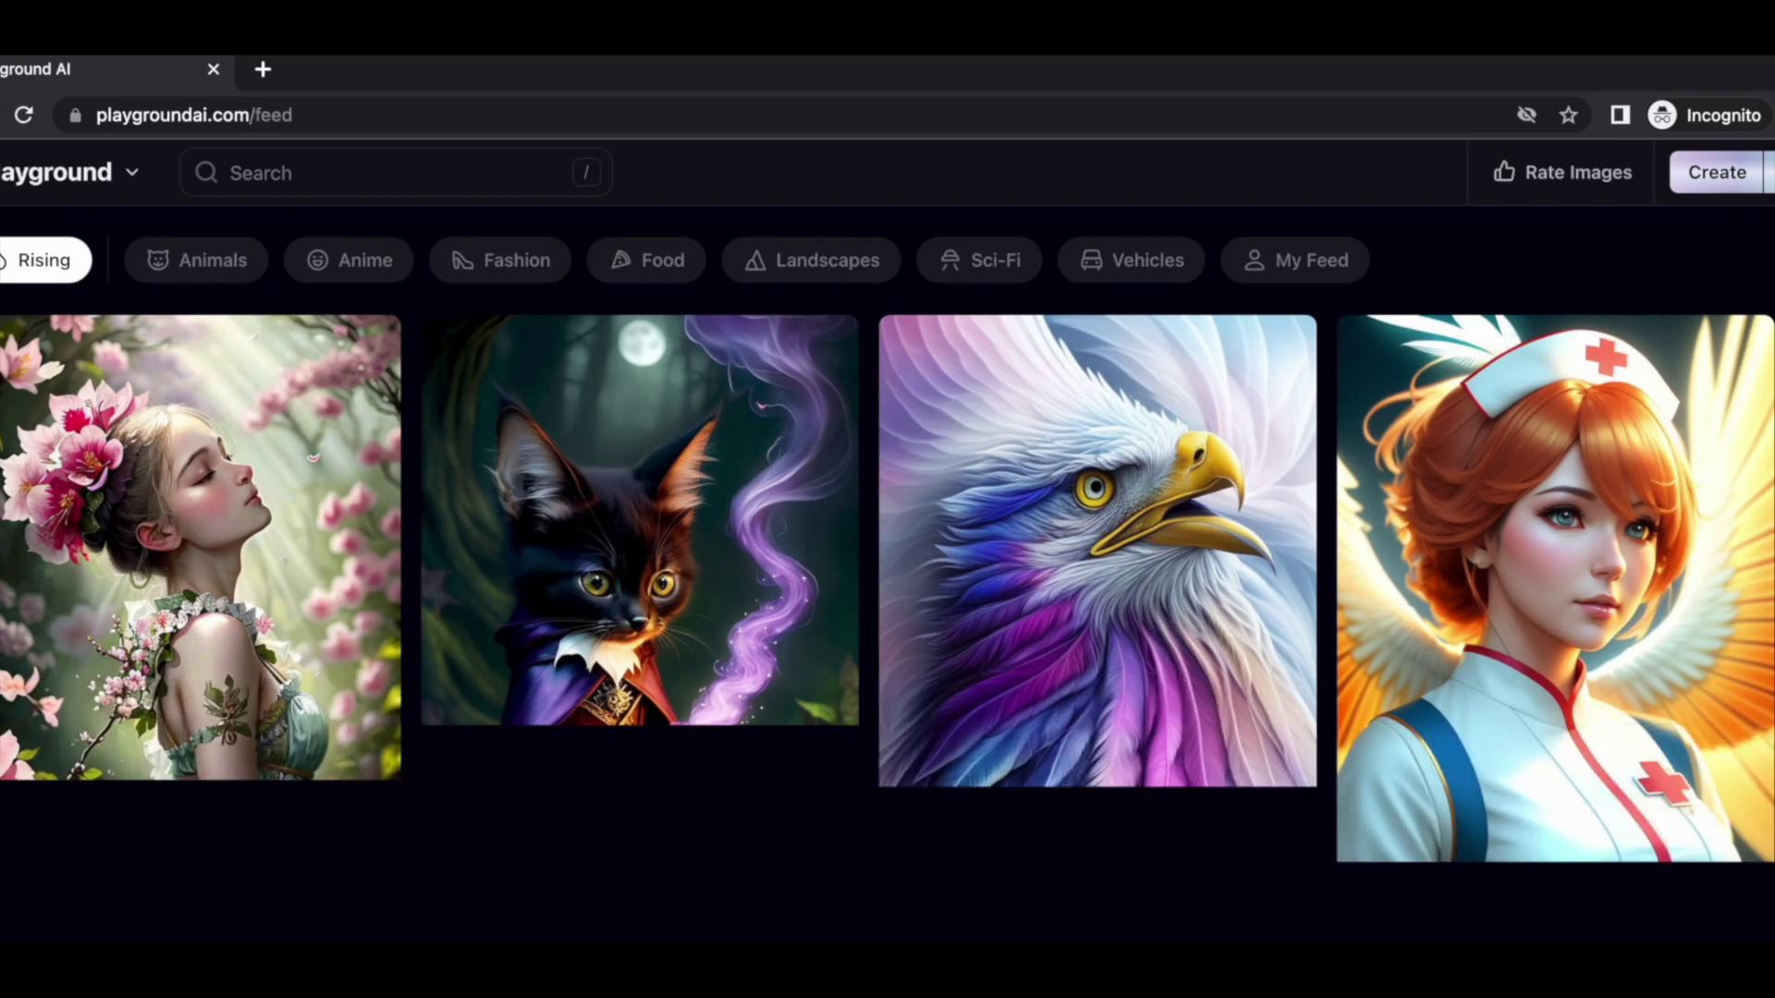
scroll(1523, 694, down, 7)
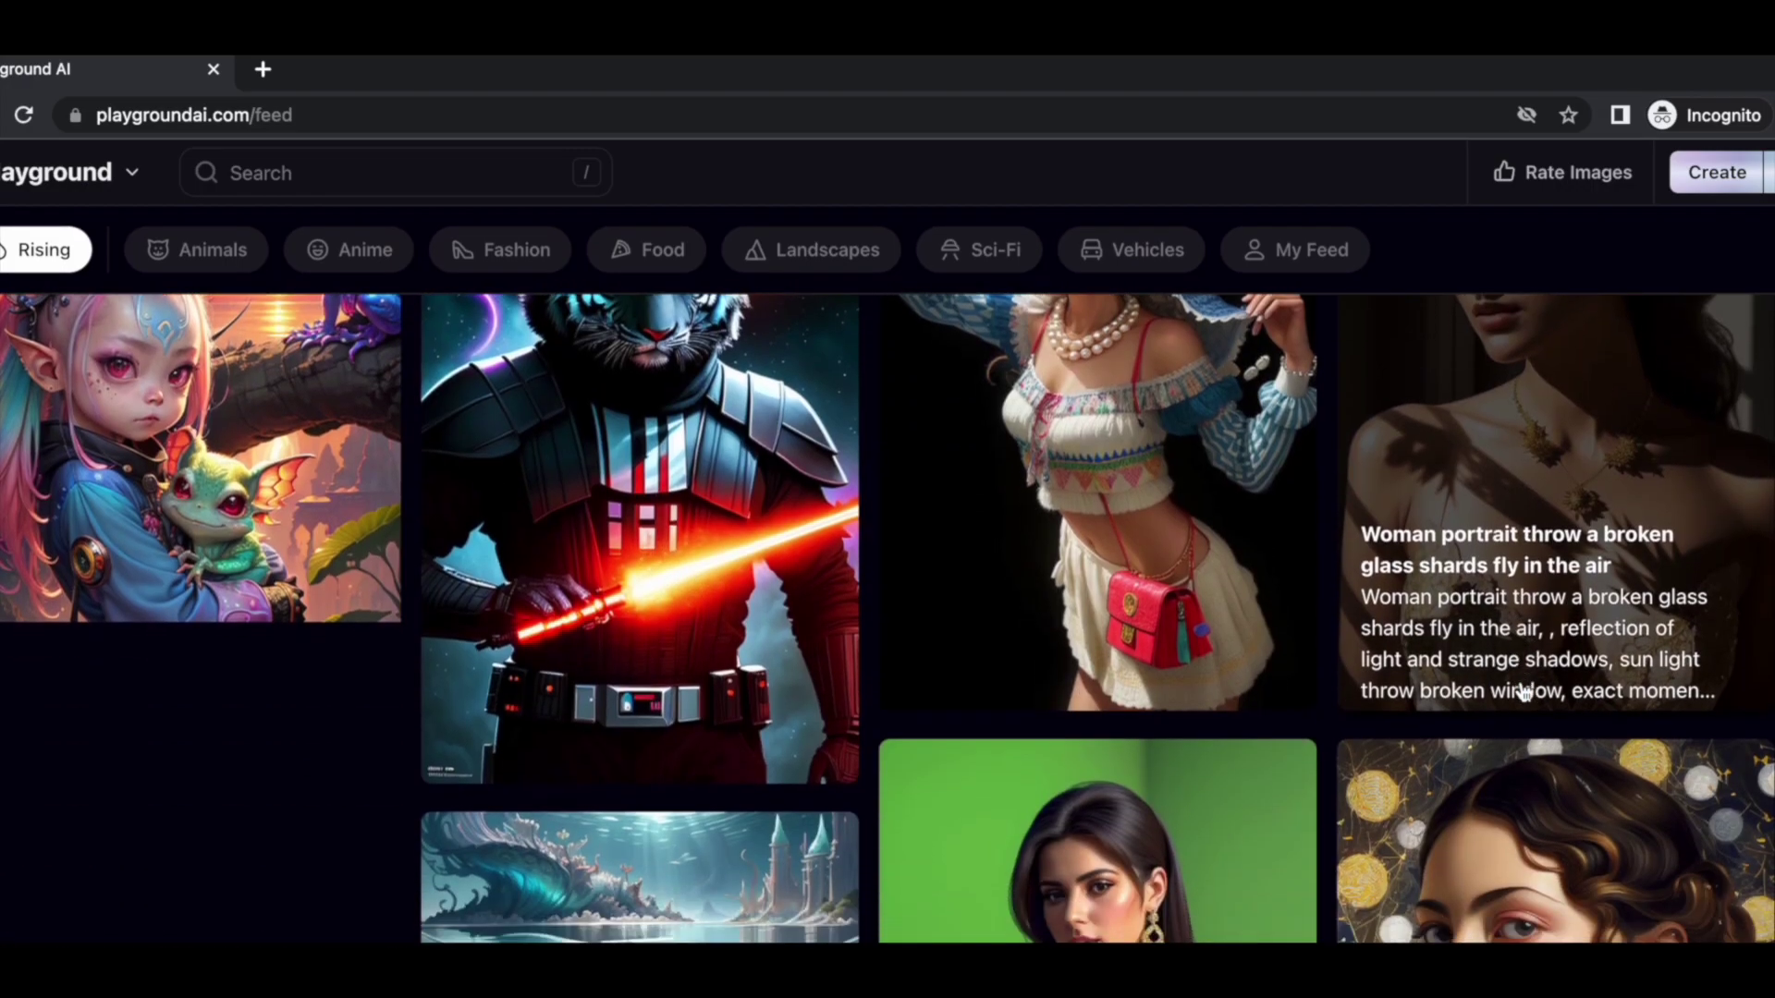
scroll(1523, 693, up, 8)
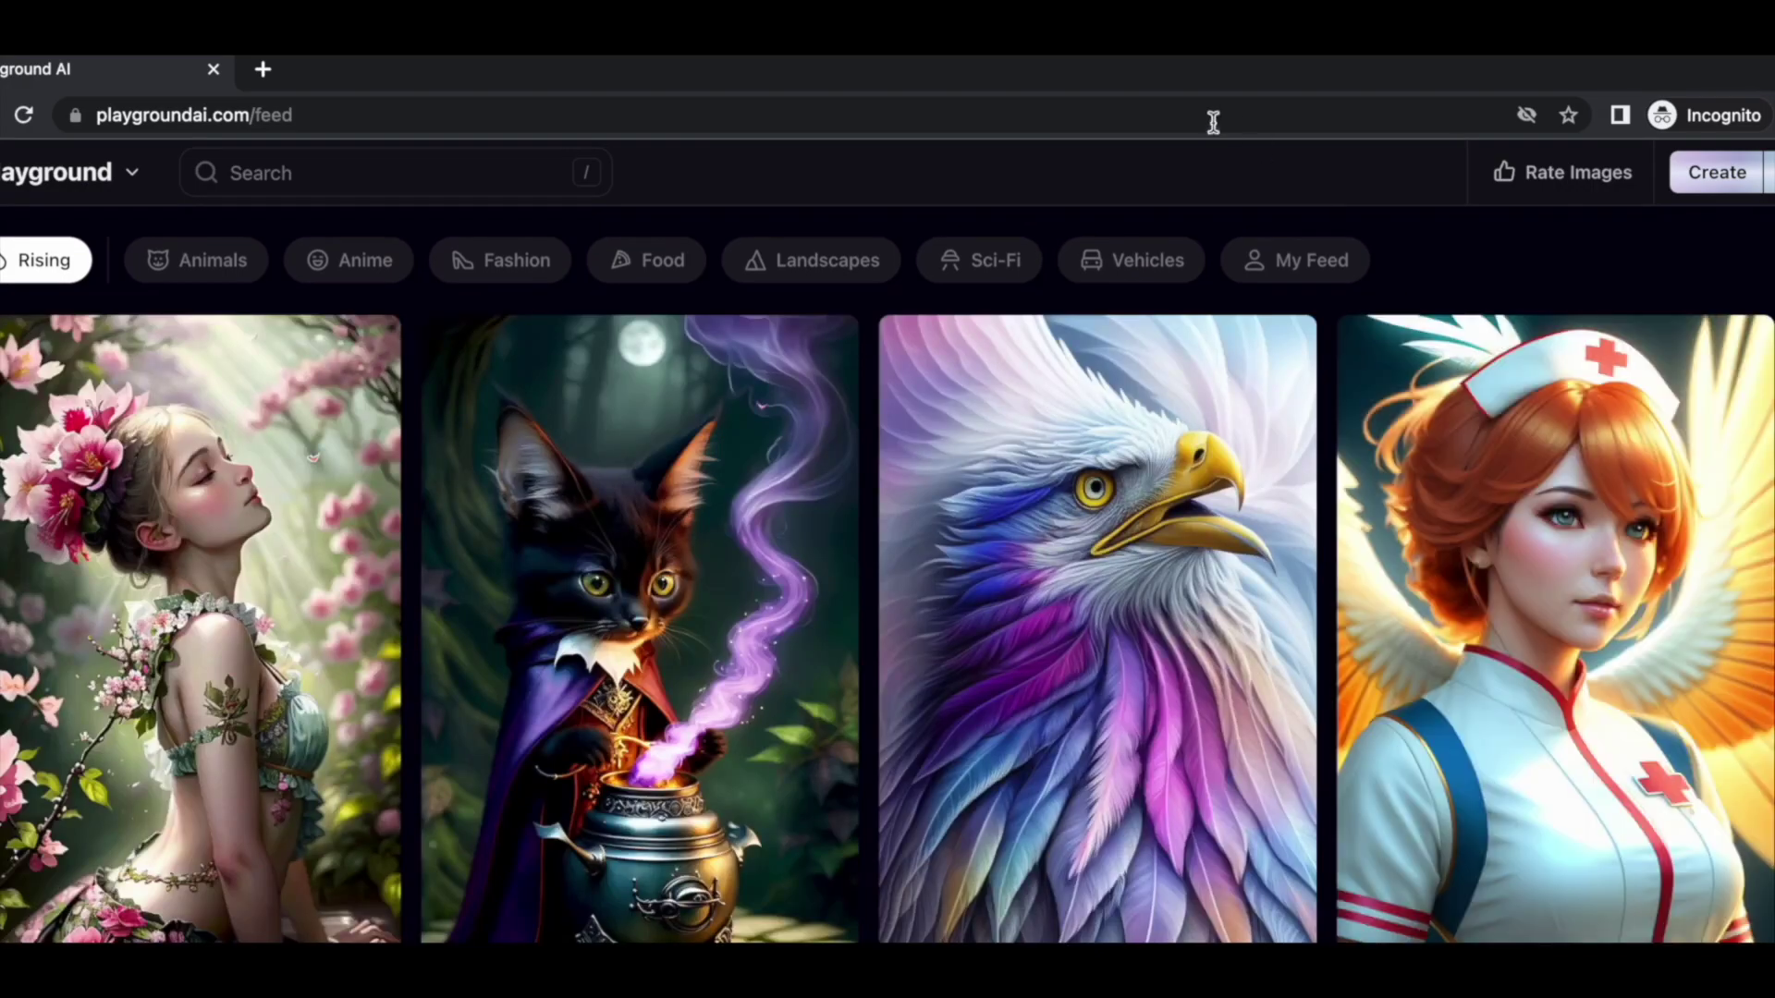
Start creating from a new canvas file, switch to the Board, and enter the prompt "a magical underwater world"
click(1711, 172)
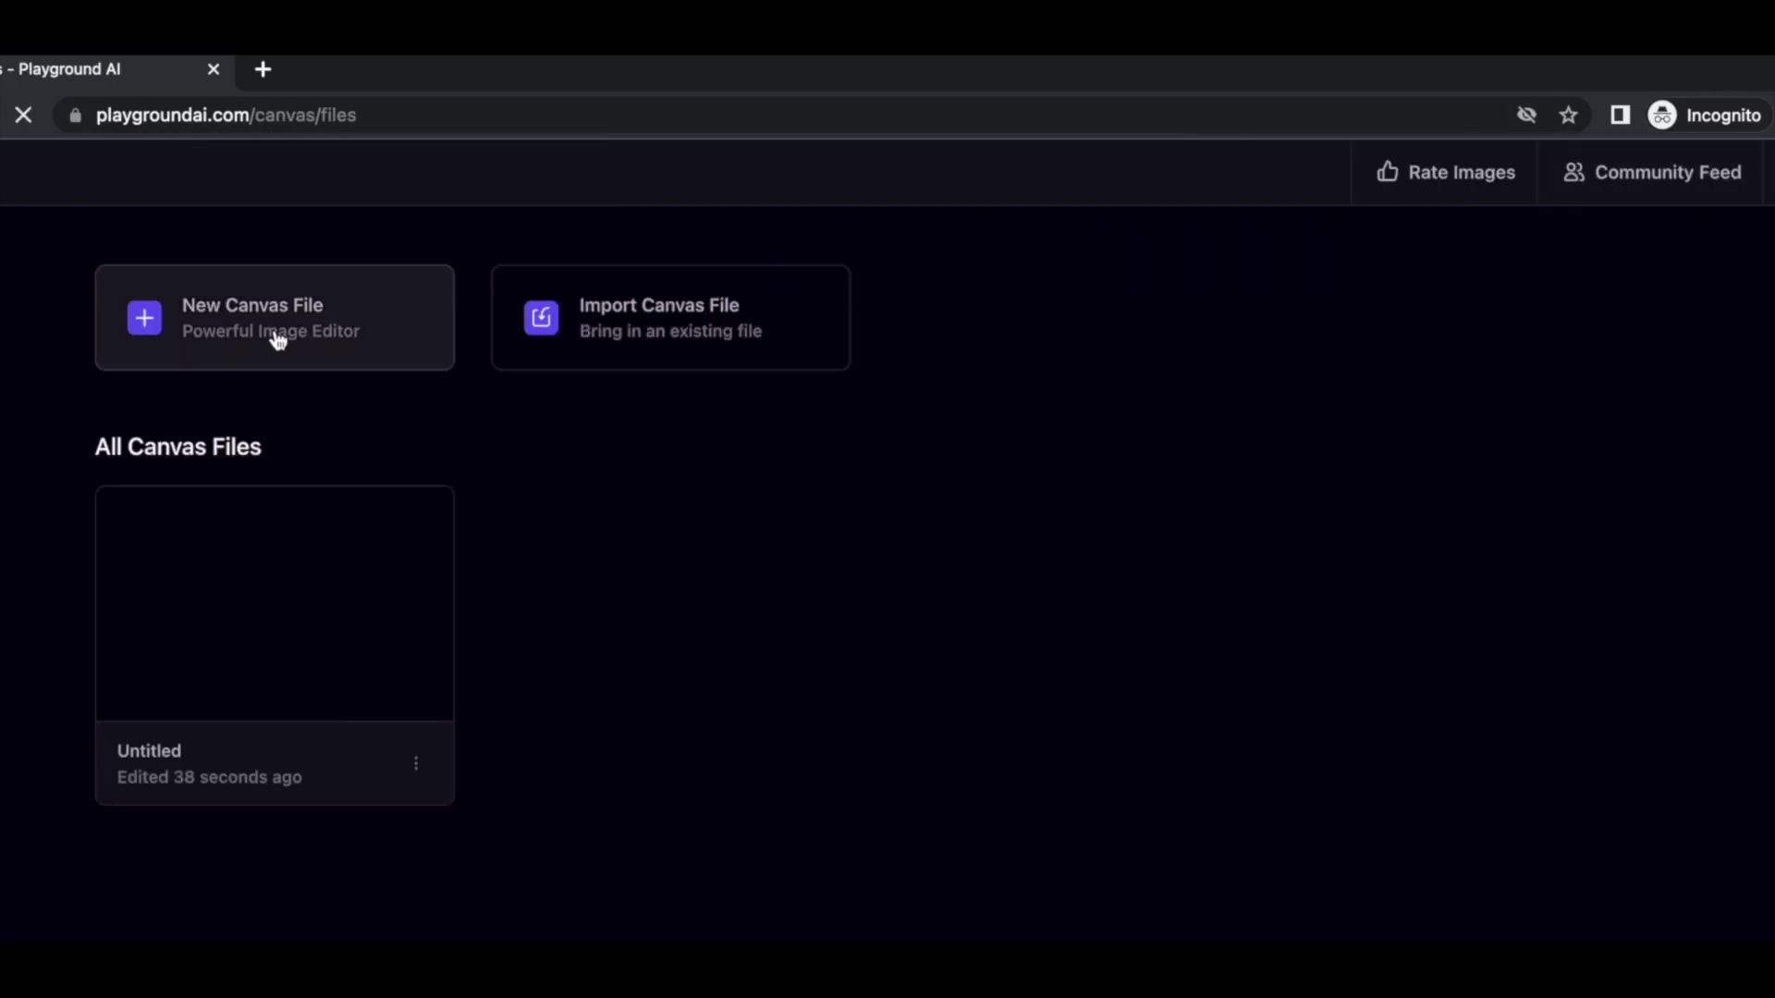
click(224, 329)
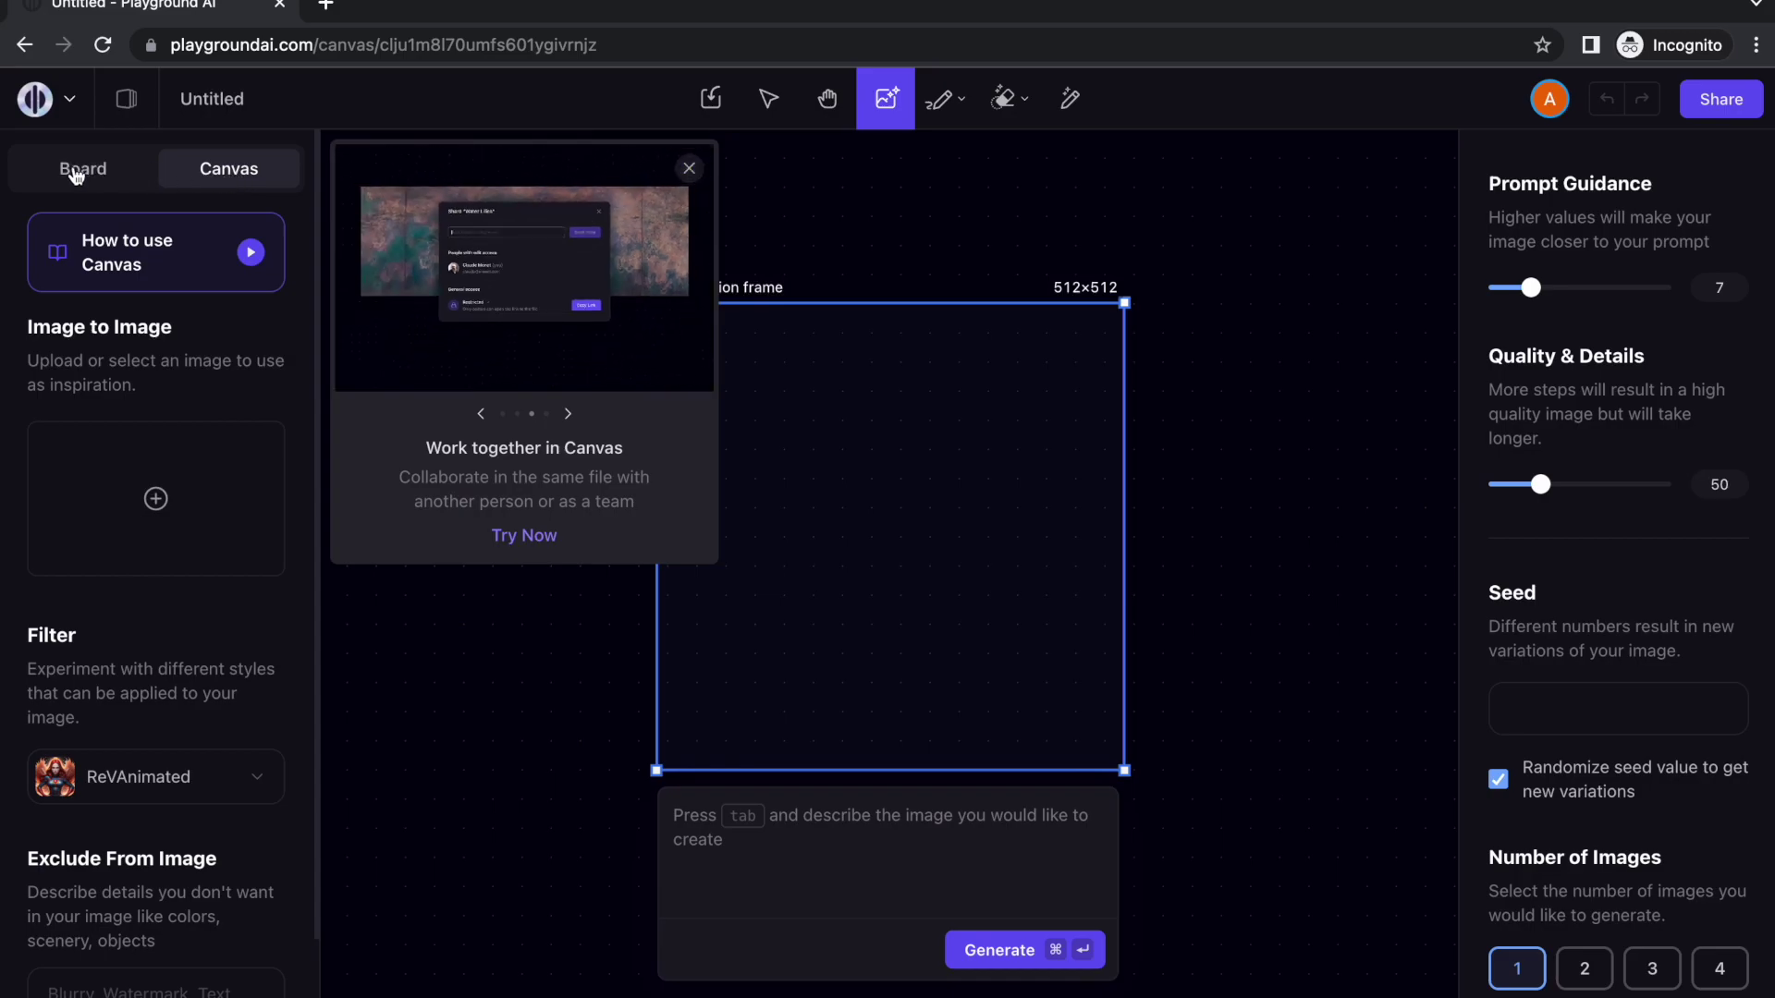
click(76, 167)
text(a magical underwater world)
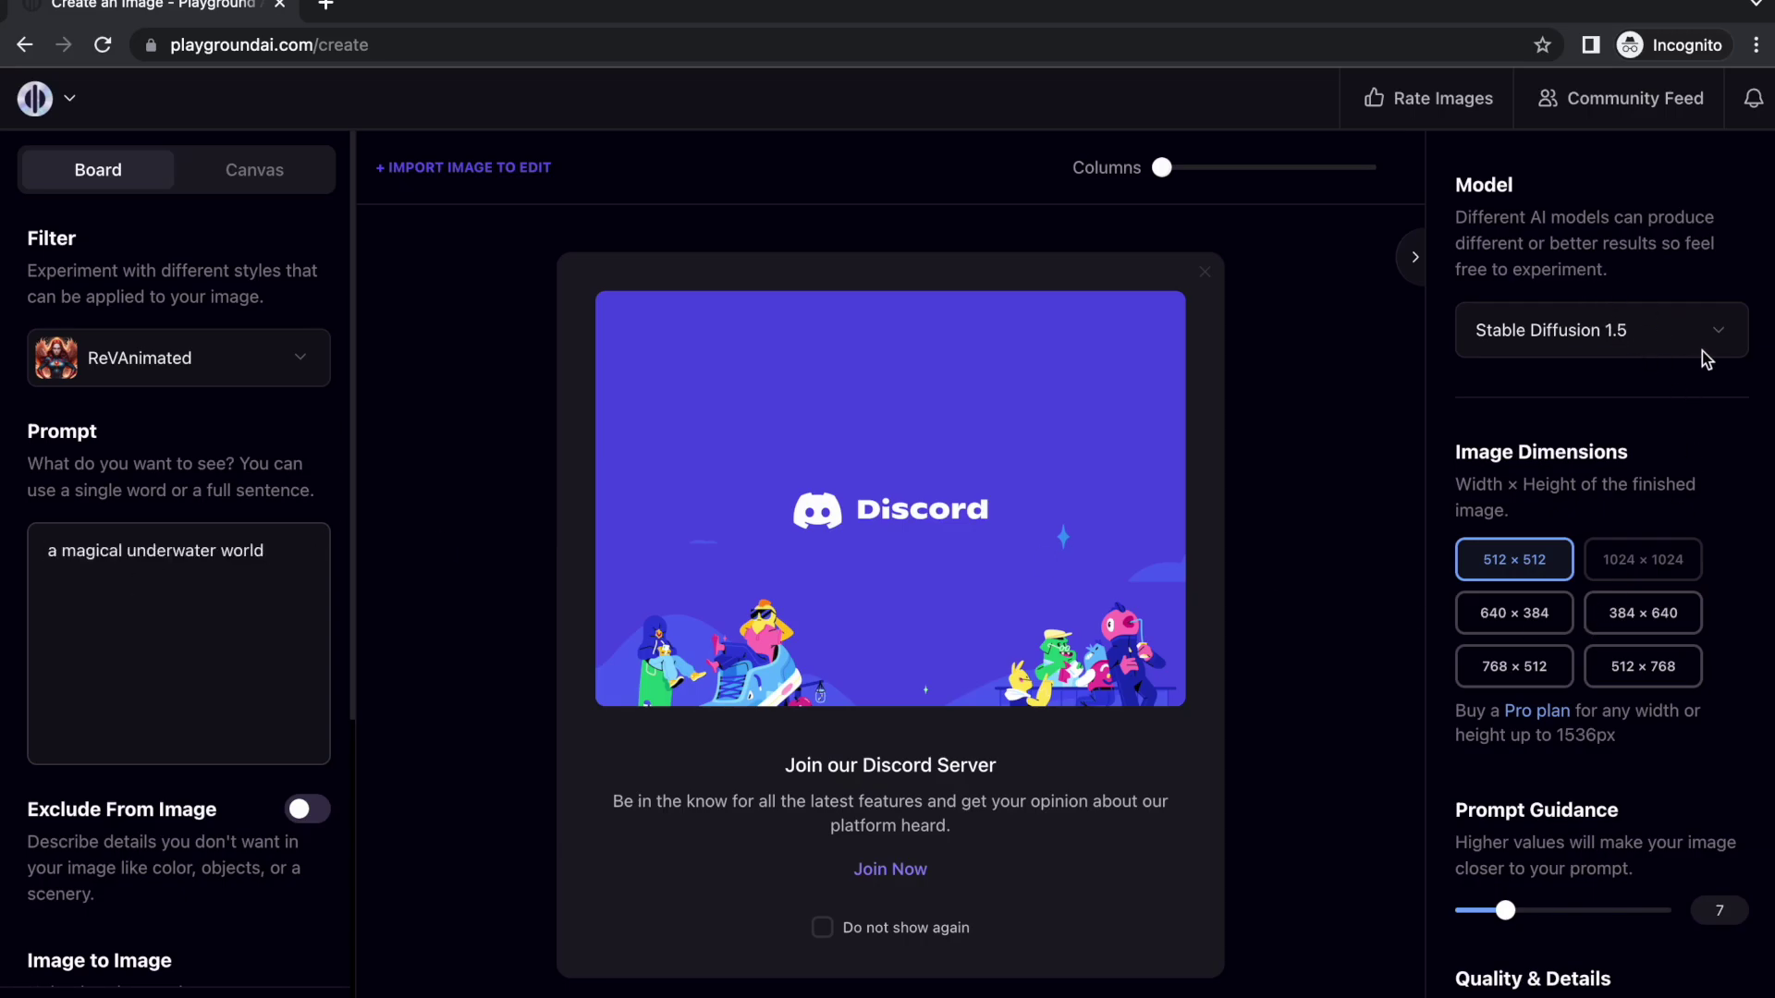
Set the image generation model to Stable Diffusion 2.1
click(1728, 345)
click(1749, 325)
click(1731, 337)
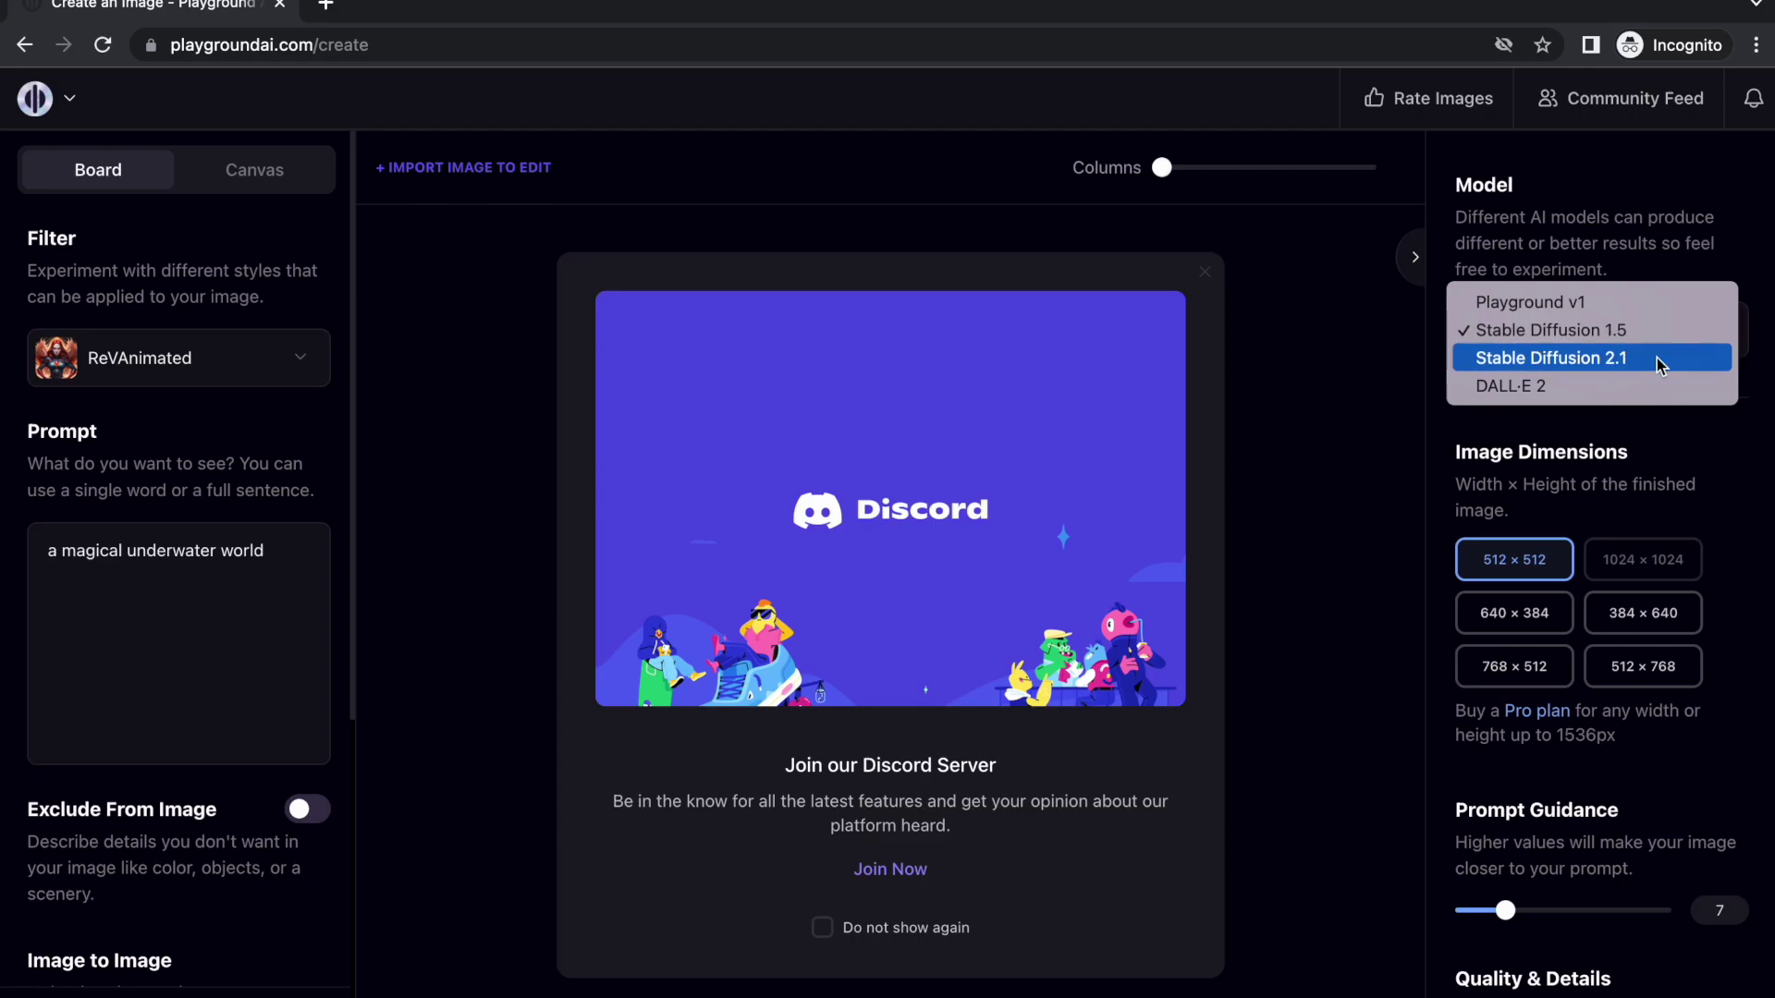
click(1661, 365)
Set Quality & Details to 39 and the number of images to 4
scroll(1713, 496, down, 1)
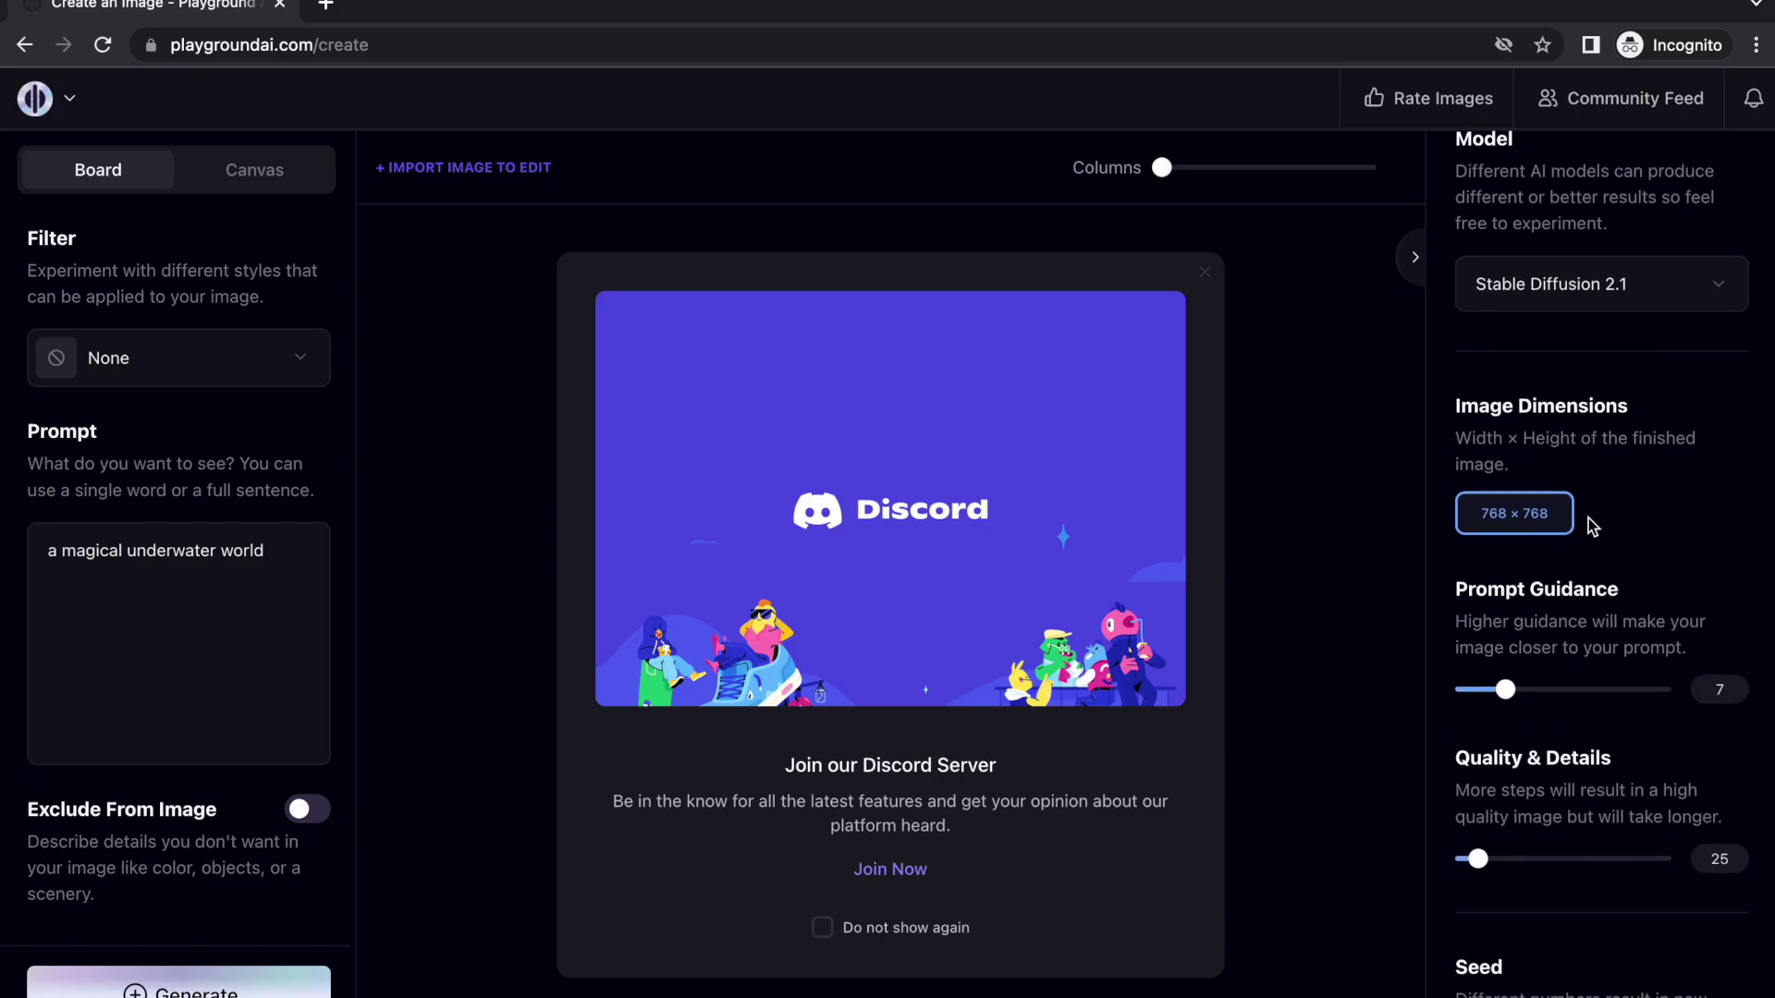
scroll(1518, 515, down, 3)
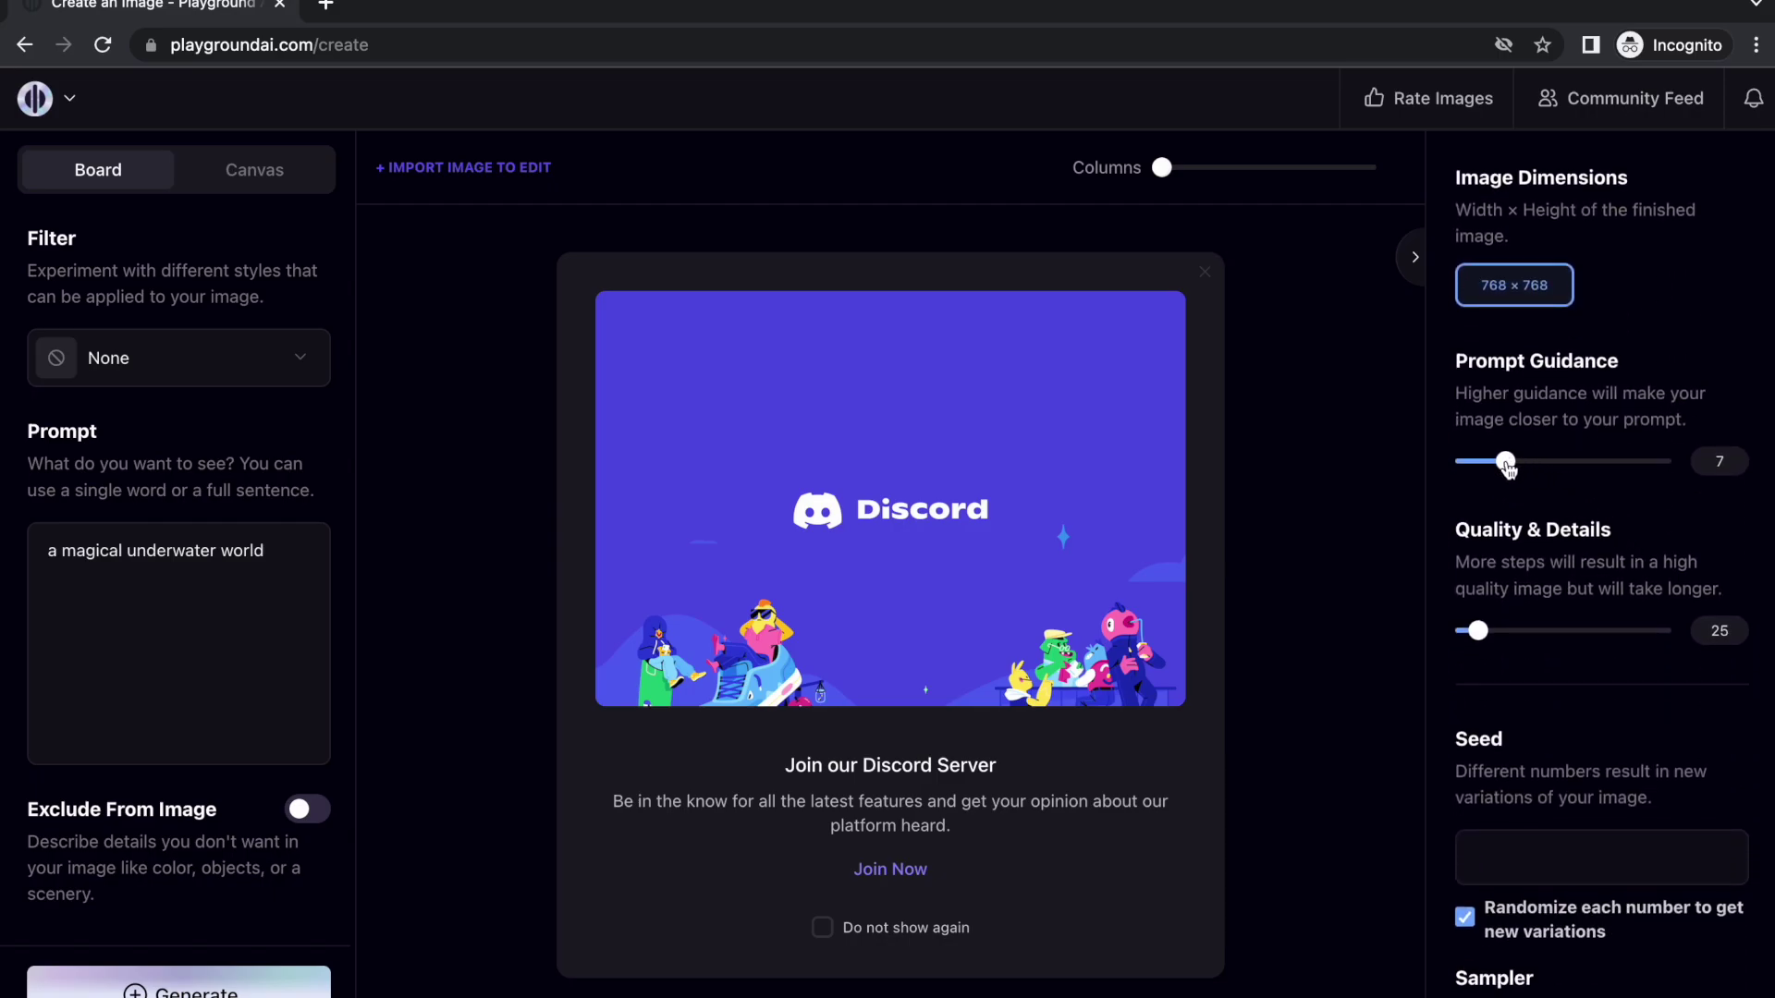
scroll(1552, 510, down, 2)
drag(1482, 502, 1502, 500)
scroll(1573, 612, down, 4)
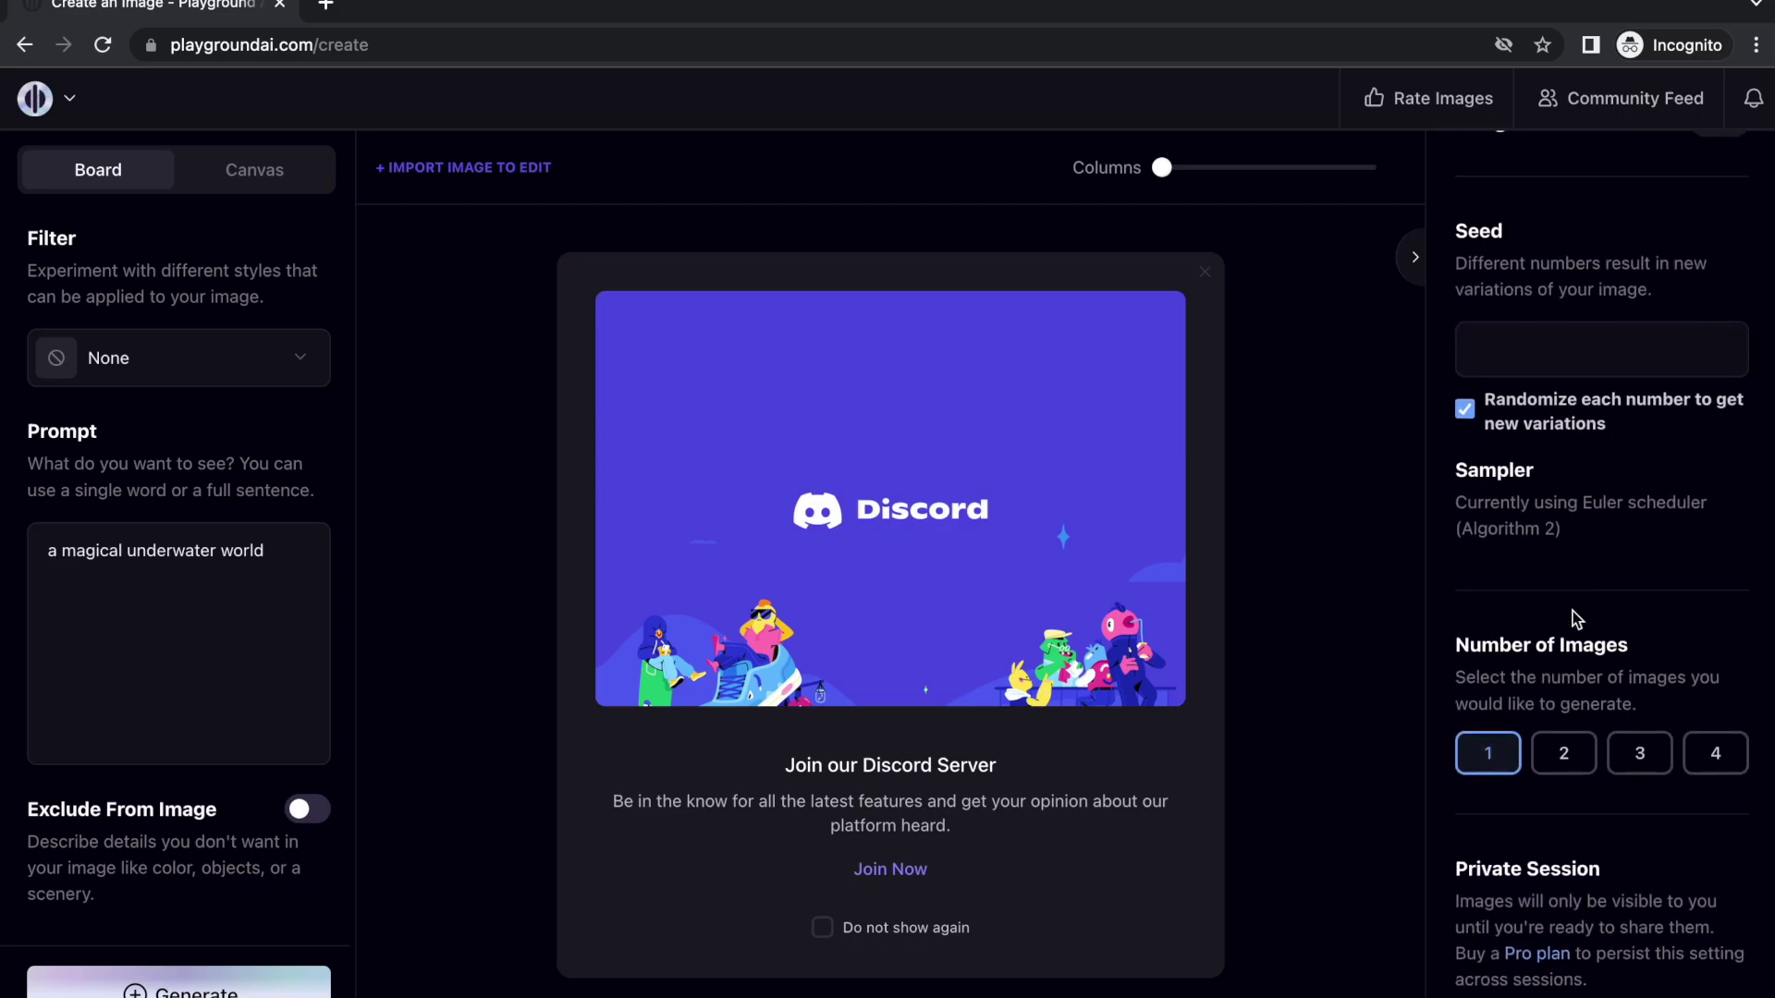
click(1734, 765)
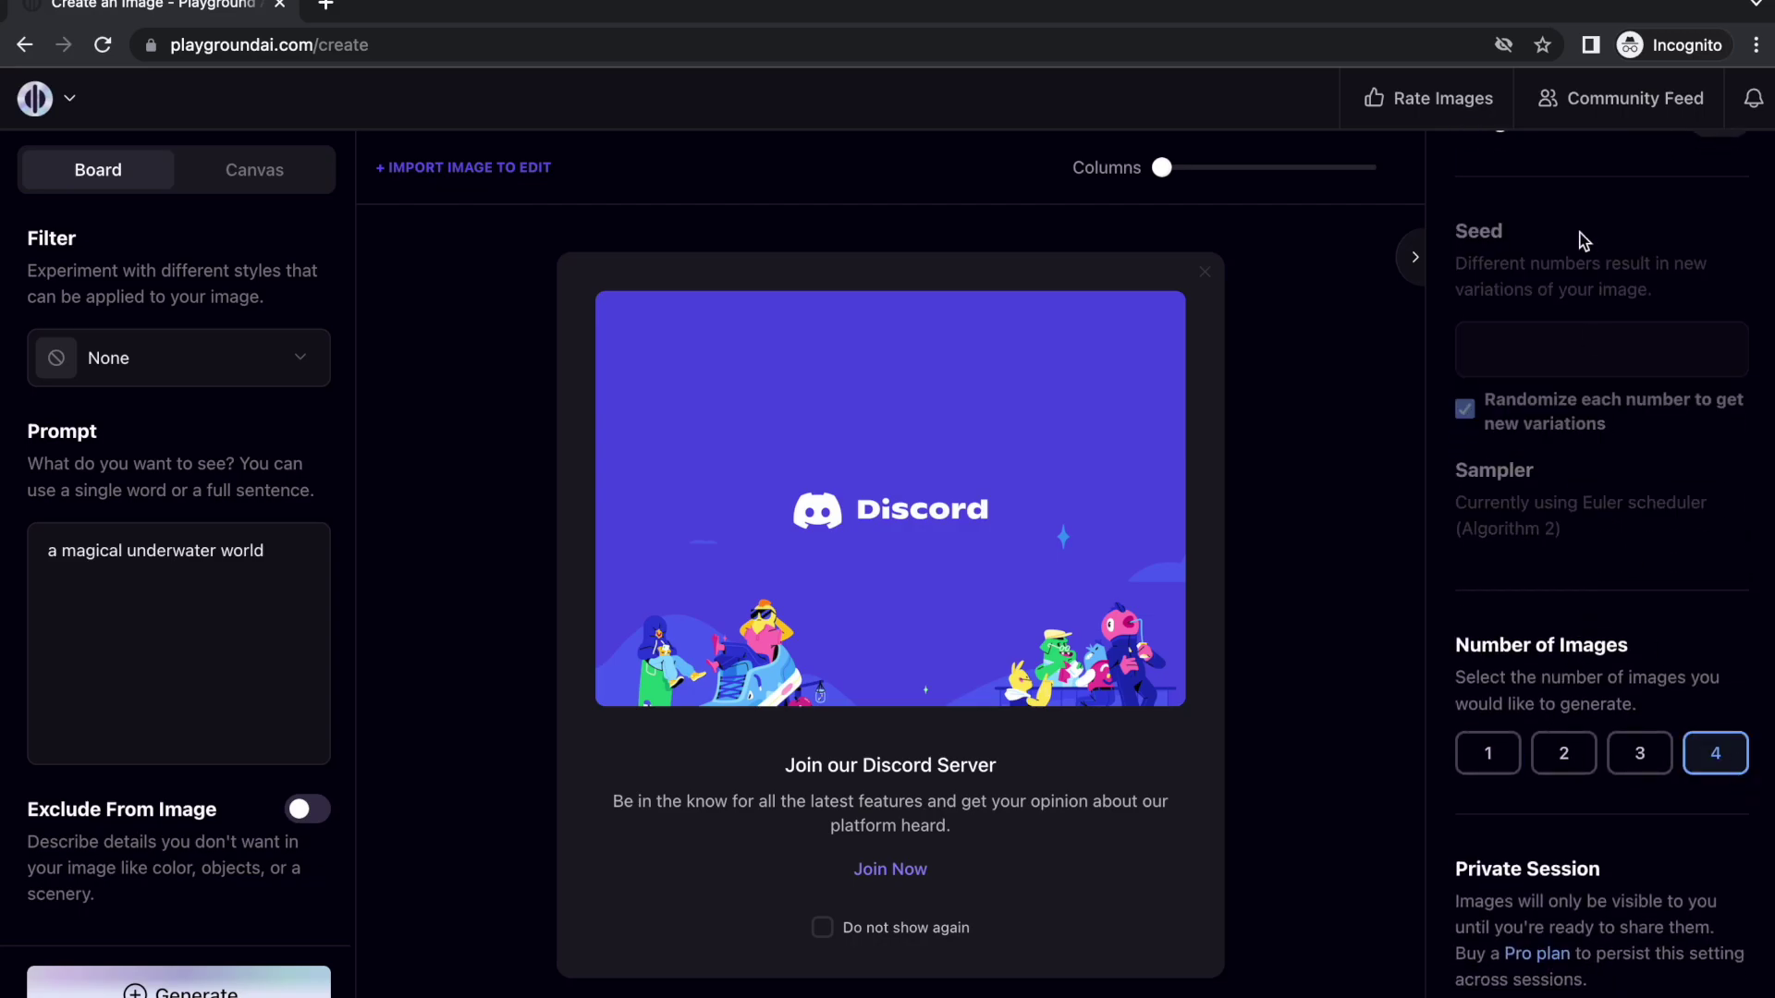
Dismiss the Discord server invitation, generate the underwater images and look through the results
scroll(1650, 666, up, 8)
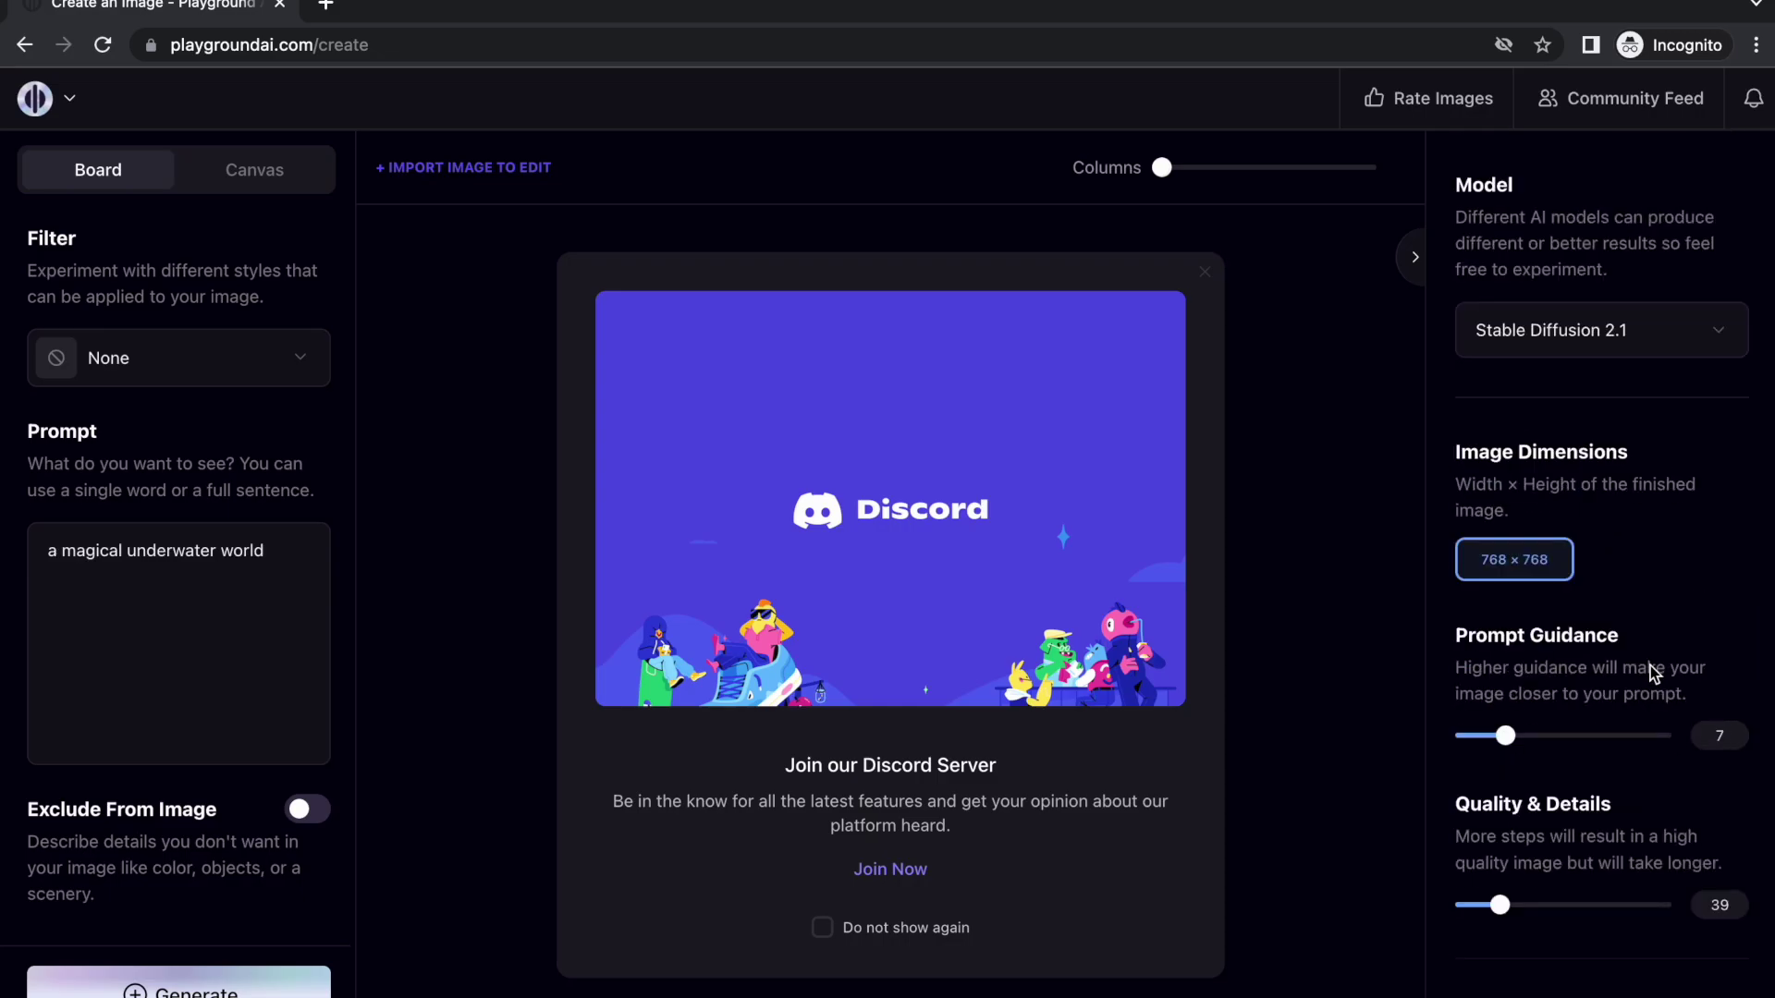
click(1205, 271)
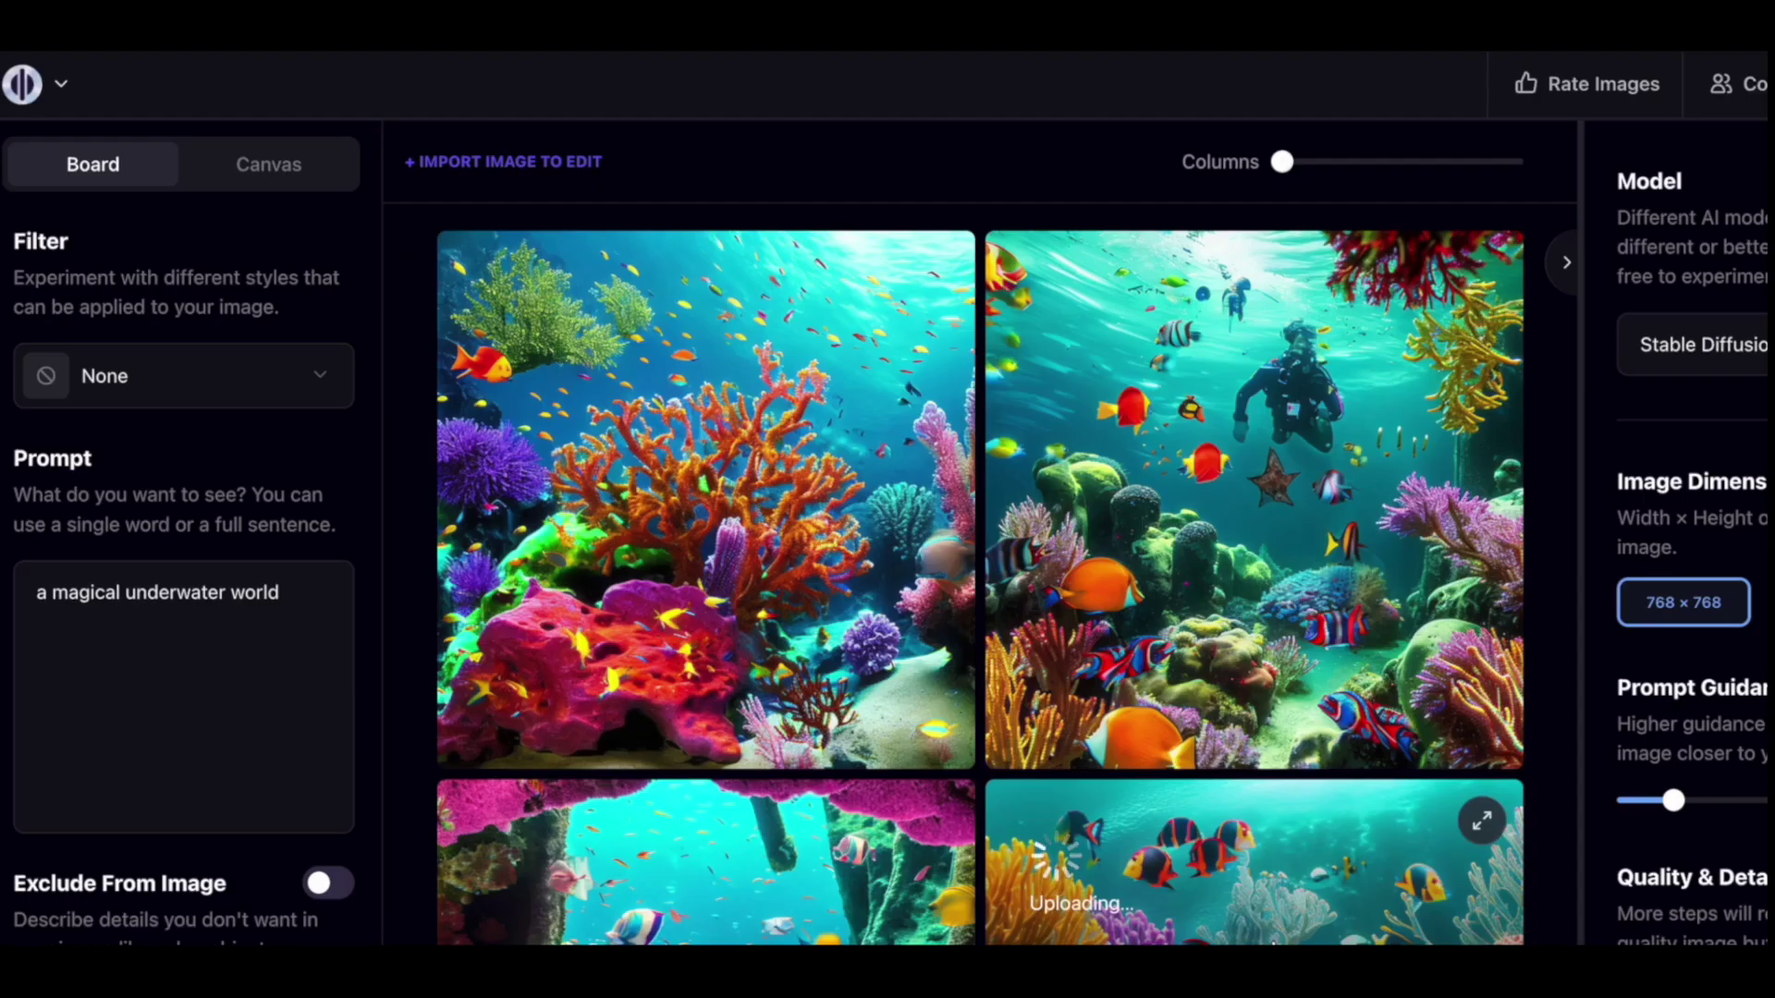
scroll(1254, 767, down, 2)
scroll(1254, 767, up, 2)
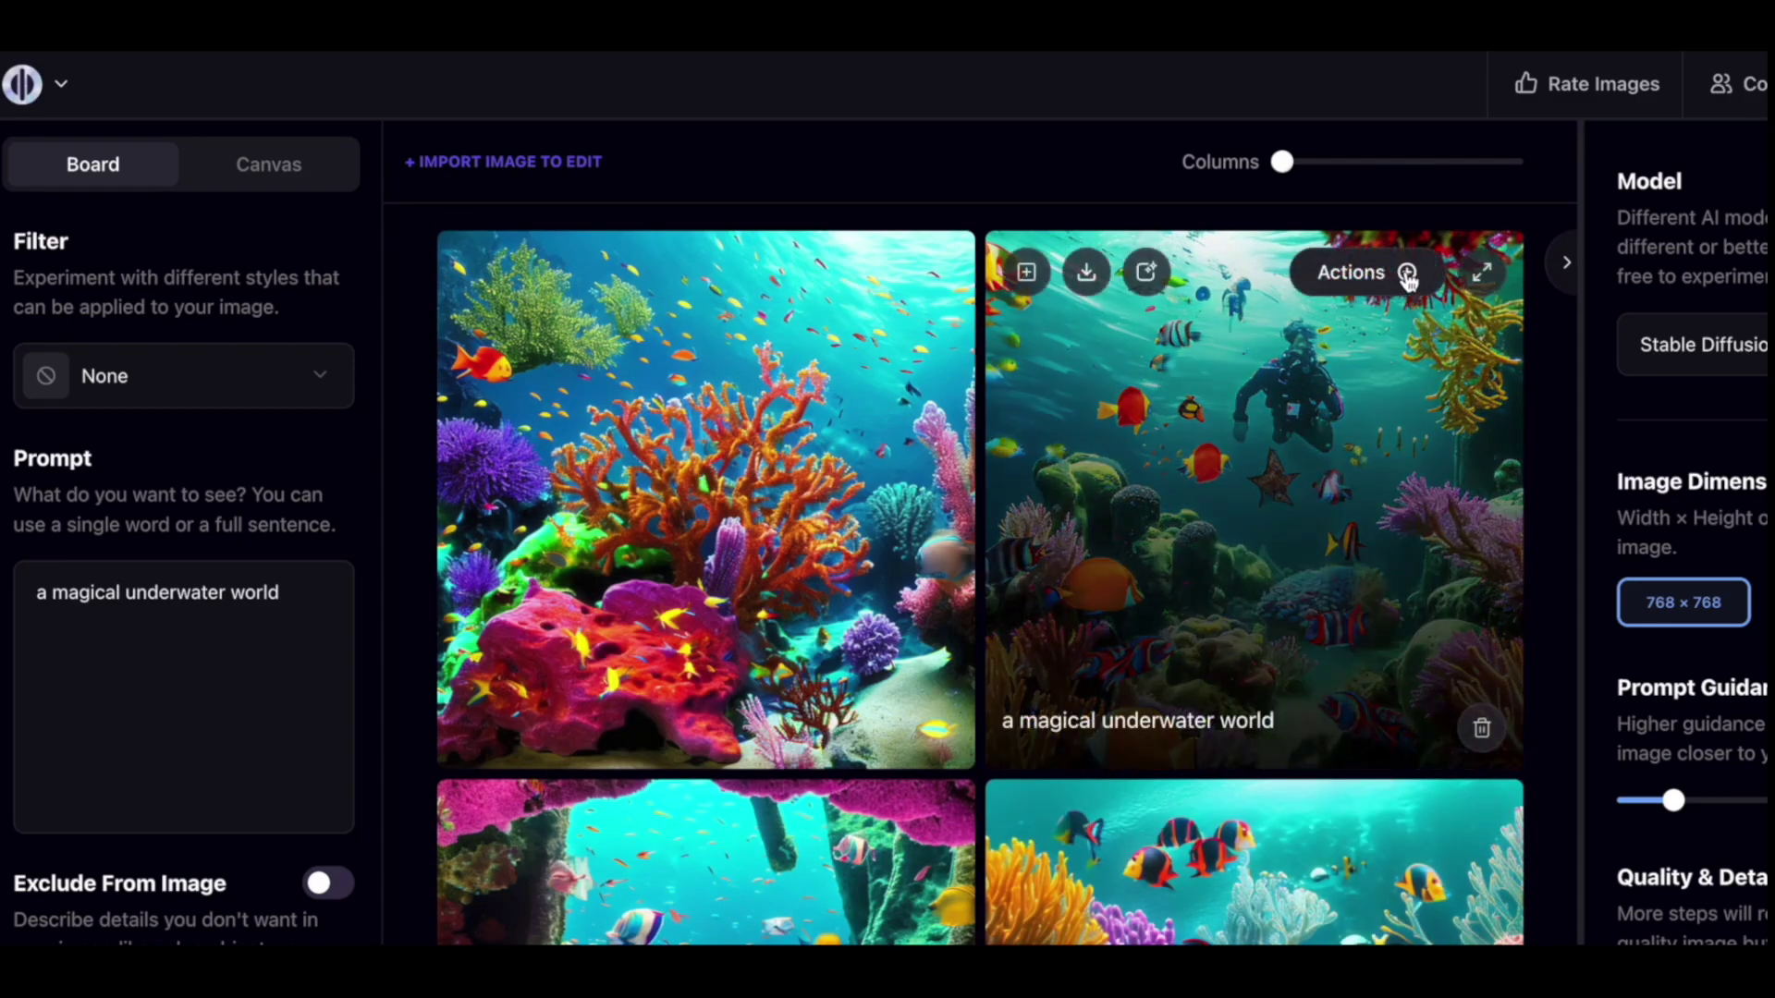
Open the generated underwater image with the diver for editing in Canvas
click(1407, 274)
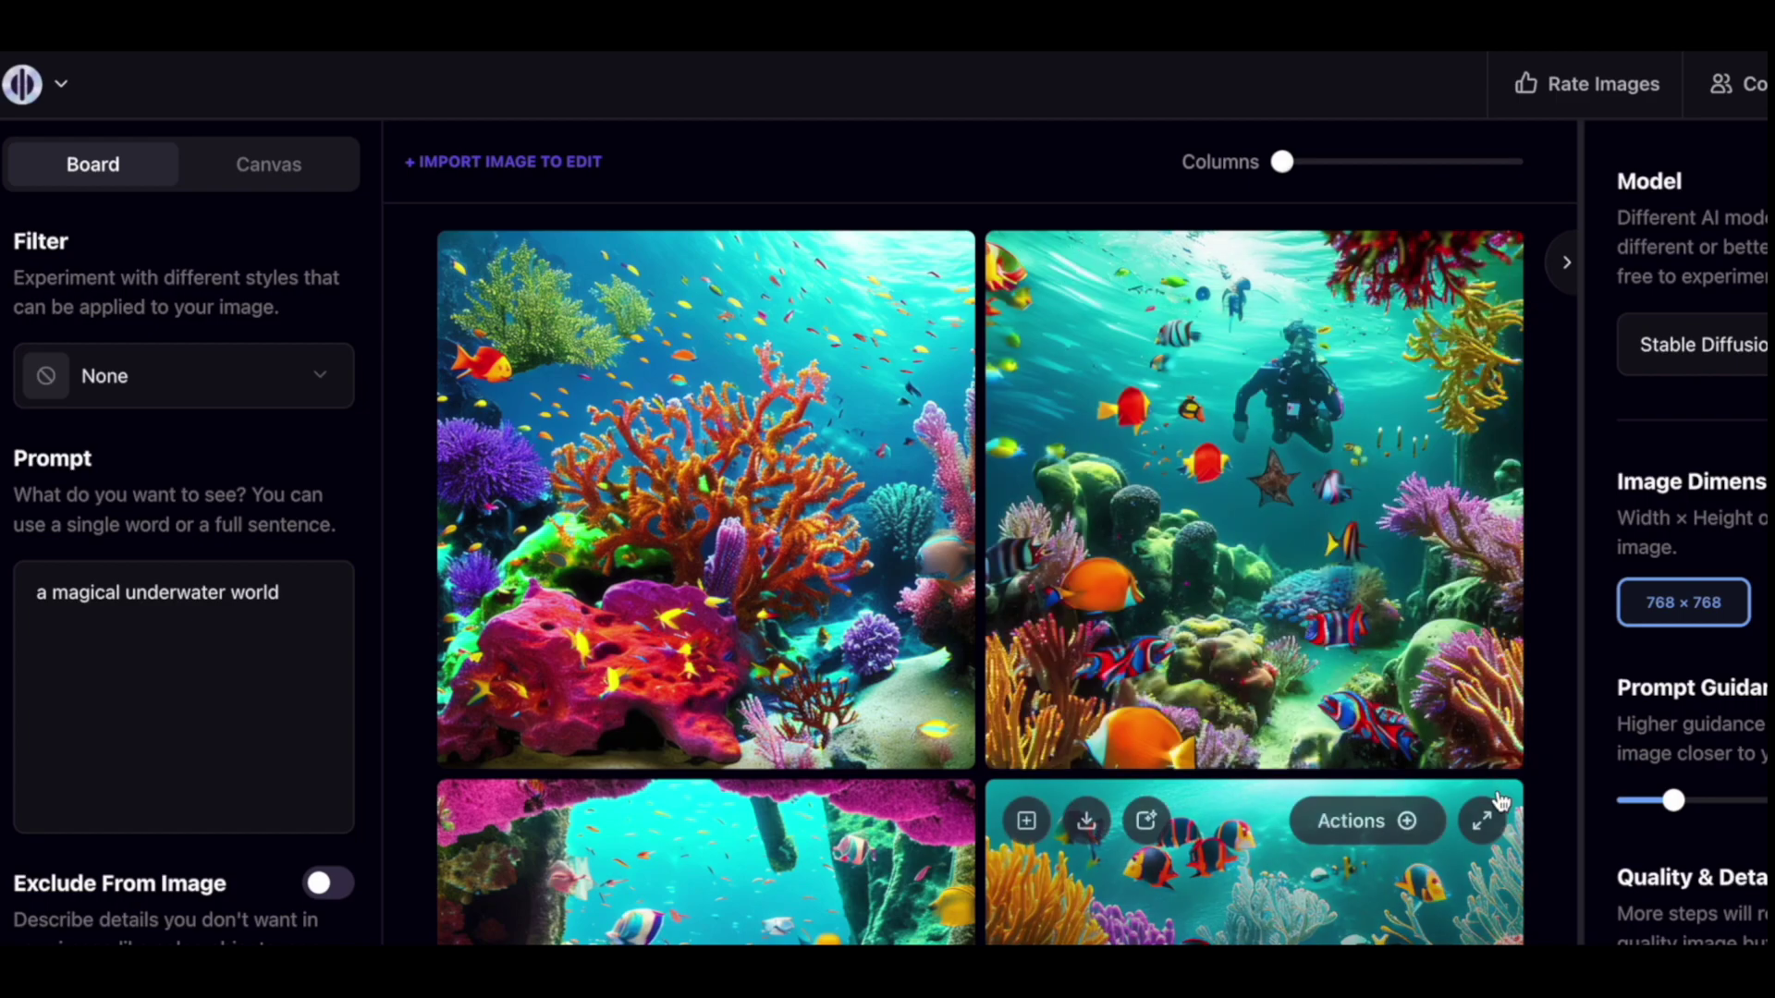
click(1406, 270)
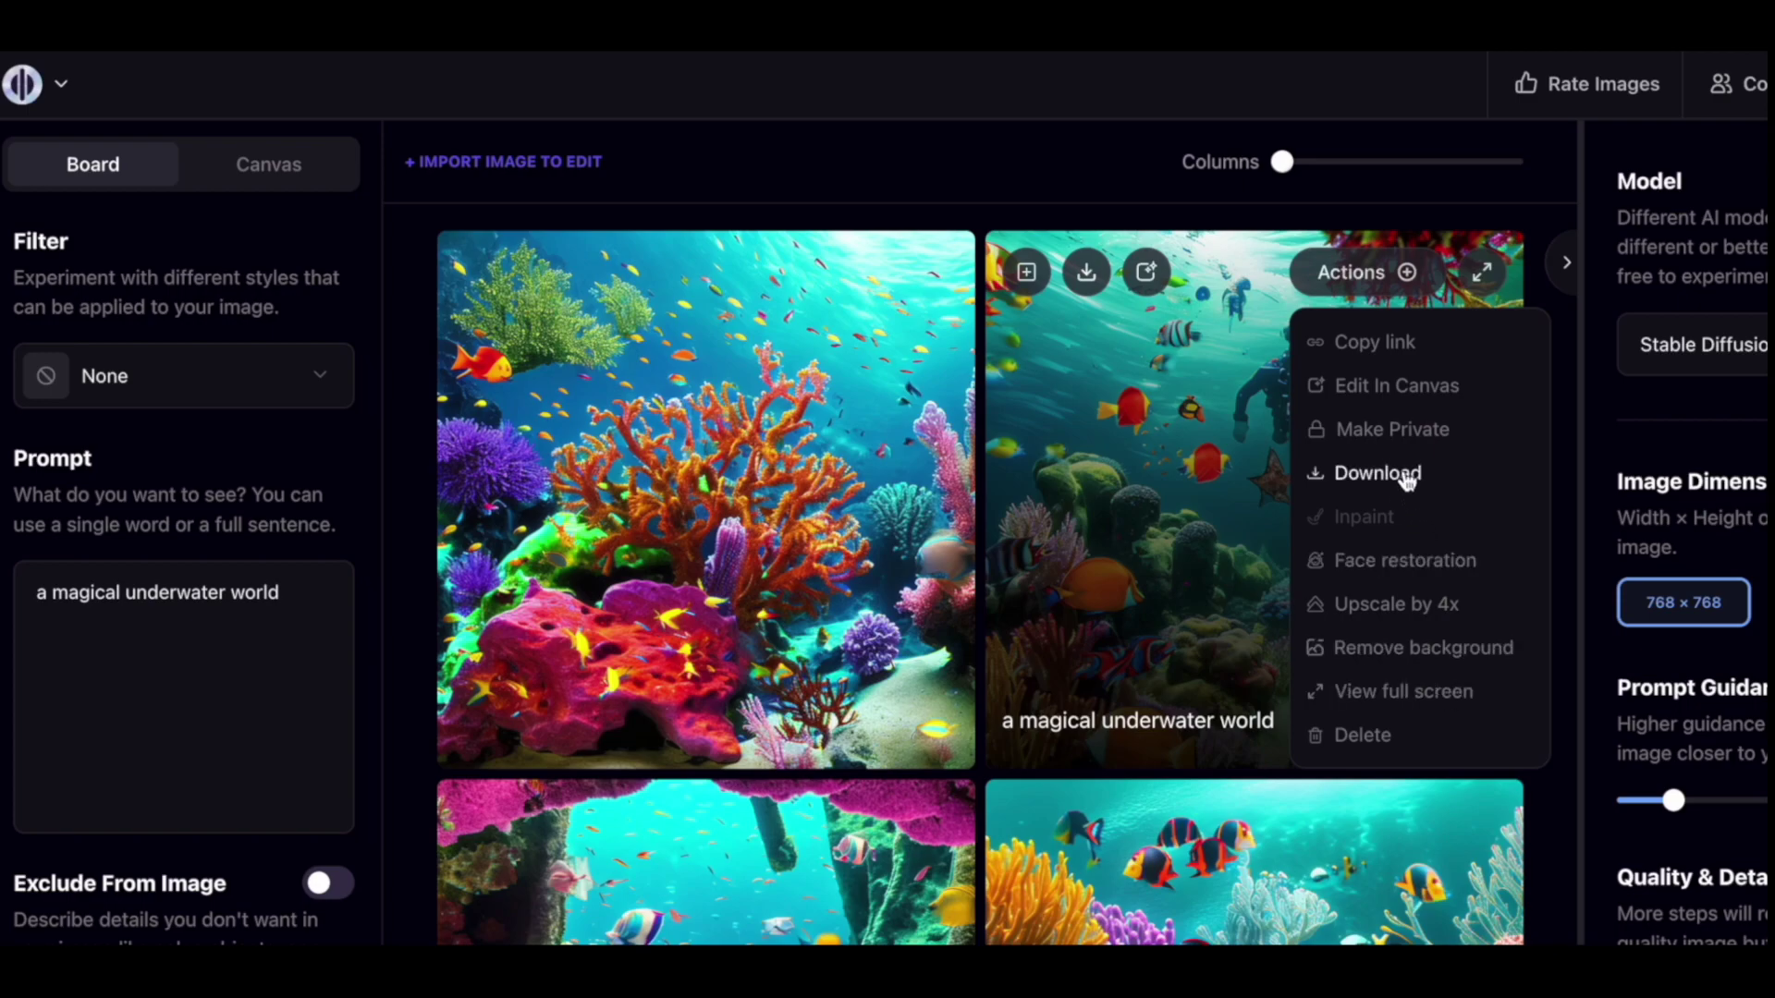
click(1392, 389)
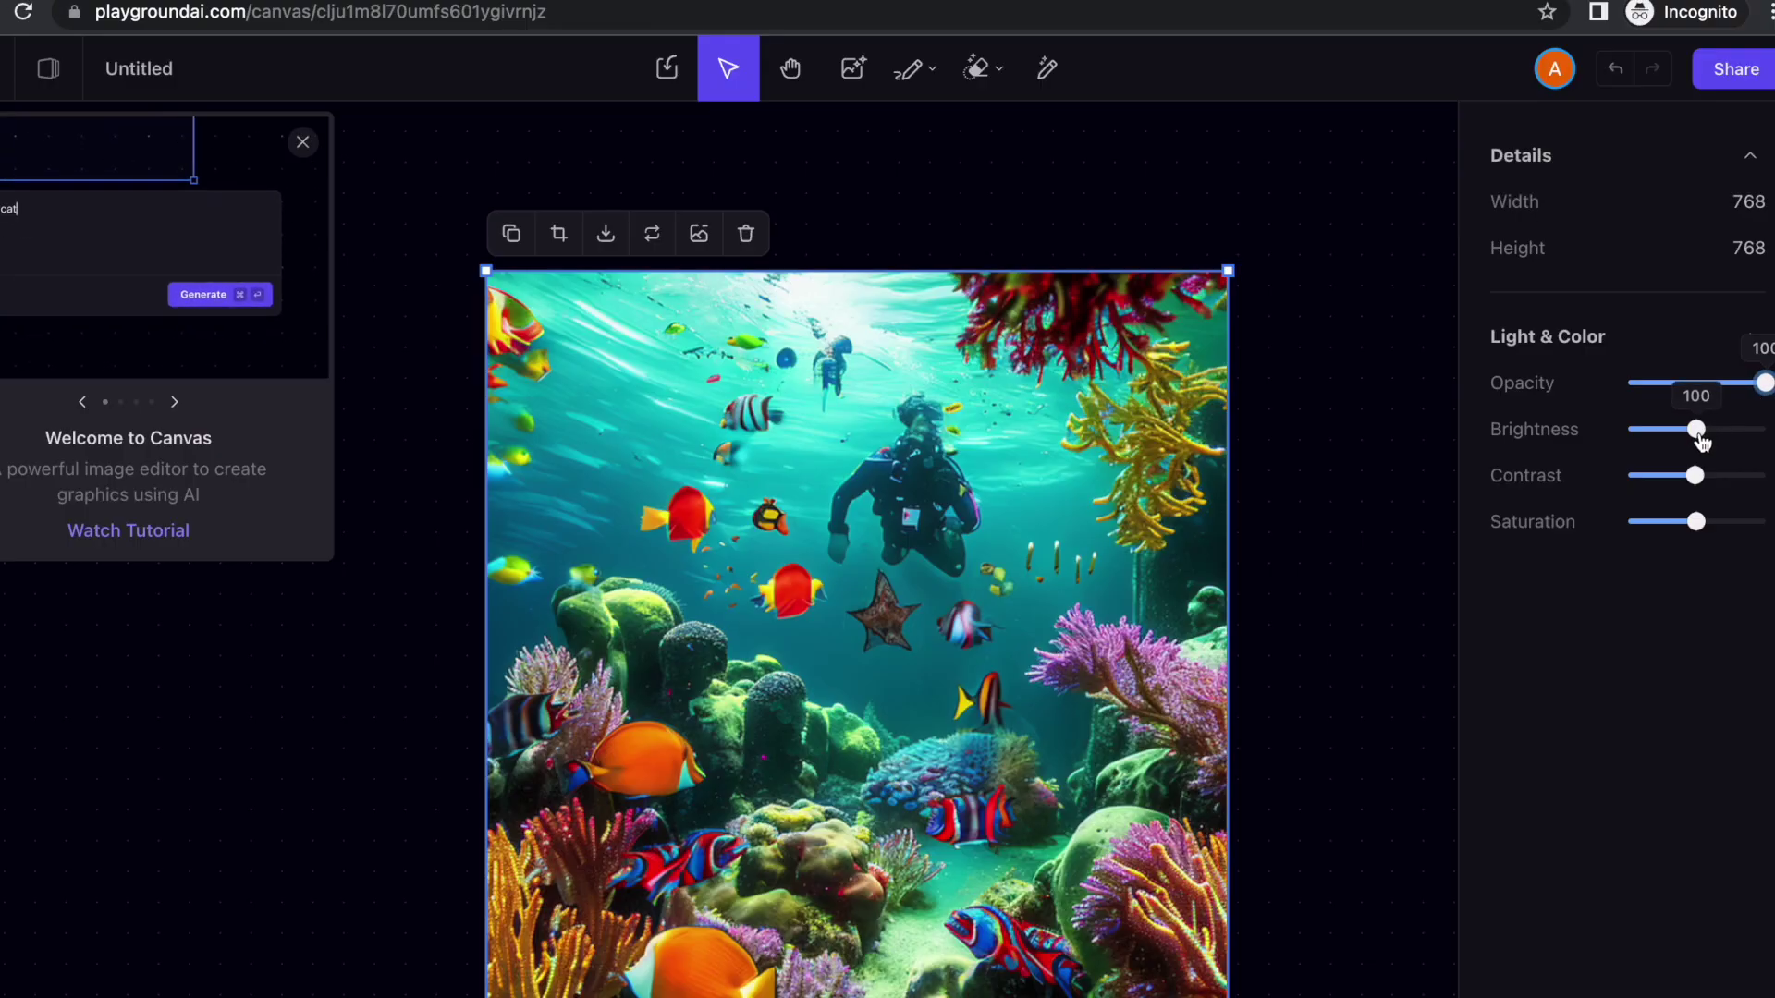
Slightly raise the contrast of the diver image
drag(1699, 431, 1710, 479)
click(1695, 521)
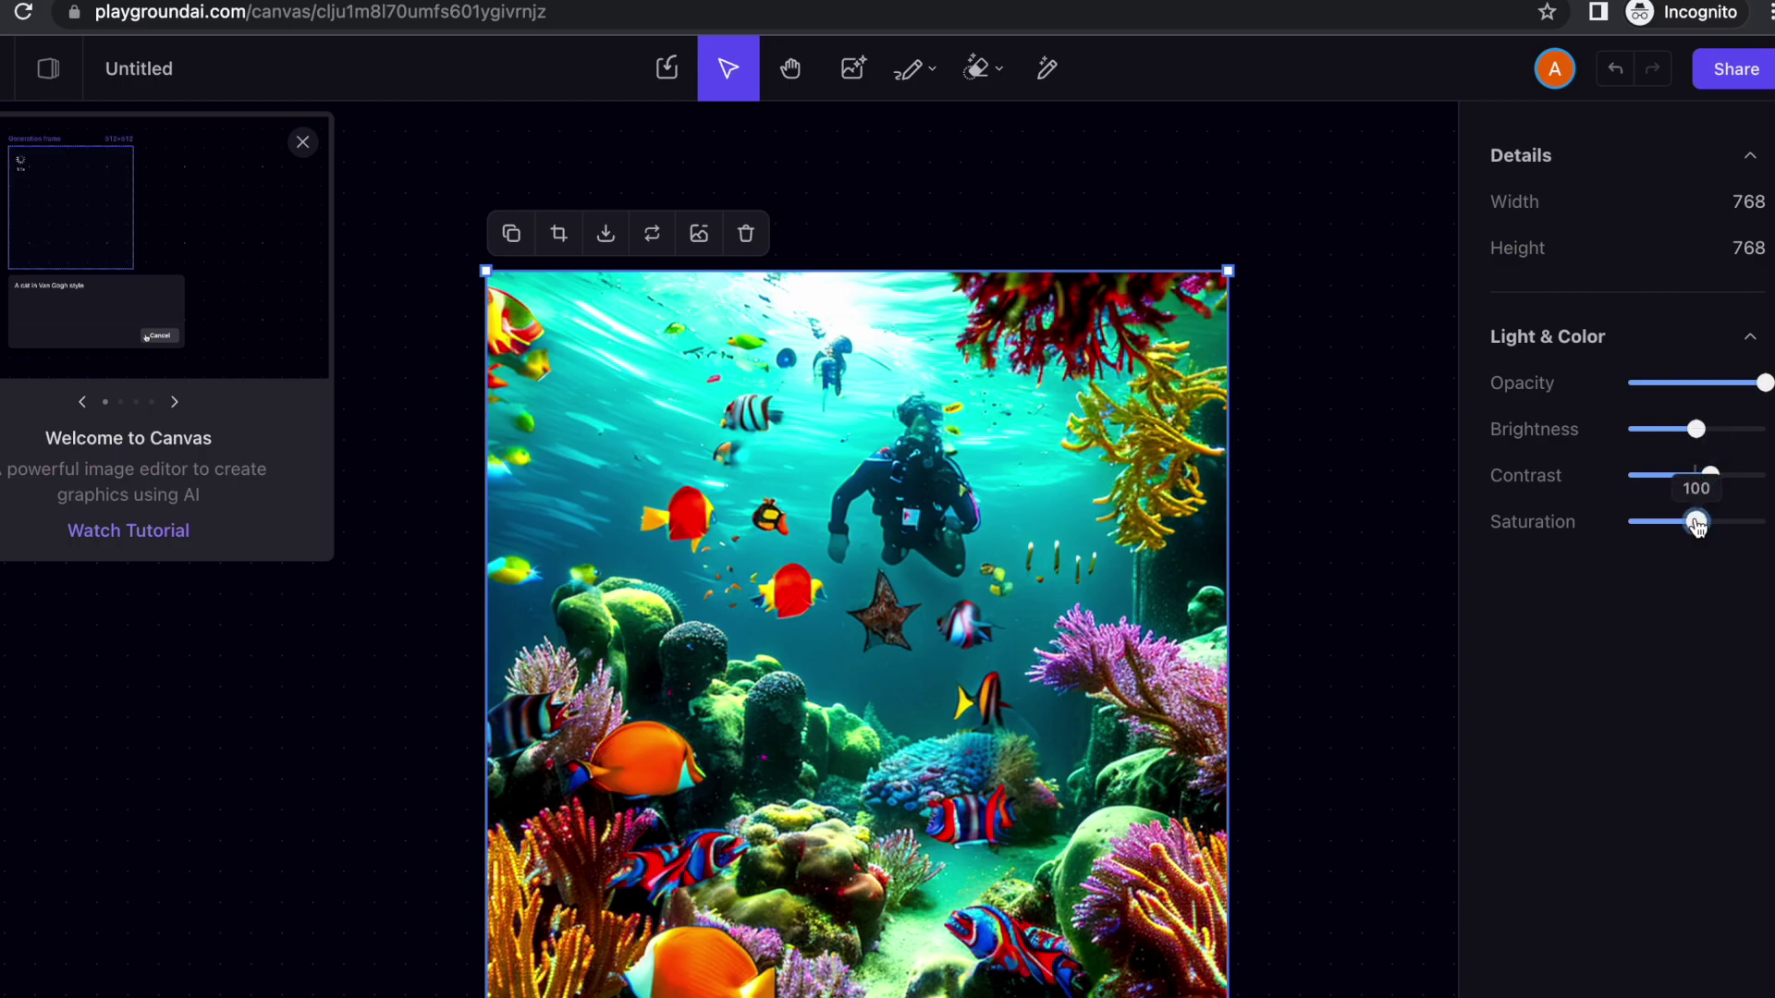
click(1750, 158)
click(1750, 159)
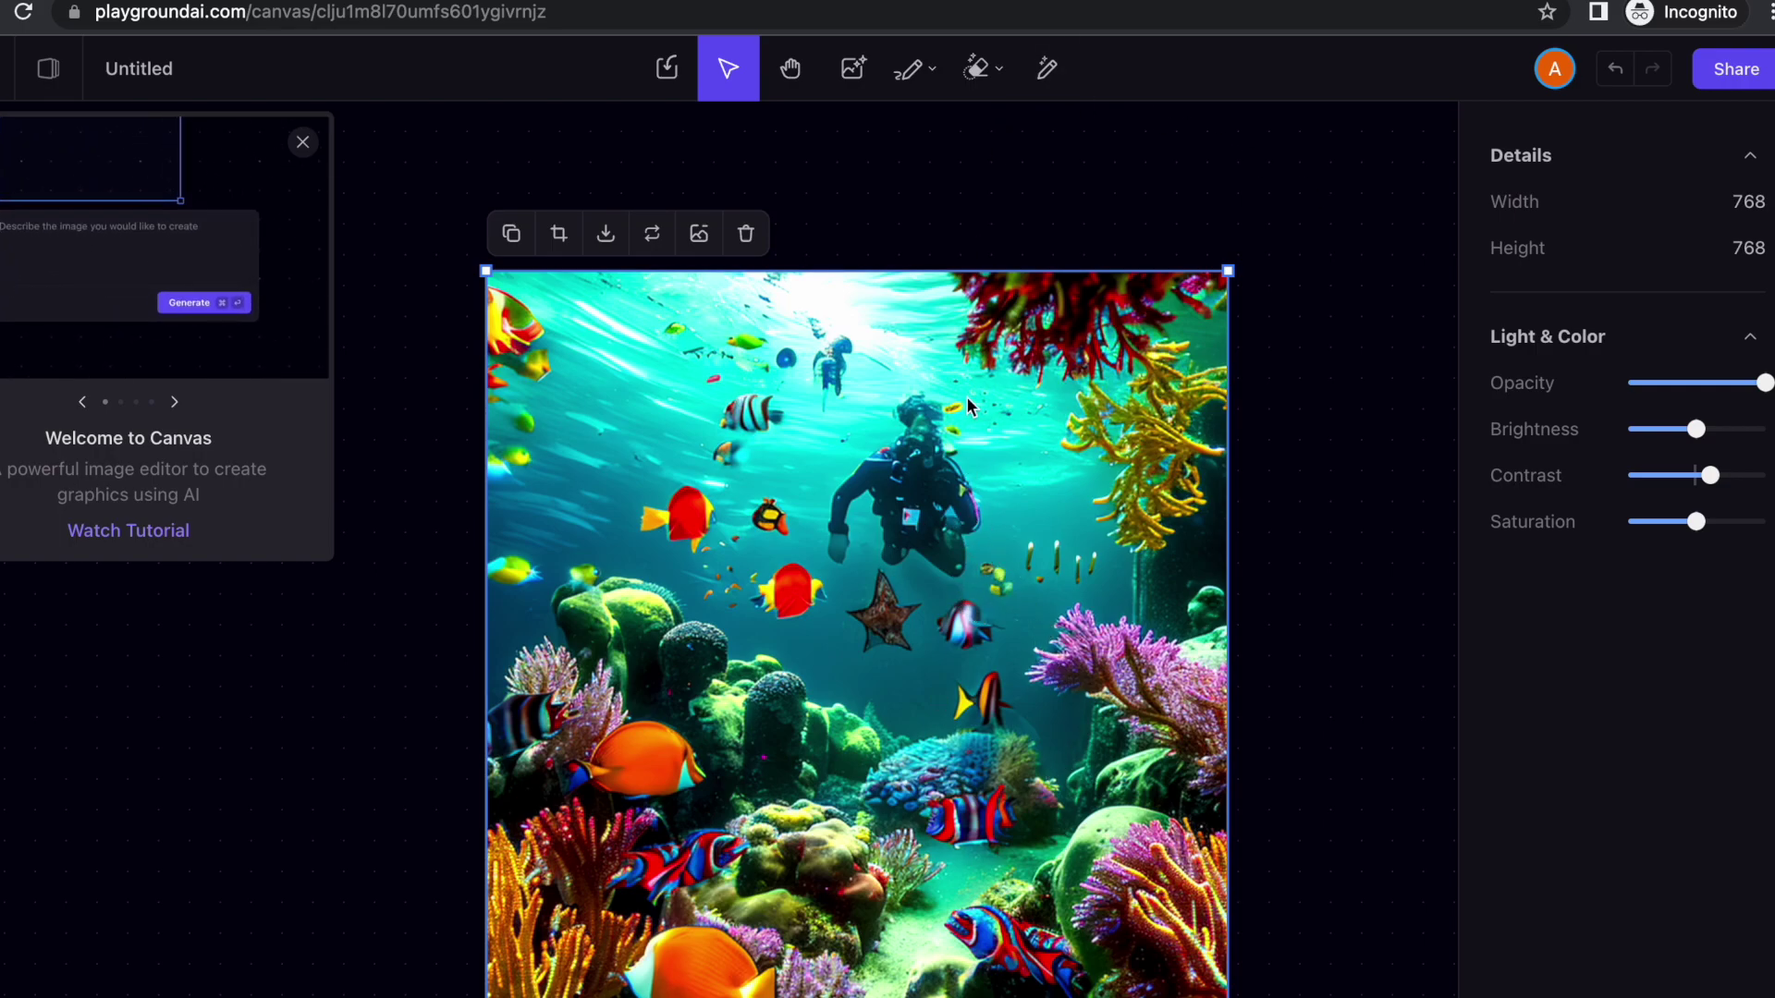
Mask the diver with the object eraser at brush size 48 and erase it from the image
click(982, 85)
mouse_move(927, 518)
mouse_down()
mouse_move(923, 436)
mouse_move(924, 508)
mouse_move(921, 425)
mouse_move(842, 537)
mouse_move(913, 436)
mouse_move(961, 518)
mouse_move(949, 543)
mouse_move(894, 510)
mouse_move(955, 570)
mouse_move(886, 547)
mouse_move(922, 548)
mouse_move(948, 506)
mouse_move(943, 449)
mouse_move(913, 425)
mouse_move(931, 475)
mouse_up()
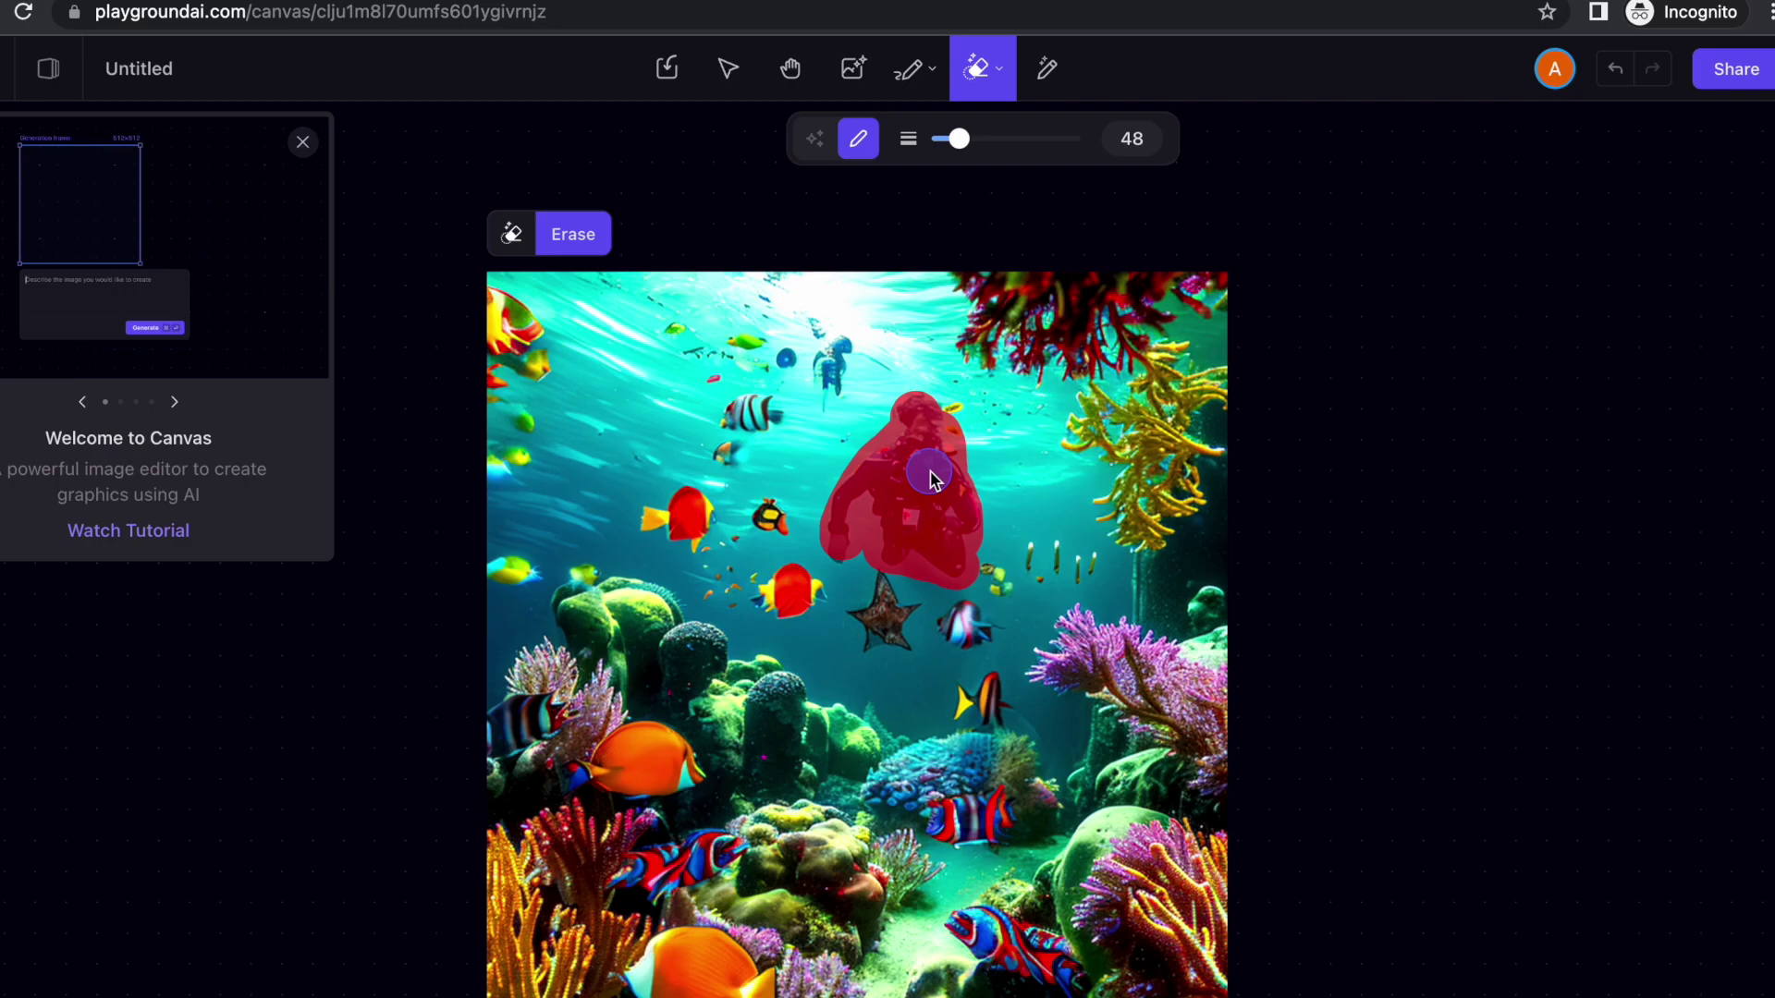
click(573, 235)
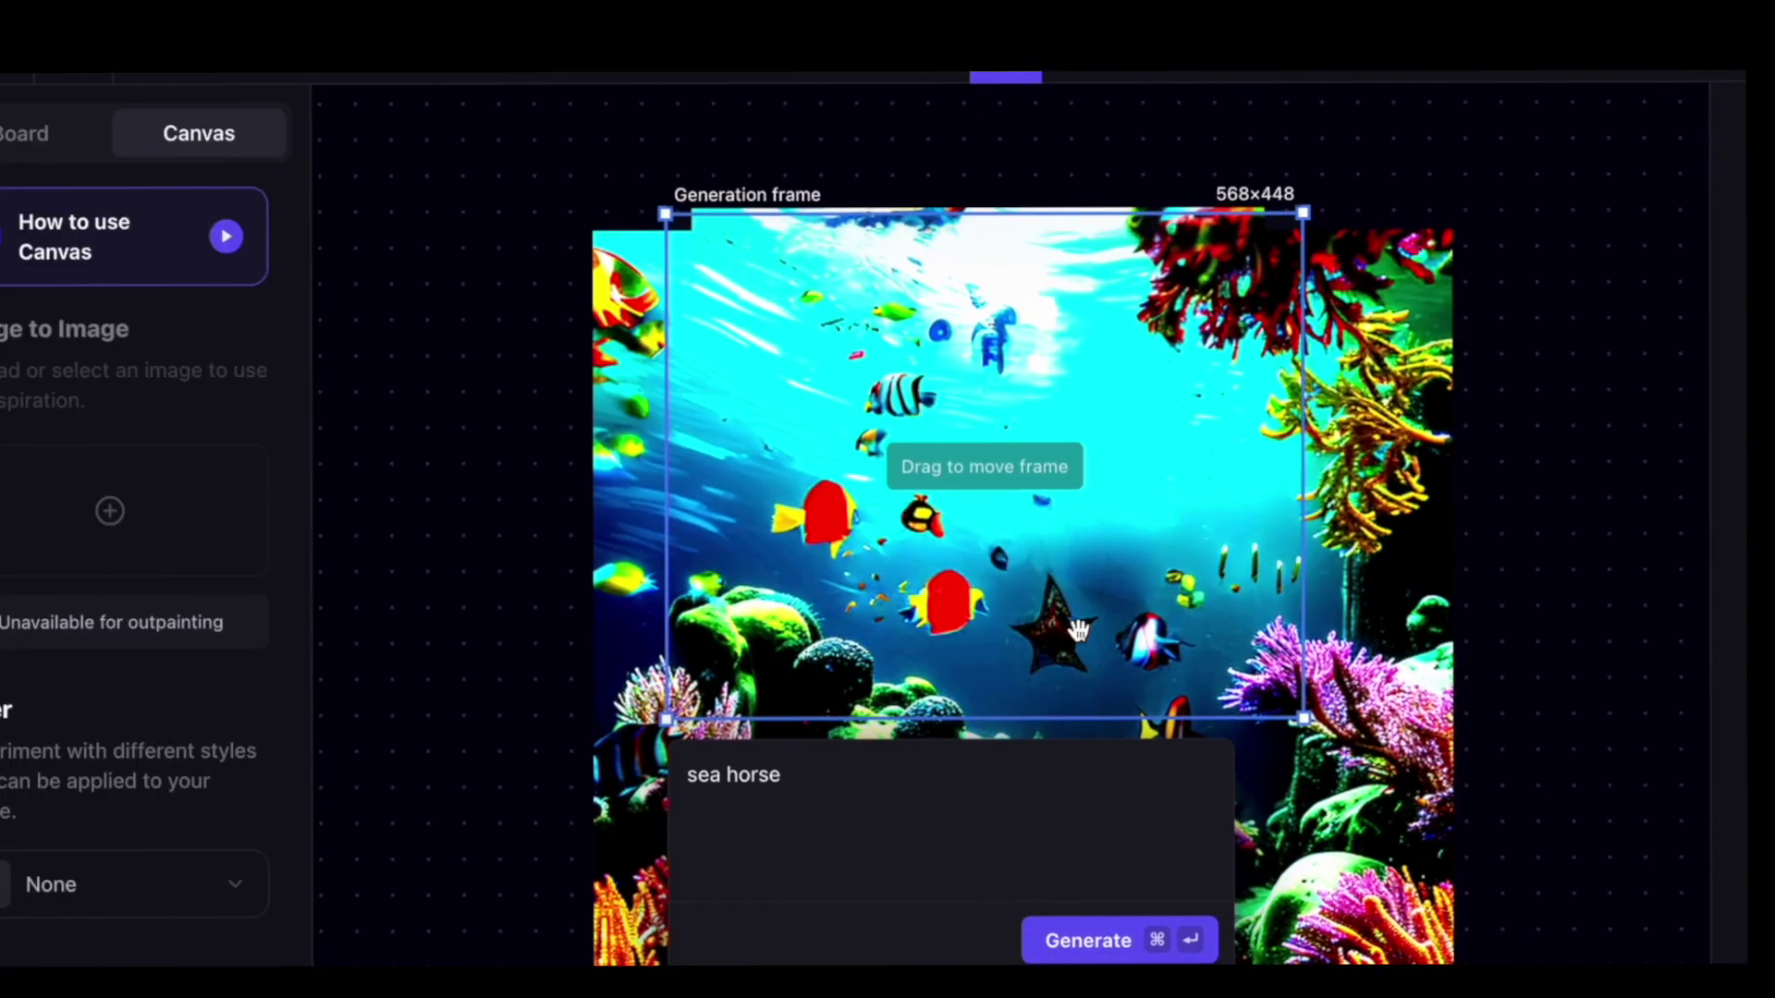
Fit the generation frame to the image, shift it past the right edge and extend the scene with "a magical underwater world"
scroll(1079, 630, right, 3)
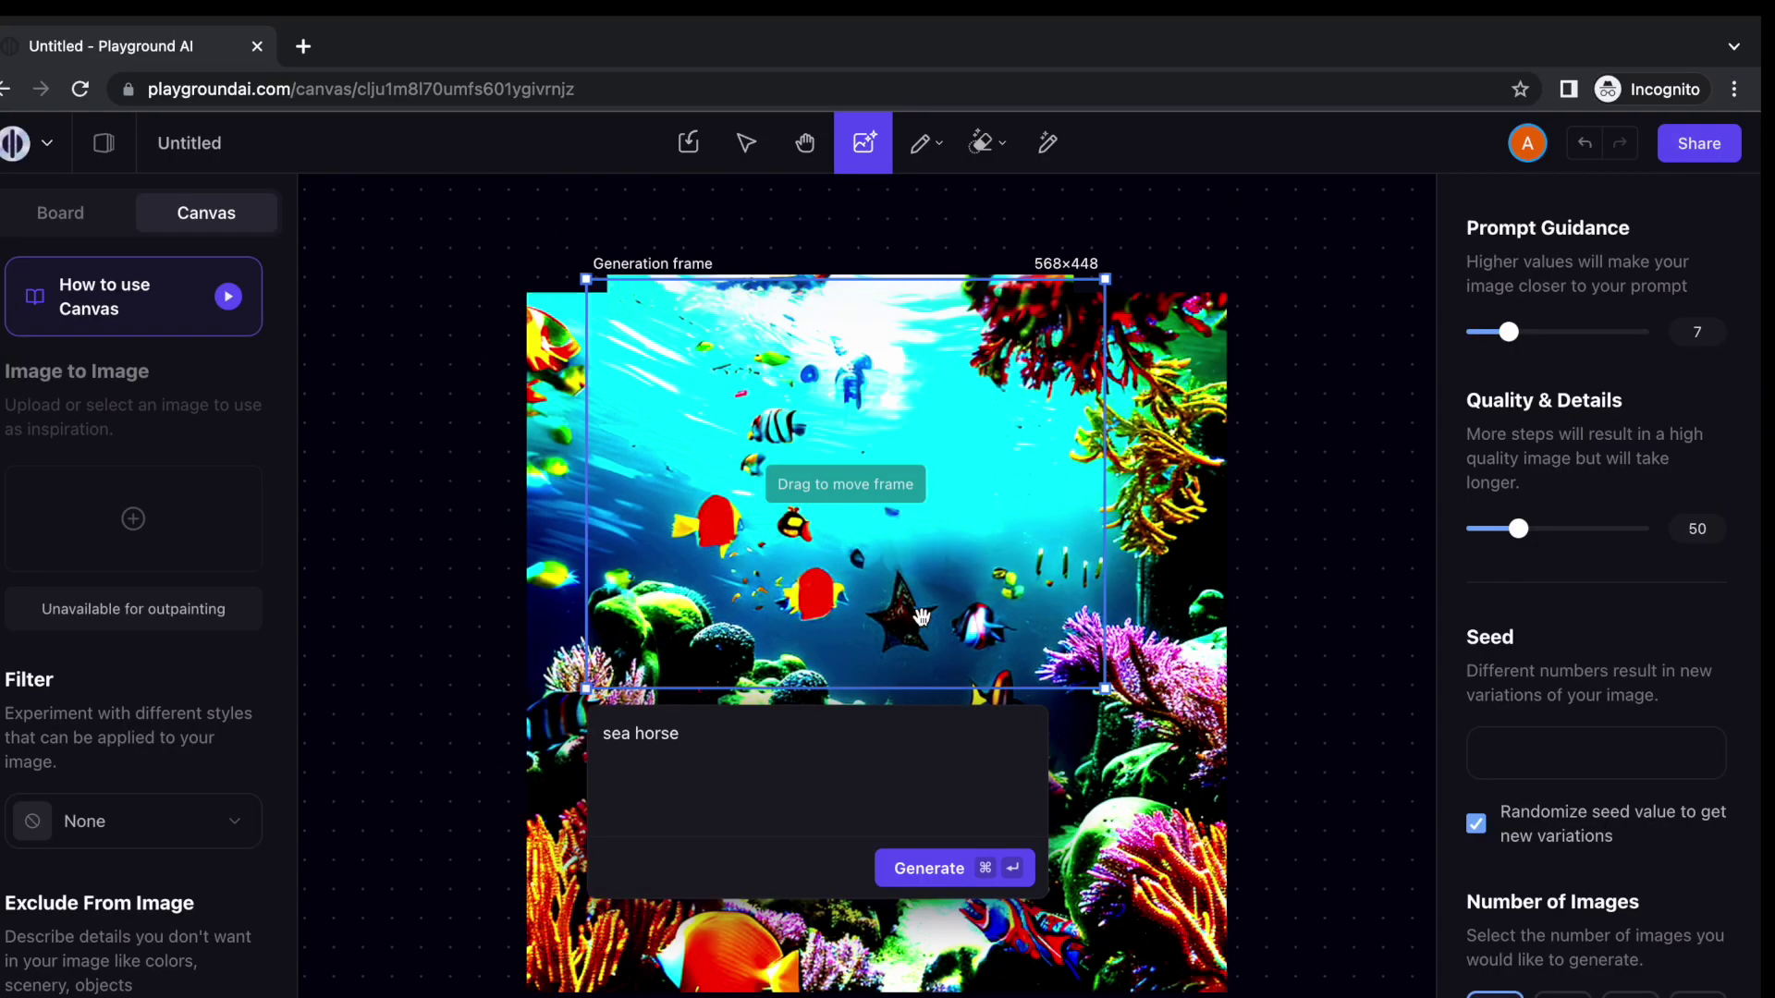
scroll(921, 616, right, 3)
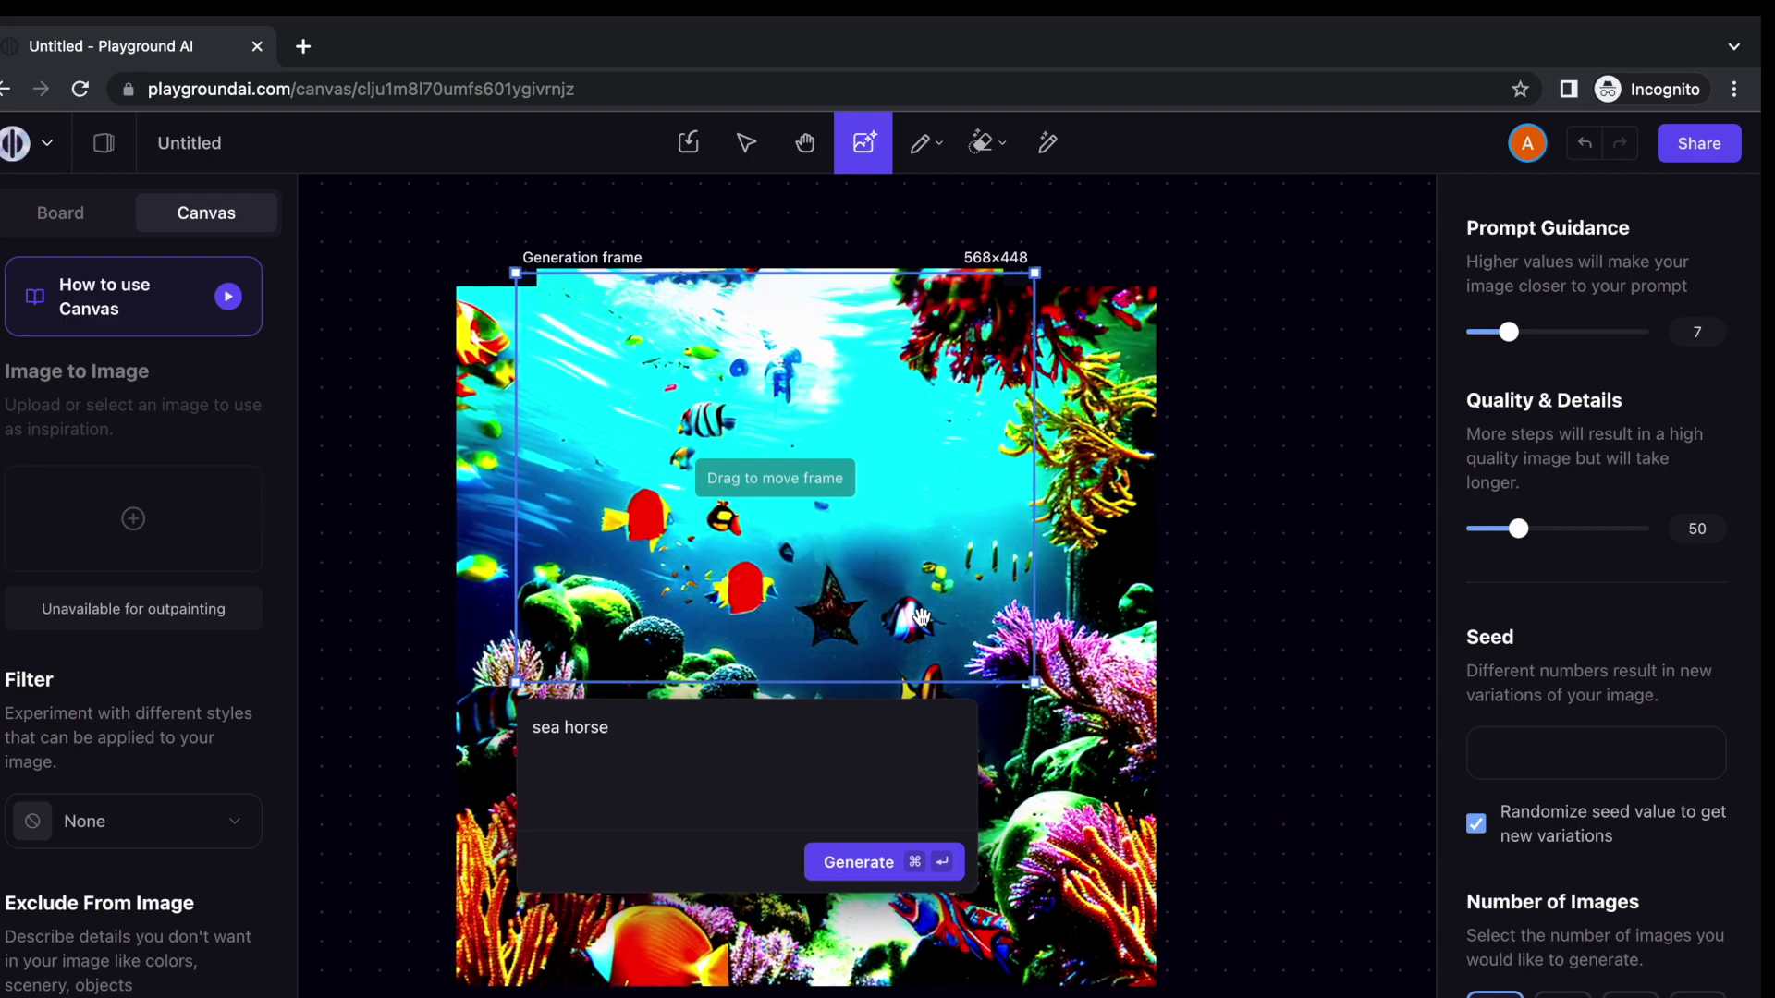
click(1040, 278)
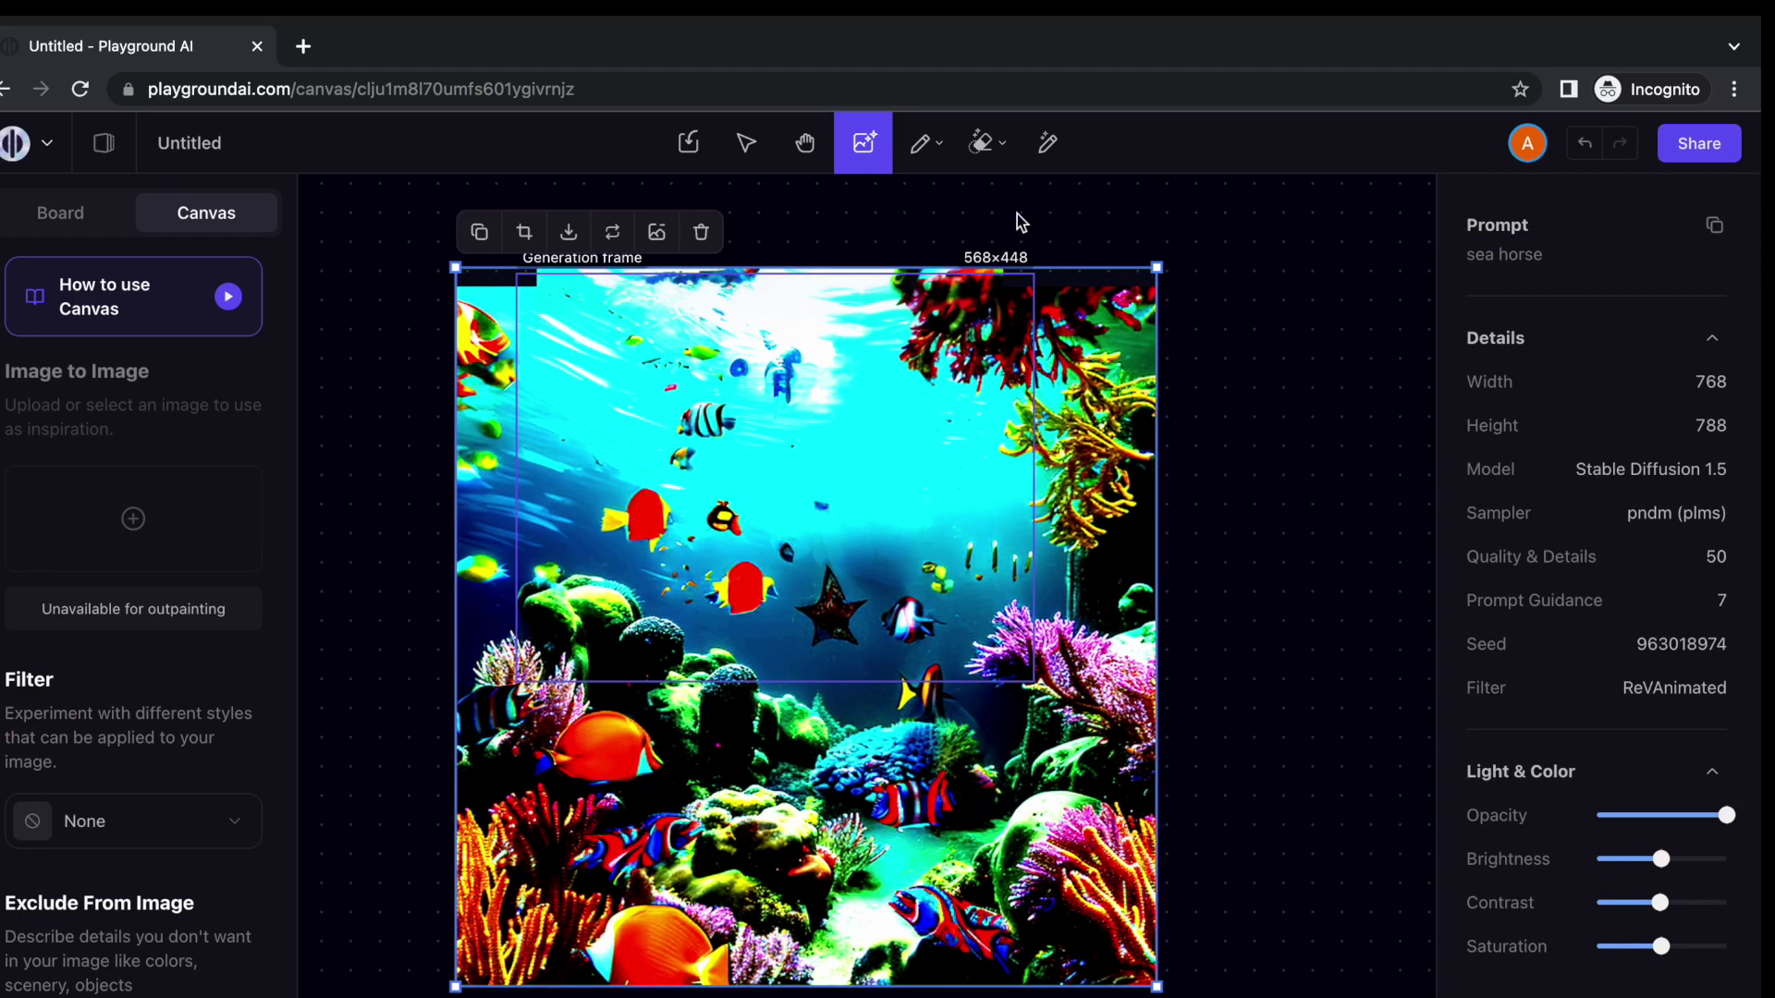
click(868, 150)
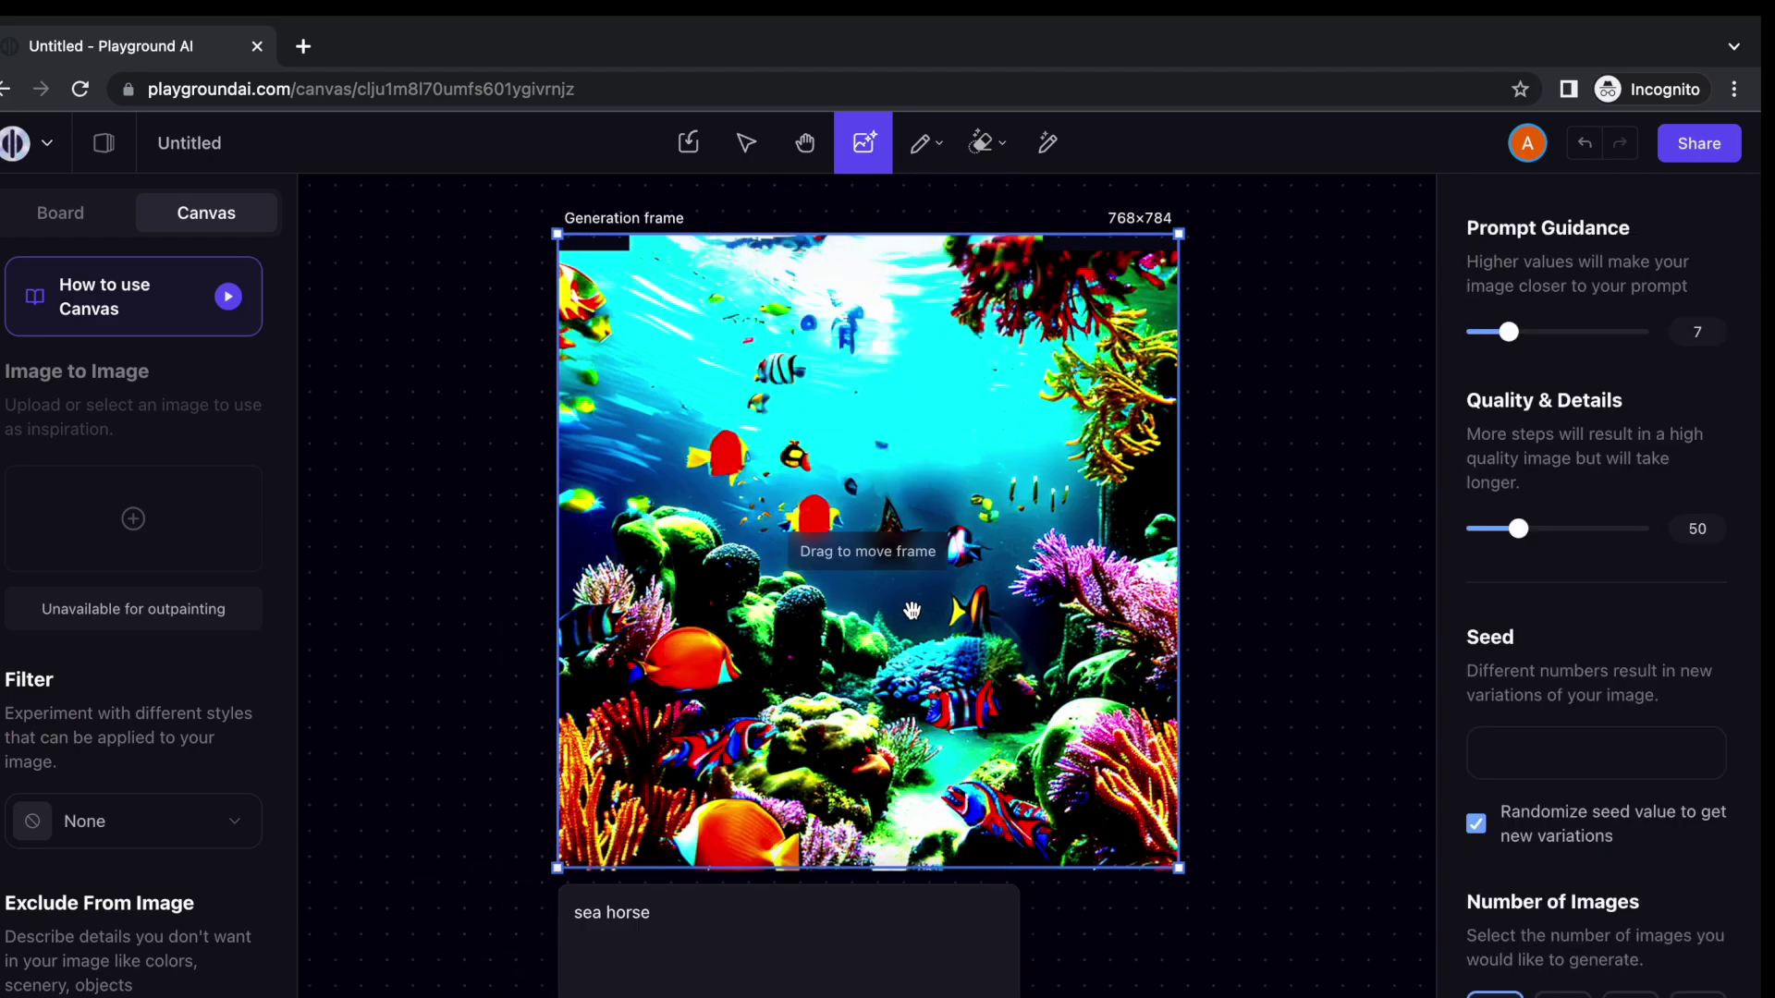
drag(952, 413, 1168, 418)
text(a magical underwater world)
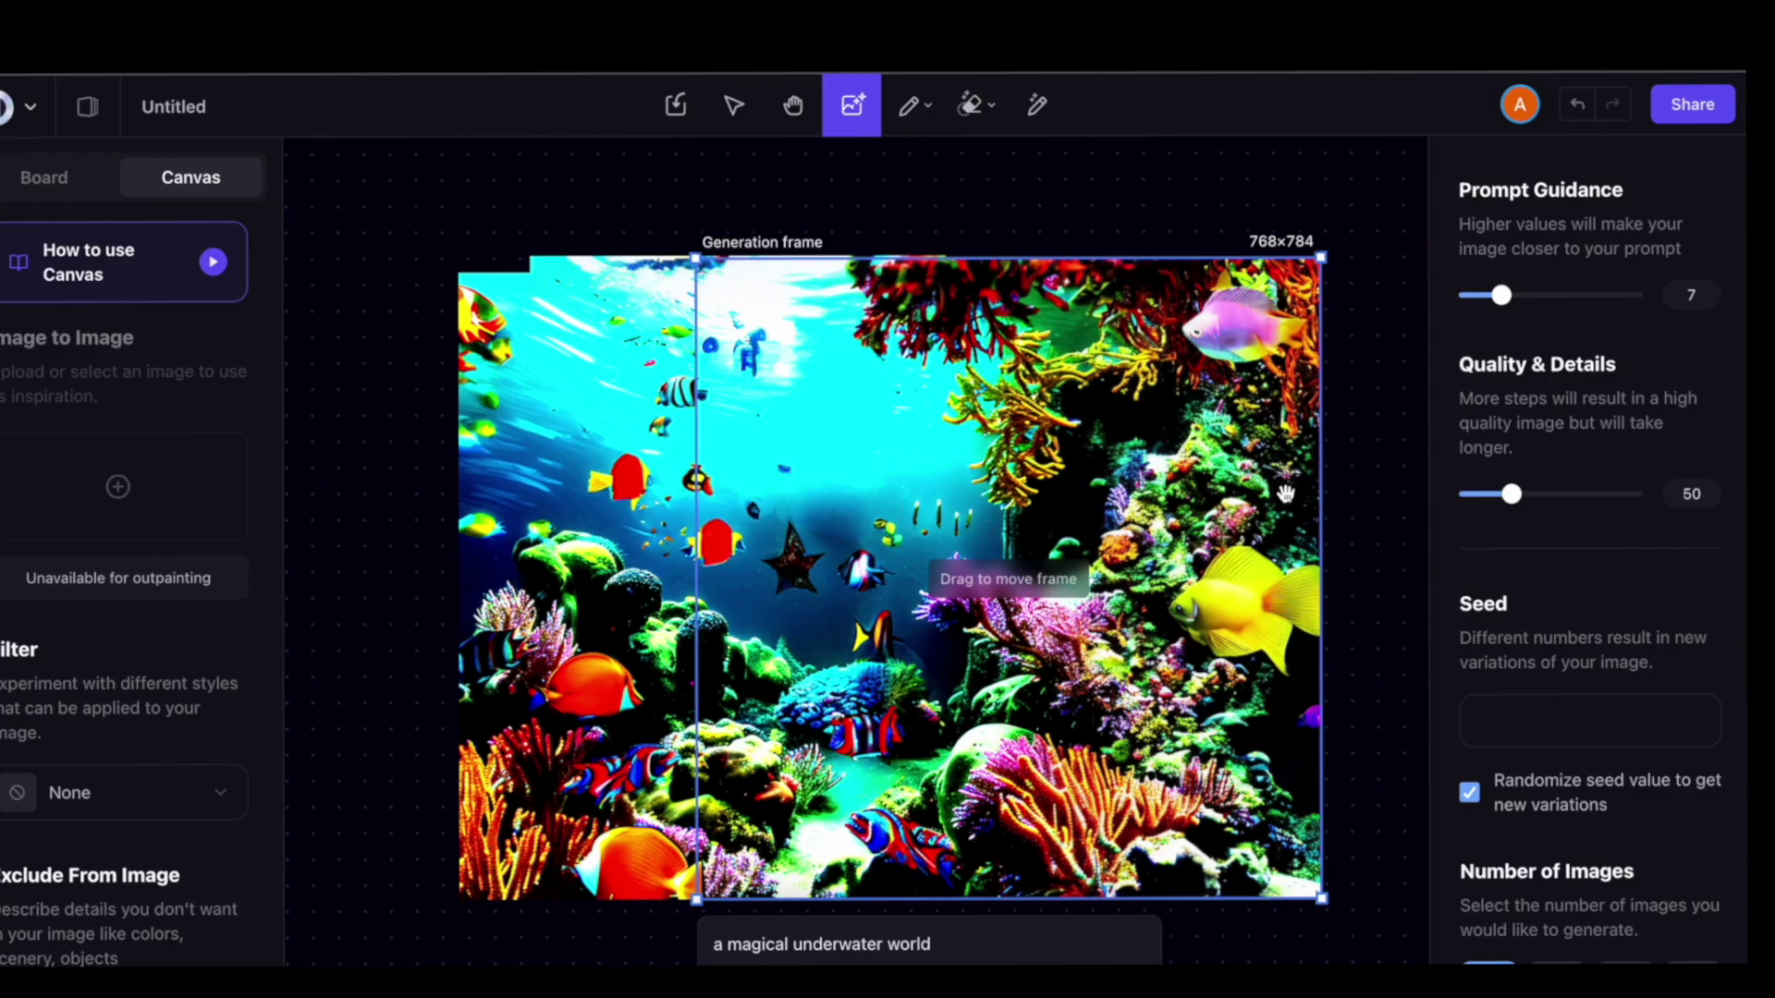
Move the generation frame past the image's left edge and generate an extension of the reef on that side
drag(974, 494, 738, 380)
scroll(915, 563, left, 3)
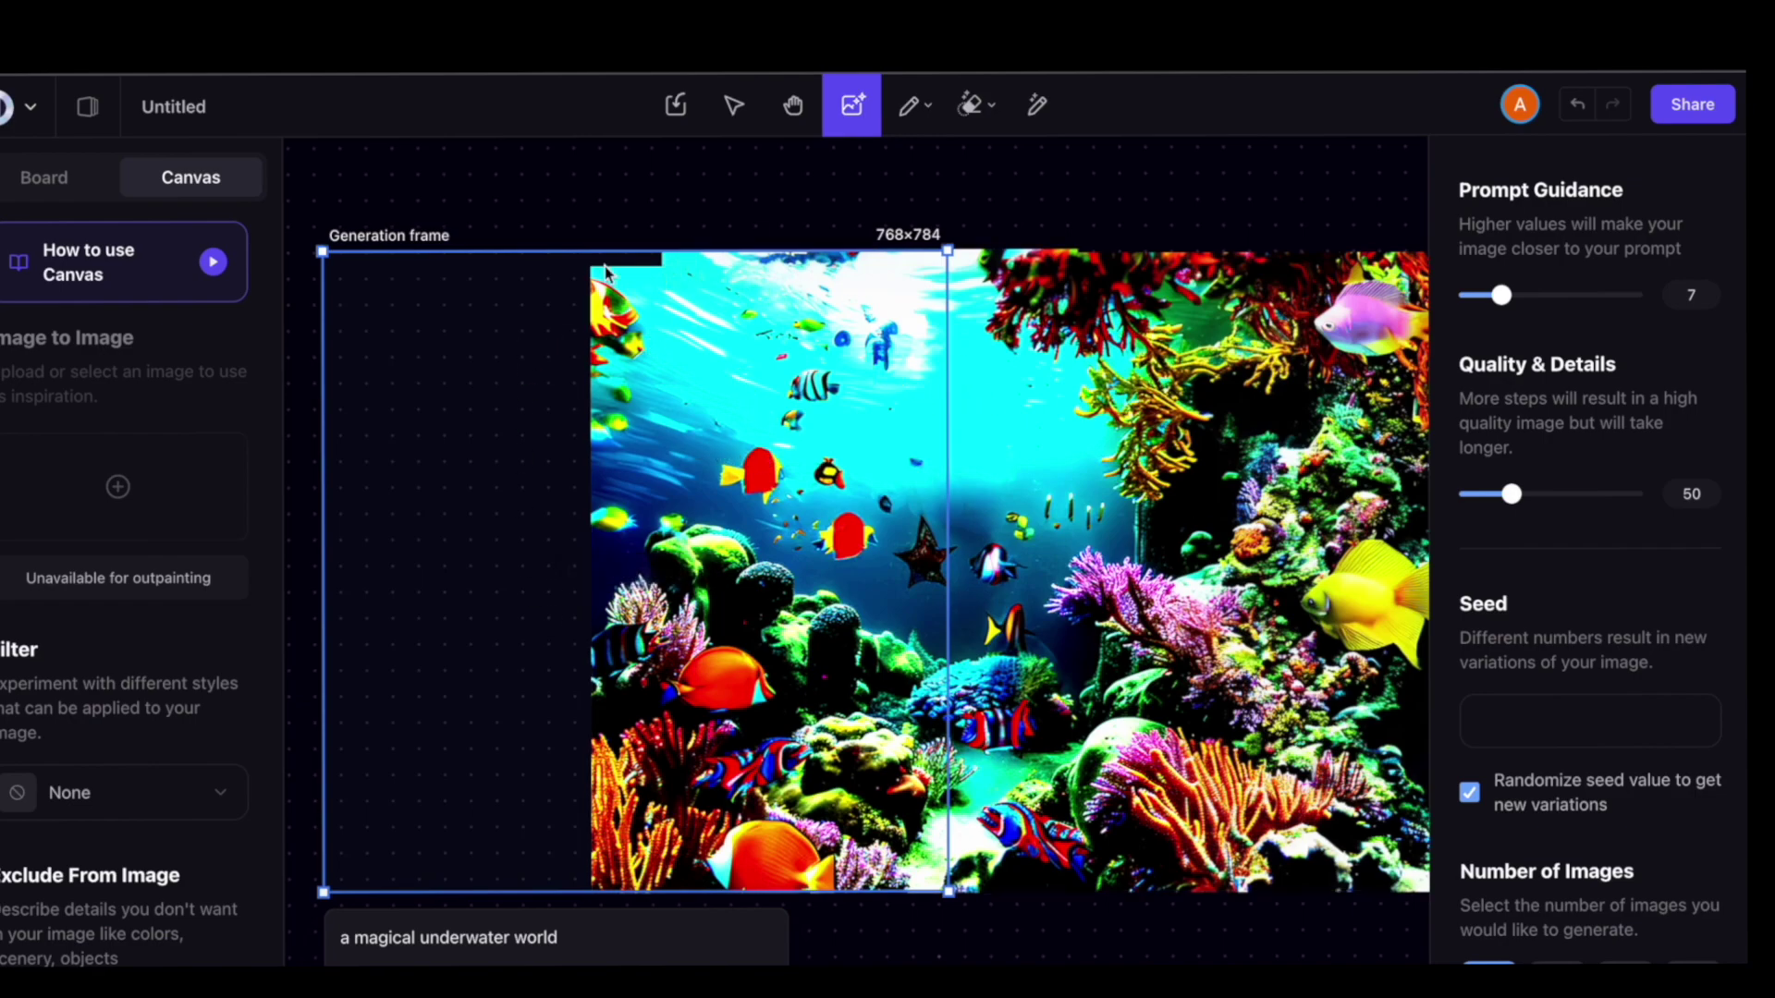
scroll(610, 702, down, 2)
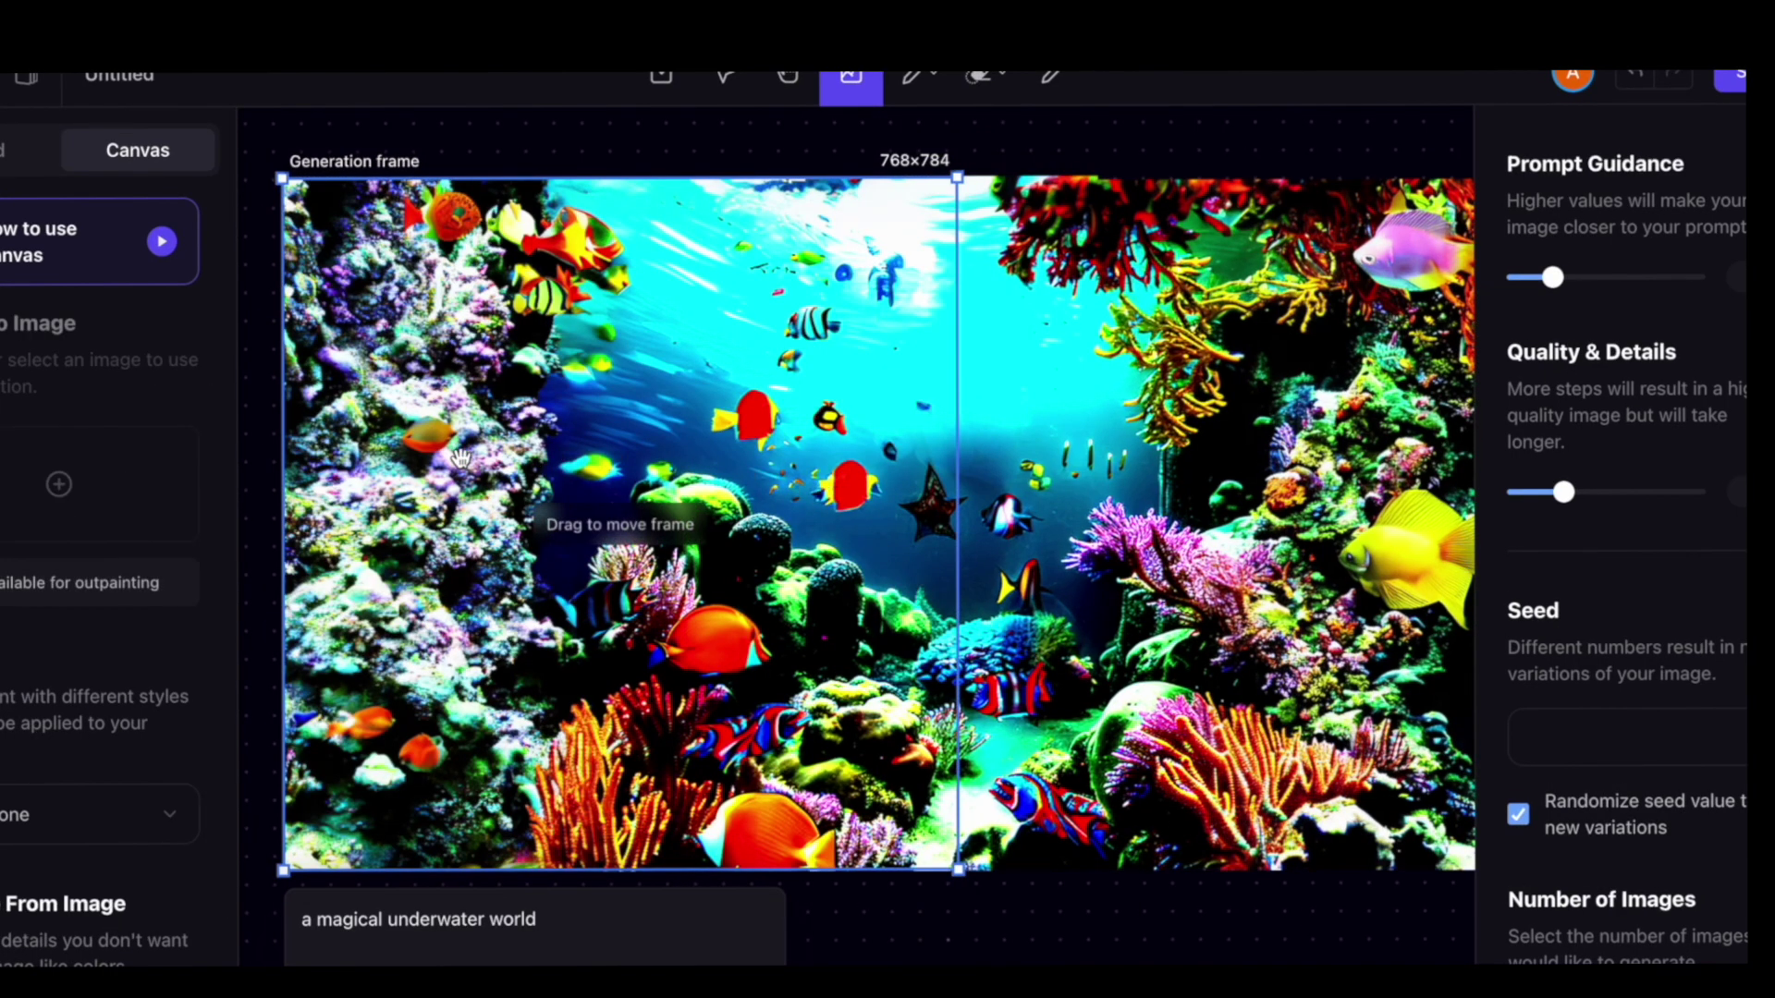
Move the generation frame below the image's lower-left part, generate an extension there and review the enlarged scene
scroll(791, 504, down, 3)
scroll(864, 536, up, 4)
drag(864, 536, 860, 816)
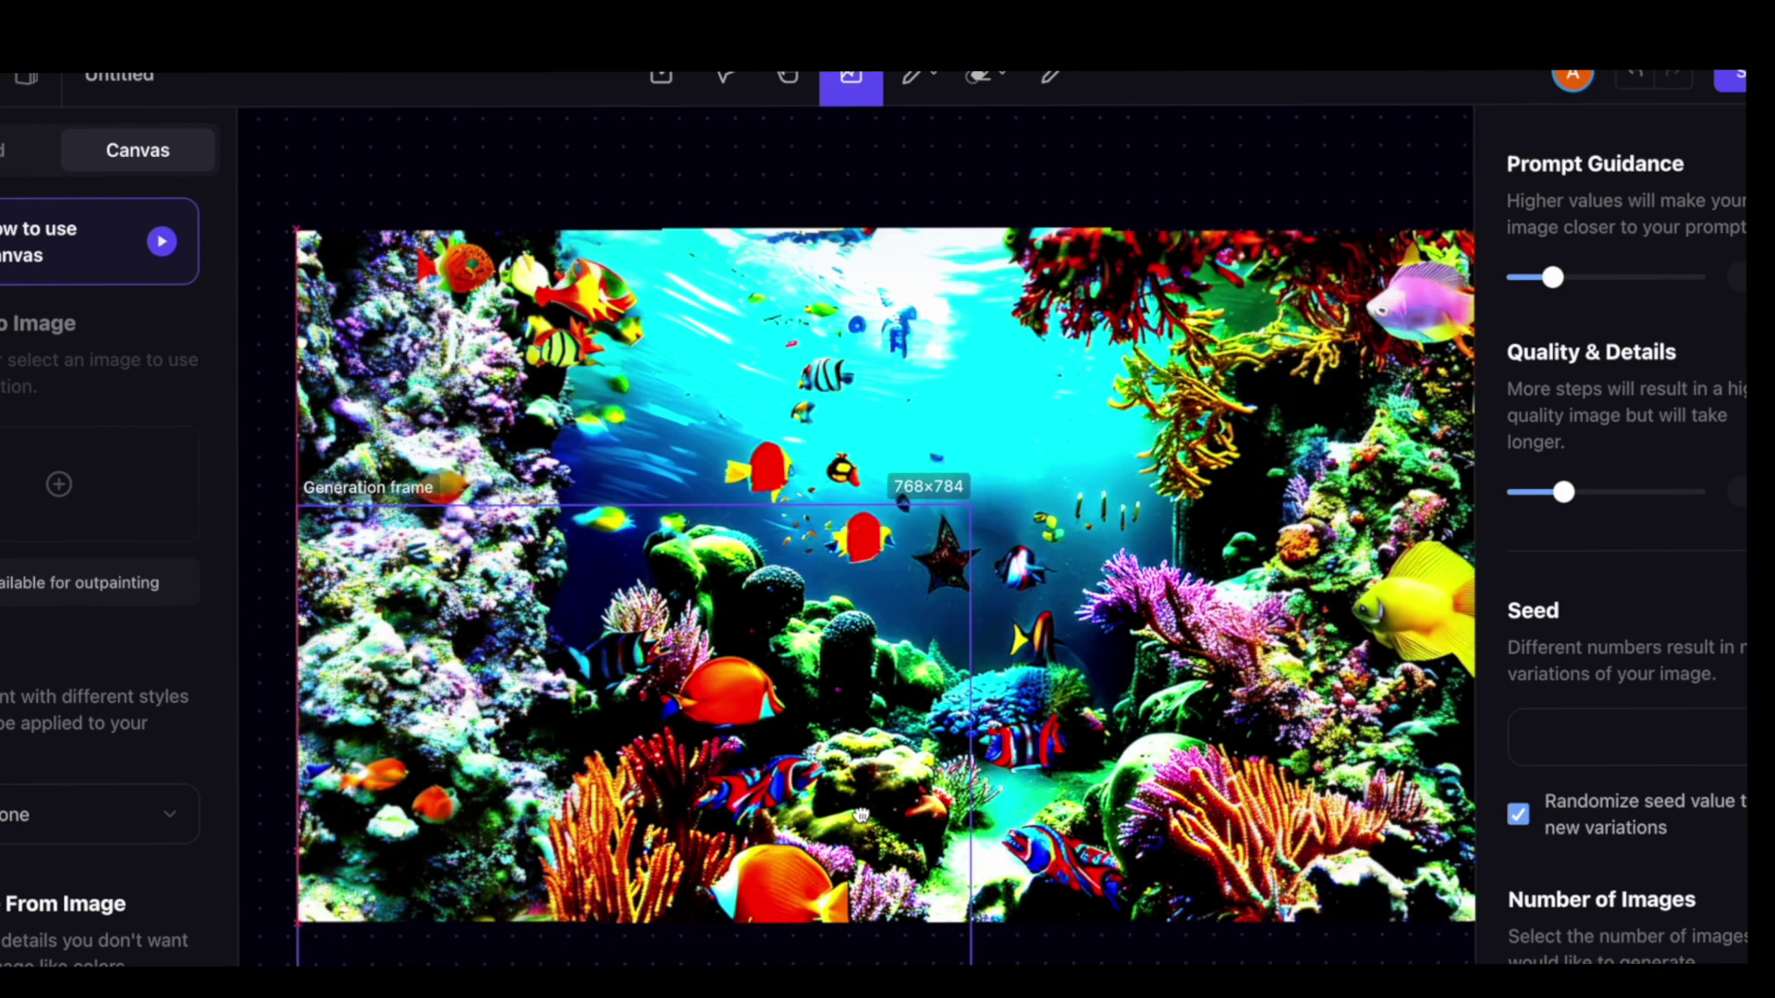
scroll(515, 860, down, 9)
scroll(943, 661, up, 3)
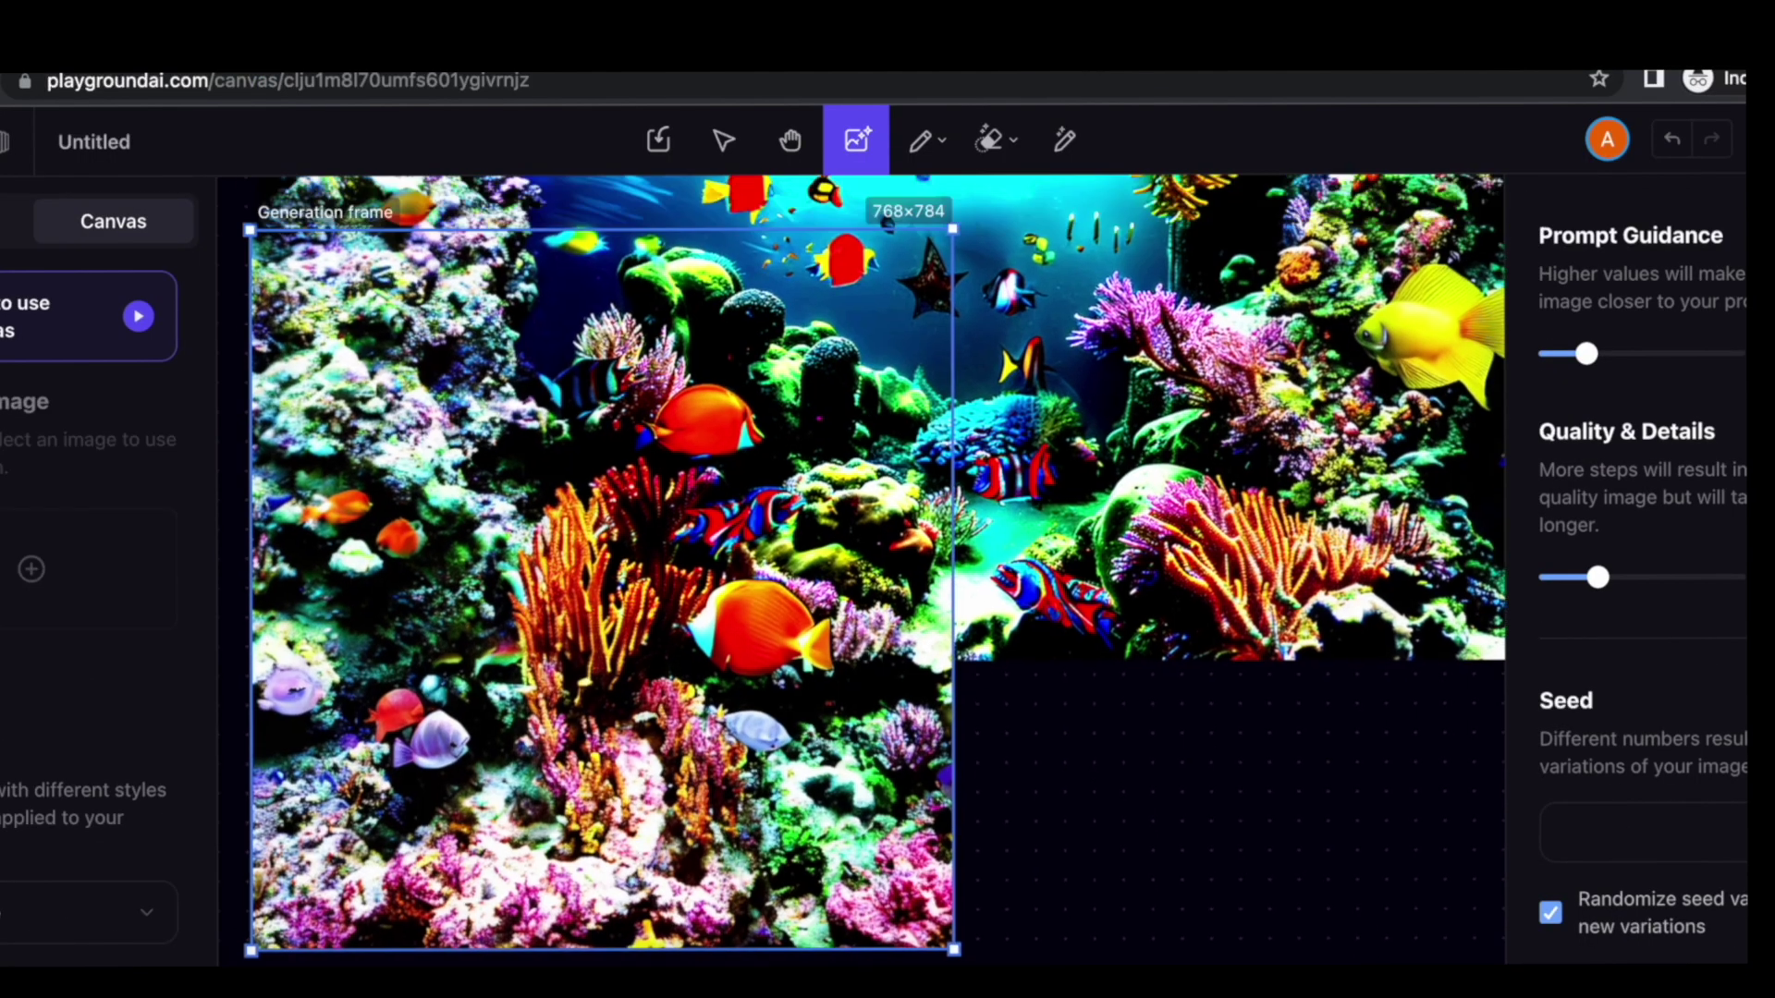
scroll(878, 555, up, 3)
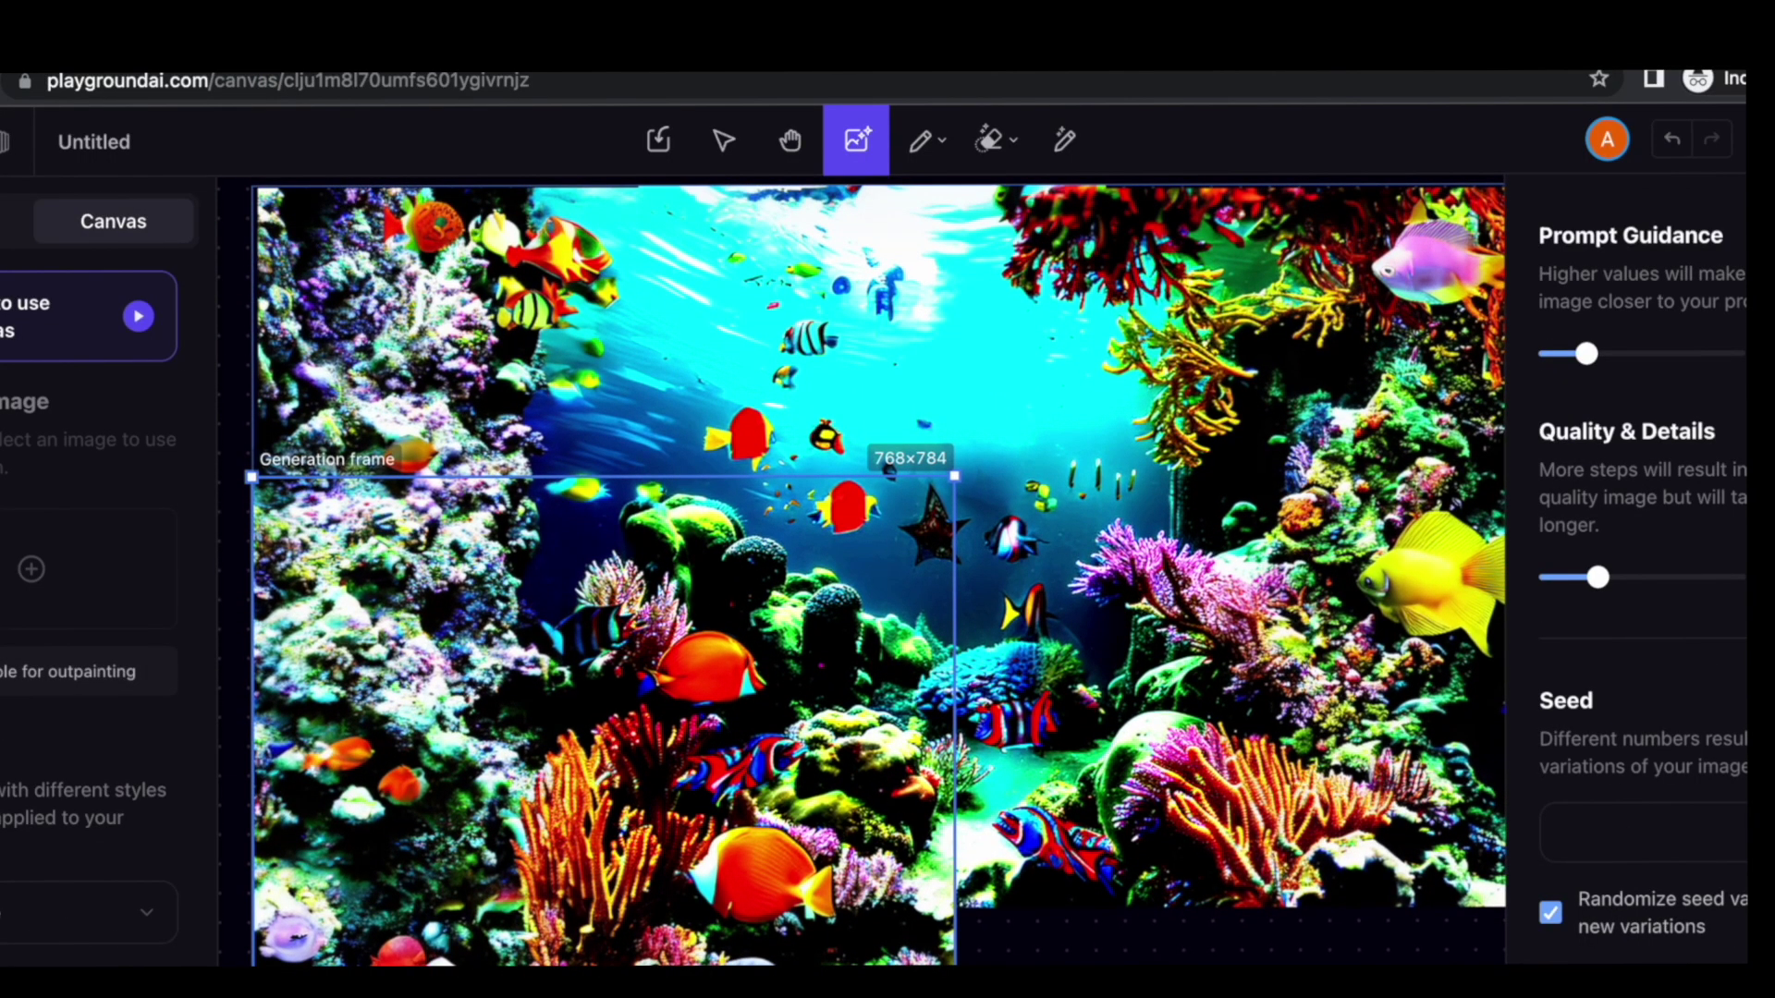
scroll(862, 575, up, 2)
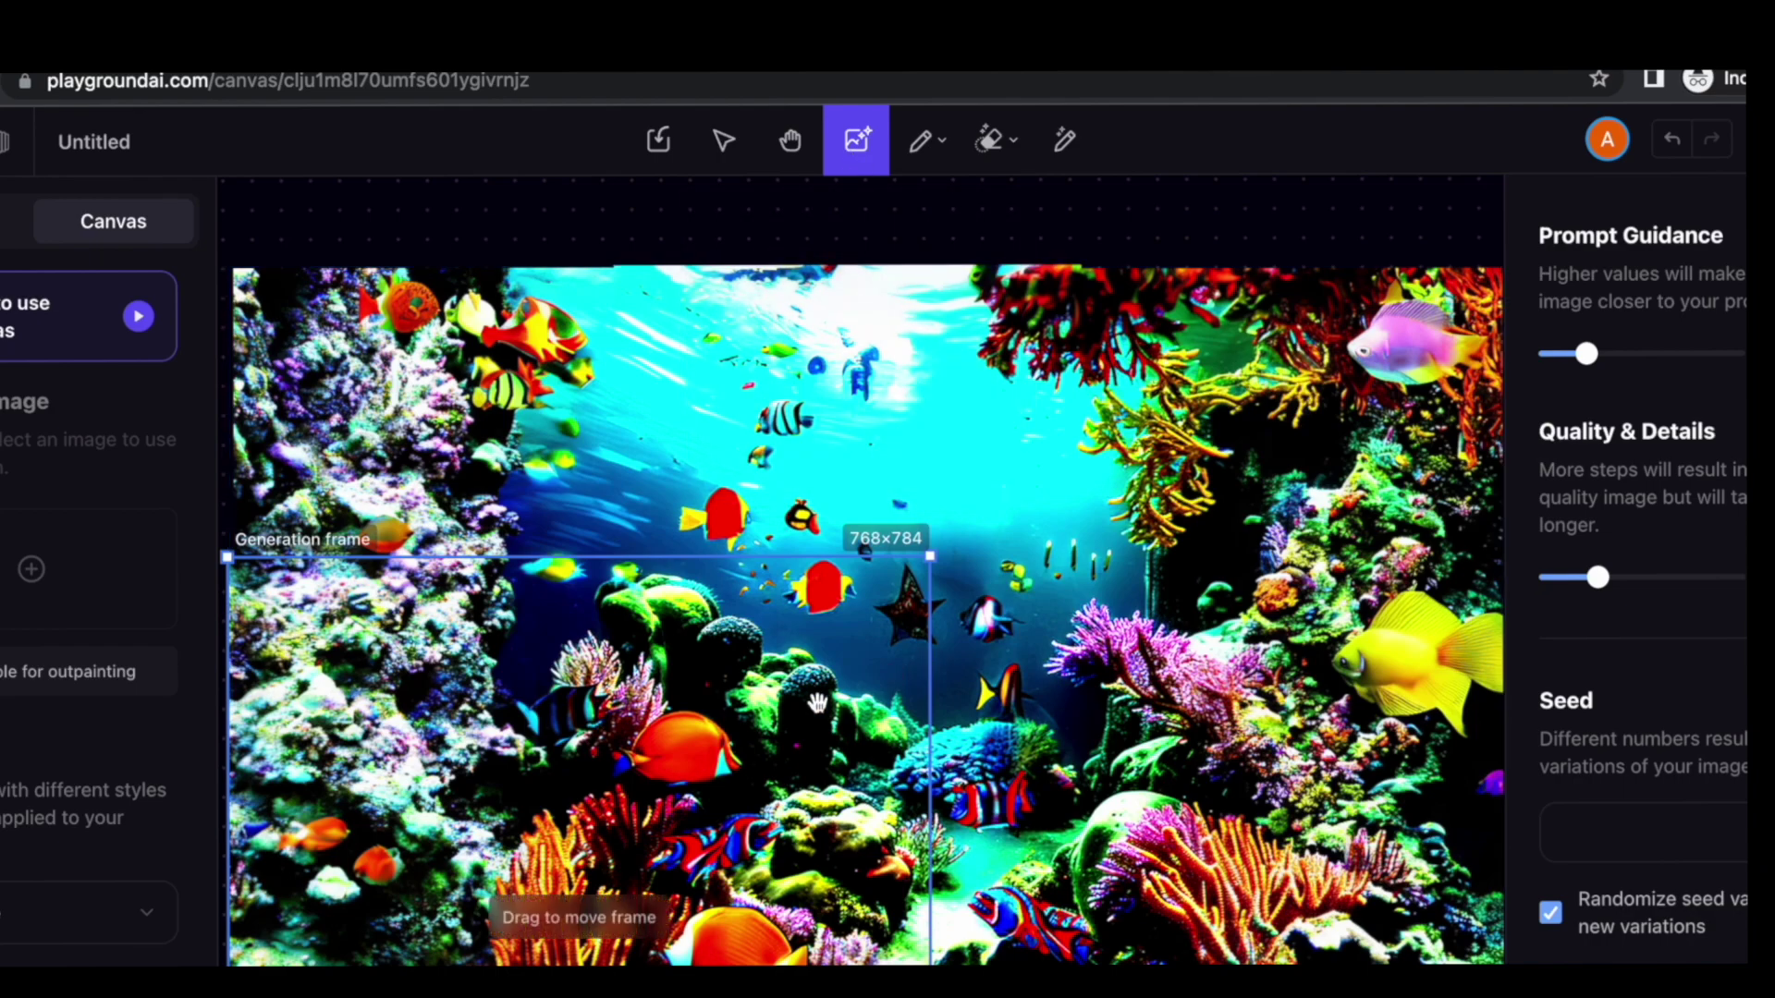
Reposition the generation frame over the upper middle of the scene and mask the white patch with the size 68 instruction brush
drag(841, 675, 930, 548)
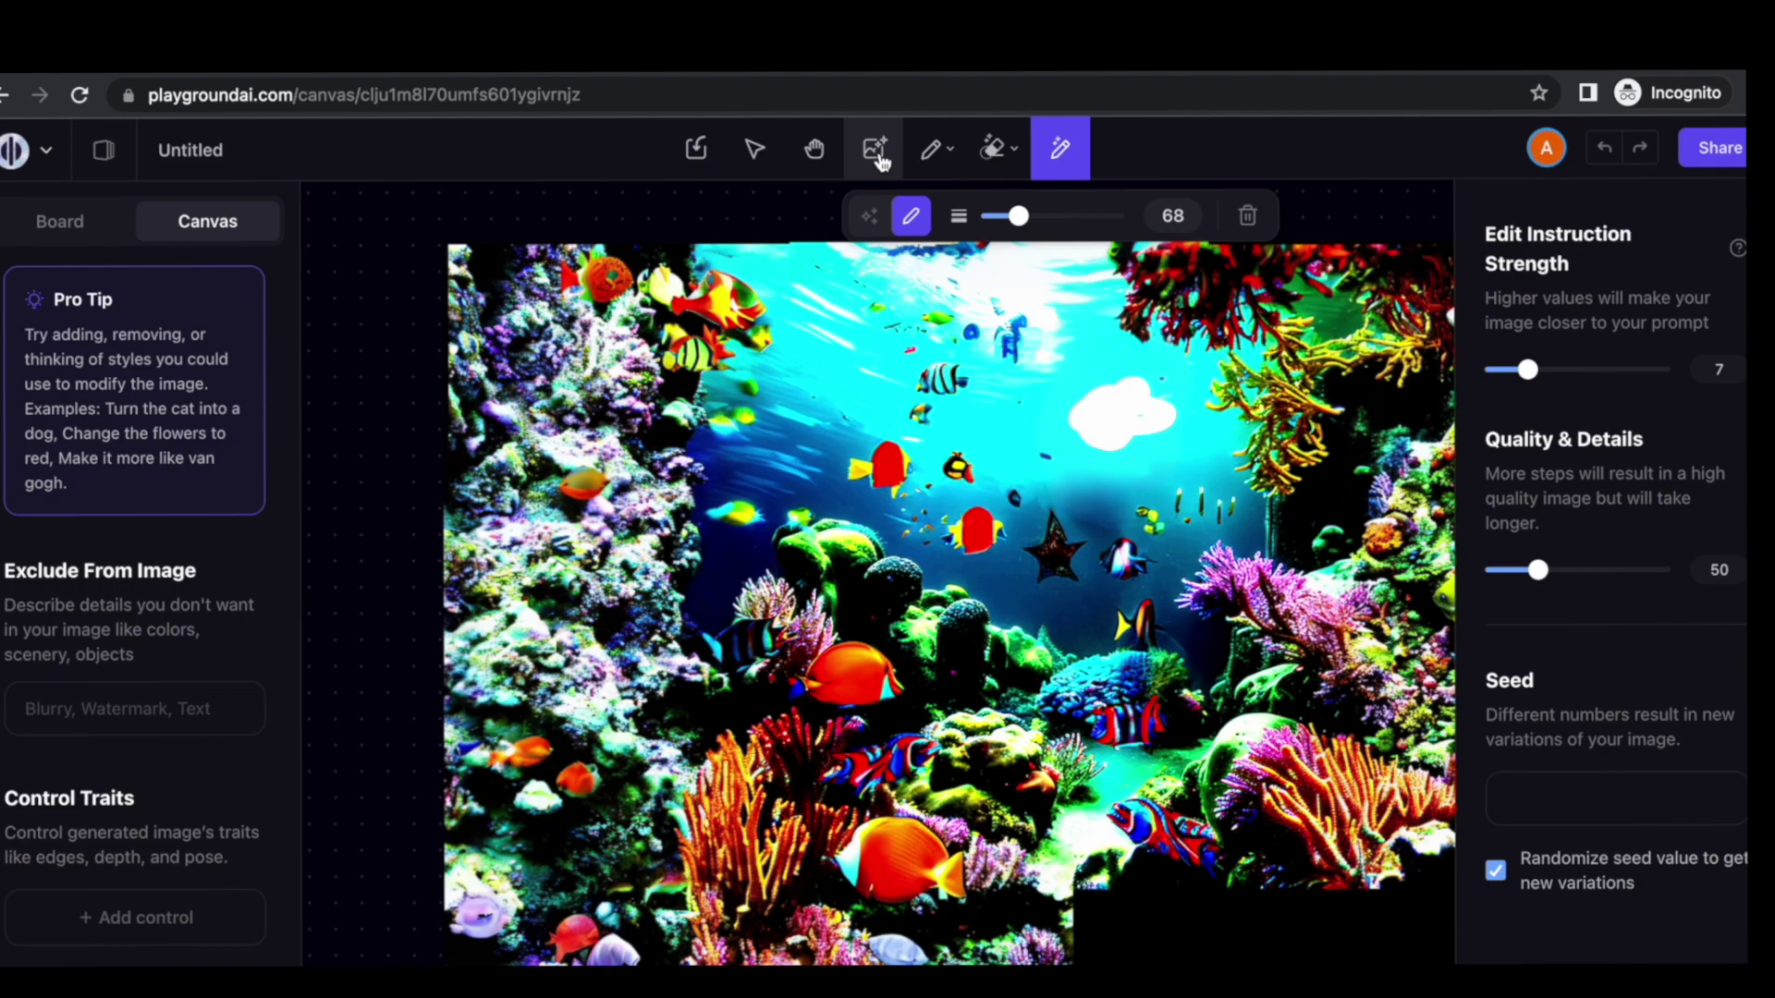
click(860, 146)
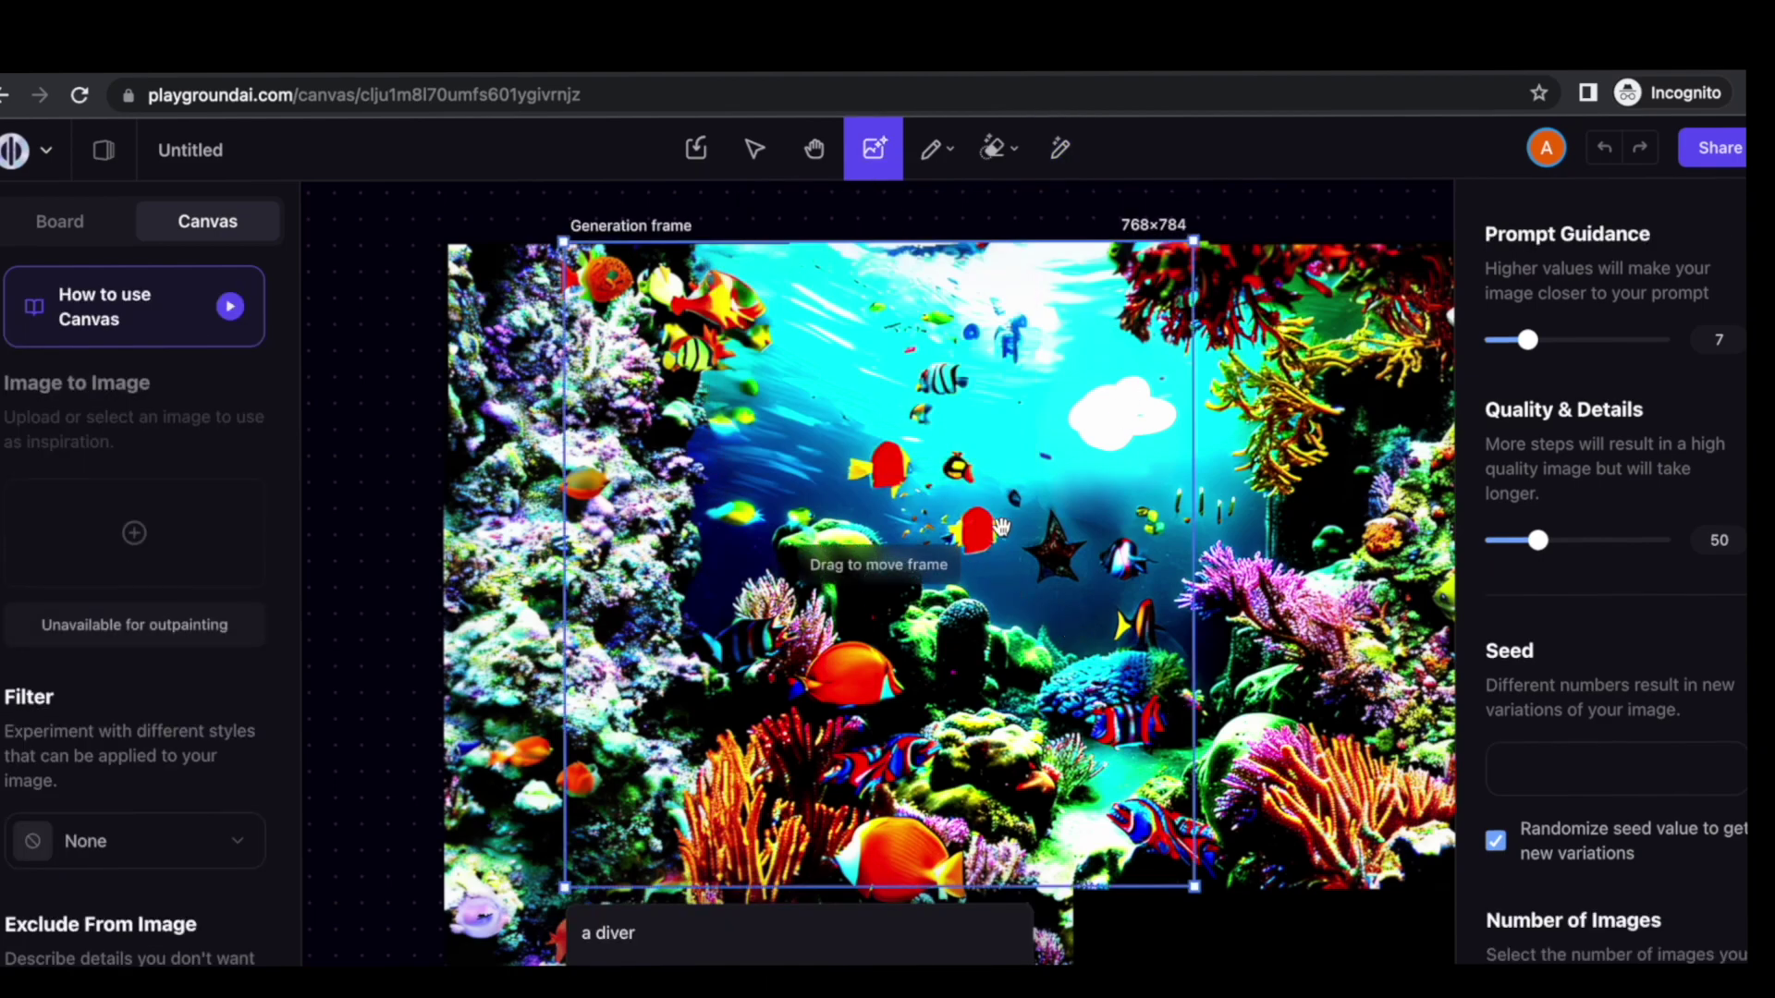
click(1062, 166)
mouse_move(1105, 374)
mouse_down()
mouse_move(1091, 410)
mouse_move(1107, 440)
mouse_move(1169, 416)
mouse_move(1092, 374)
mouse_move(1077, 425)
mouse_move(1146, 405)
mouse_move(1104, 388)
mouse_move(1102, 430)
mouse_move(1131, 392)
mouse_up()
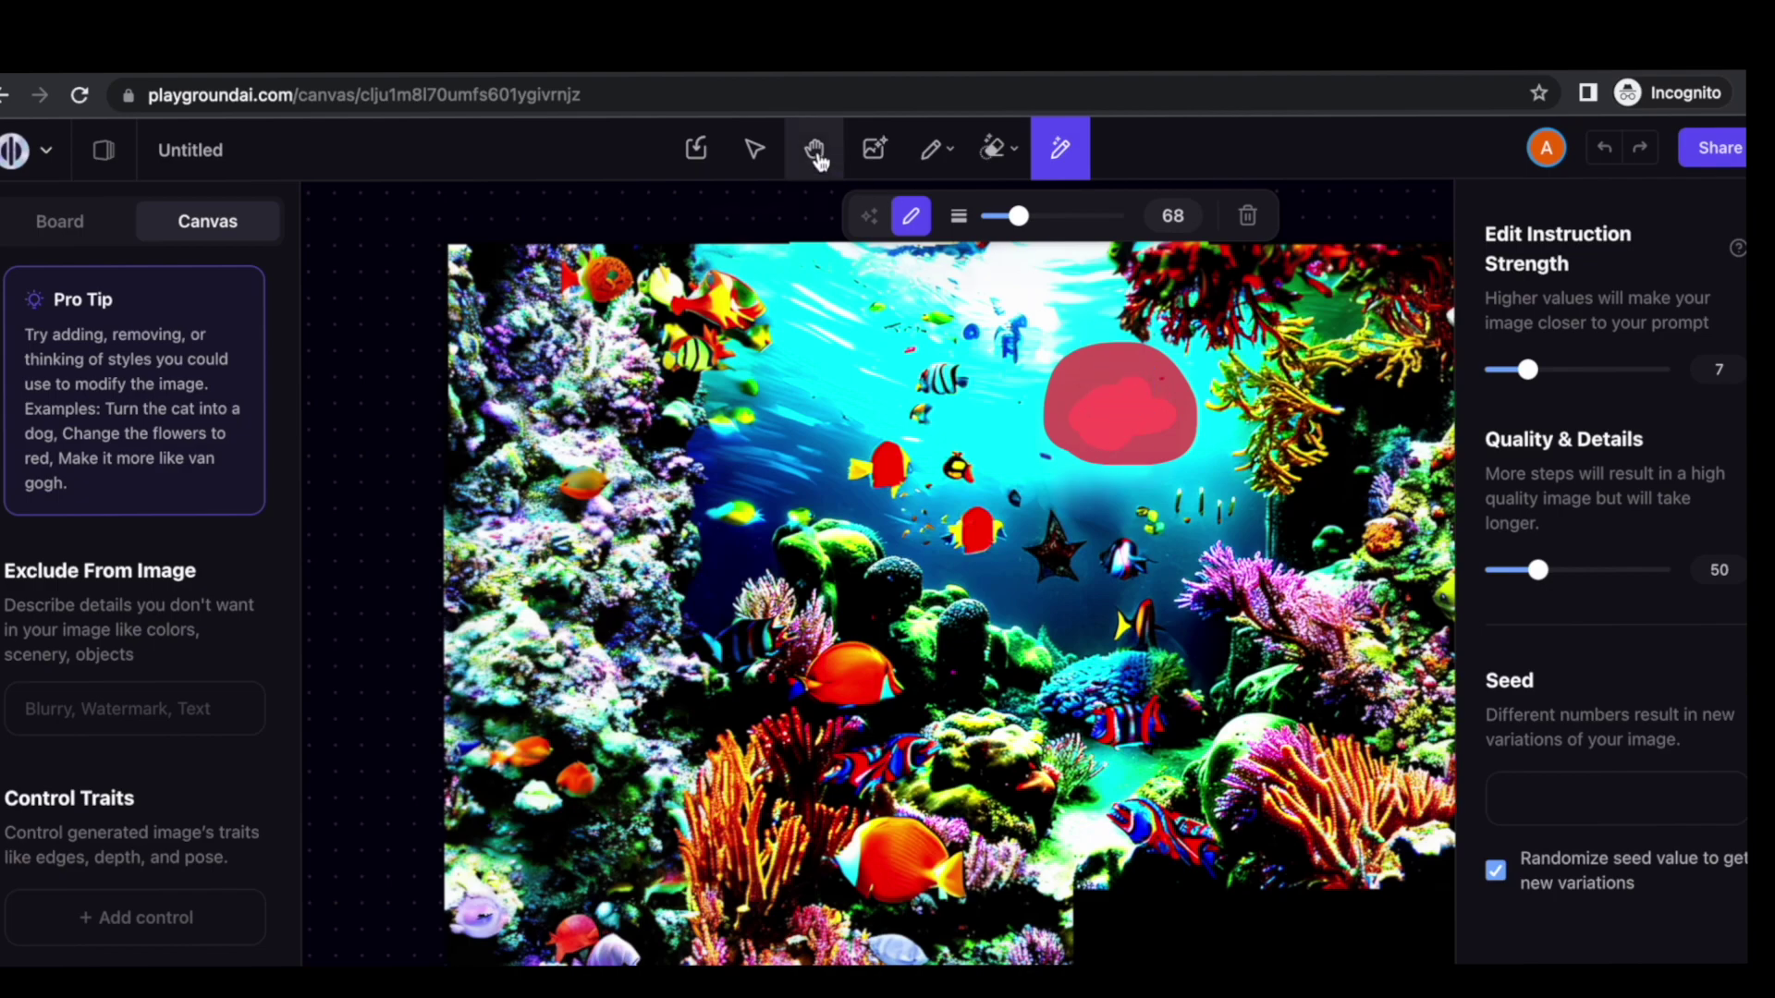
Generate "a diver" inside the generation frame and view the result
click(876, 153)
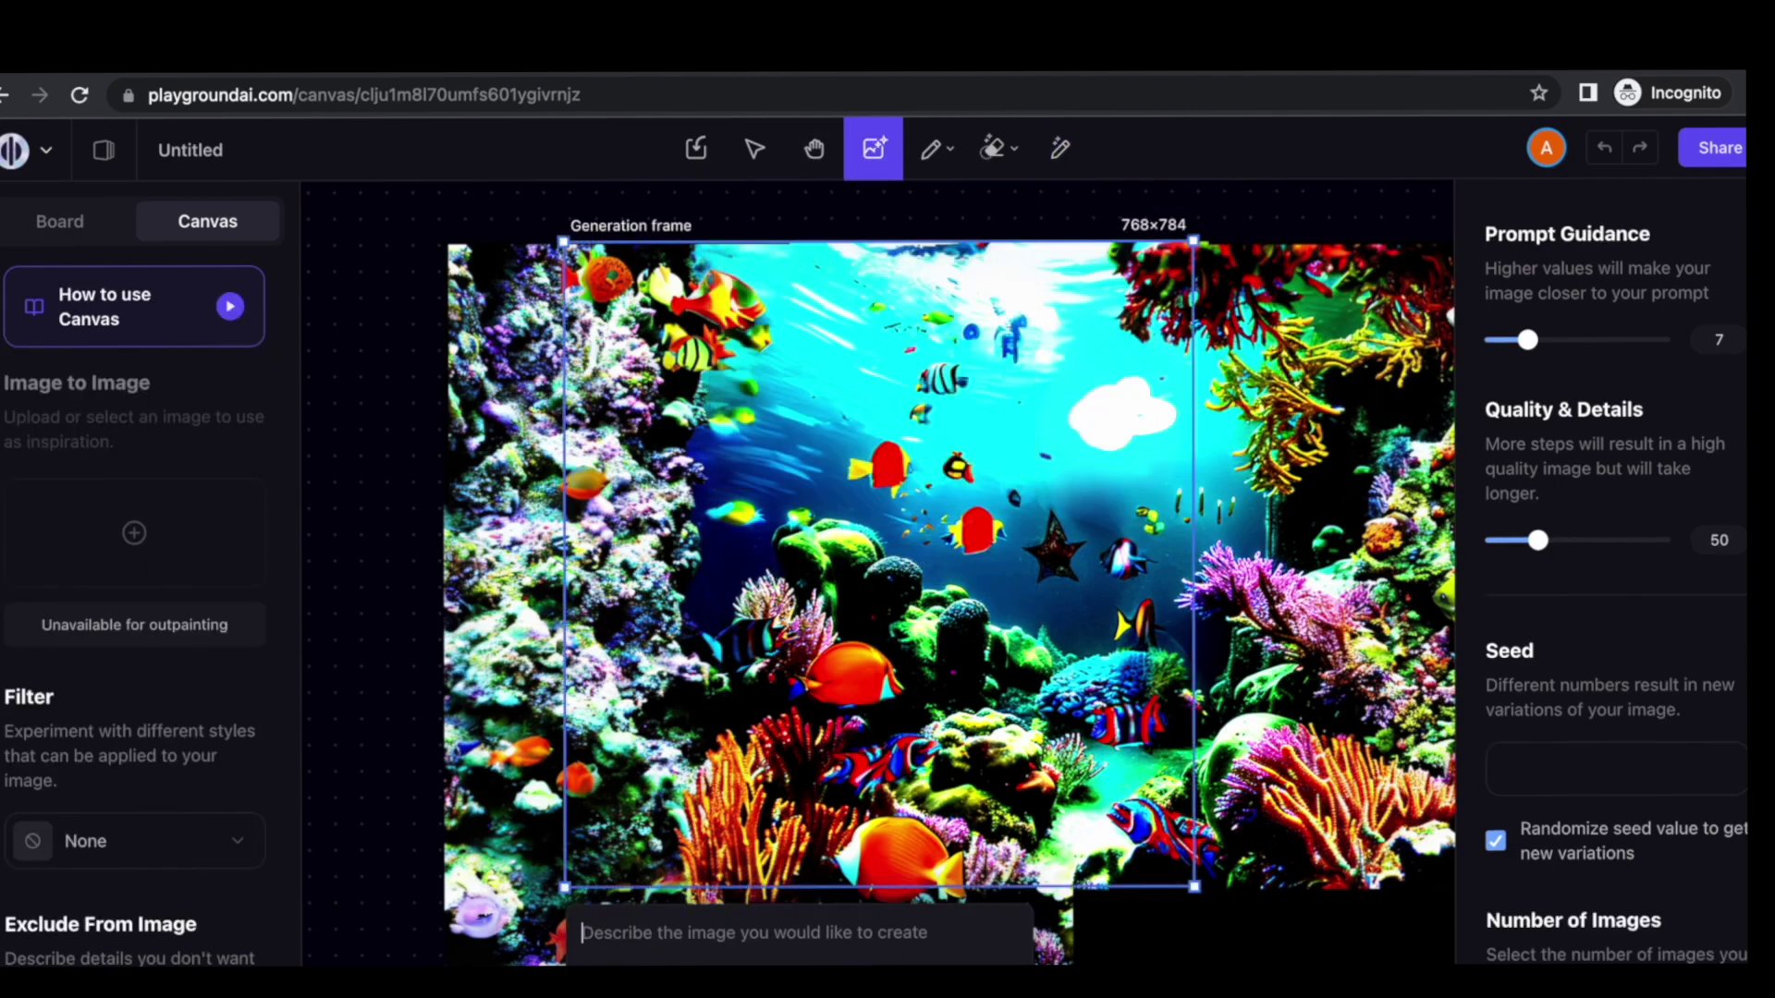
text(a diver)
key(Return)
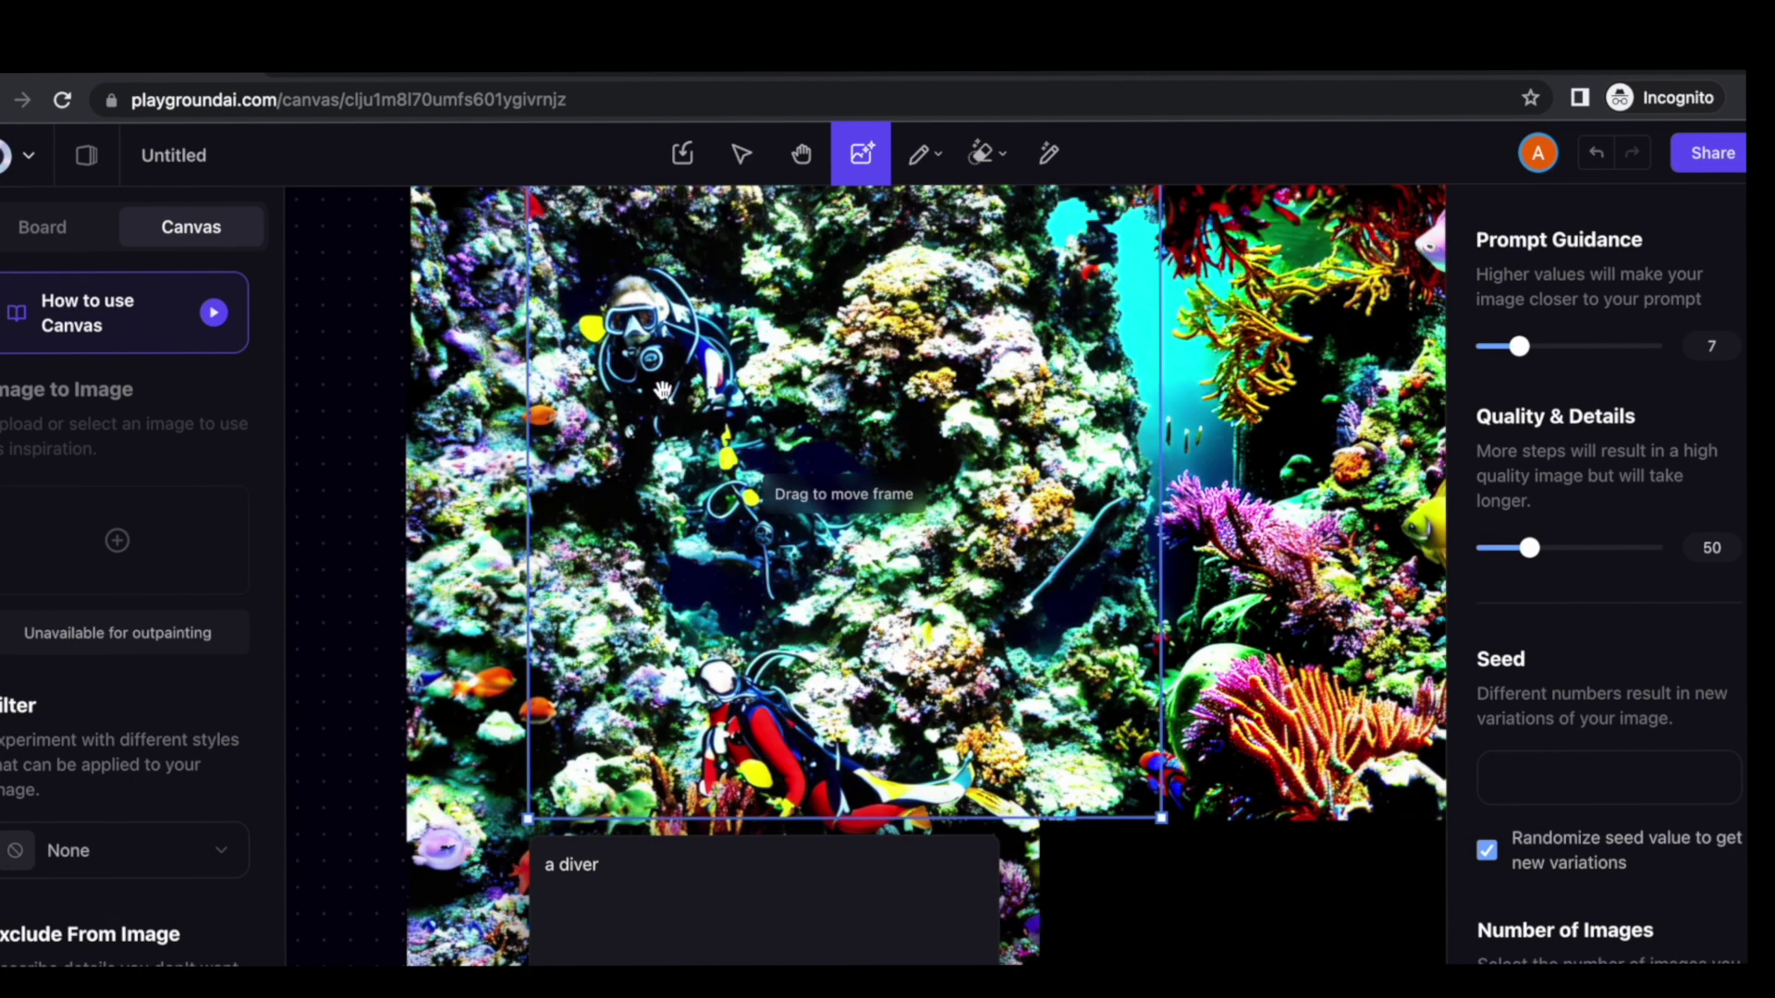
scroll(1058, 654, up, 3)
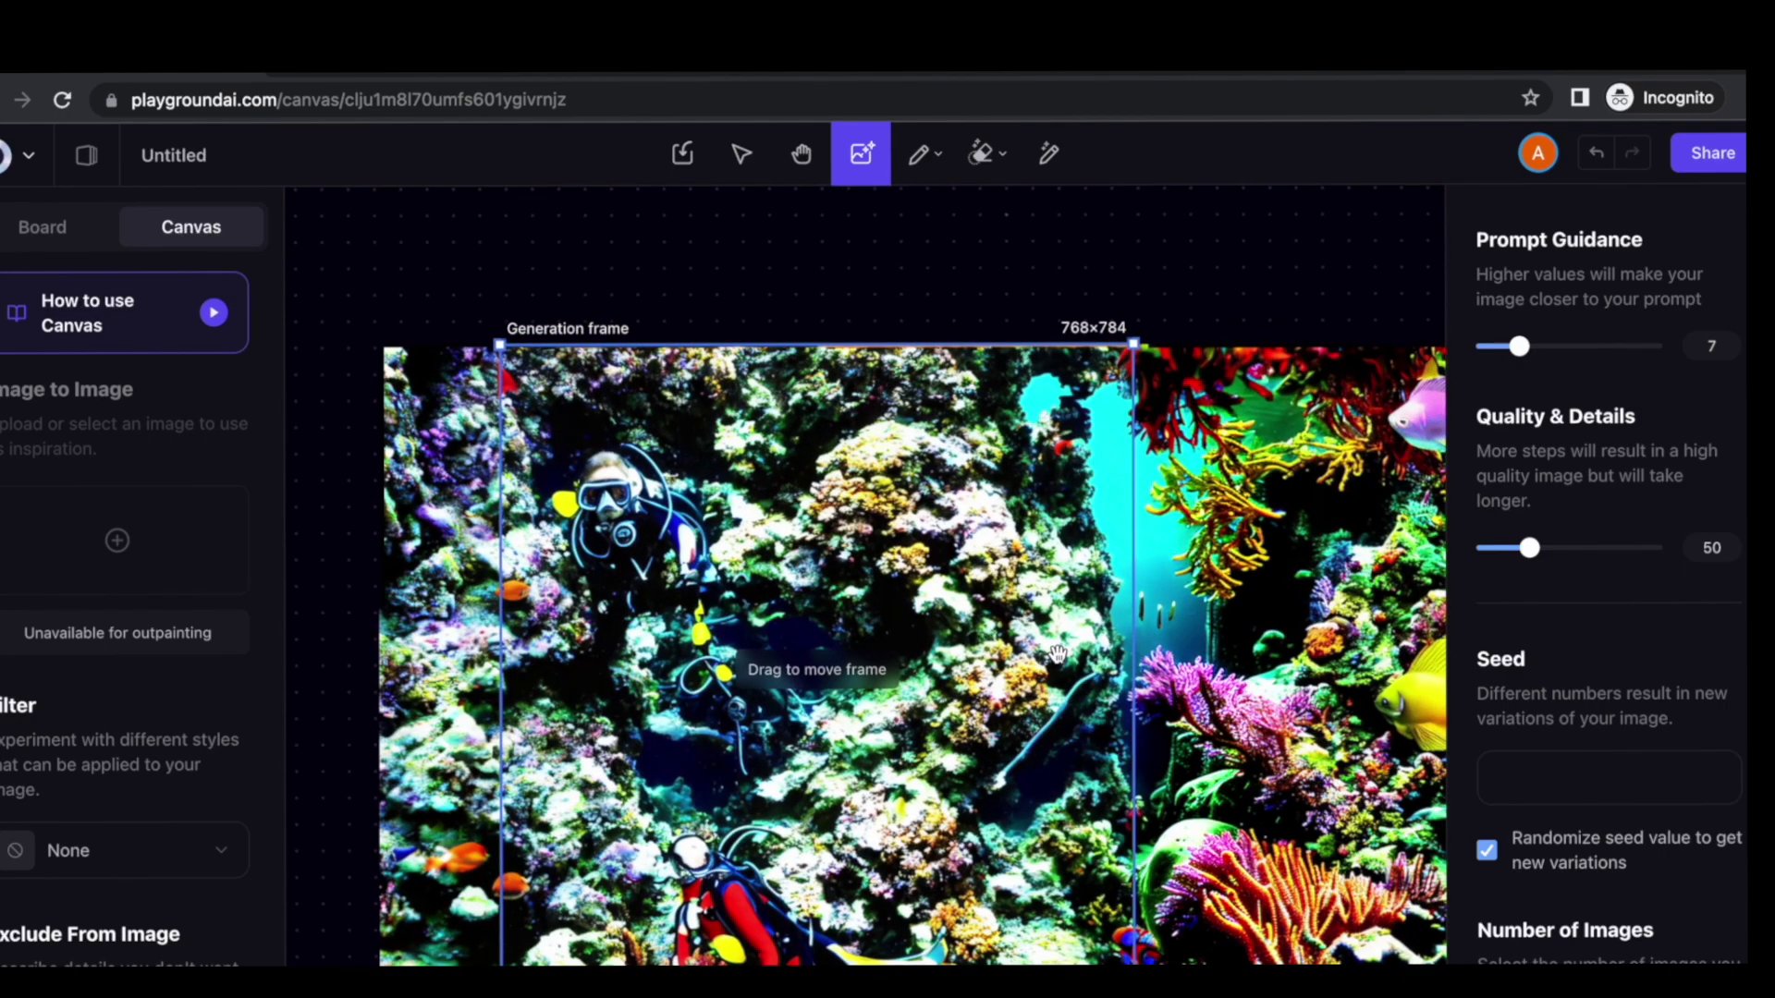
Move the 768×784 generation frame down over the two divers in the middle of the reef scene
scroll(1058, 654, down, 4)
drag(891, 441, 953, 724)
scroll(952, 724, up, 3)
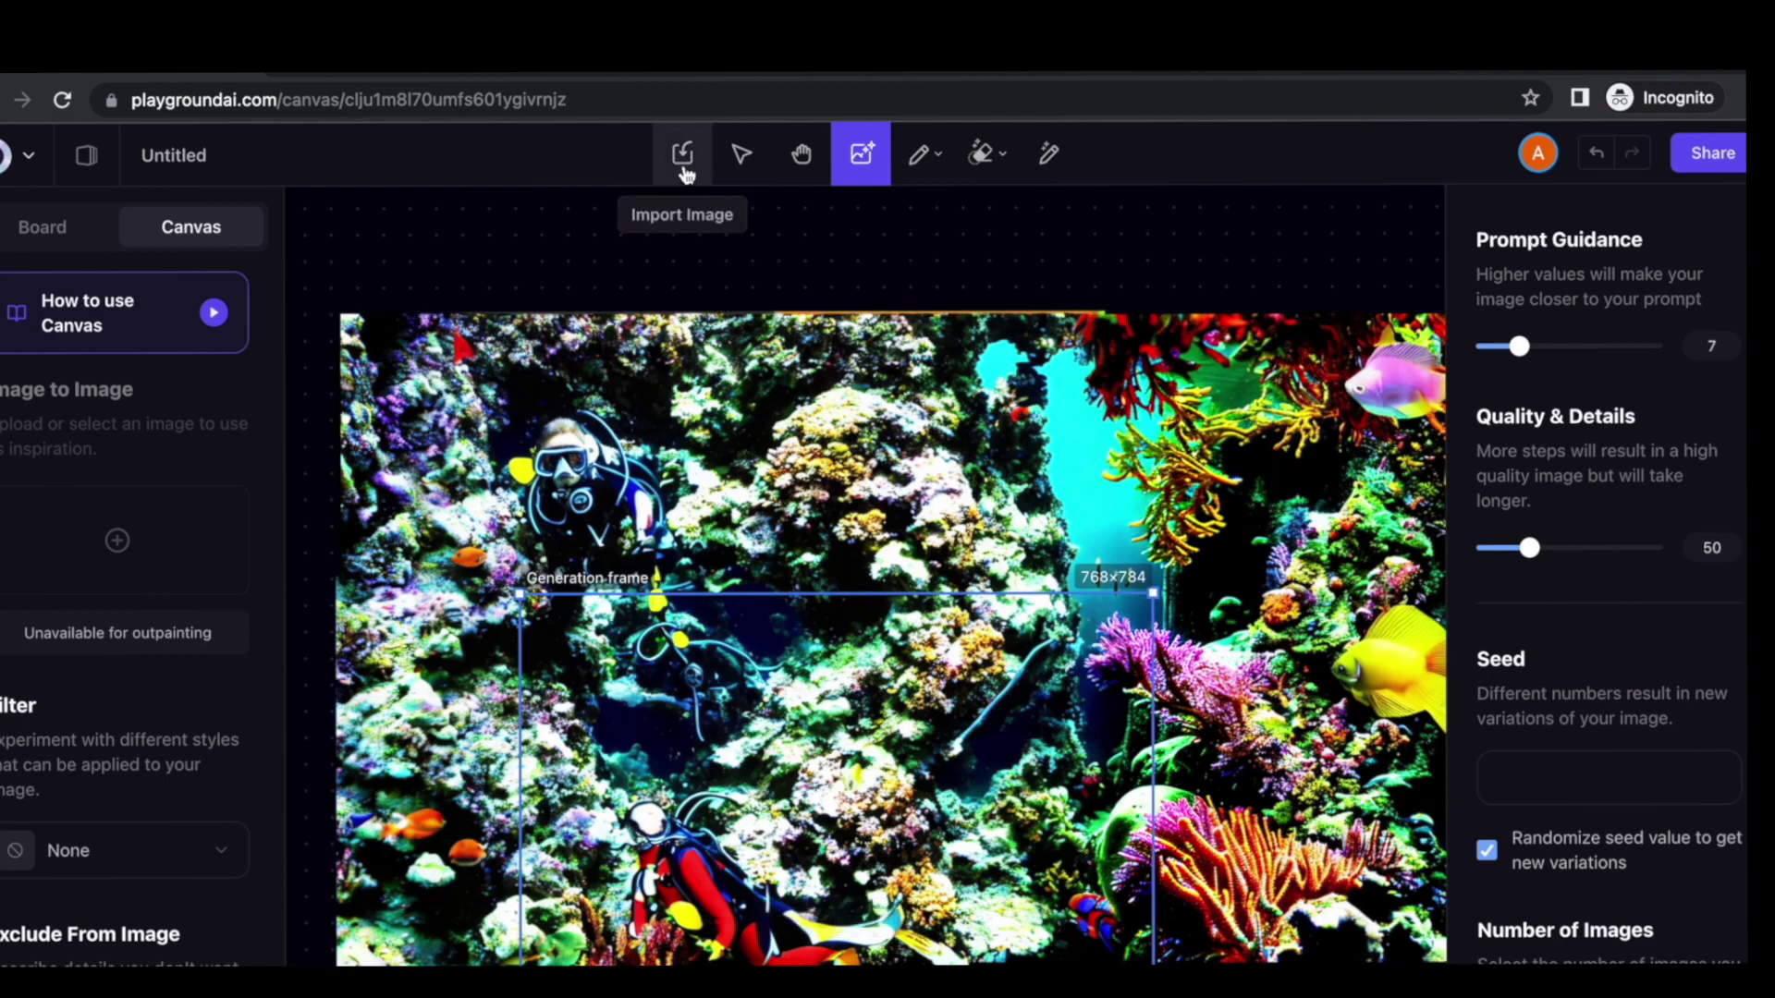
click(683, 157)
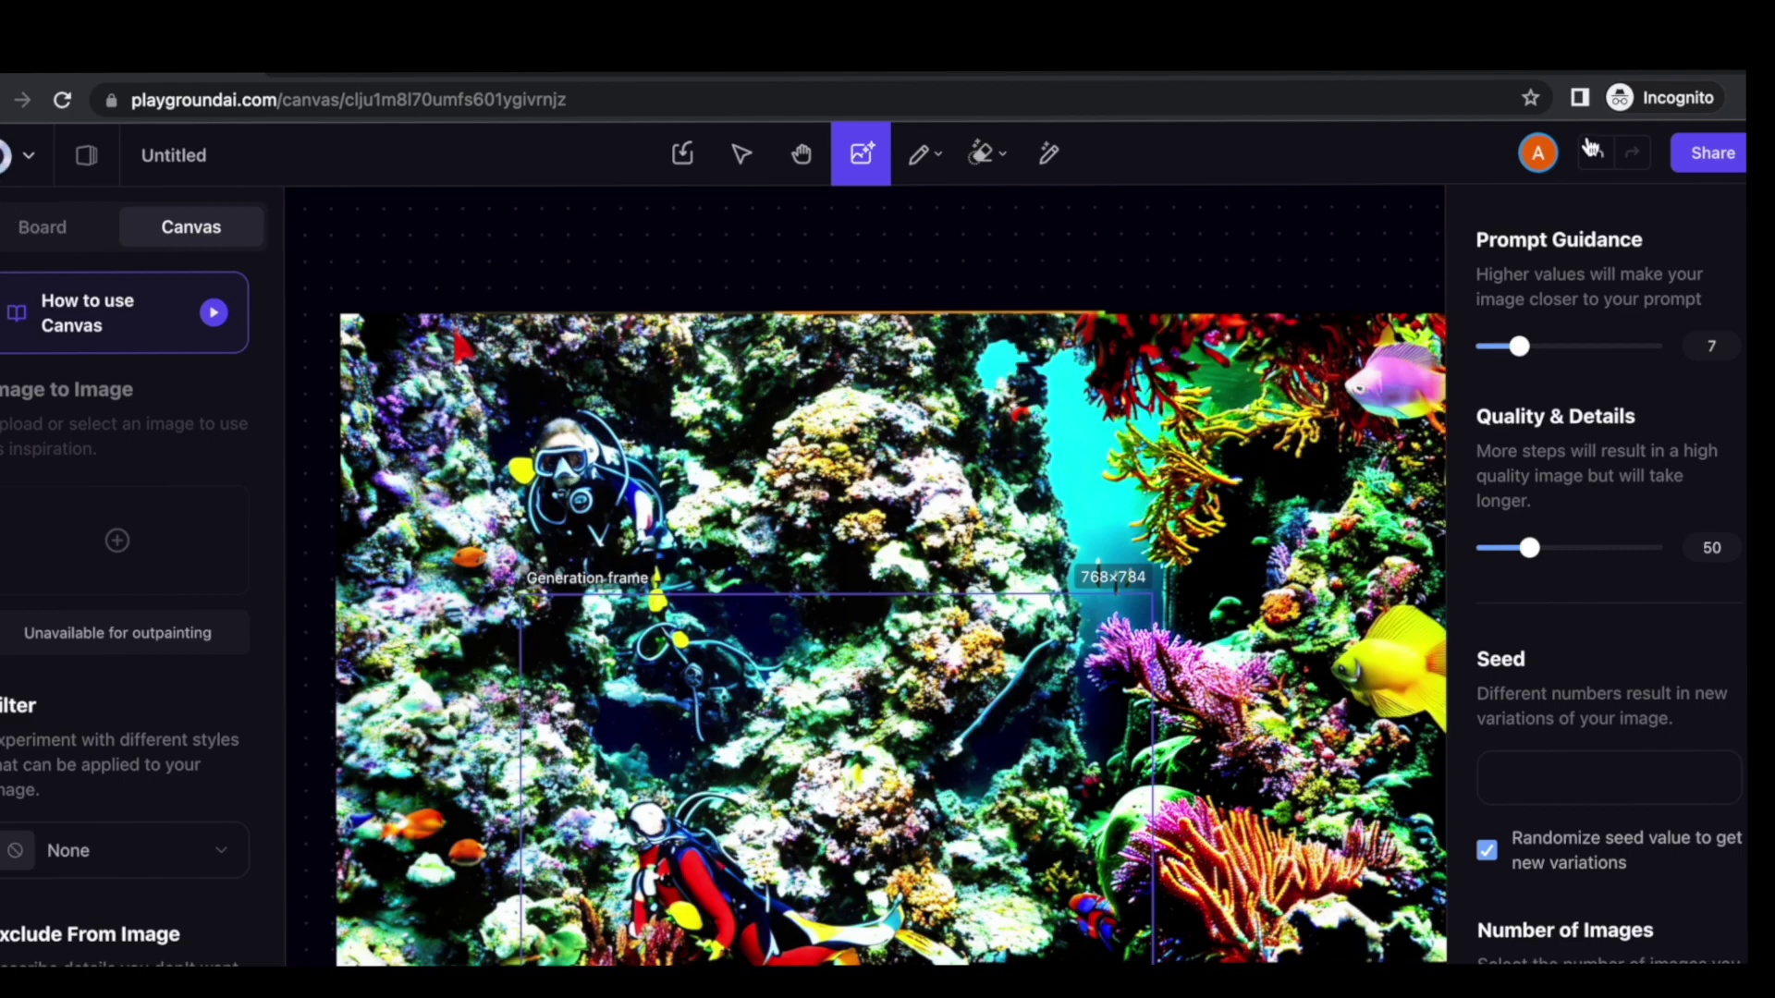
Open the profile's own images and examine the details page of the "A magical underwater world" picture with the diver
click(3, 159)
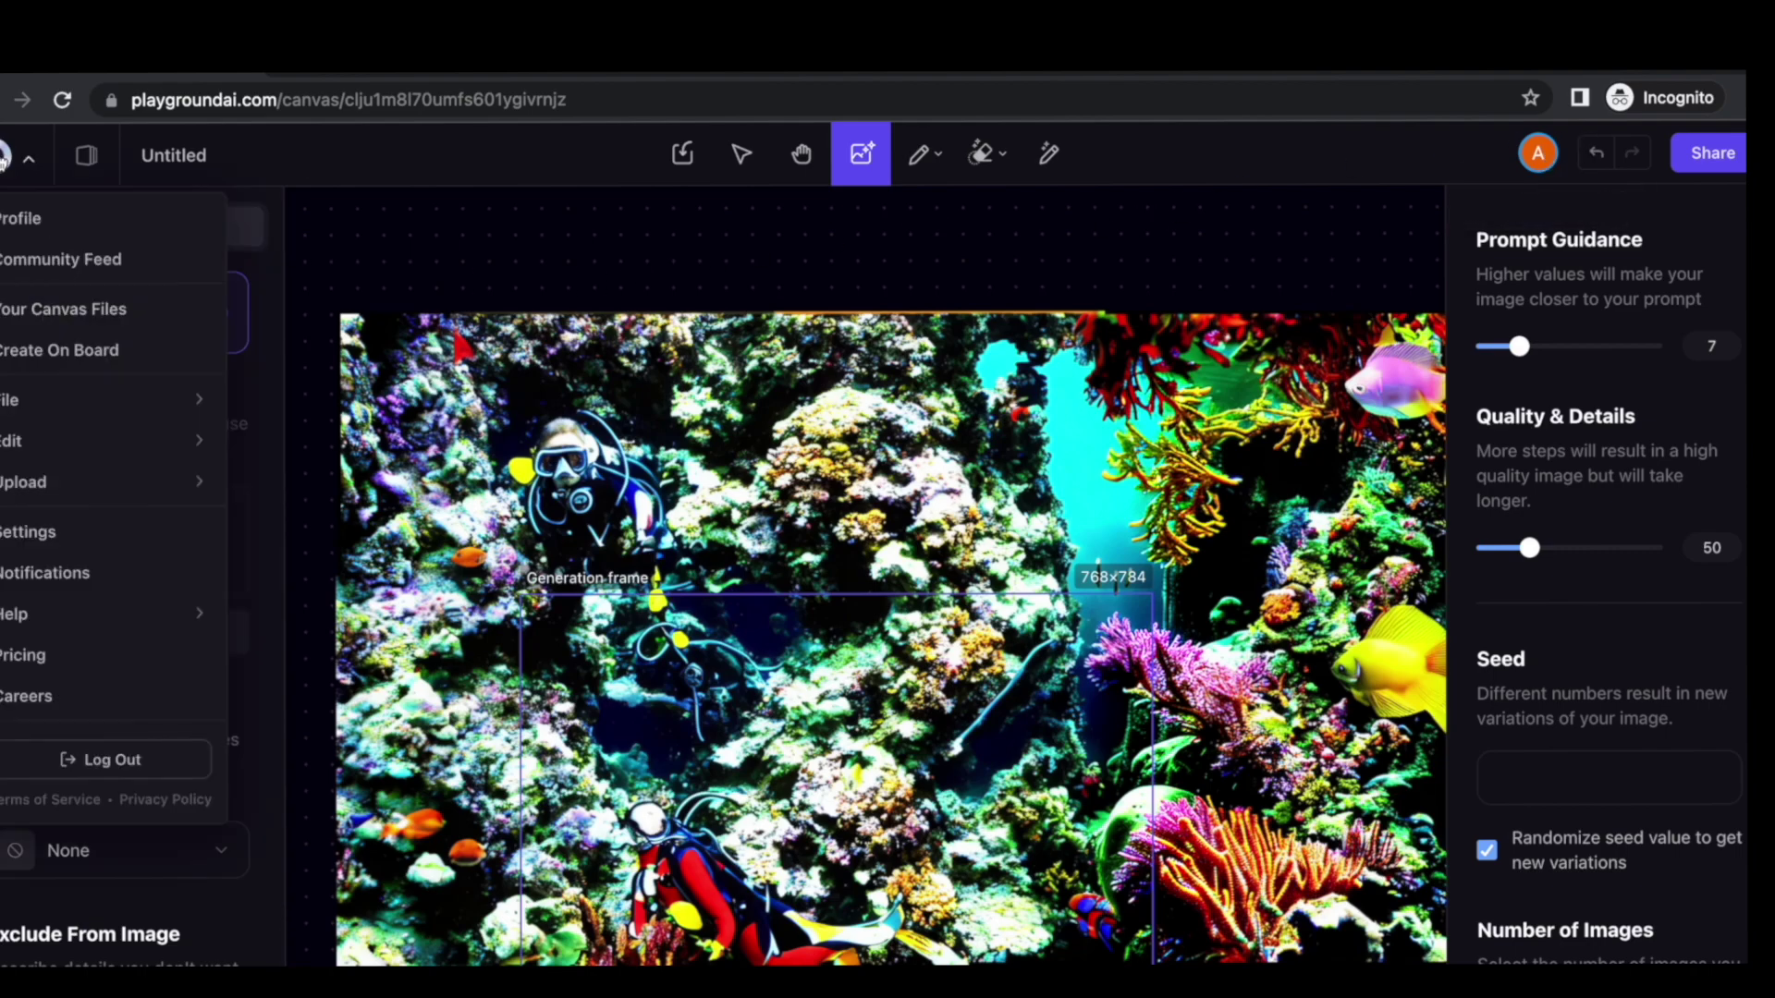
click(20, 218)
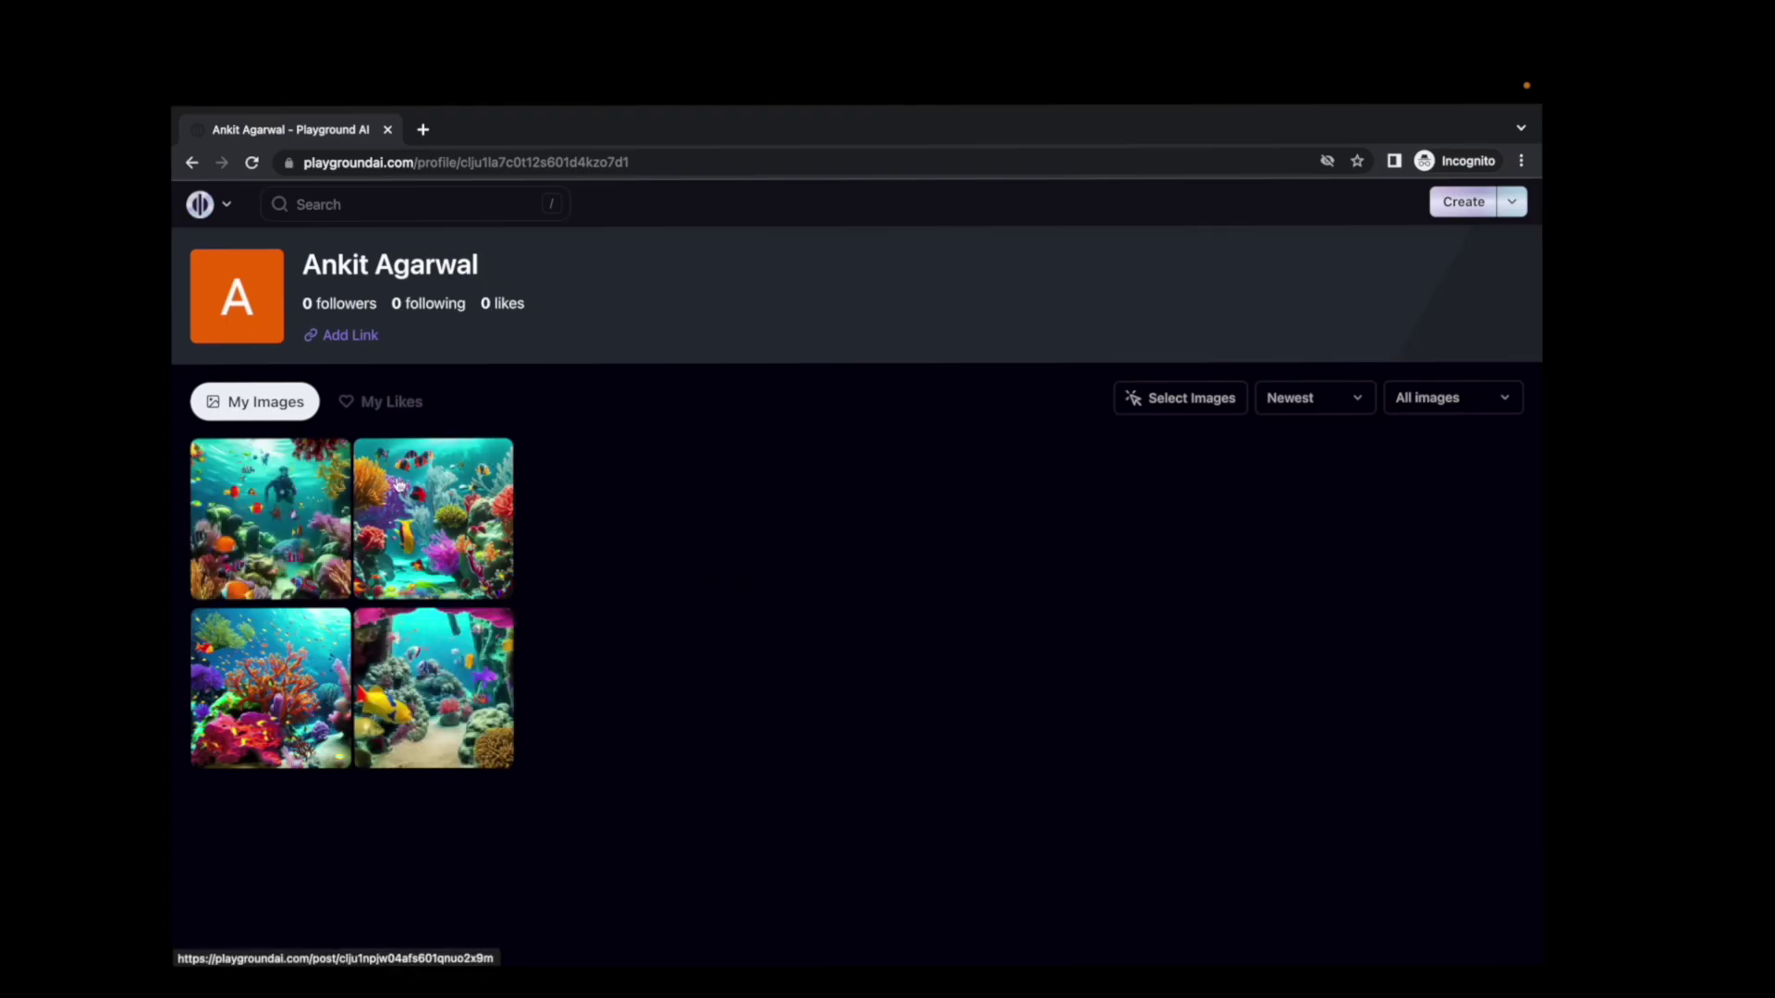
click(427, 497)
scroll(808, 673, down, 2)
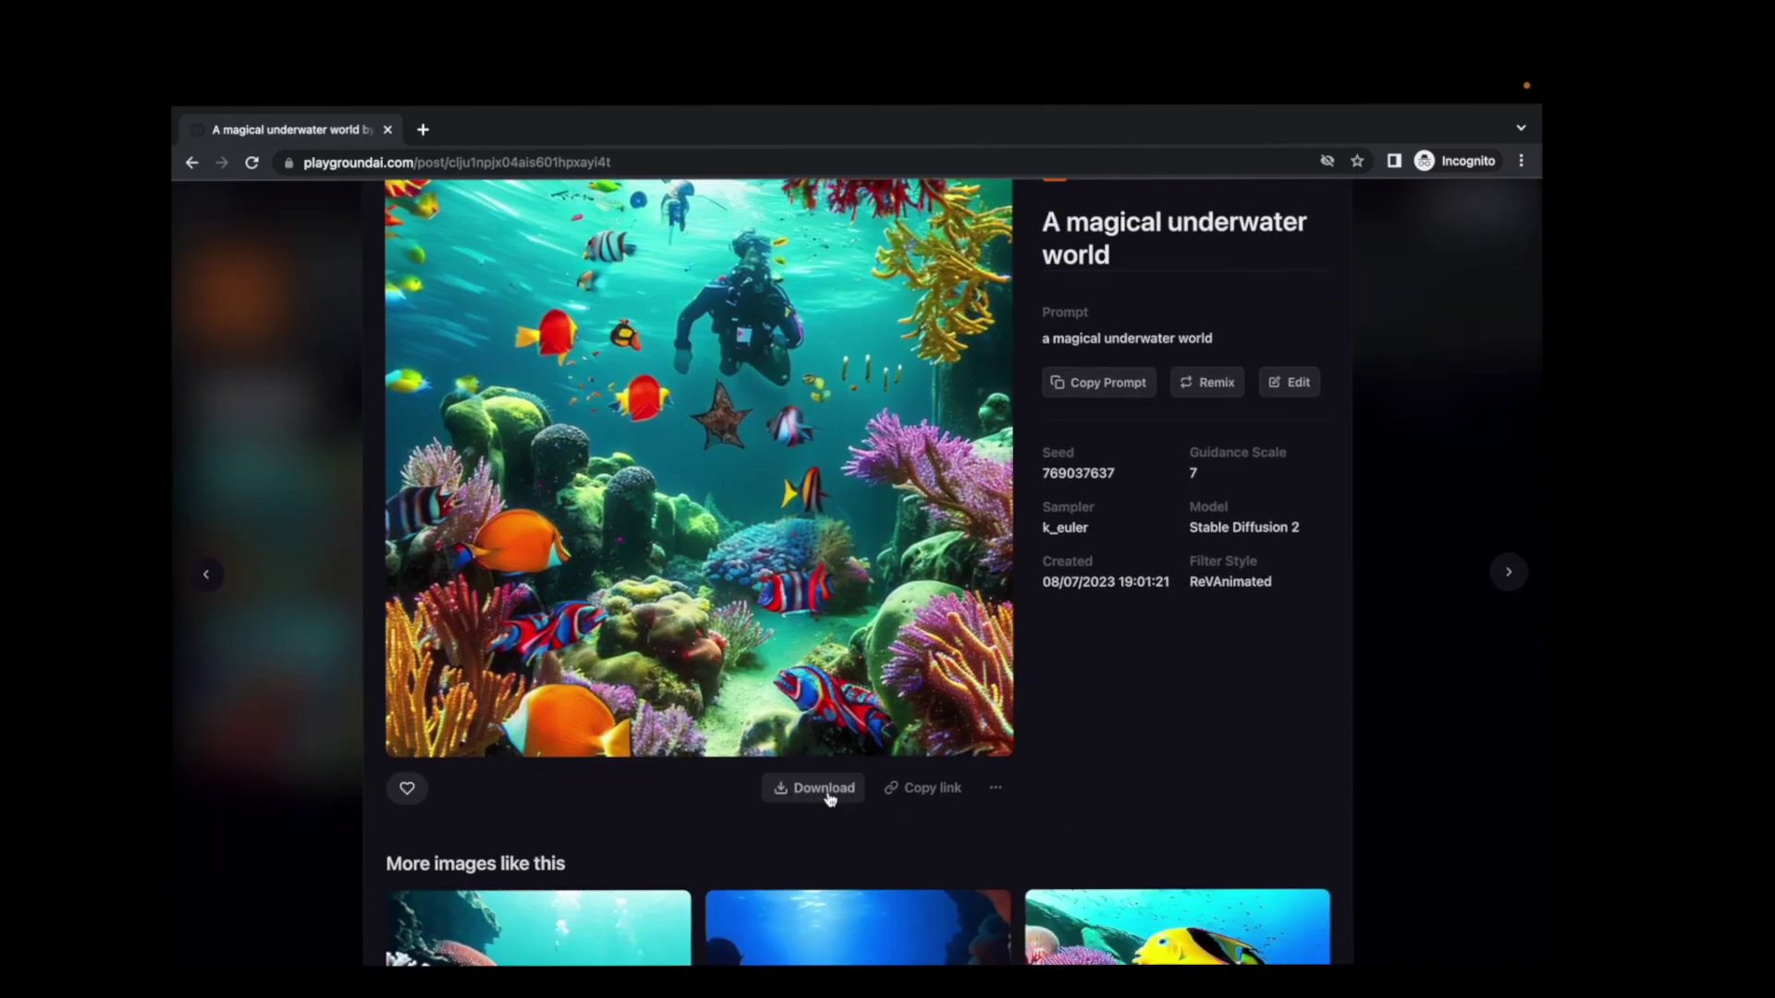
scroll(827, 798, down, 3)
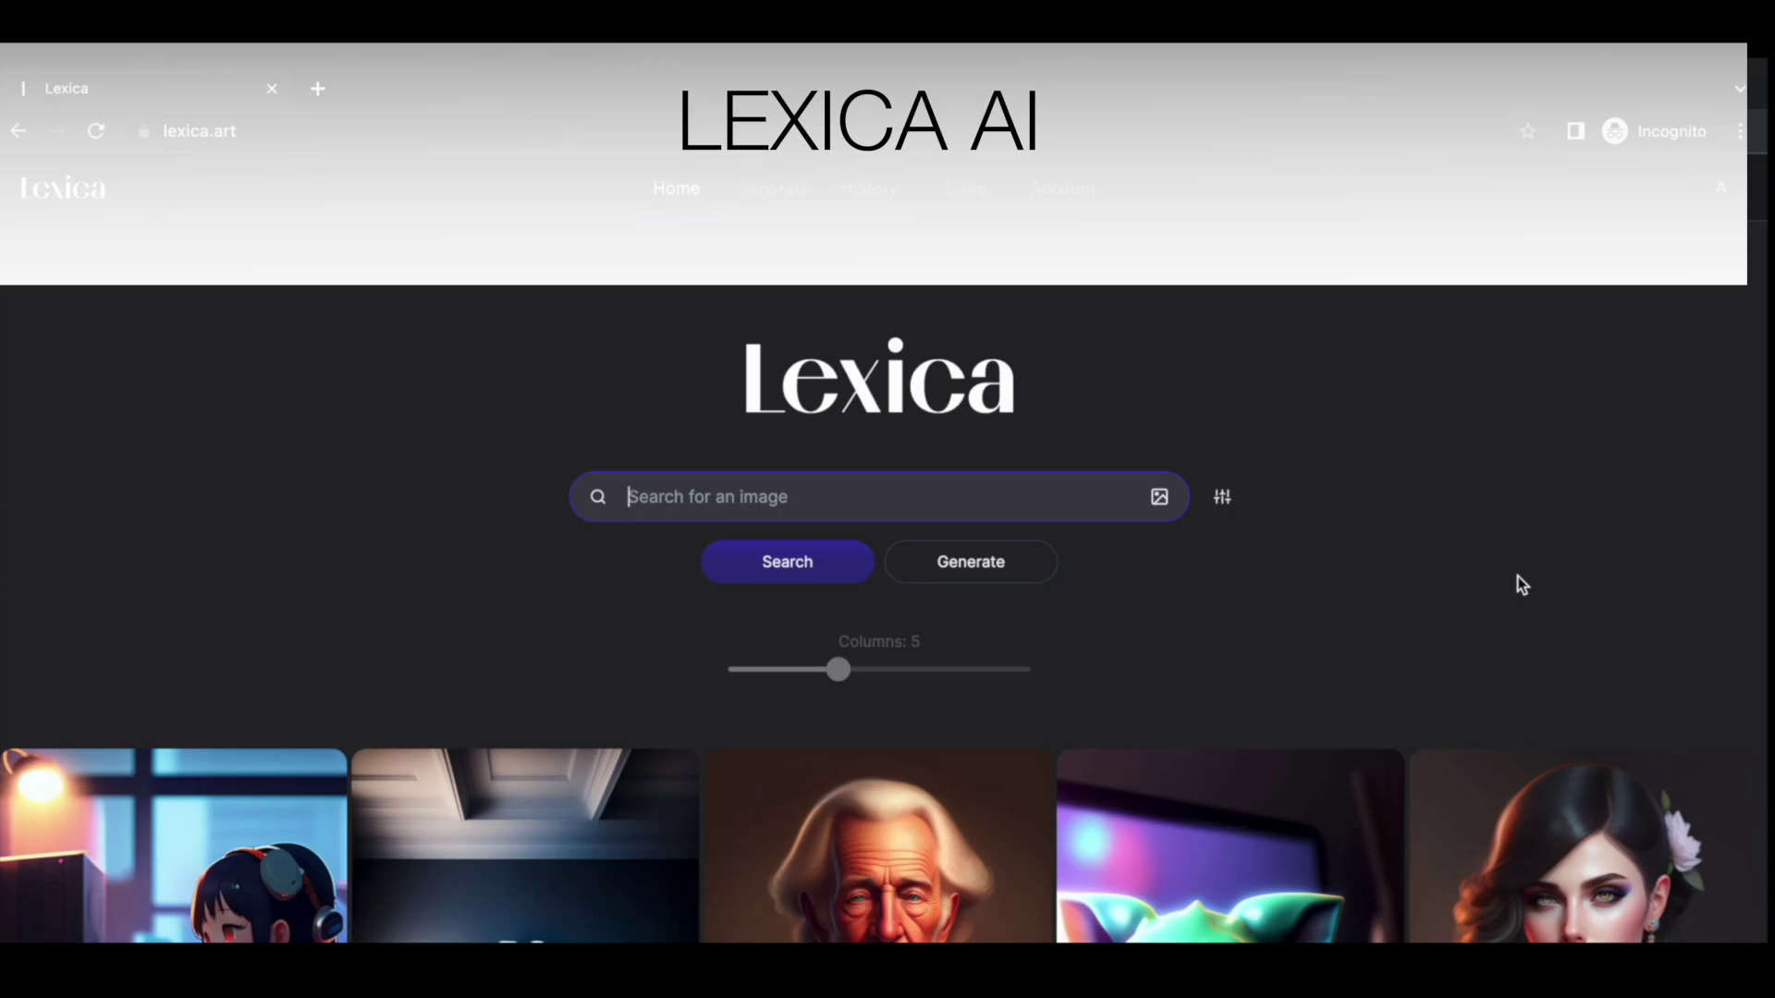
Switch to Lexica and browse the gallery of generated images on its home page
scroll(1392, 780, down, 10)
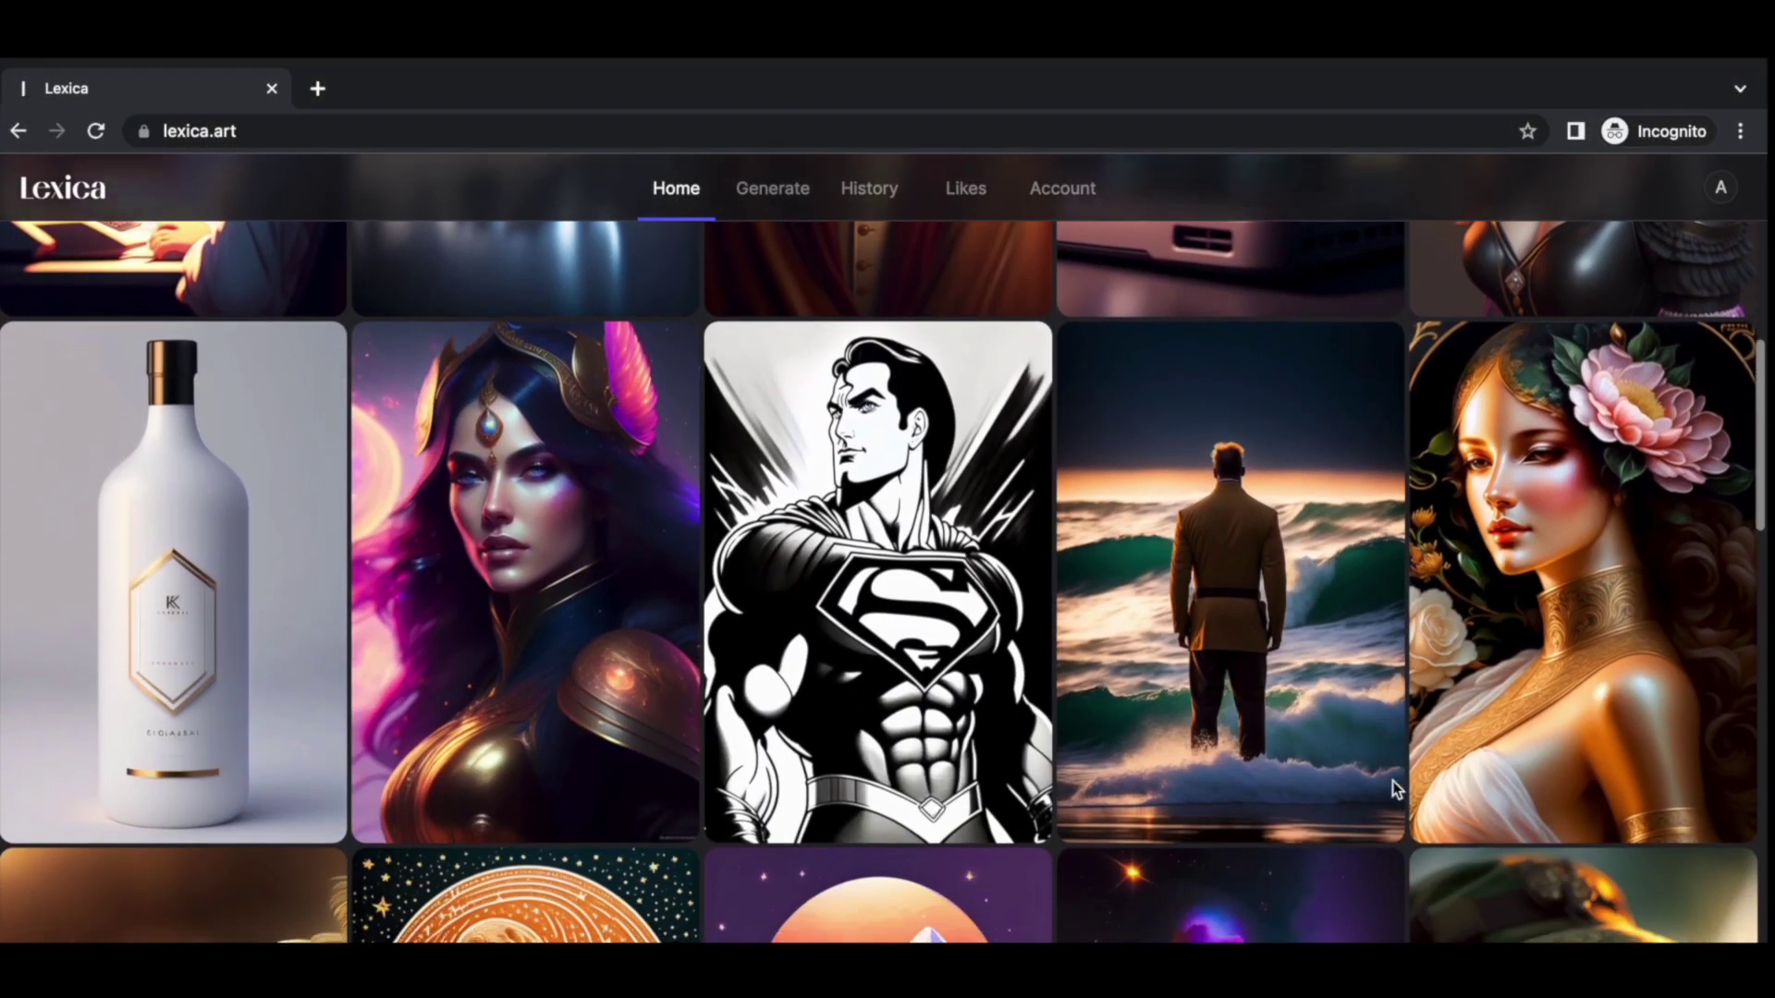
scroll(1392, 780, up, 10)
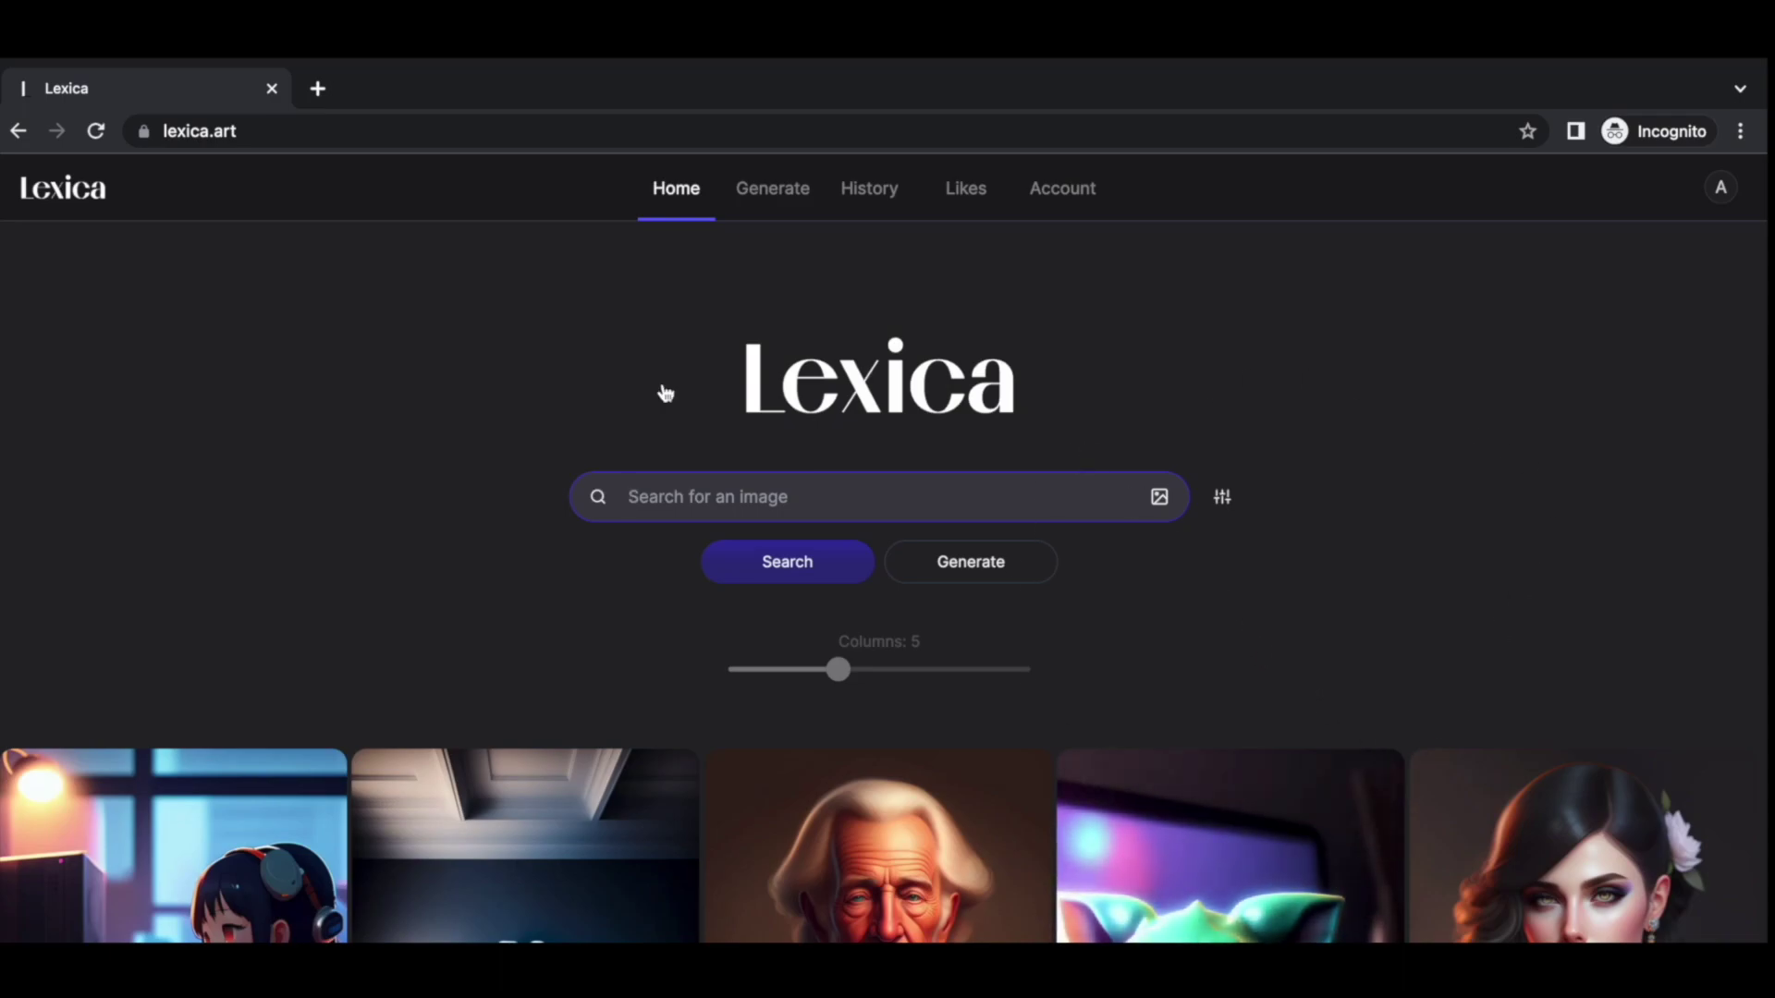
click(699, 508)
scroll(583, 820, down, 8)
scroll(582, 820, up, 9)
scroll(582, 821, down, 1)
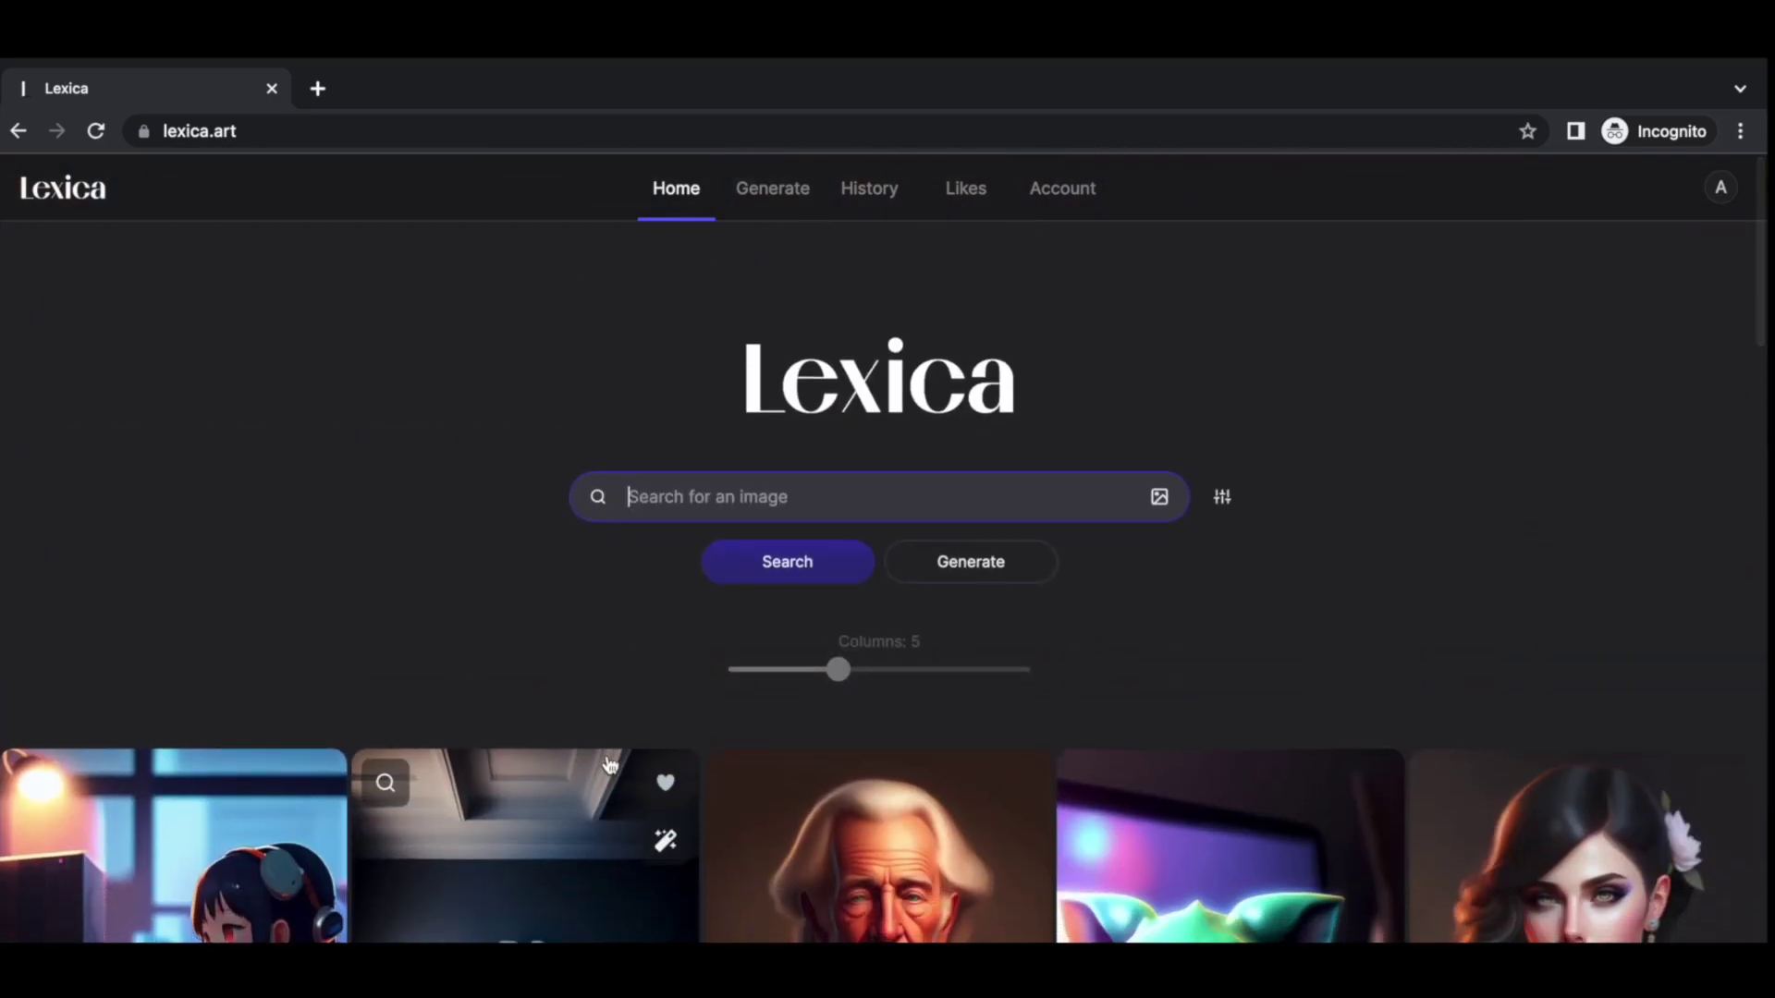
Open Lexica's image generator and enter "A lion playing poker" as the image description
click(985, 585)
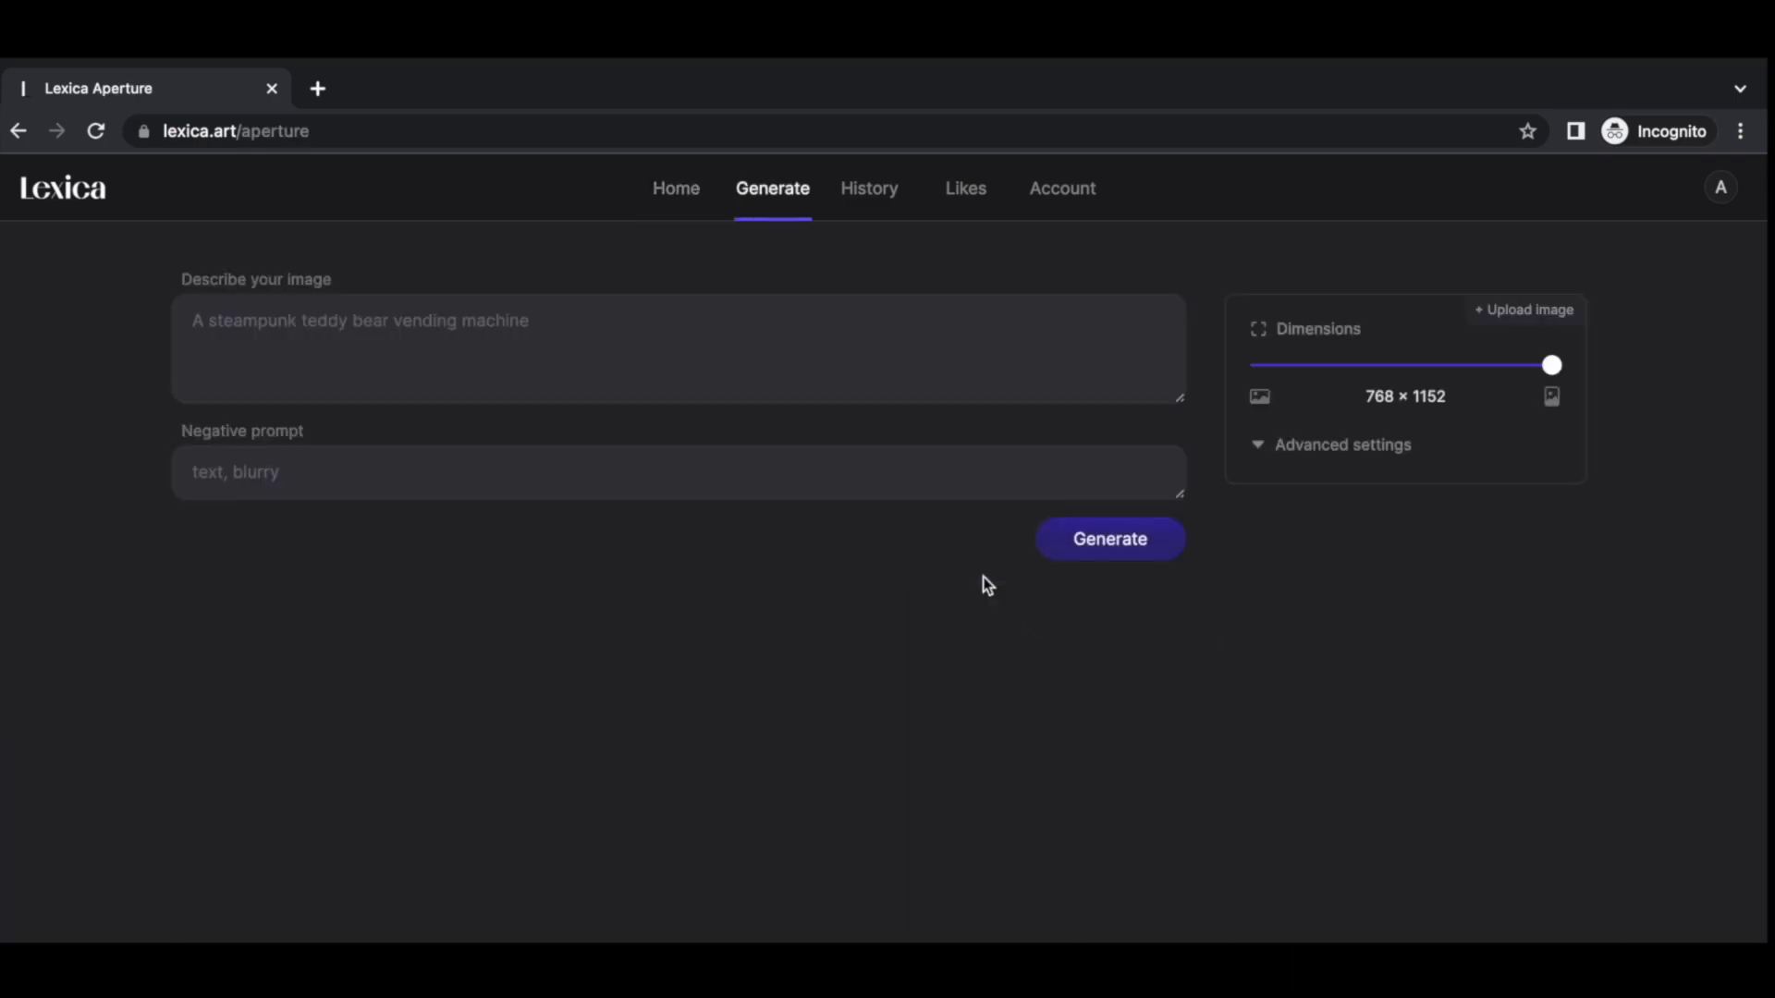
click(472, 343)
text(A lion playing )
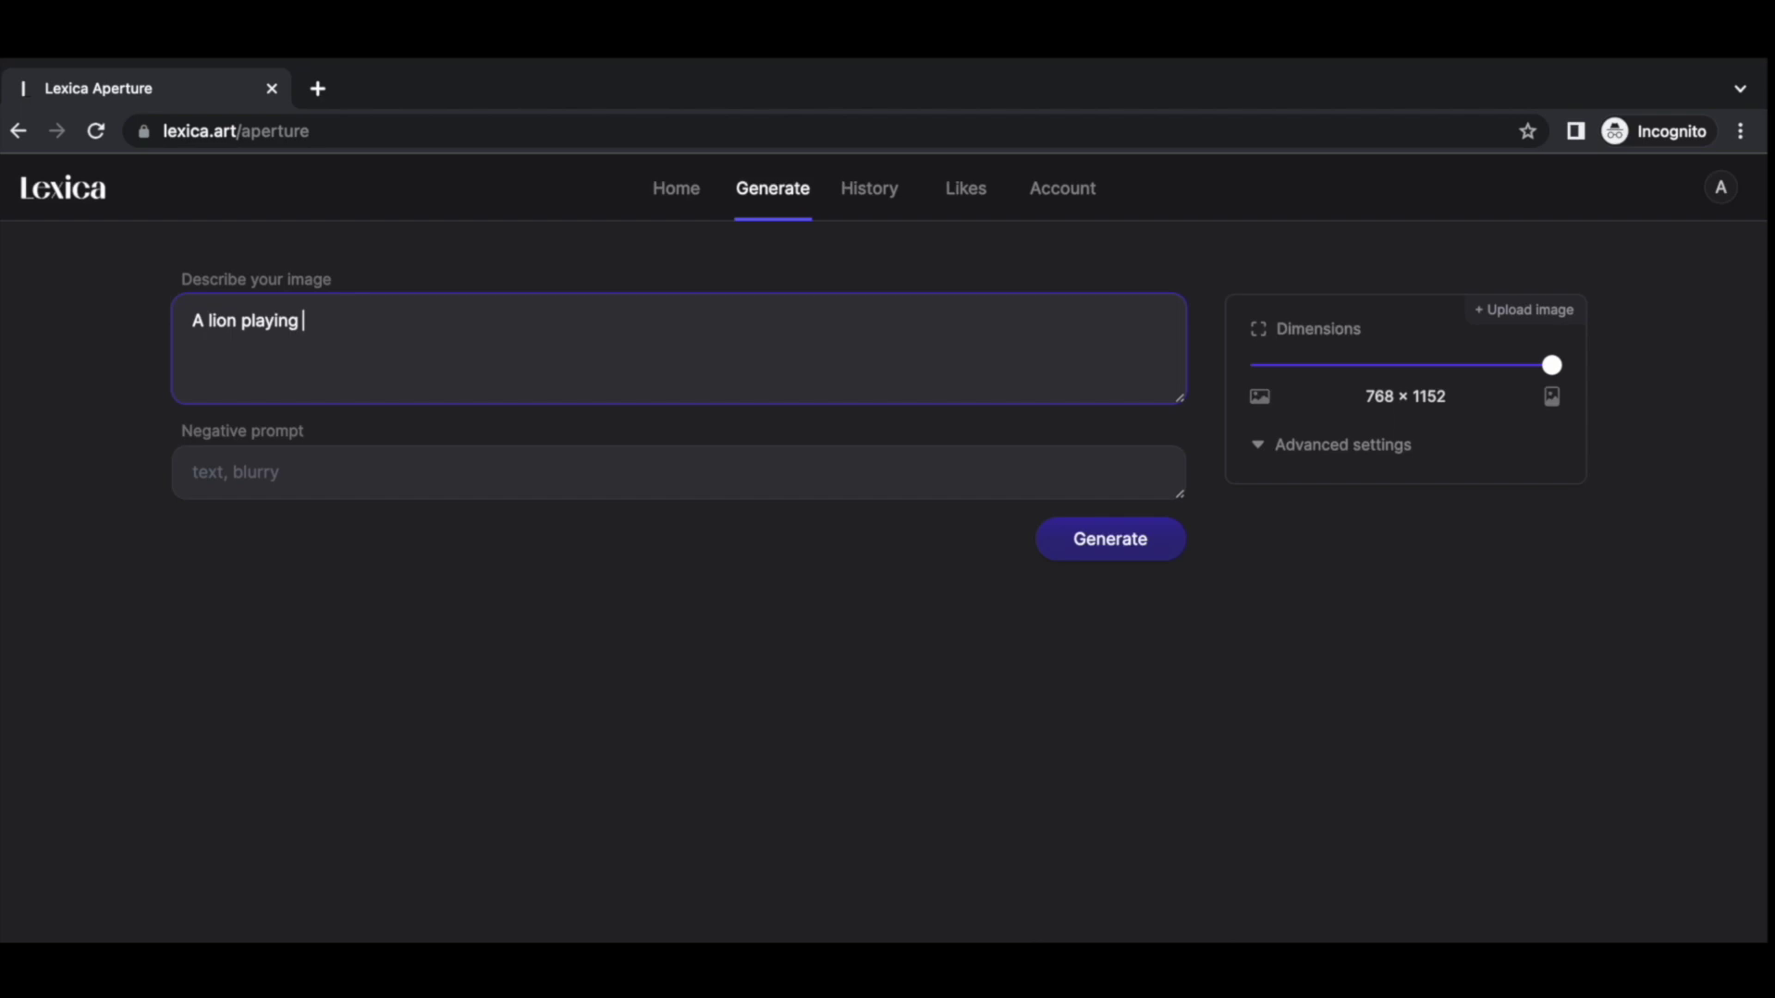
text(poker)
Keep the dimensions at 768 × 1152 and choose the Lexica Aperture v3 model in the advanced settings
click(1544, 368)
mouse_move(1544, 368)
mouse_down()
mouse_move(1319, 372)
mouse_move(1562, 396)
mouse_up()
click(1257, 453)
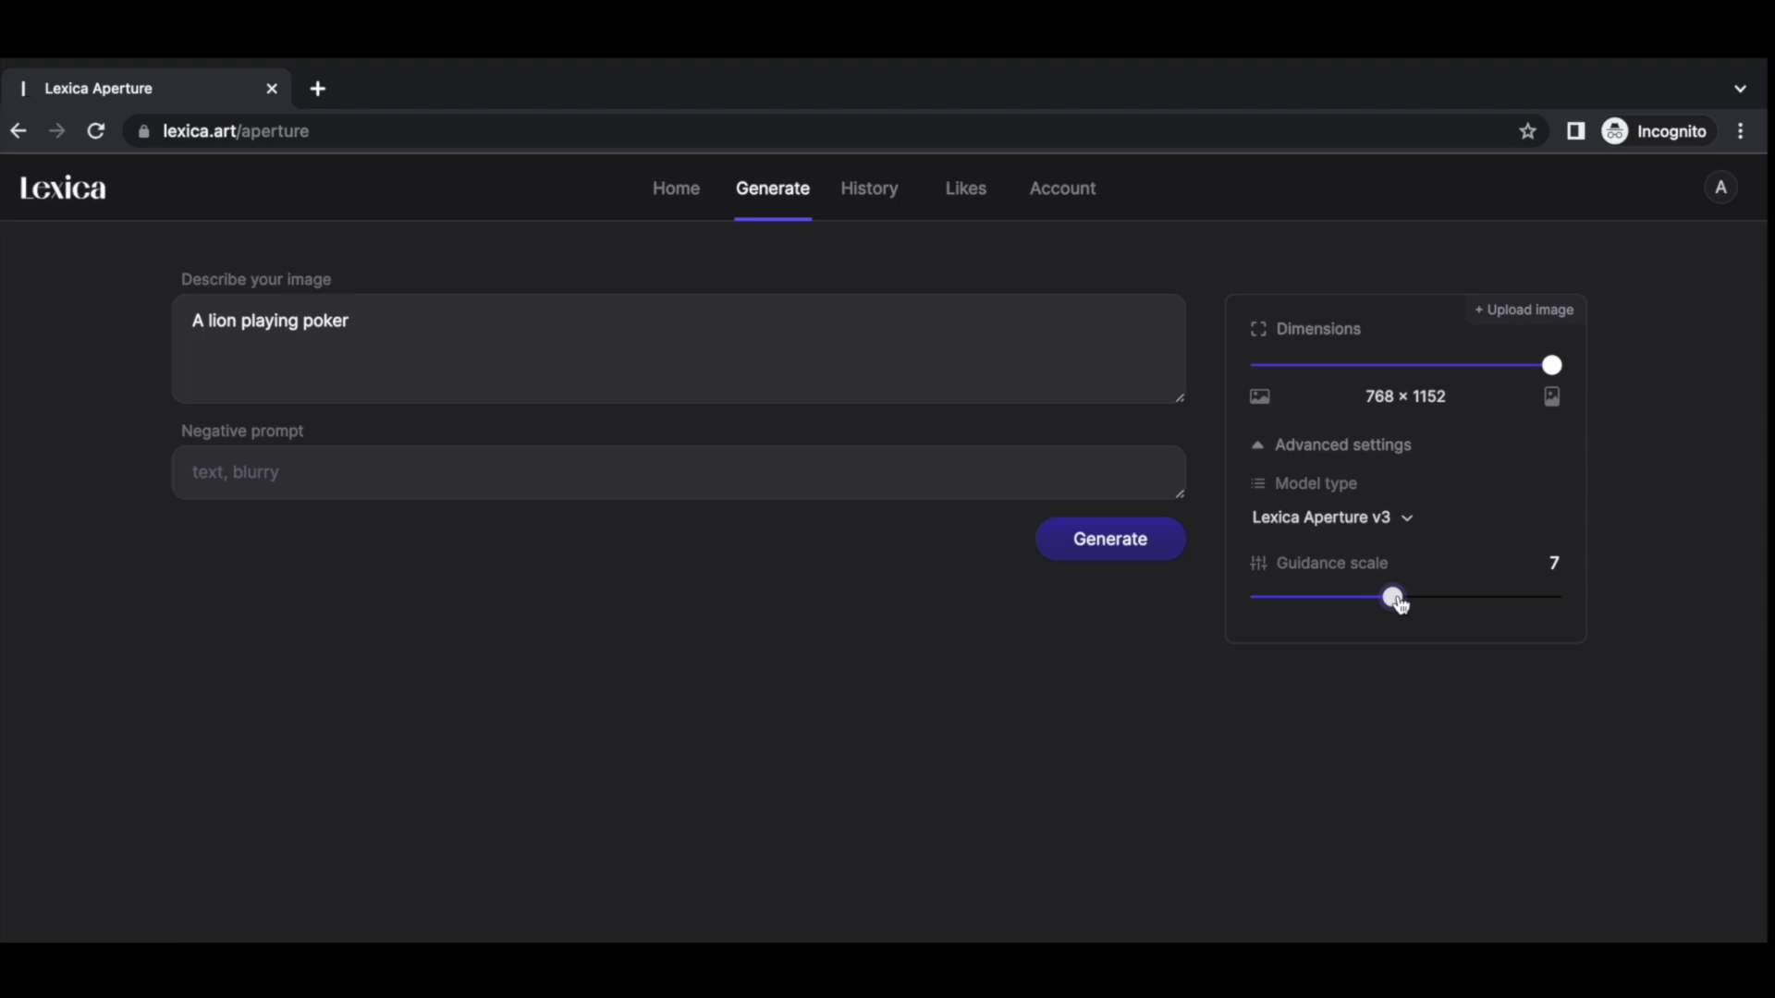
click(1406, 523)
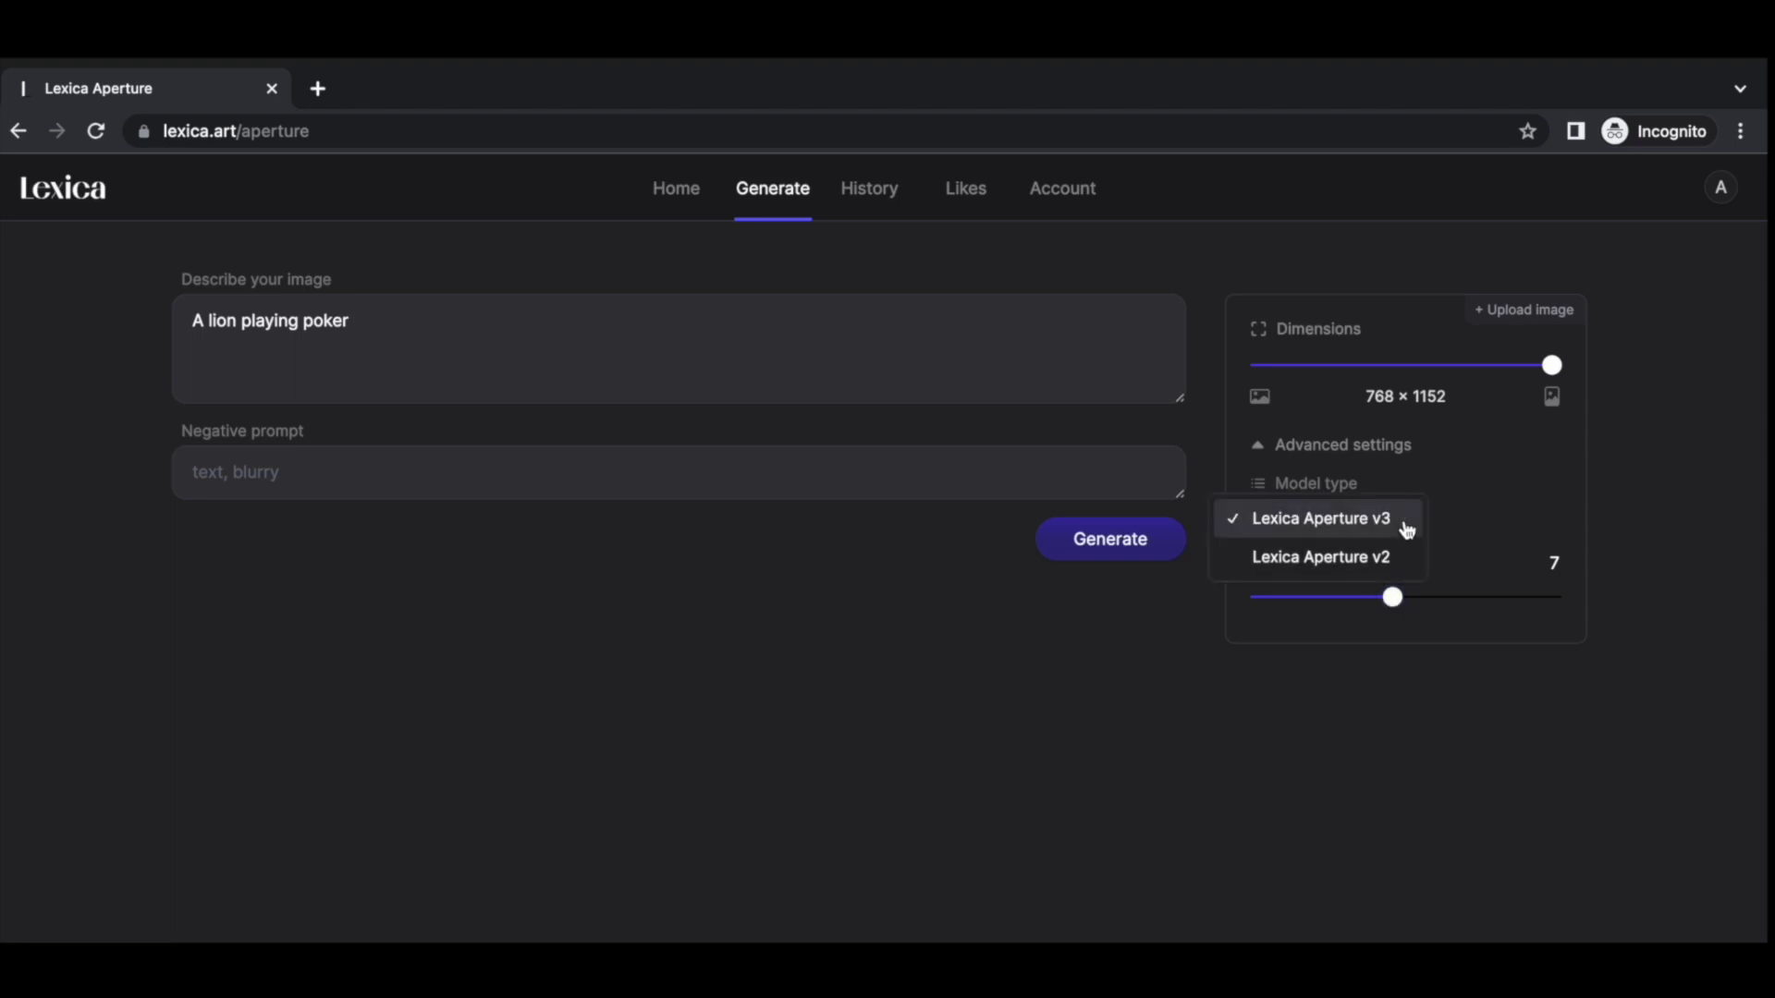
click(1406, 529)
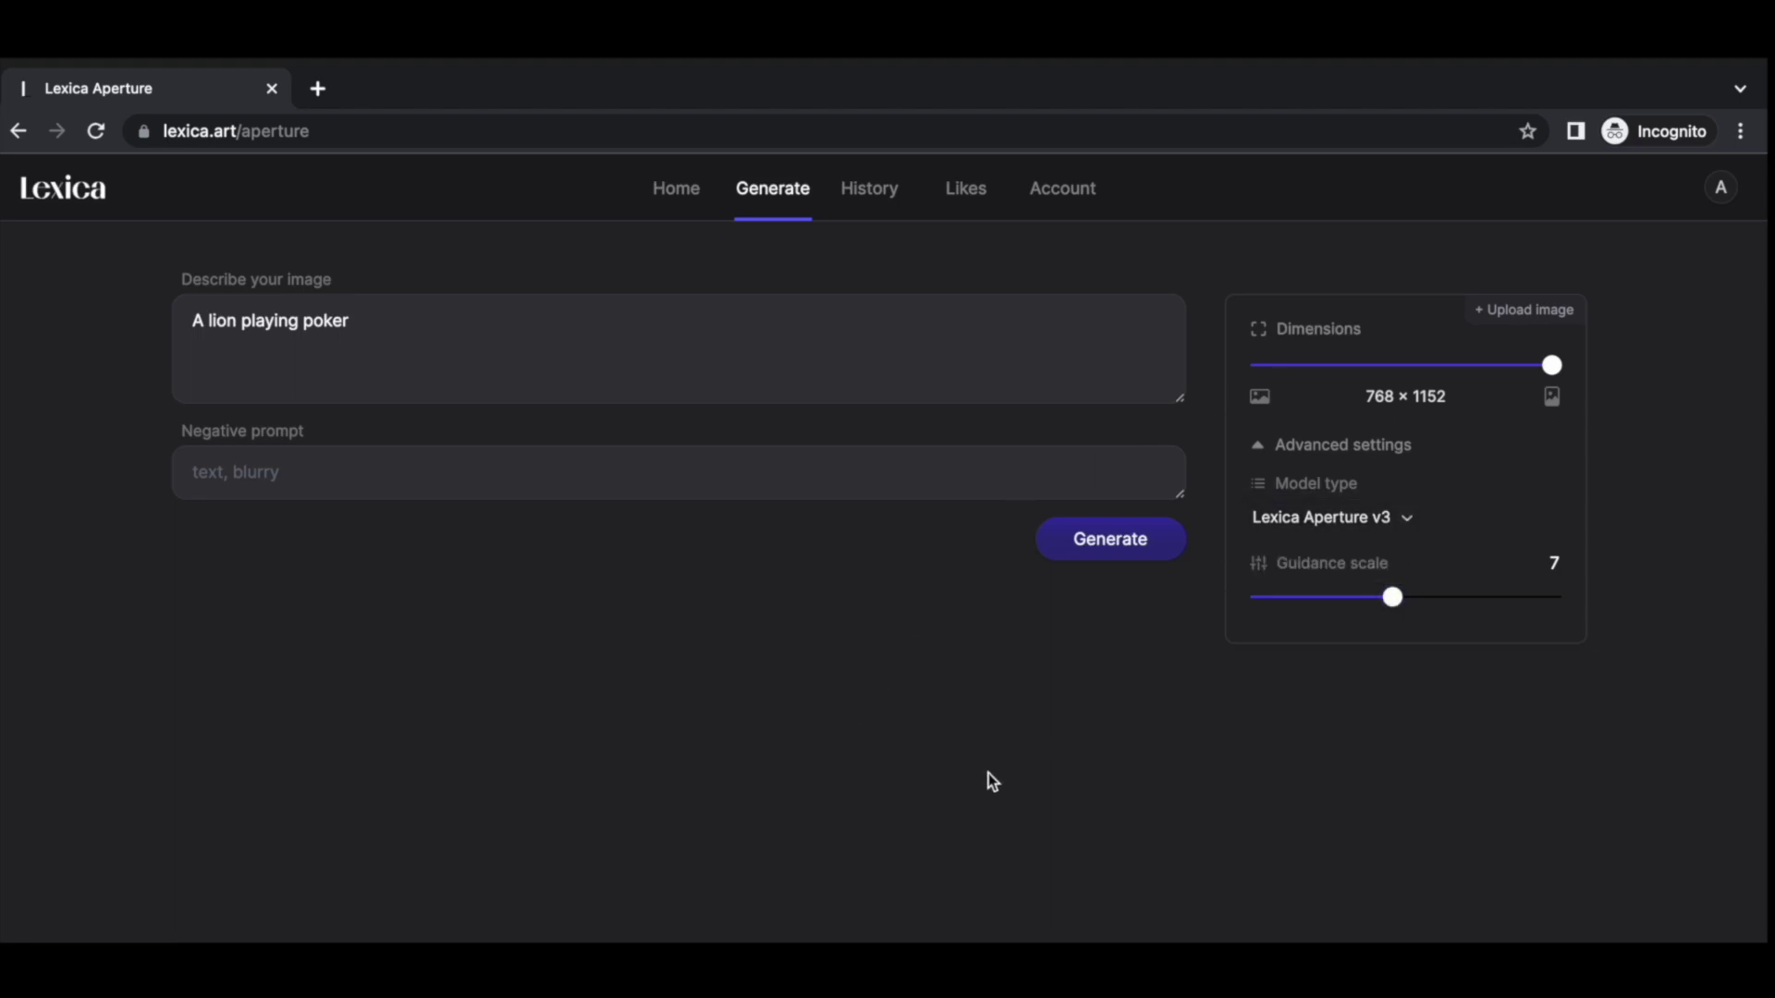
Generate the lion images, review them and request variations of the first one
click(1126, 558)
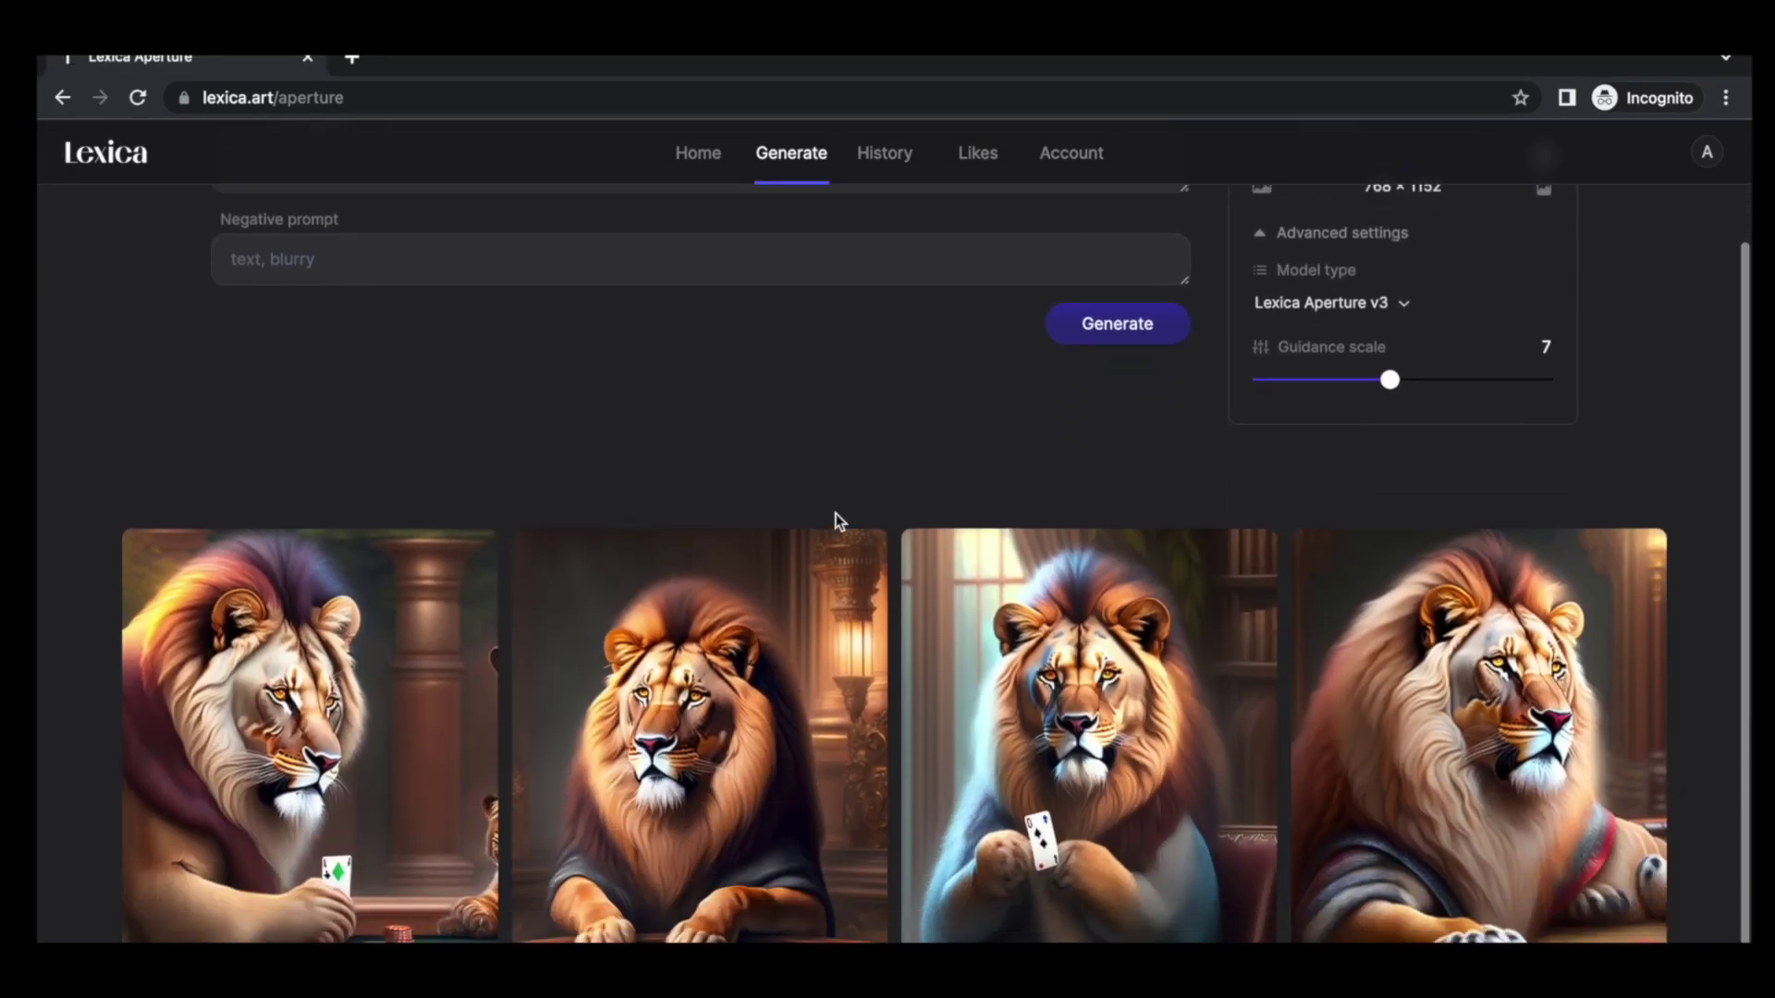
scroll(967, 737, down, 2)
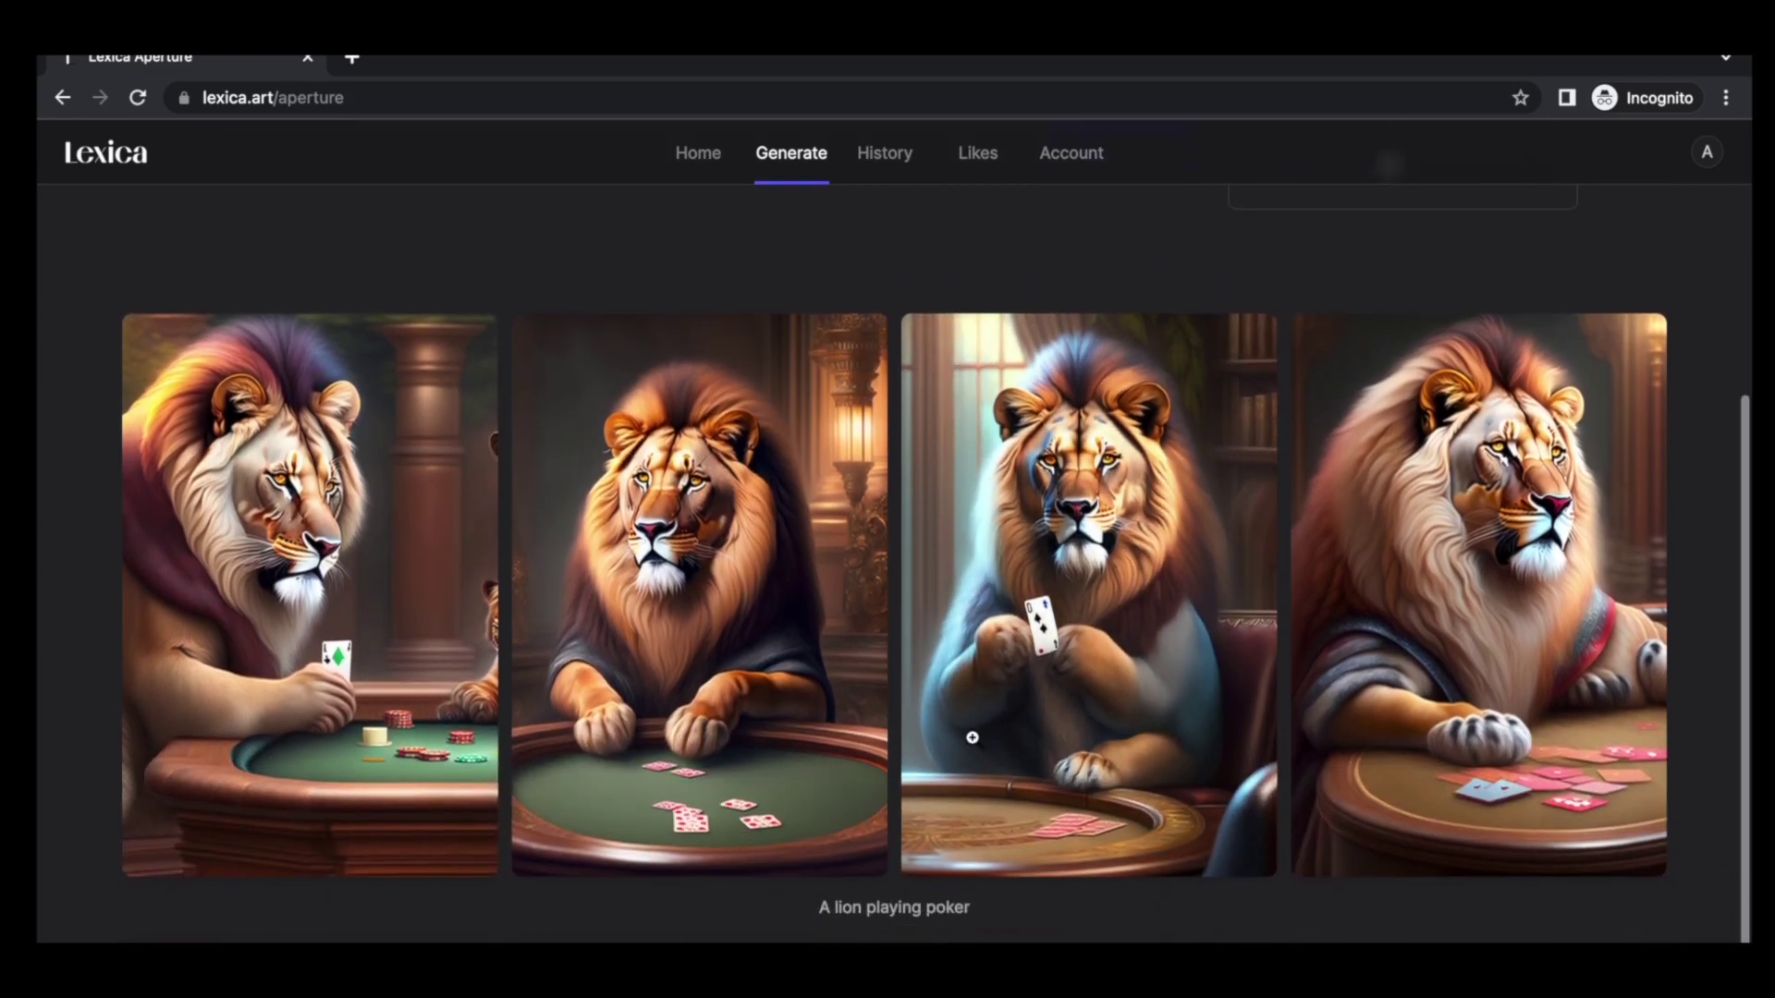
scroll(970, 741, up, 3)
mouse_move(156, 624)
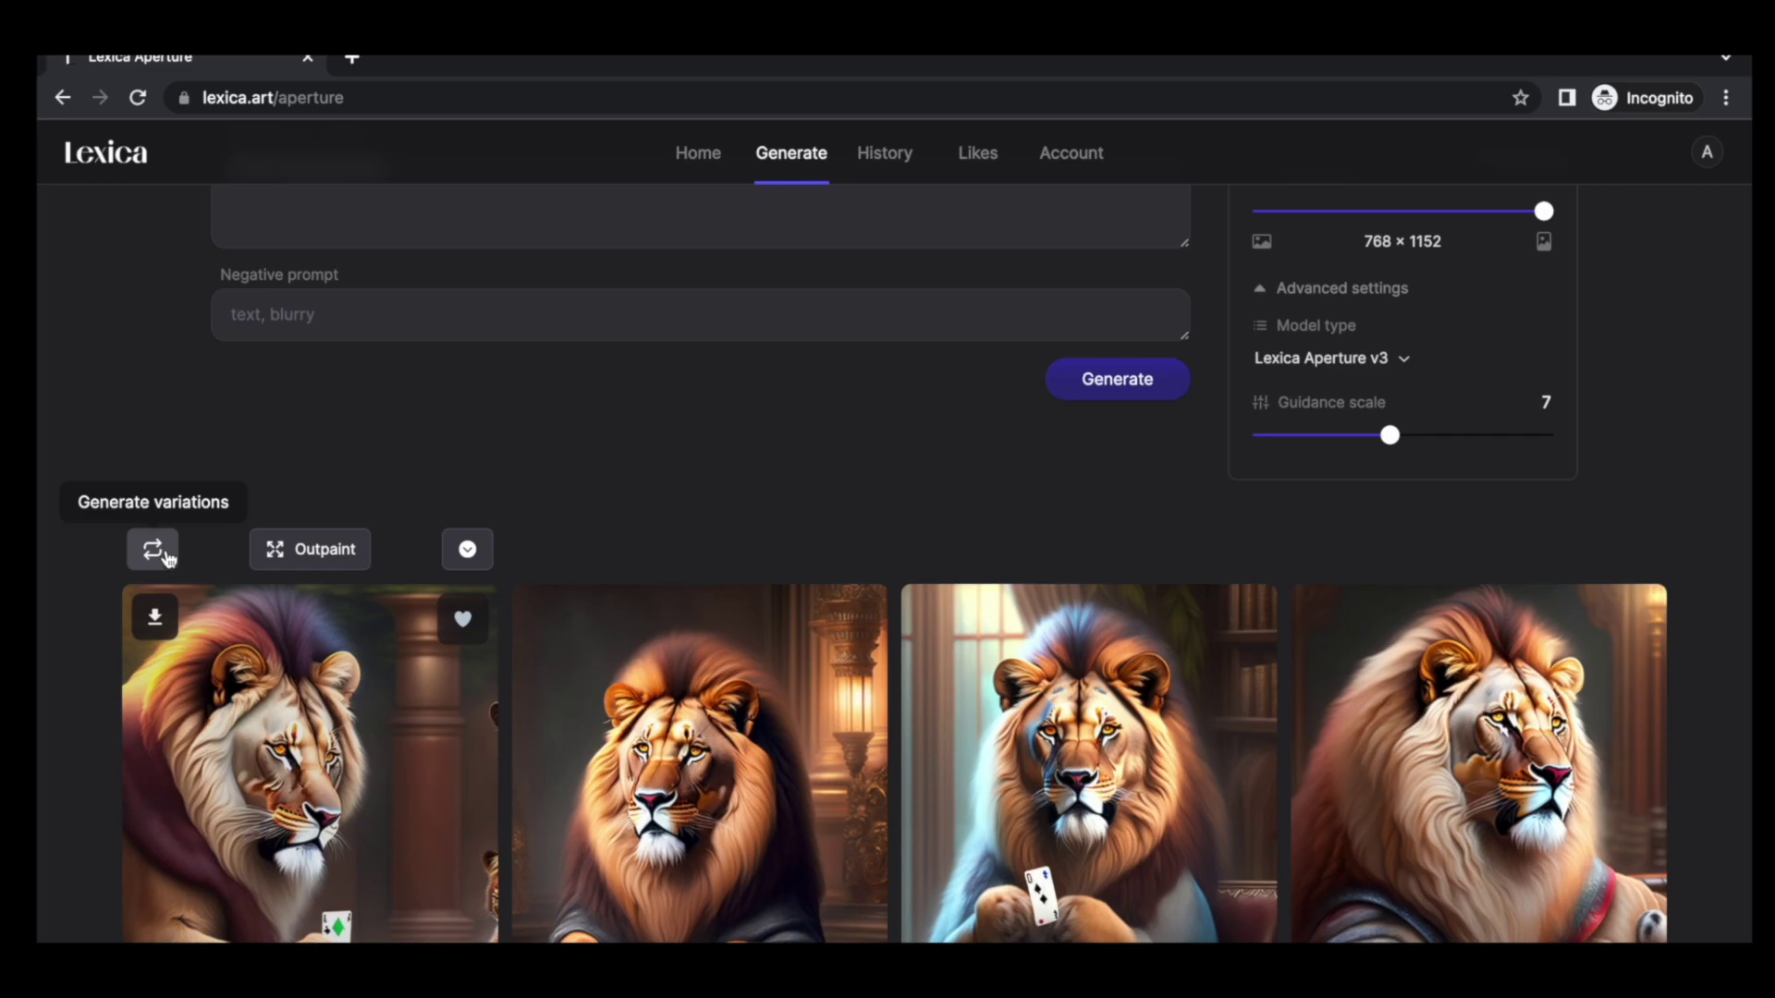
click(156, 550)
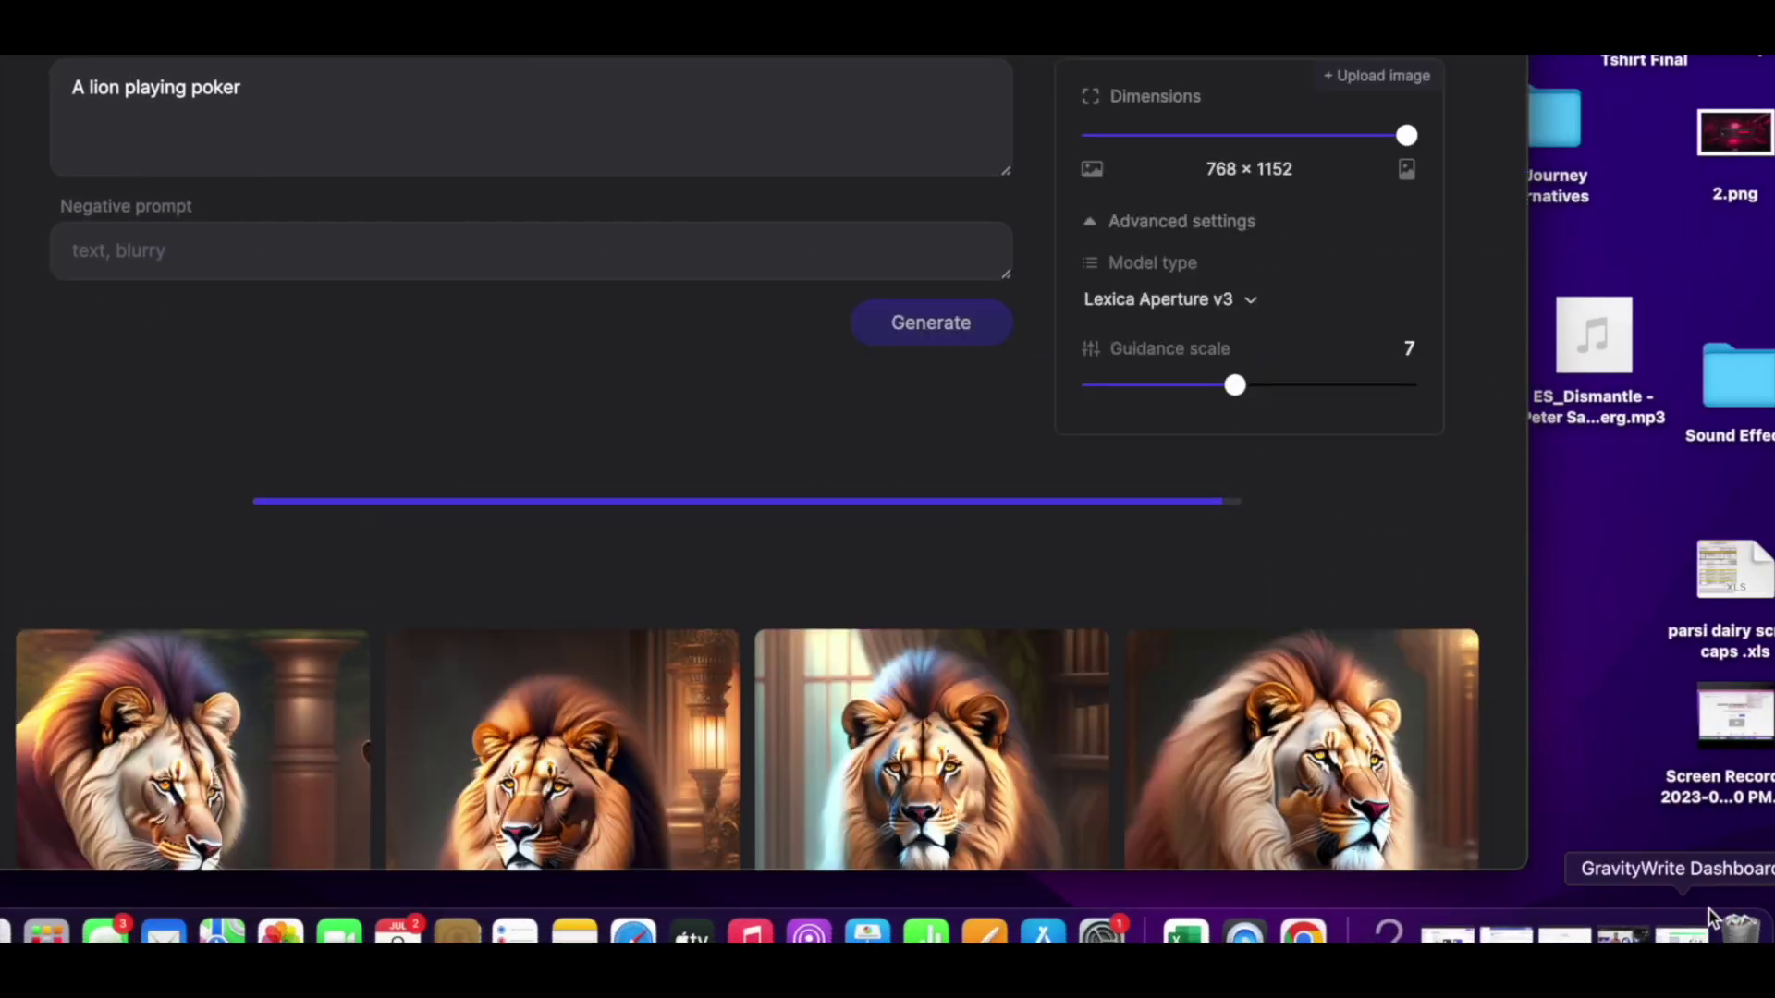
Switch to the GravityWrite dashboard and open its AI Art prompt tool
click(1691, 932)
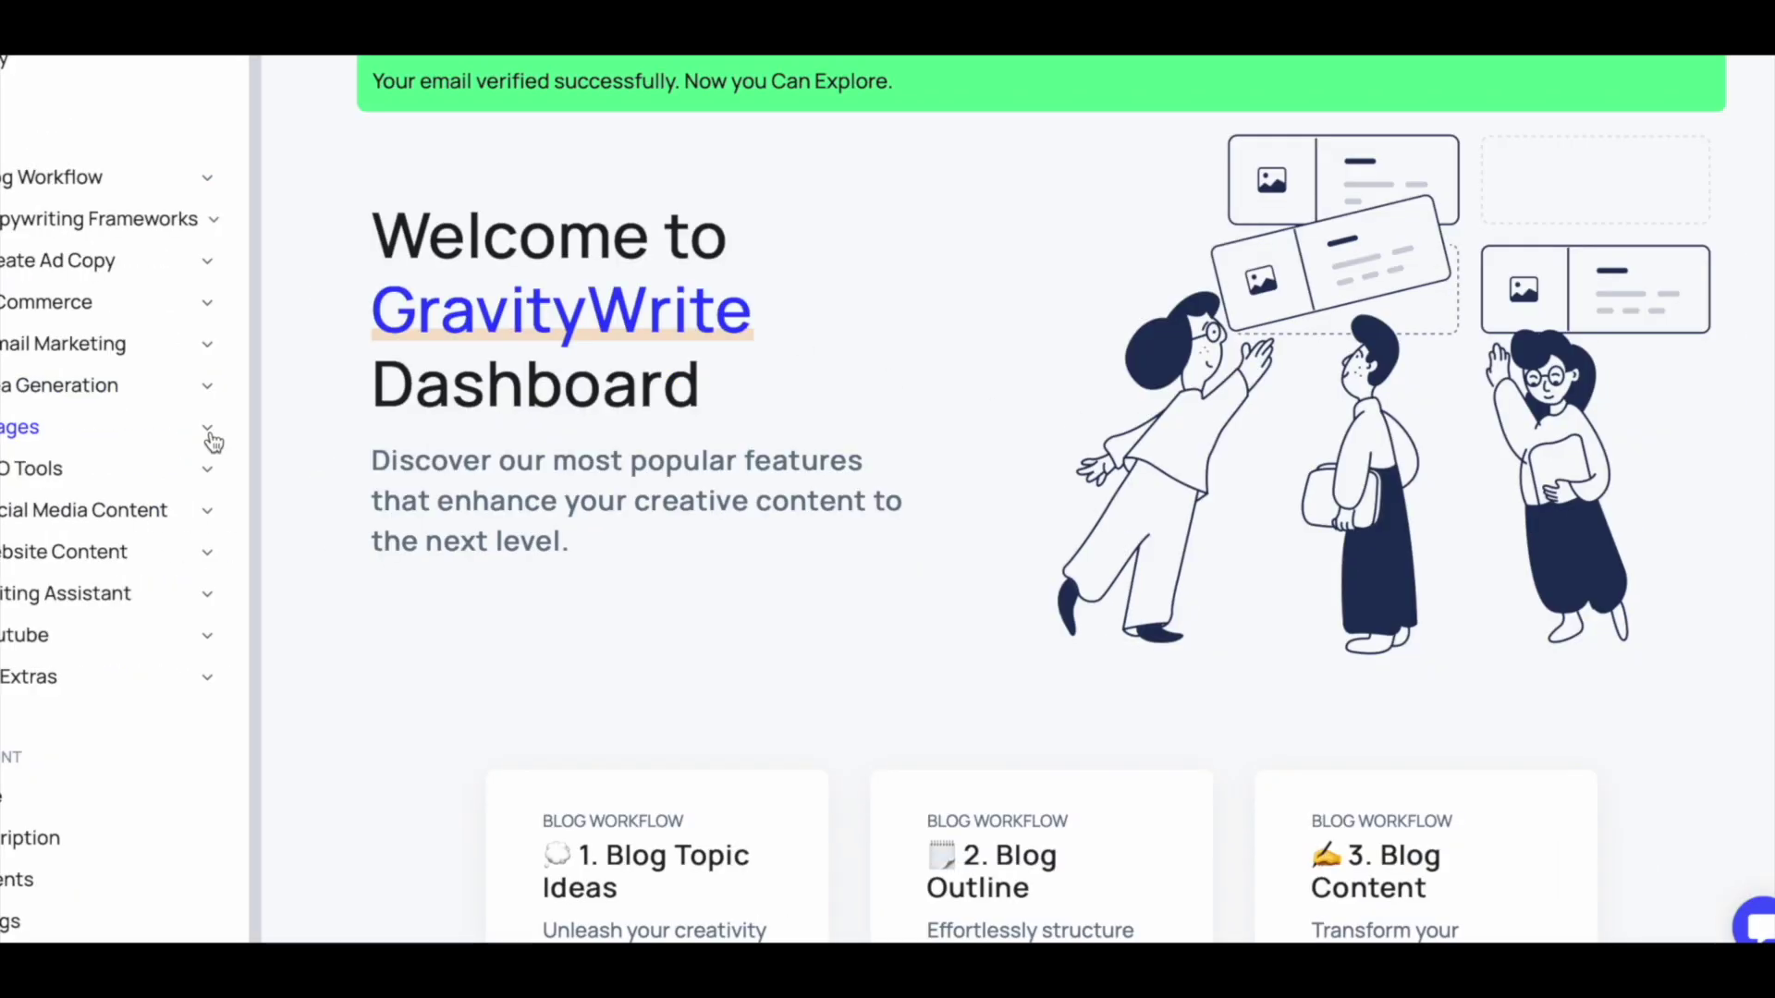
click(211, 435)
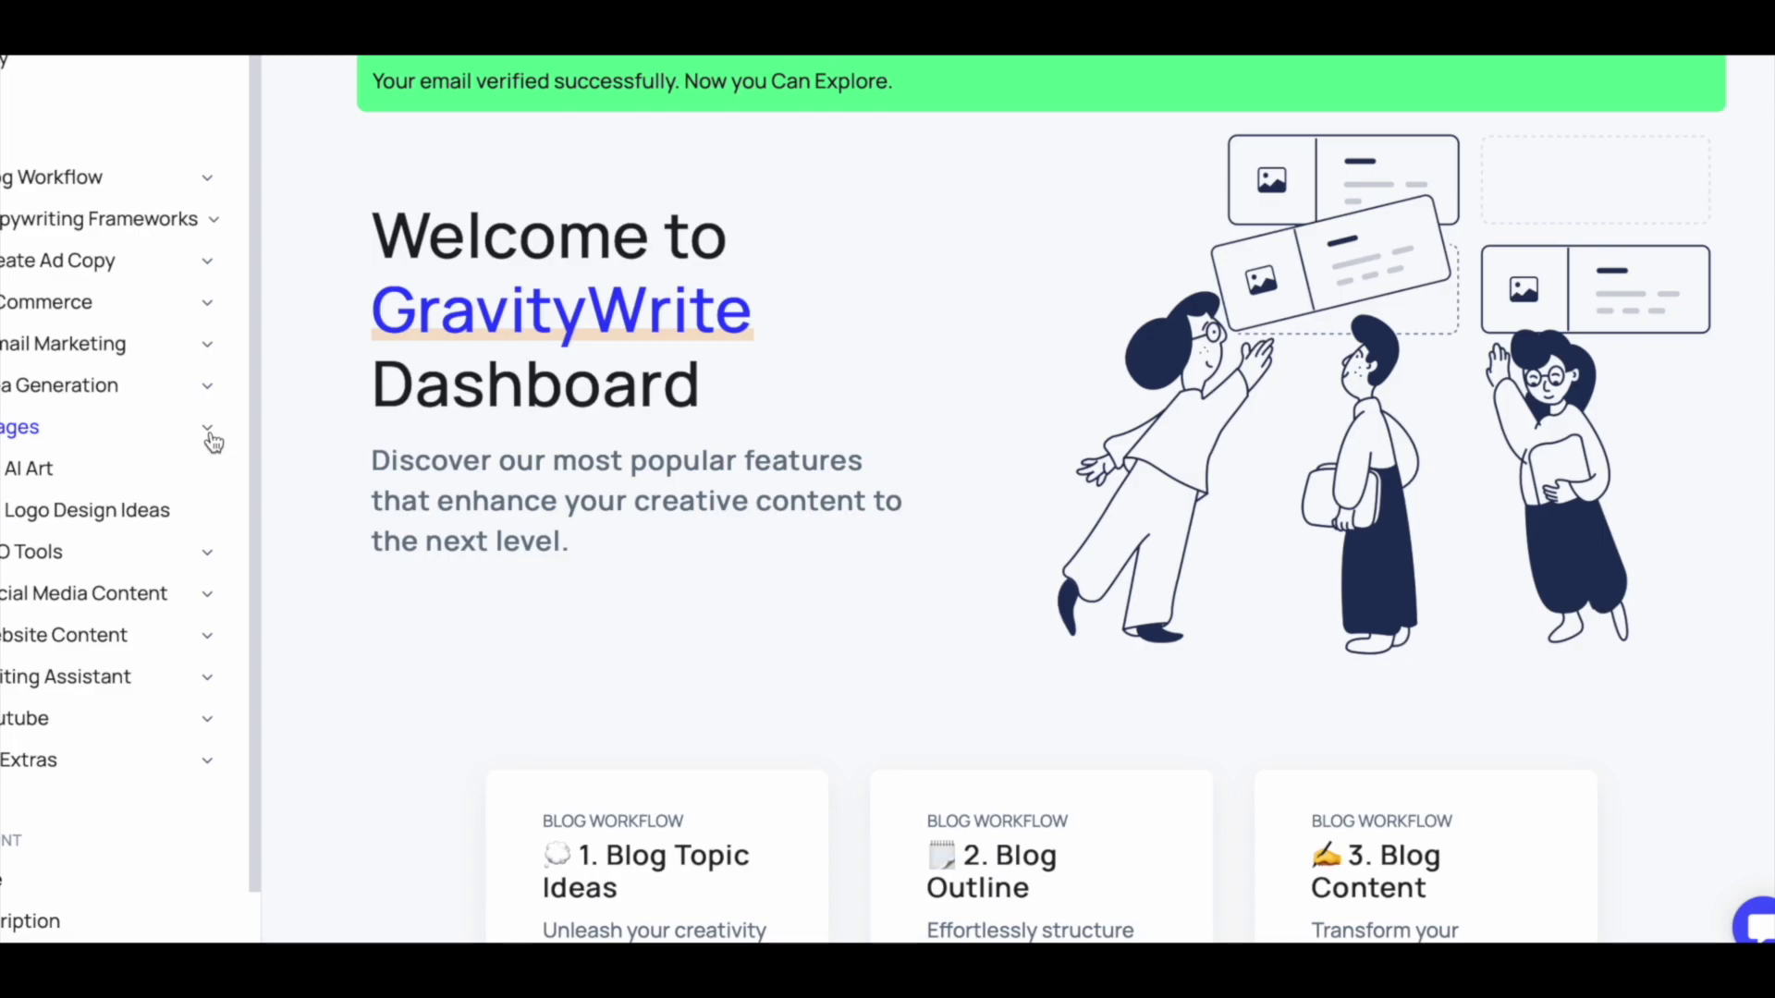
click(37, 472)
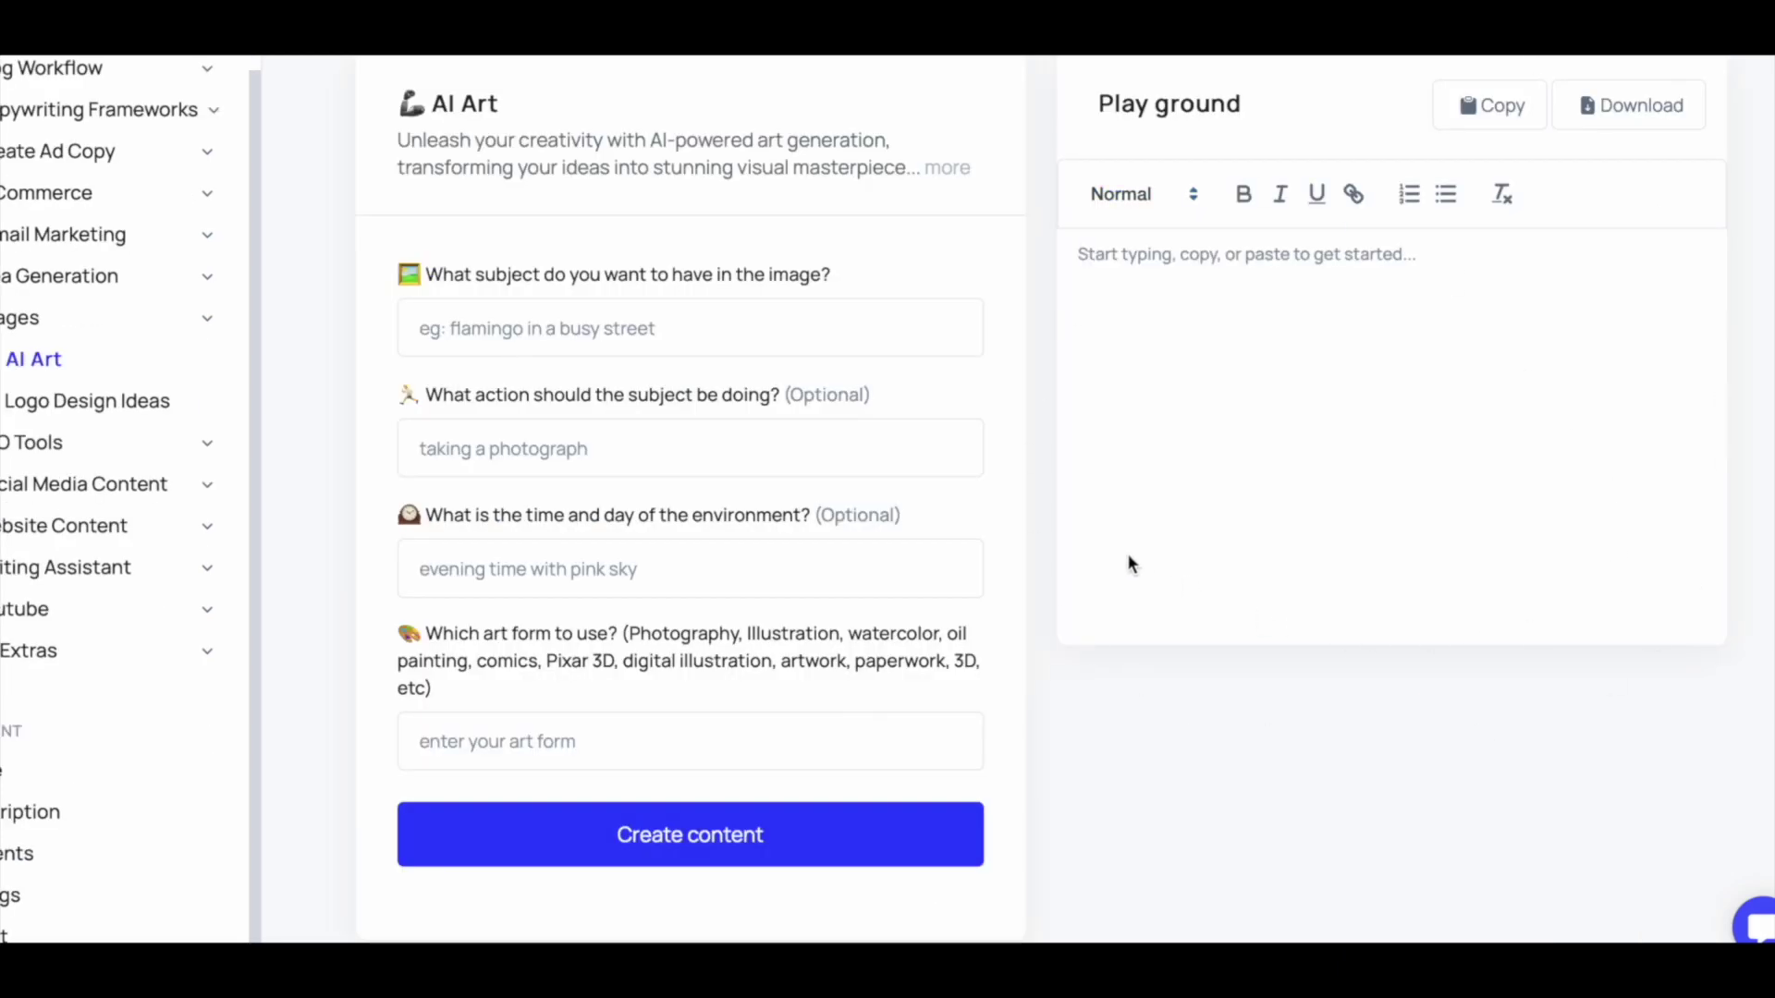
Create prompts for subject "a lion playing poker", action "playing poker", time "night time" and art form "pixar 3d", and review them
click(599, 332)
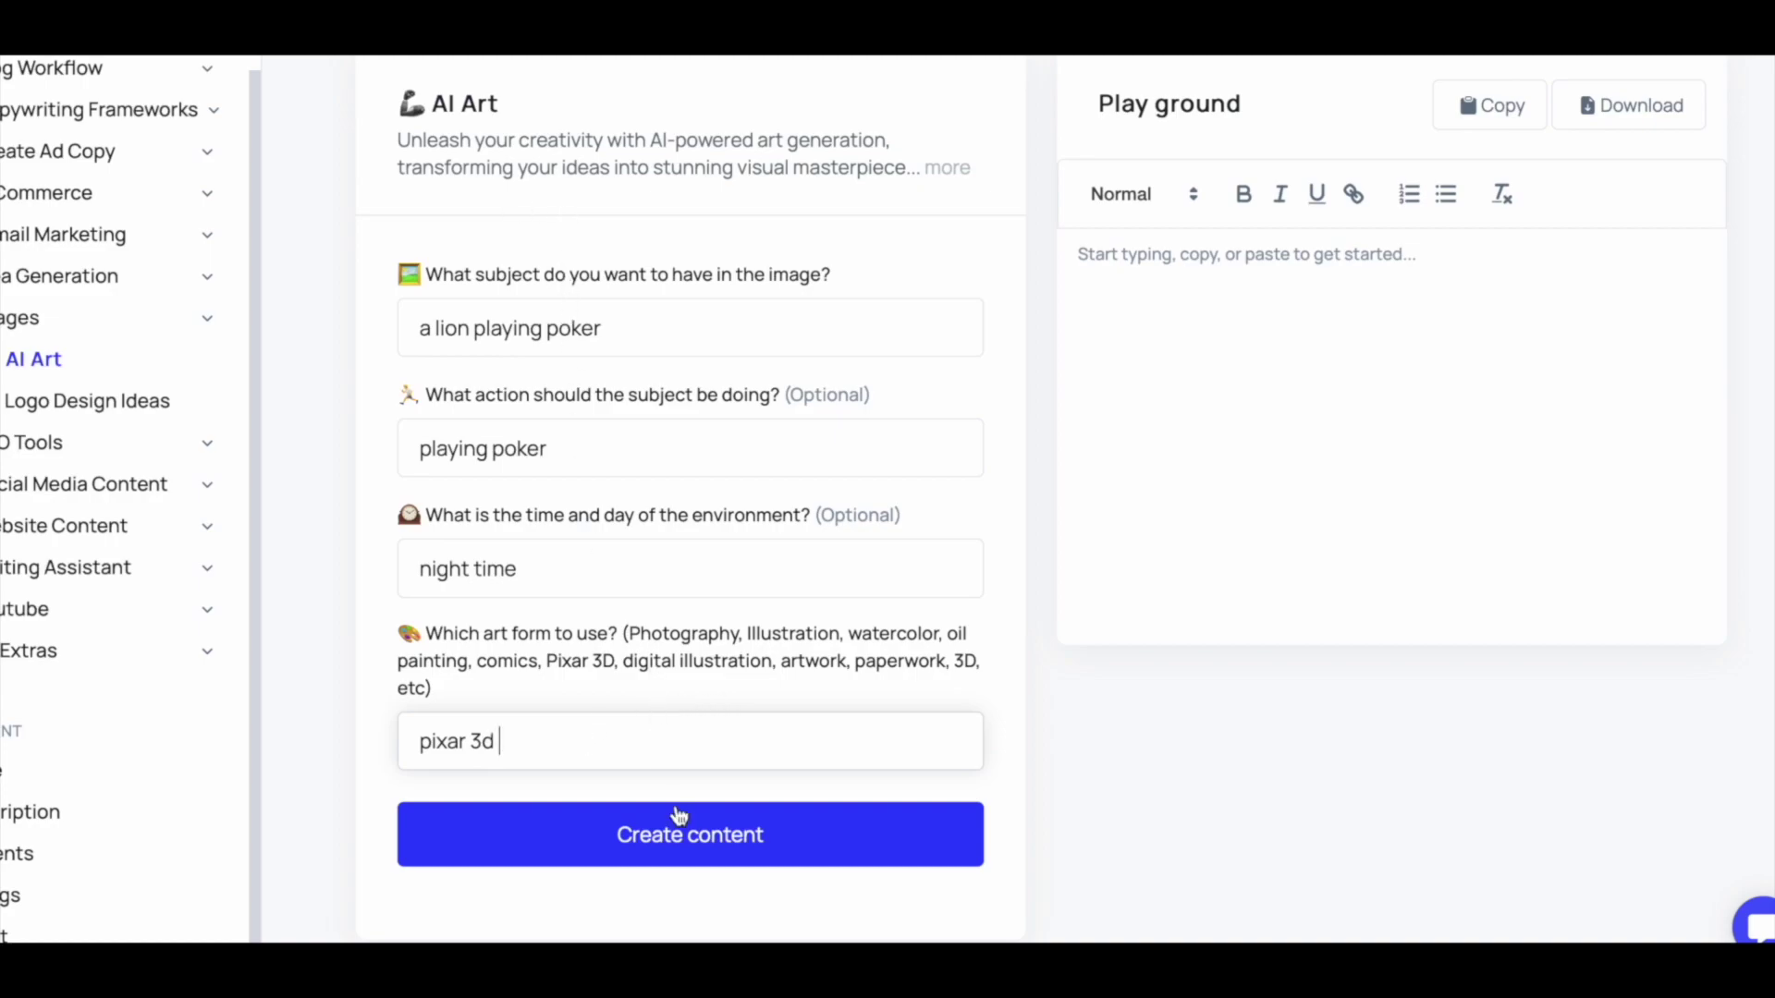
click(684, 852)
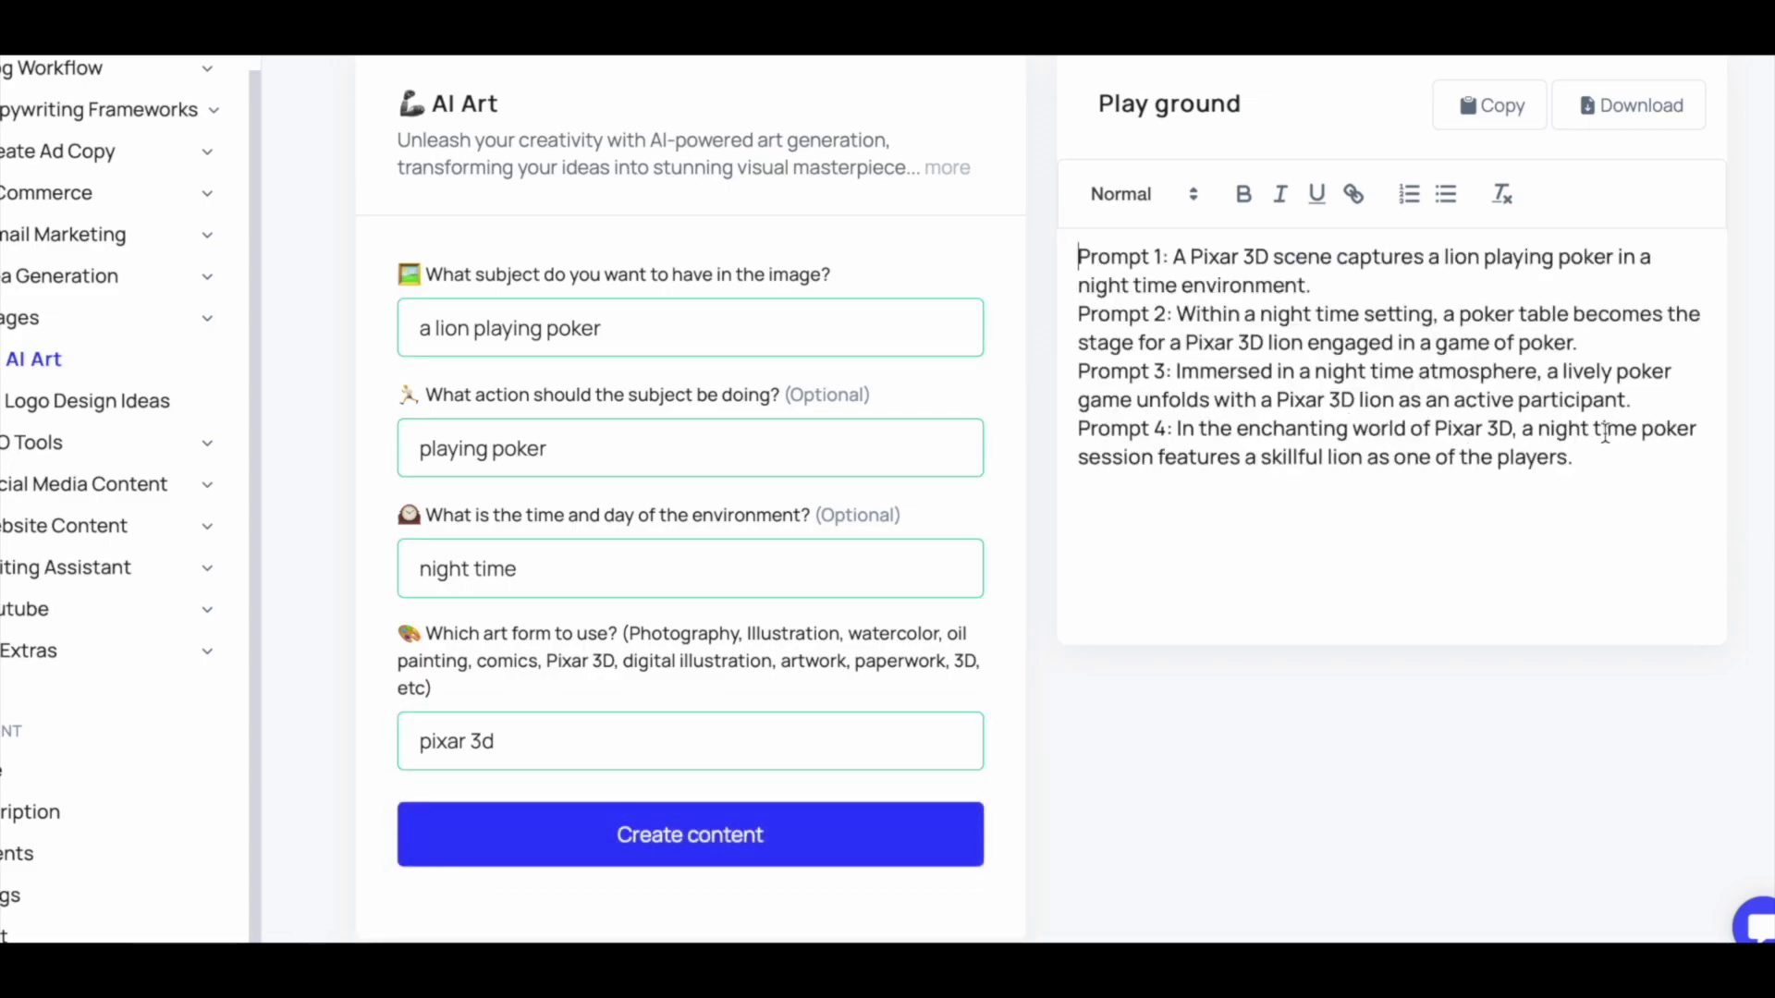
scroll(1605, 431, down, 2)
scroll(1605, 431, up, 2)
Copy the text of Prompt 3 into Lexica's image description and generate images from it
drag(1175, 370, 1661, 404)
key(super+c)
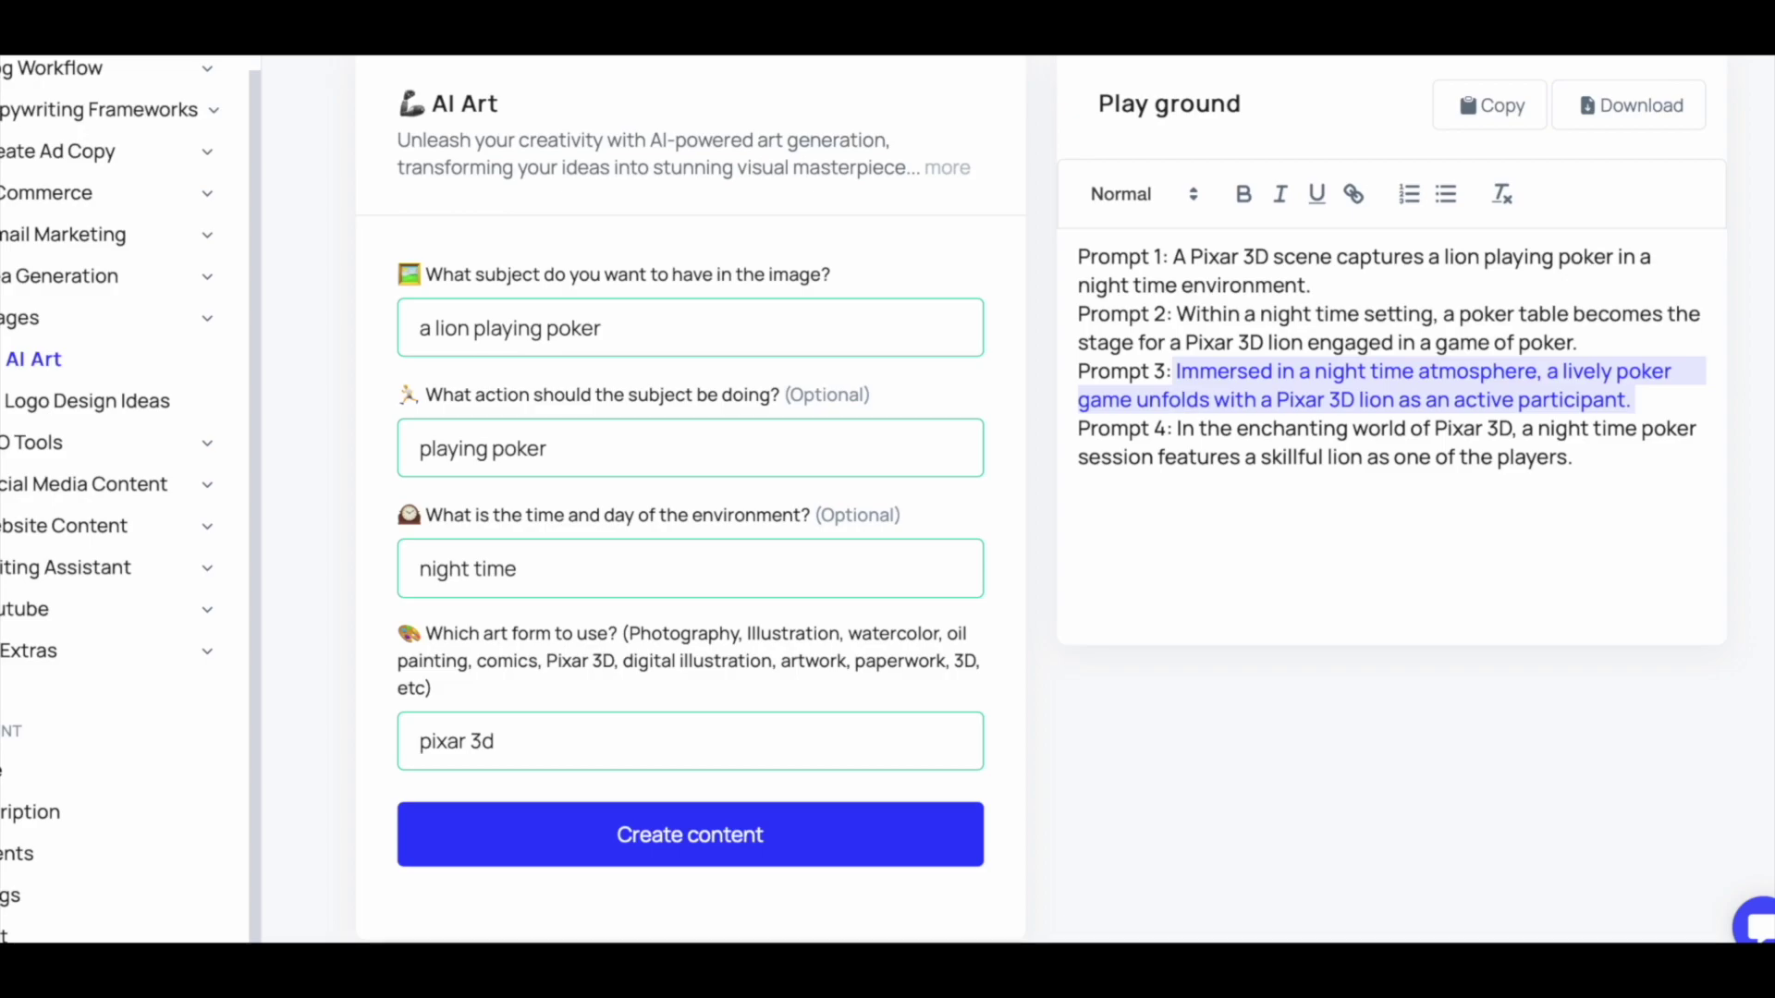
key(ctrl+super+f)
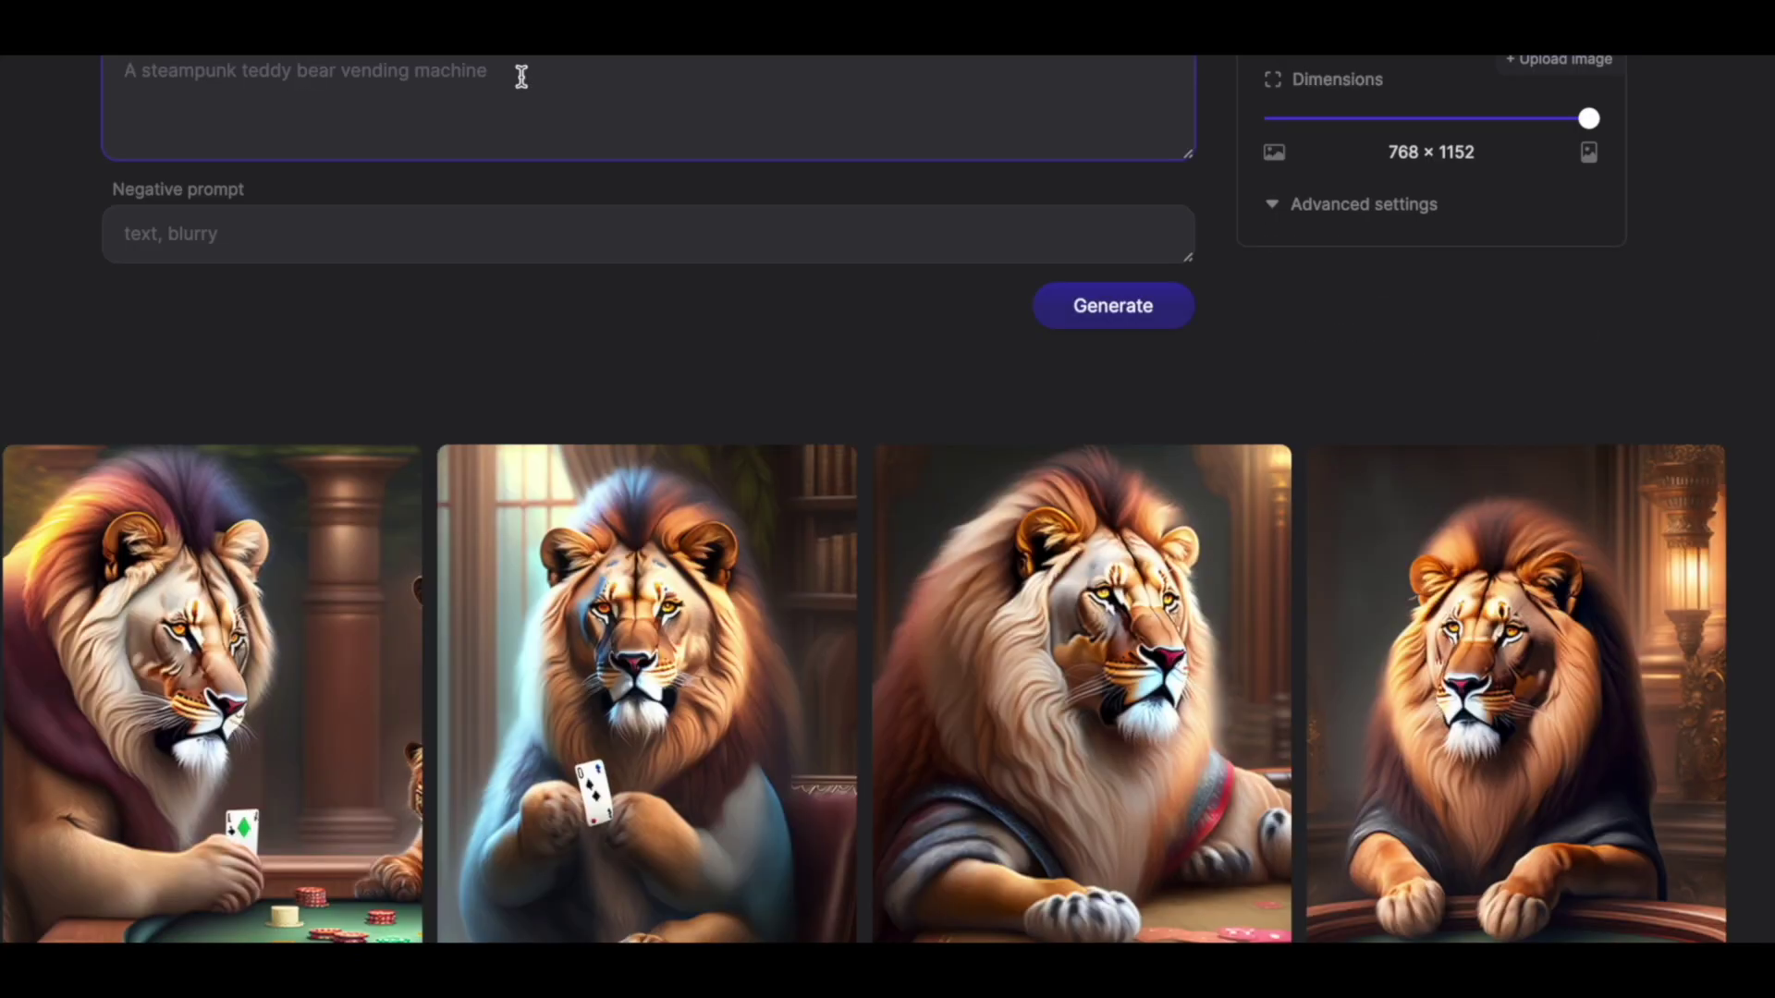
key(super+v)
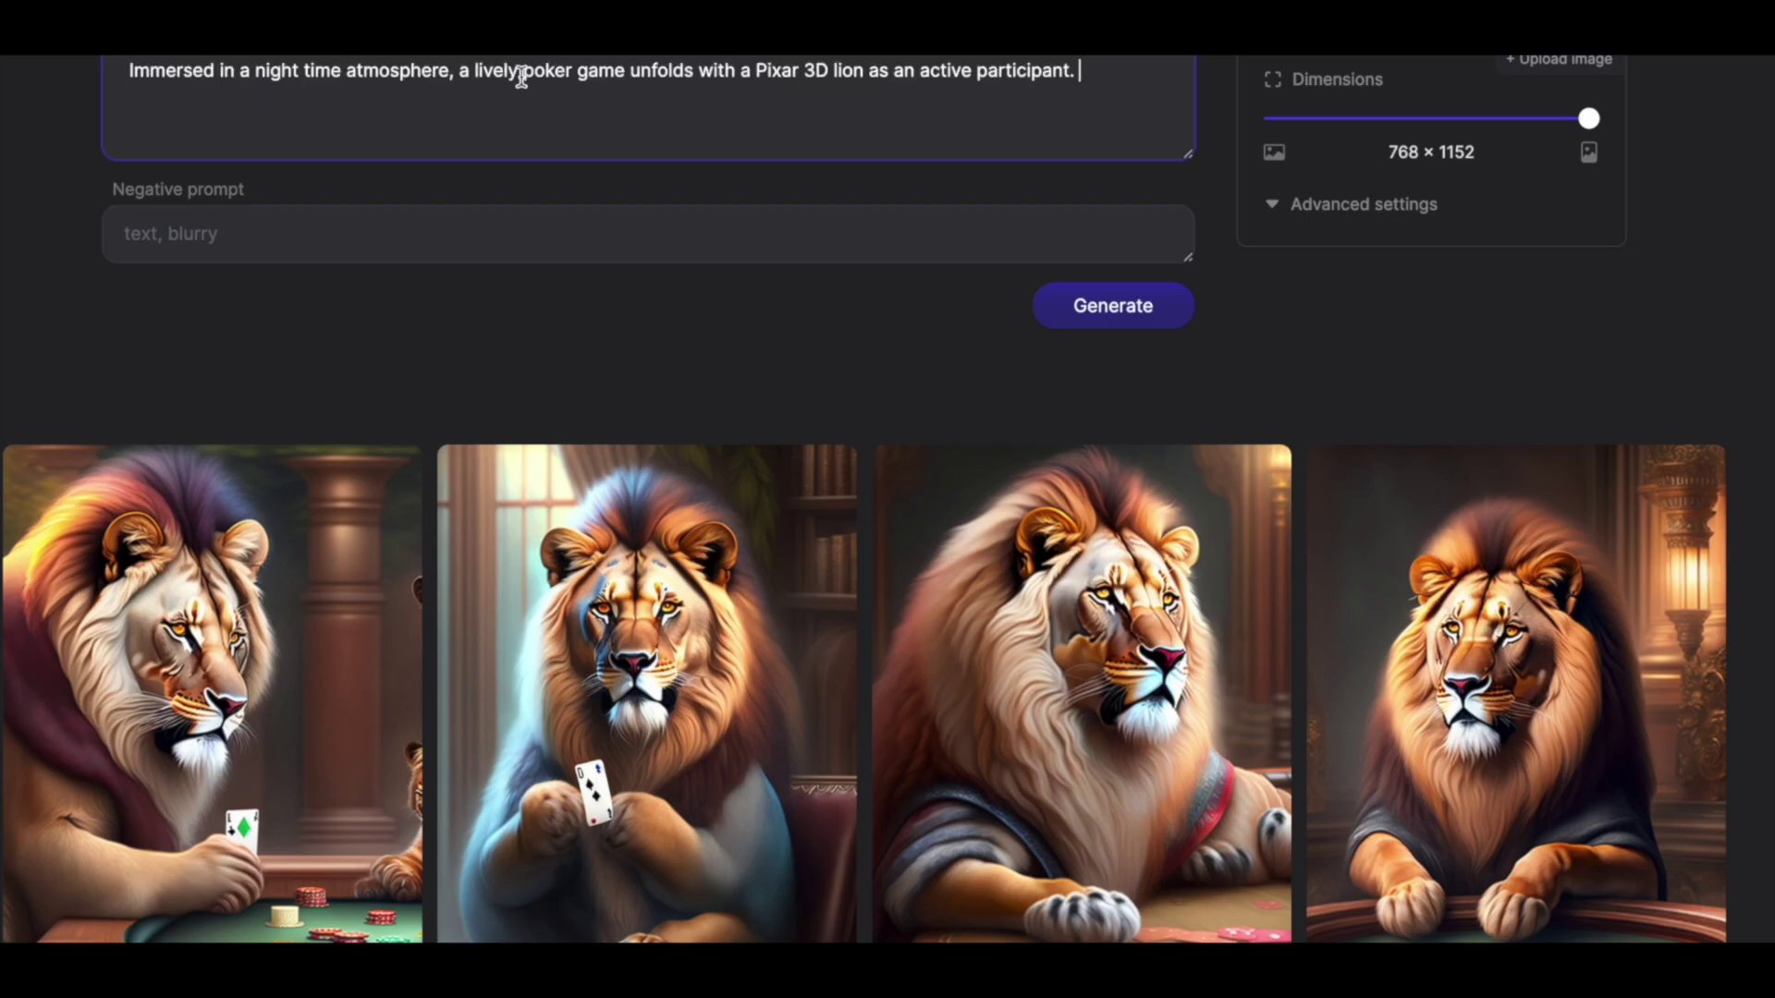
click(1127, 313)
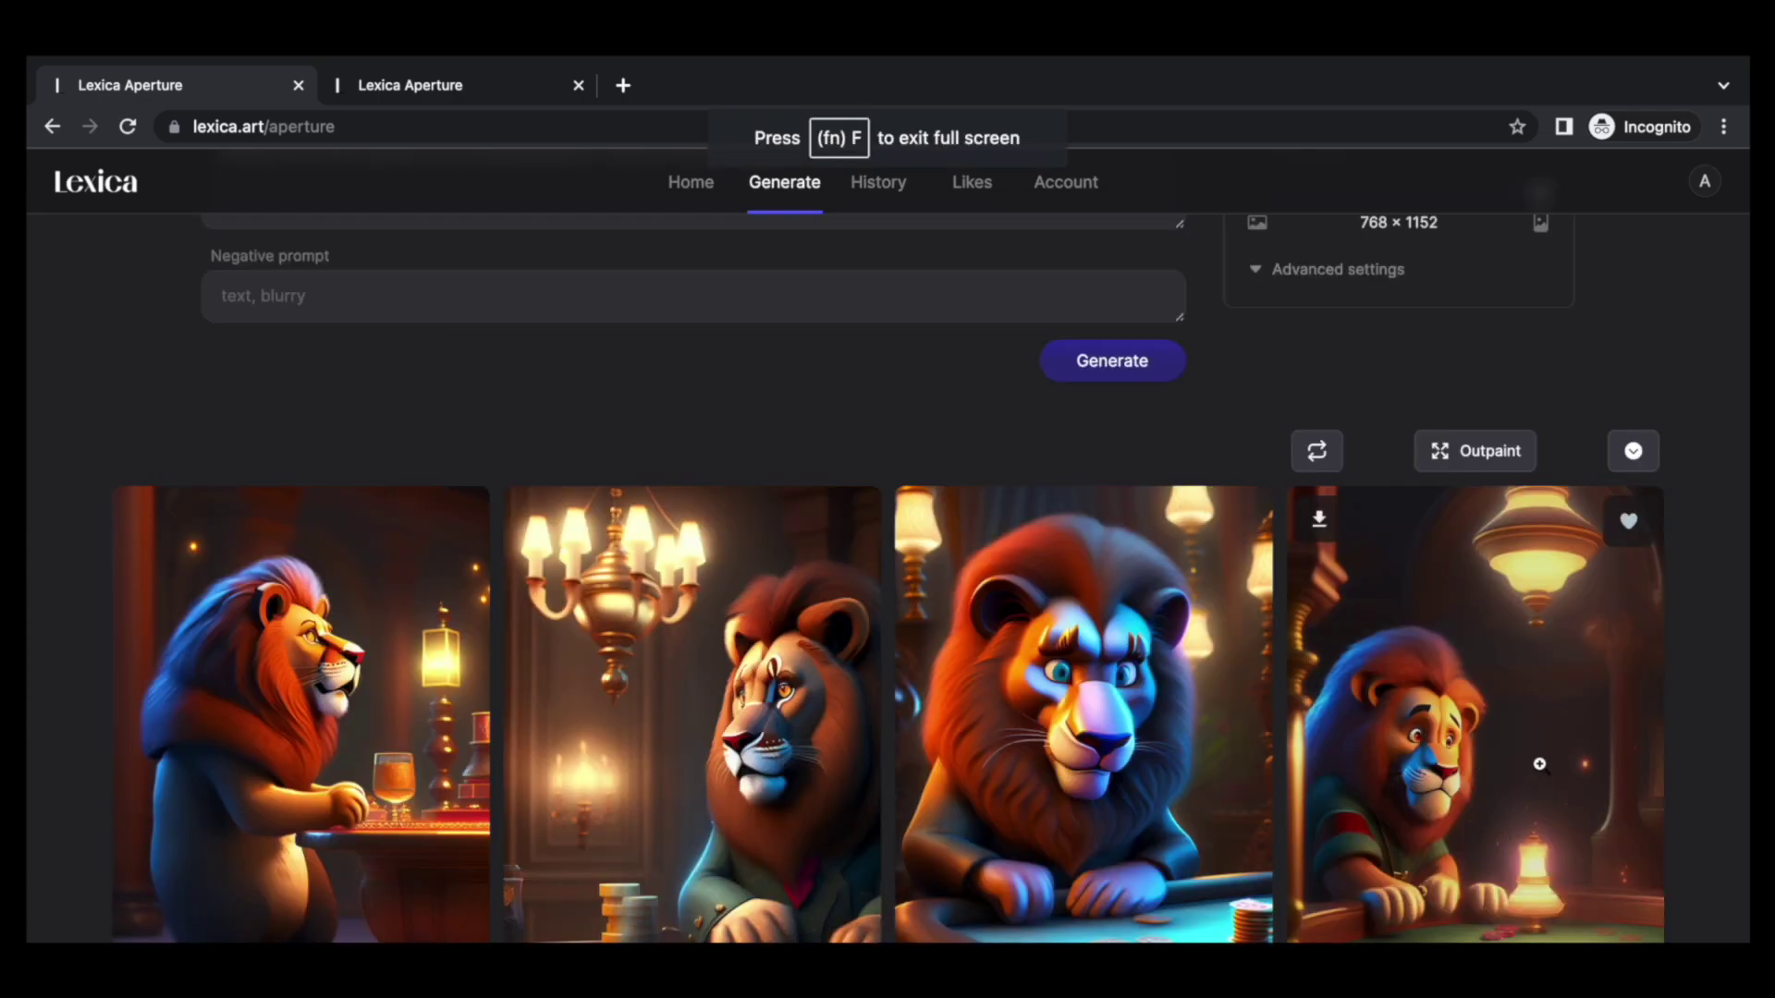
scroll(1534, 757, up, 1)
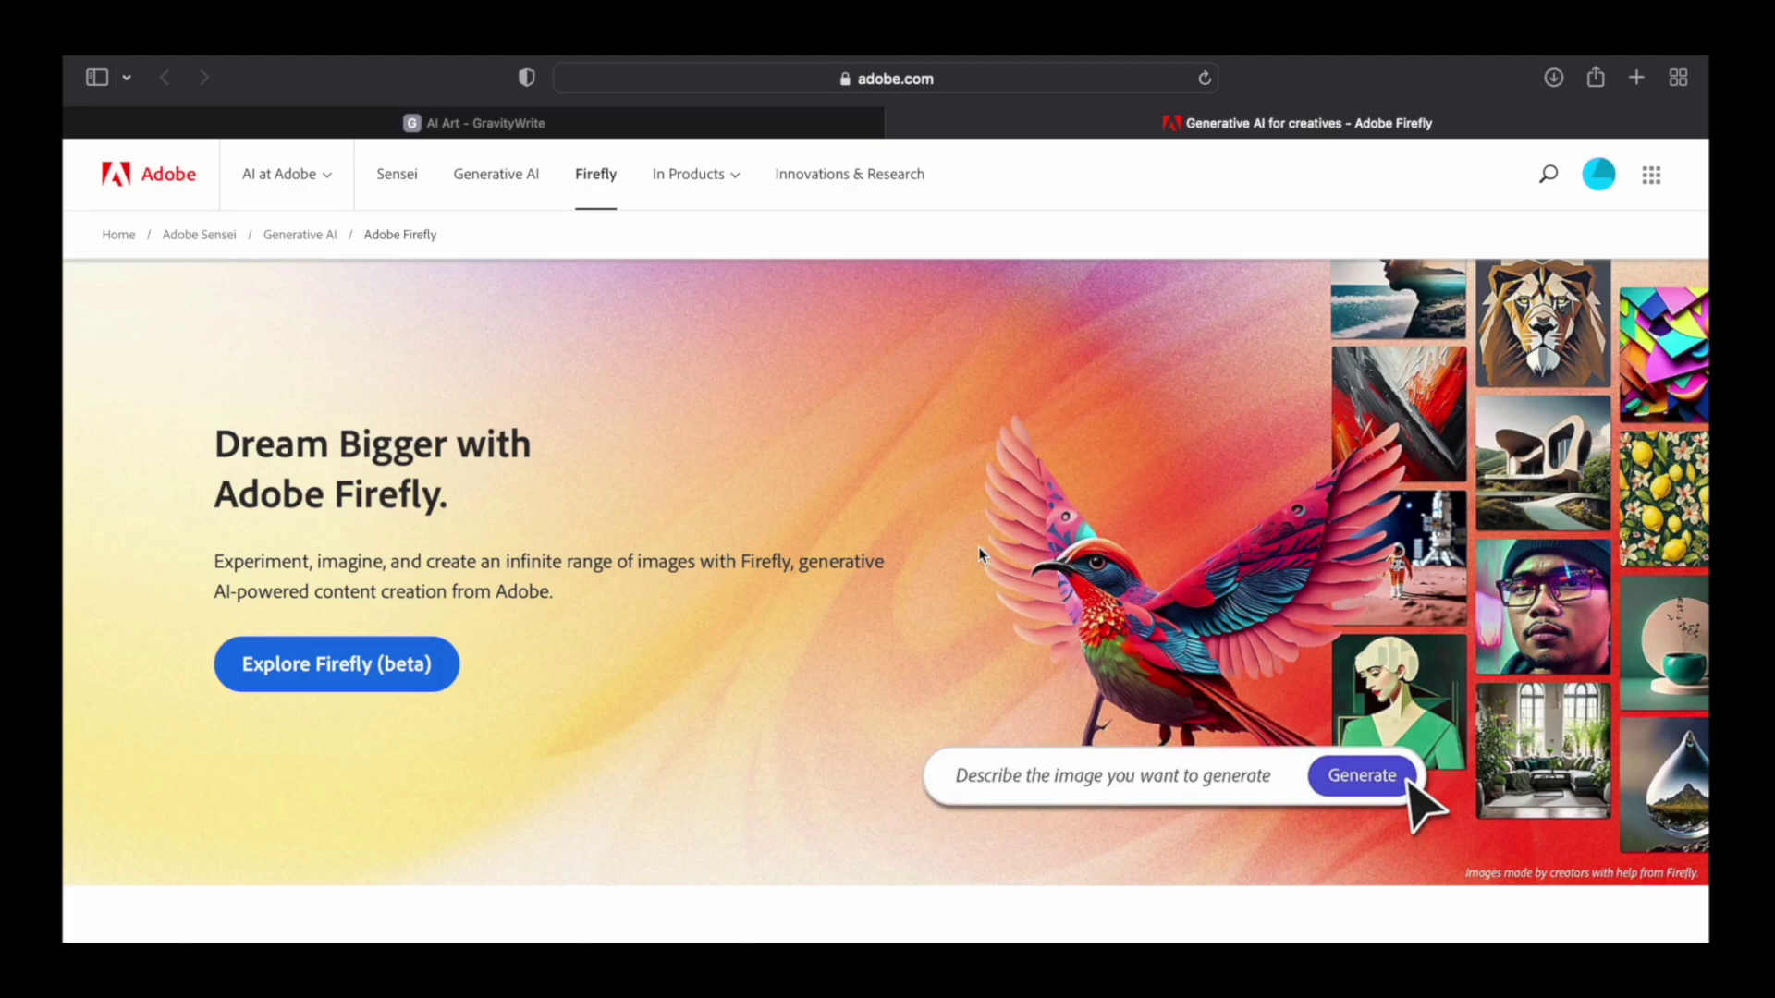
Open the Adobe Firefly beta from Adobe's product page and launch its Text to image generator
click(310, 682)
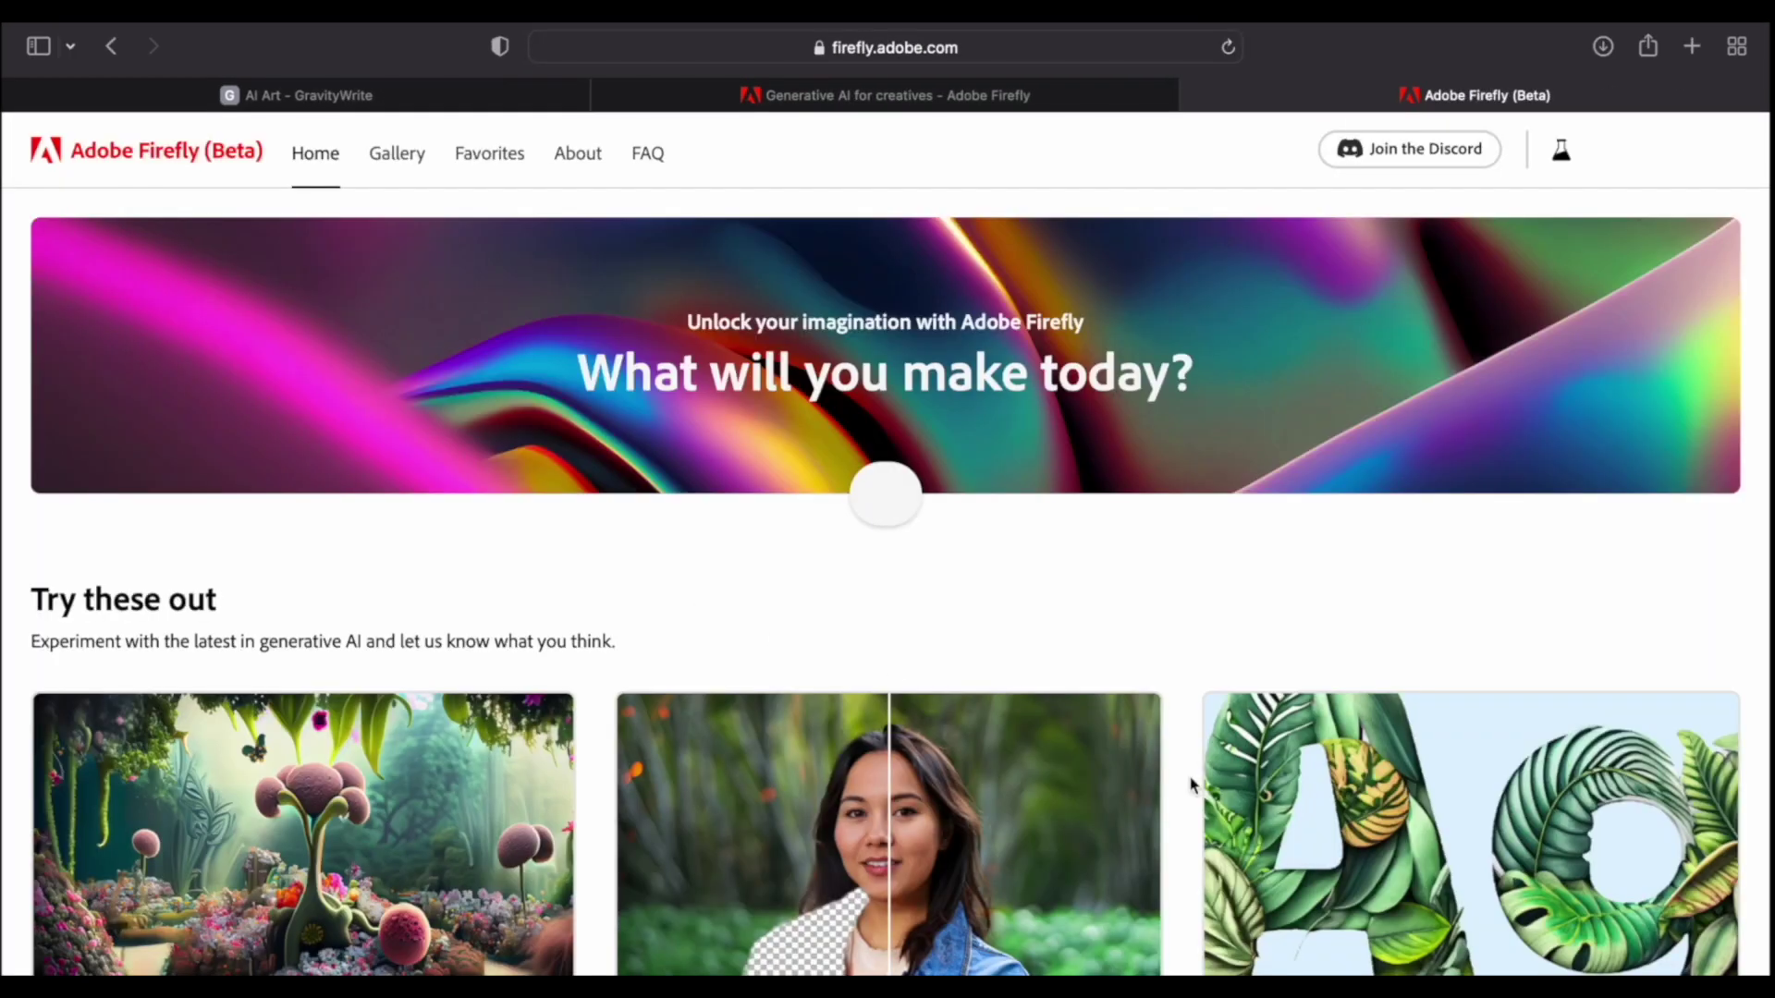
scroll(1167, 761, down, 4)
scroll(1191, 784, down, 2)
scroll(1192, 785, up, 1)
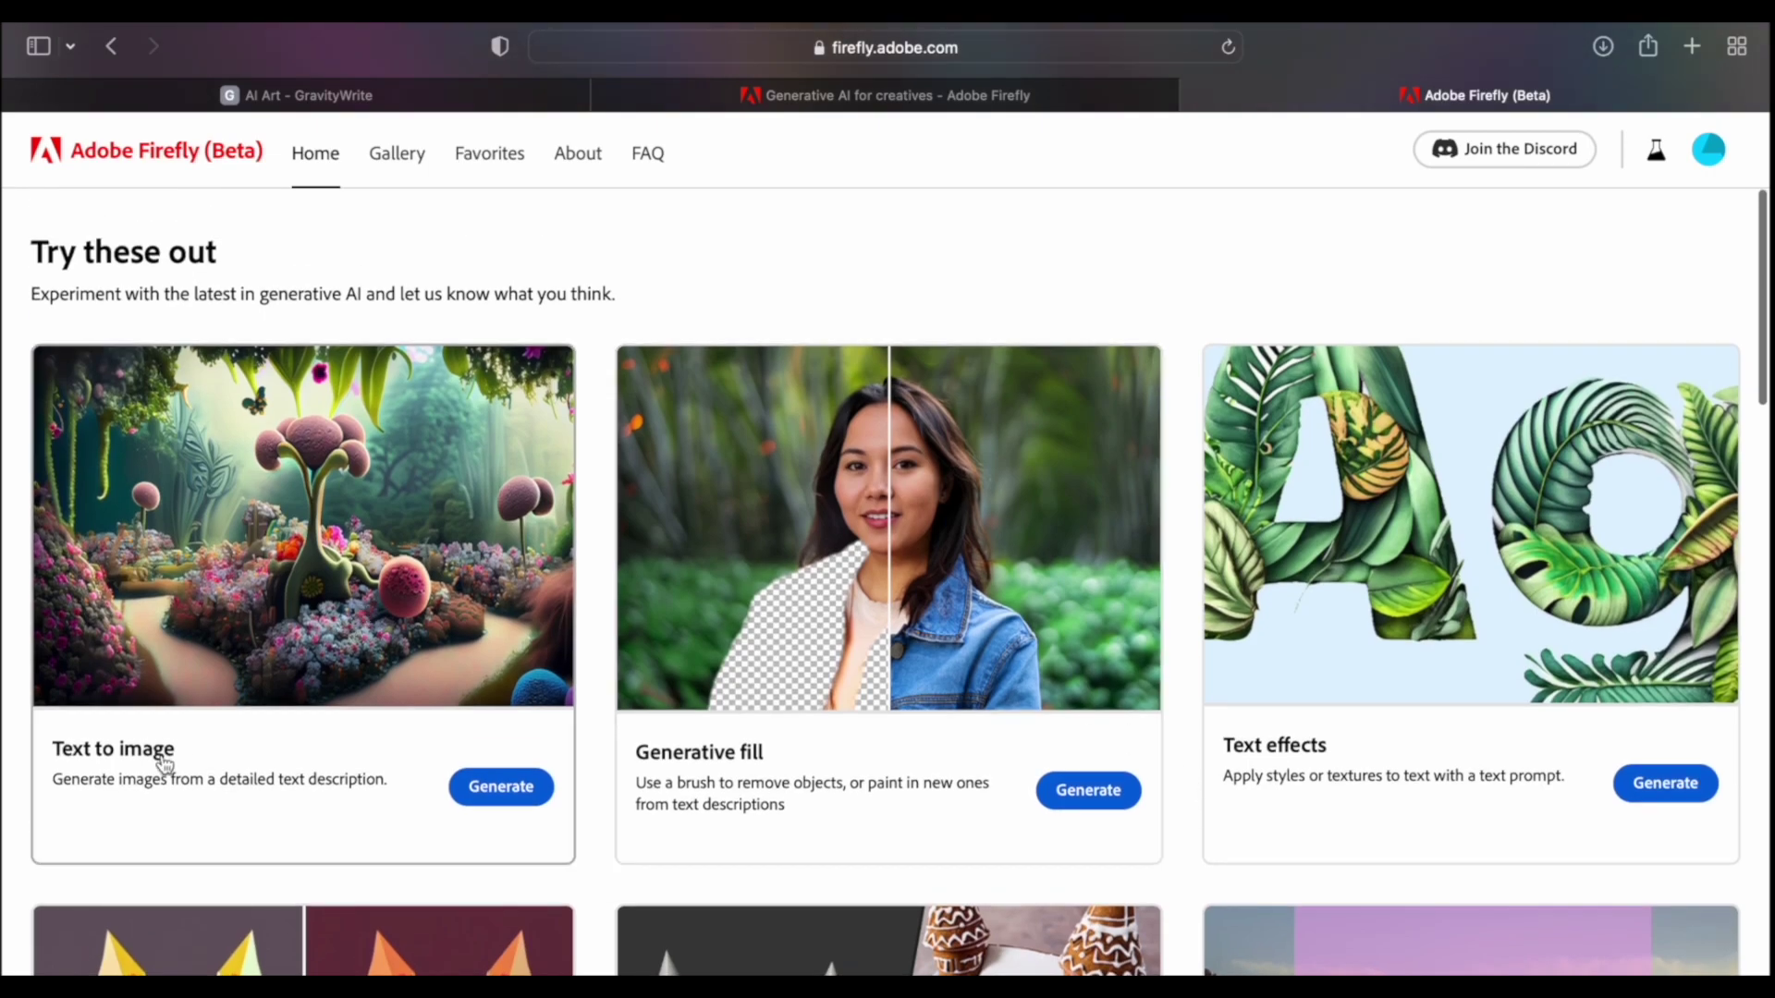
click(525, 796)
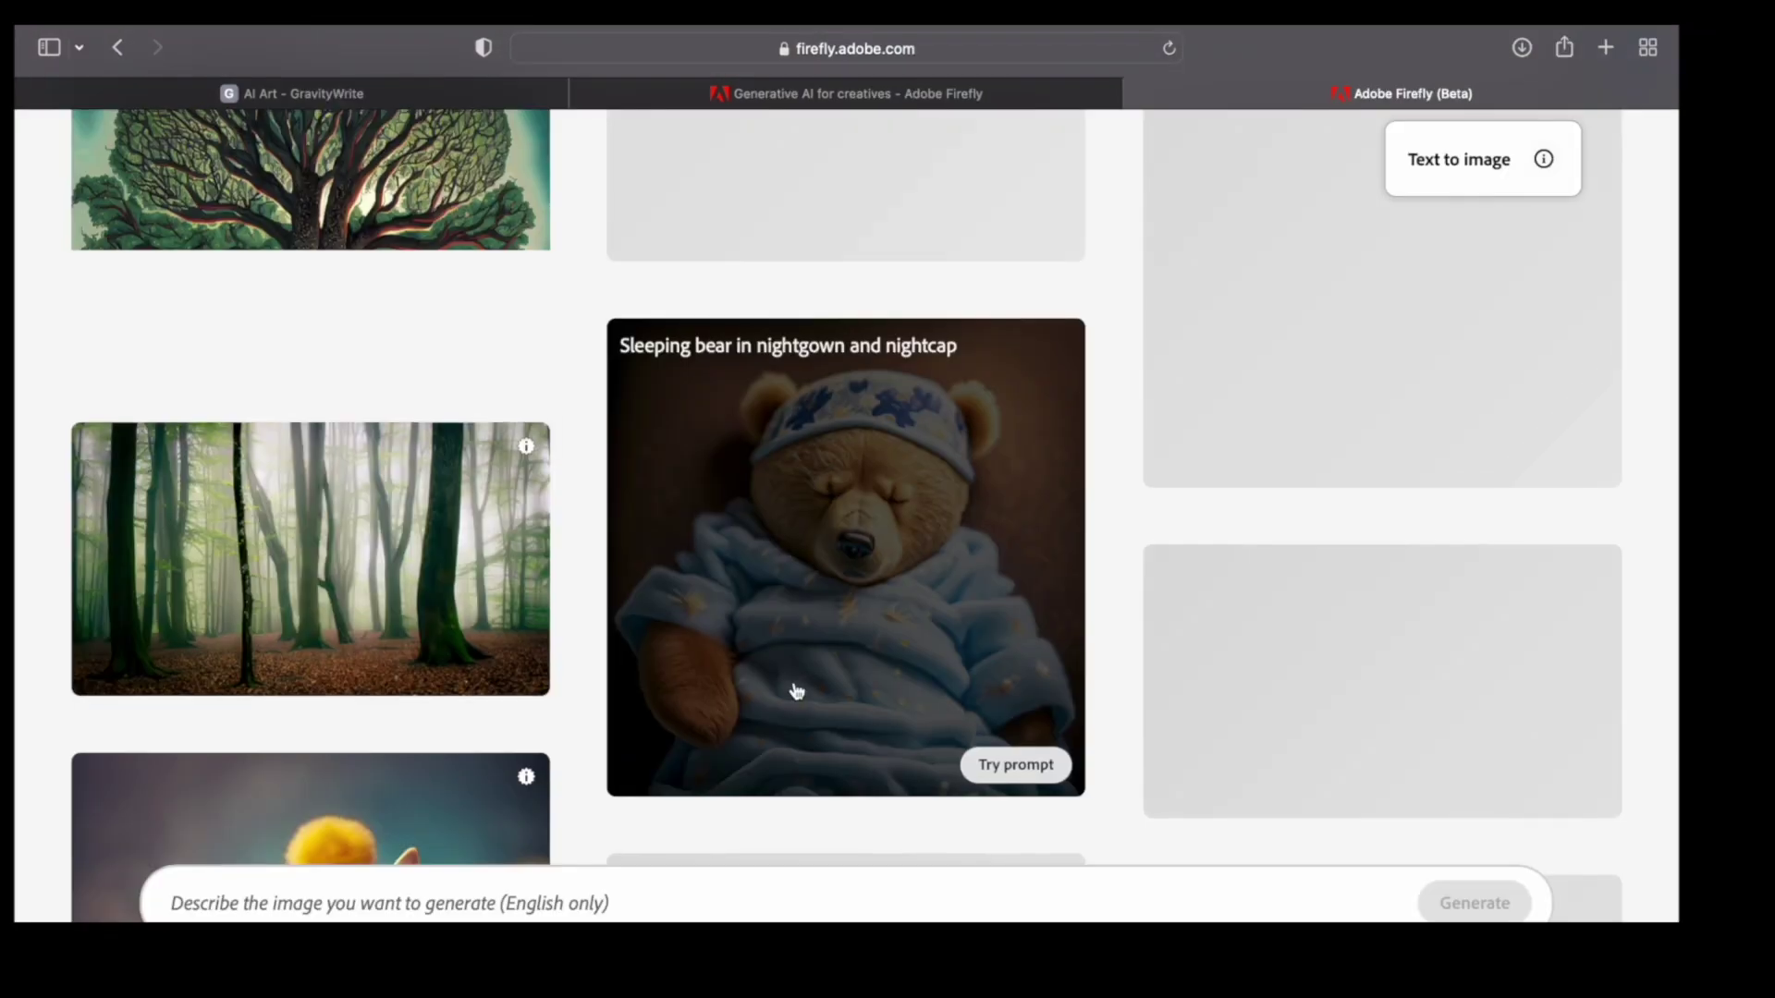
Enter the photography-style prompt beginning "A magnificent lion is engrossed in a high-stakes game of poker" as Firefly's image description
scroll(796, 691, down, 10)
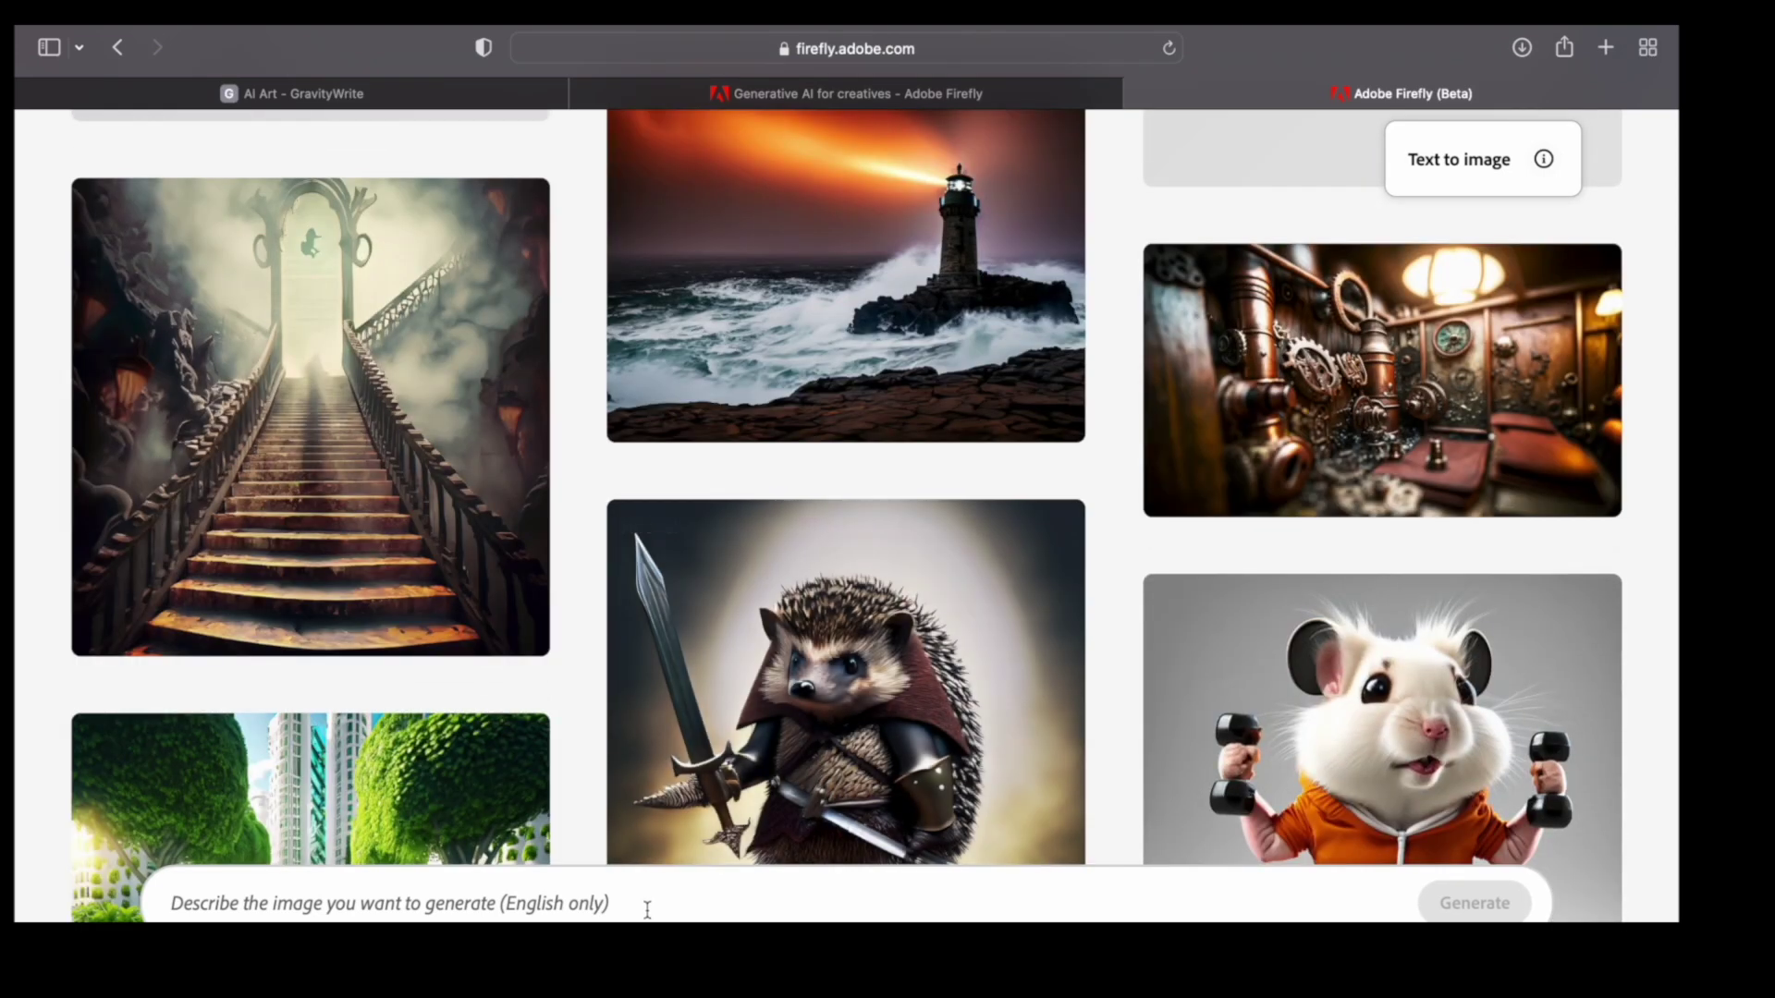
click(647, 909)
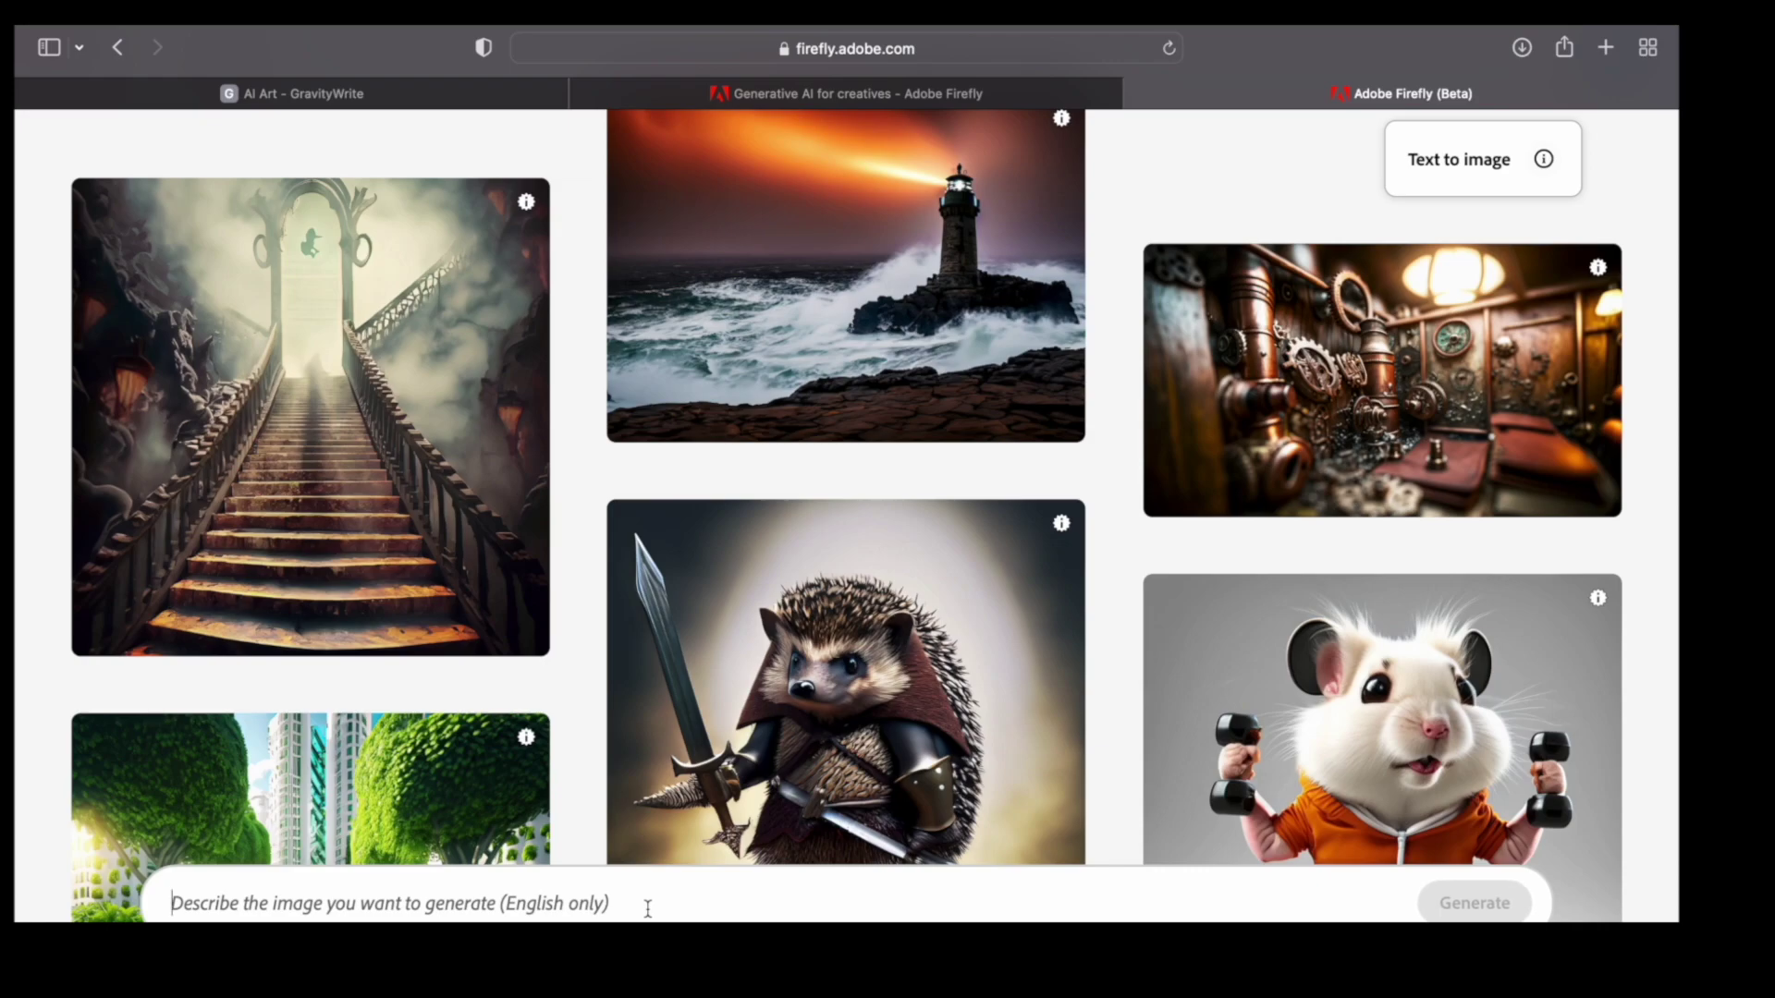
click(475, 87)
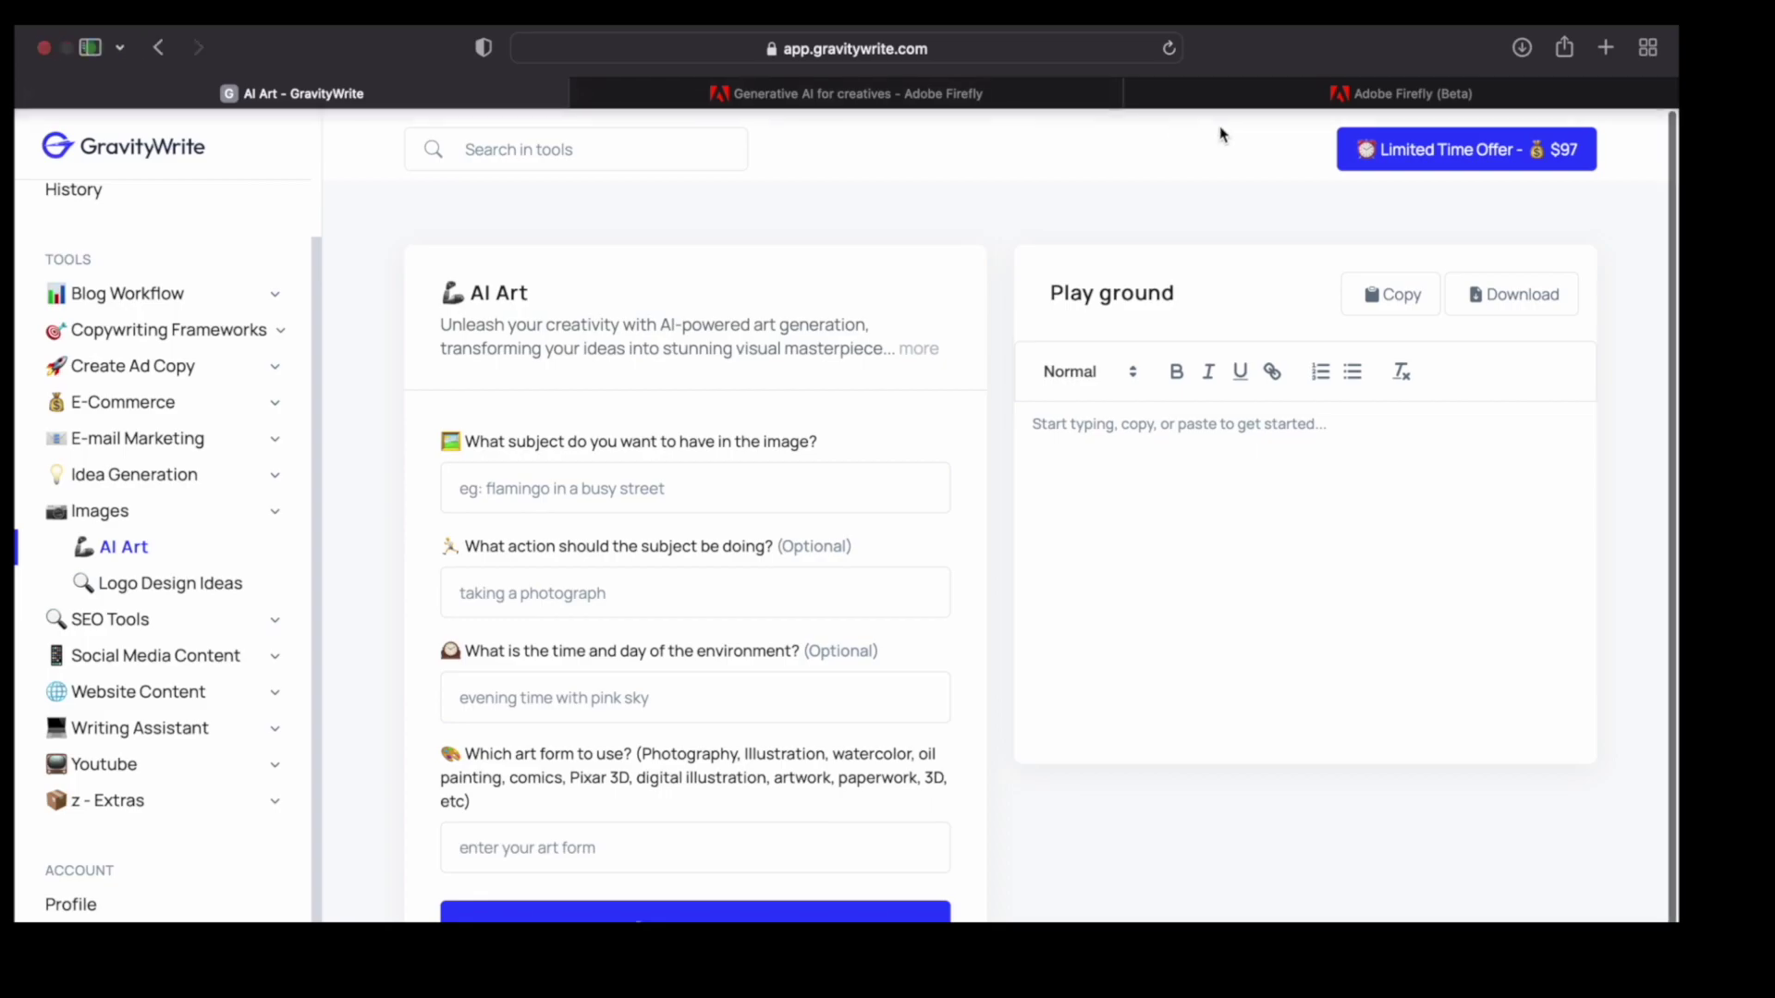
click(1433, 91)
text(A magnificent lion is engrossed in a high-stakes game of poker, surrounded by a group of equally intense and cunning animal players. Each creature's facial expression reflects a unique combination of determination, strategy, and a hint of mischief. The dimly lit room evokes an atmosphere of mystery and intrigue, as shadows dance on the walls, adding depth to the scene. This captivating moment is frozen in time through the lens of a photography style, capturing the raw intensity and power of the lion's presence.)
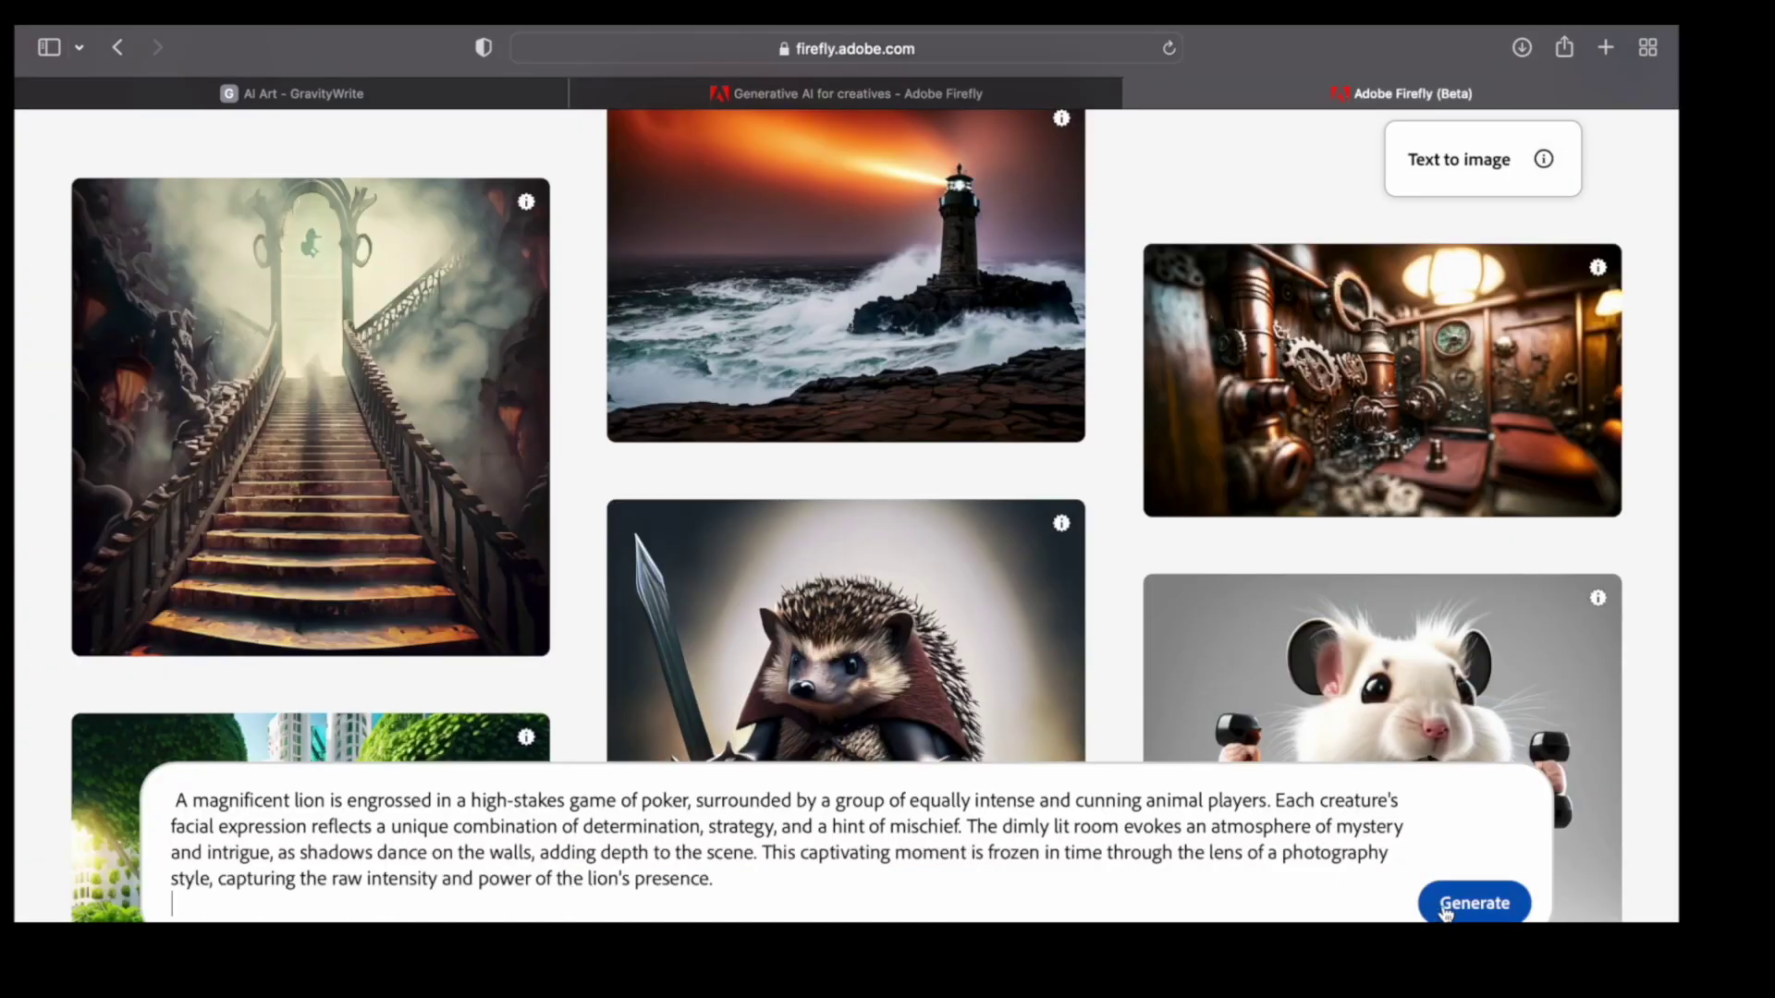
Generate images from the lion poker prompt and create variations similar to the second image, with several lions behind the table
click(1474, 903)
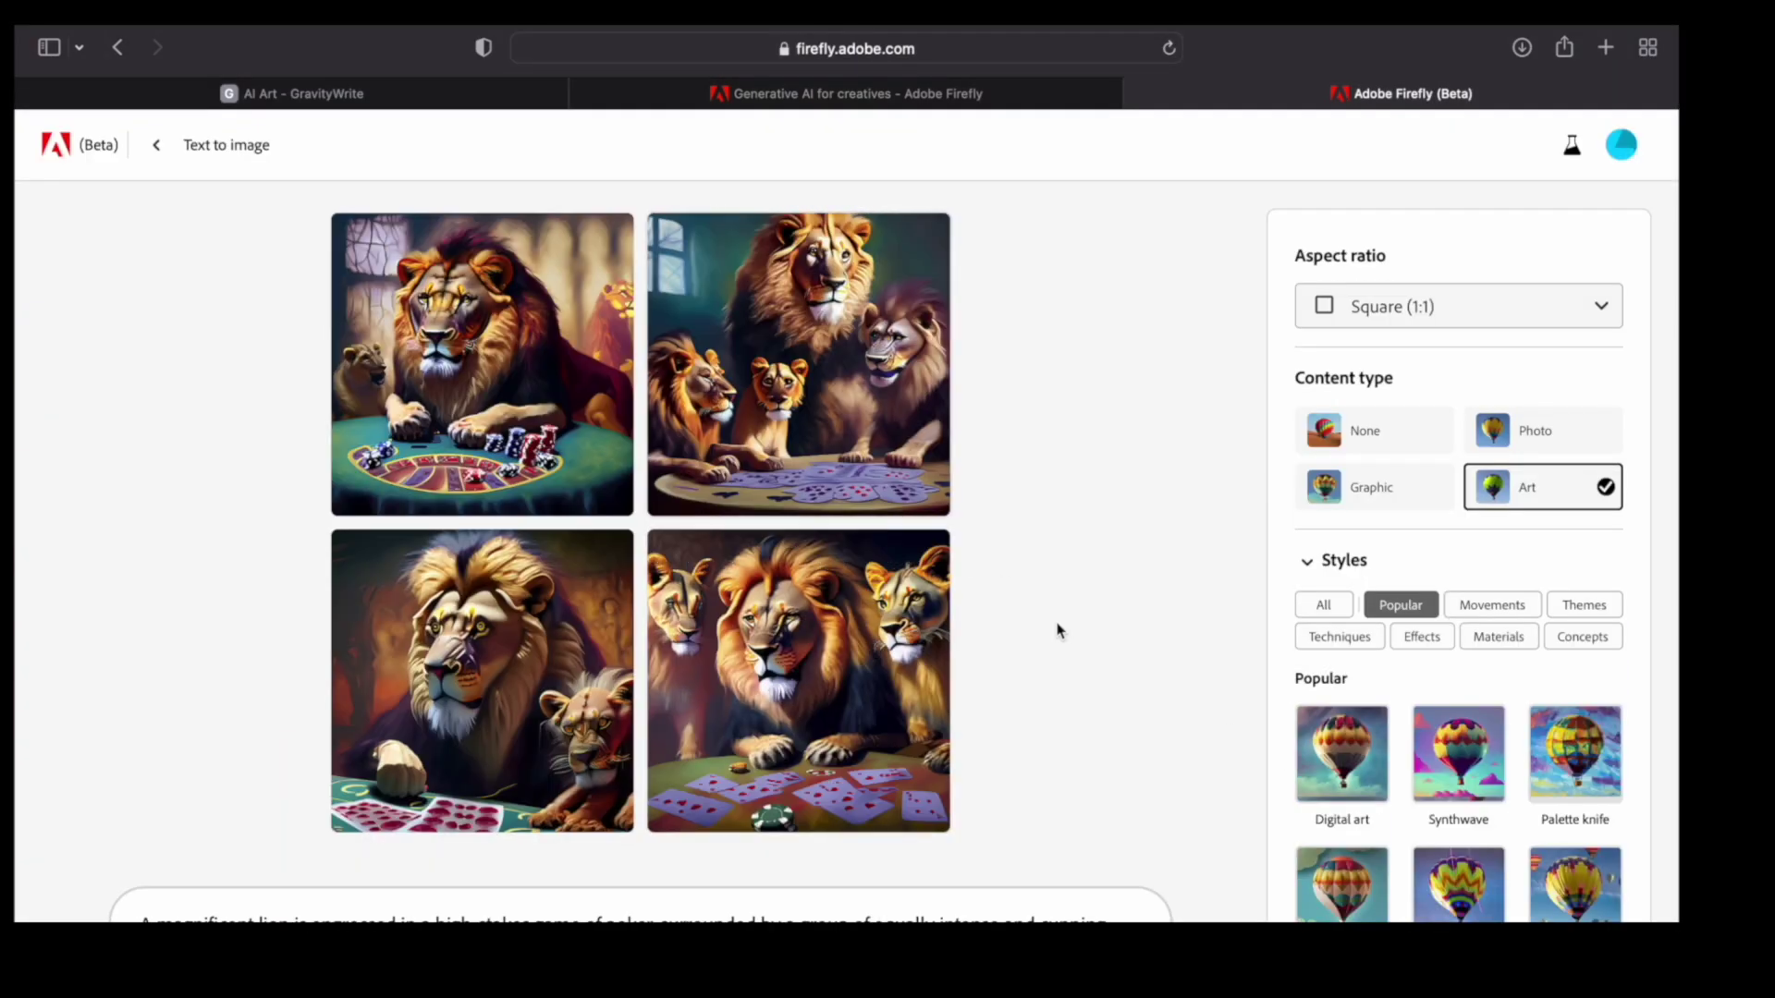
mouse_move(783, 286)
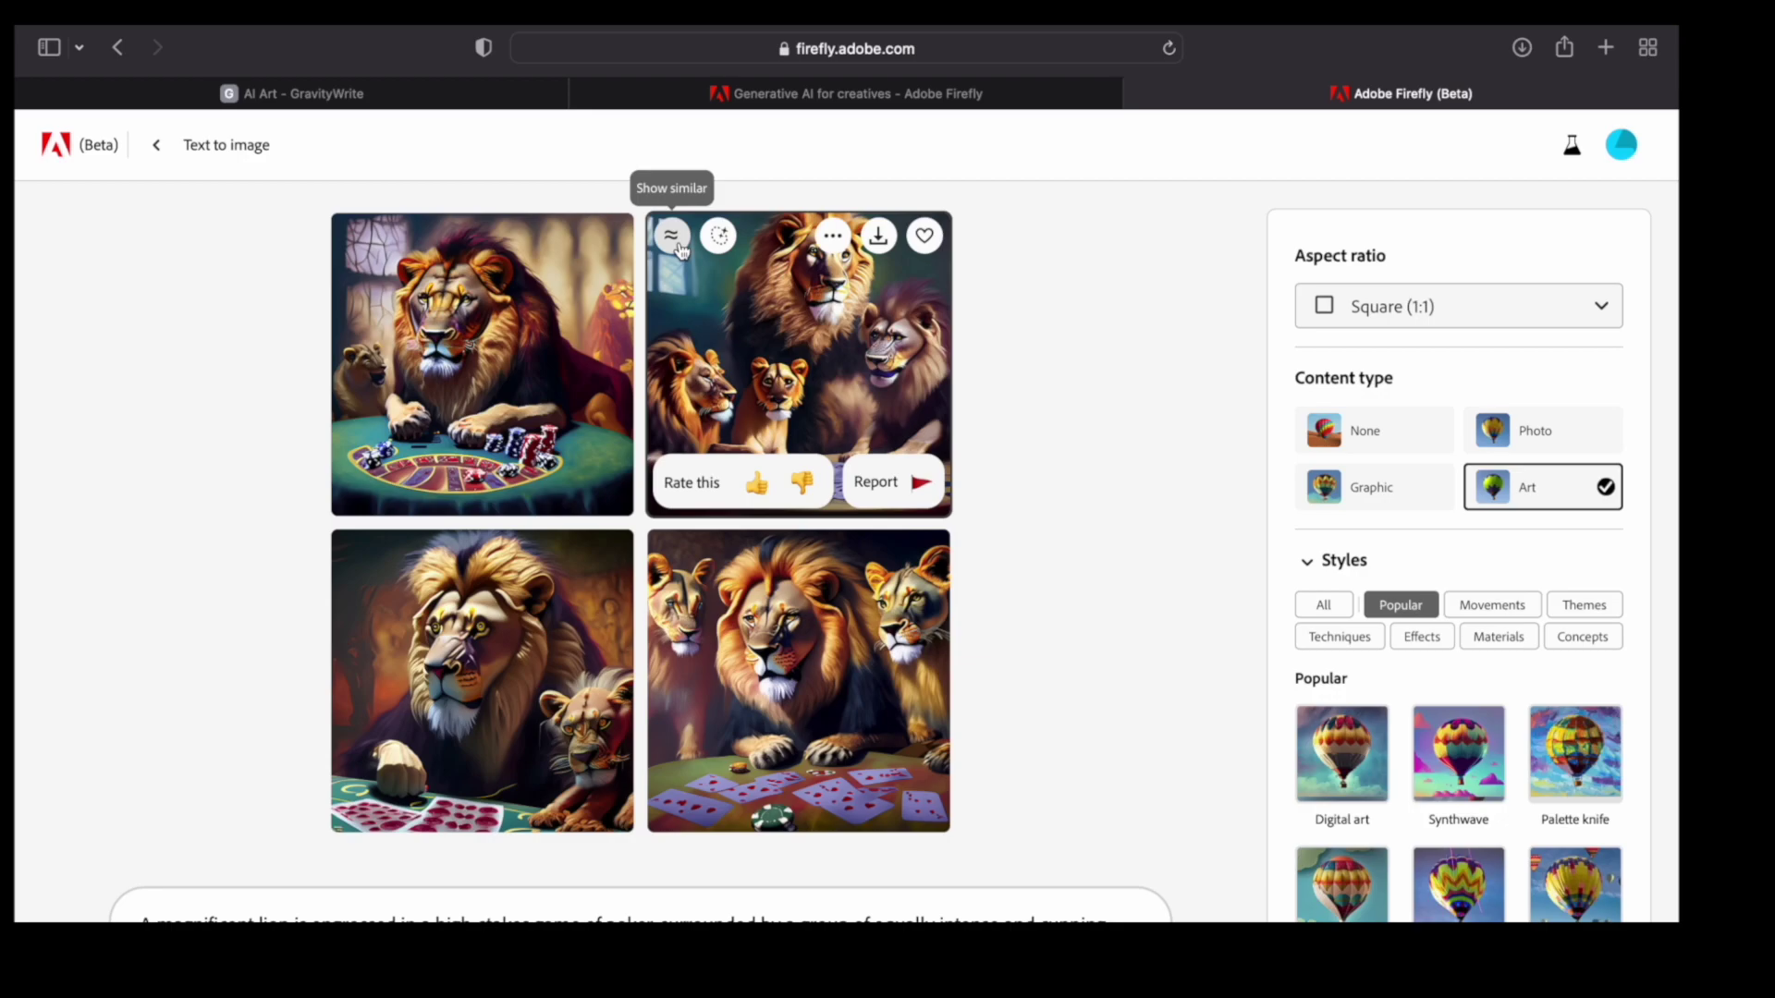
click(679, 245)
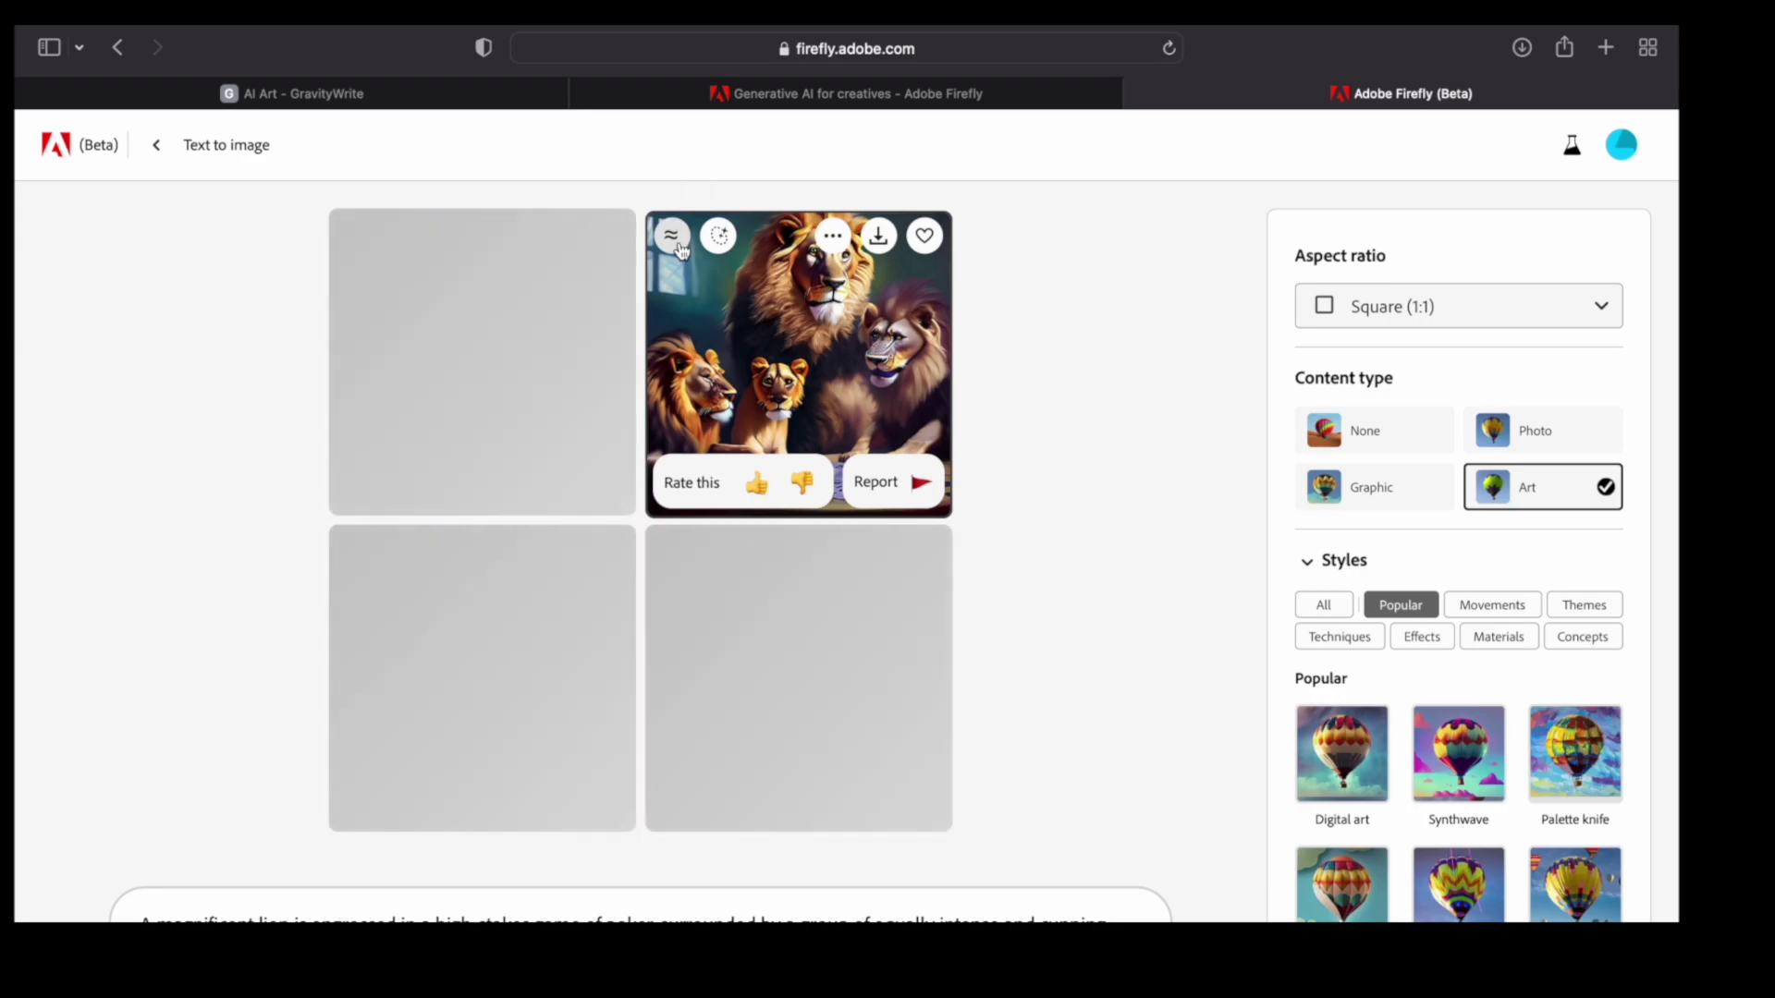
Generate Firefly images from the prompt beginning "Witness the delightful sight of an alligator gracefully swimming in a dainty tea cup"
scroll(895, 744, down, 2)
scroll(895, 747, up, 2)
scroll(894, 747, down, 1)
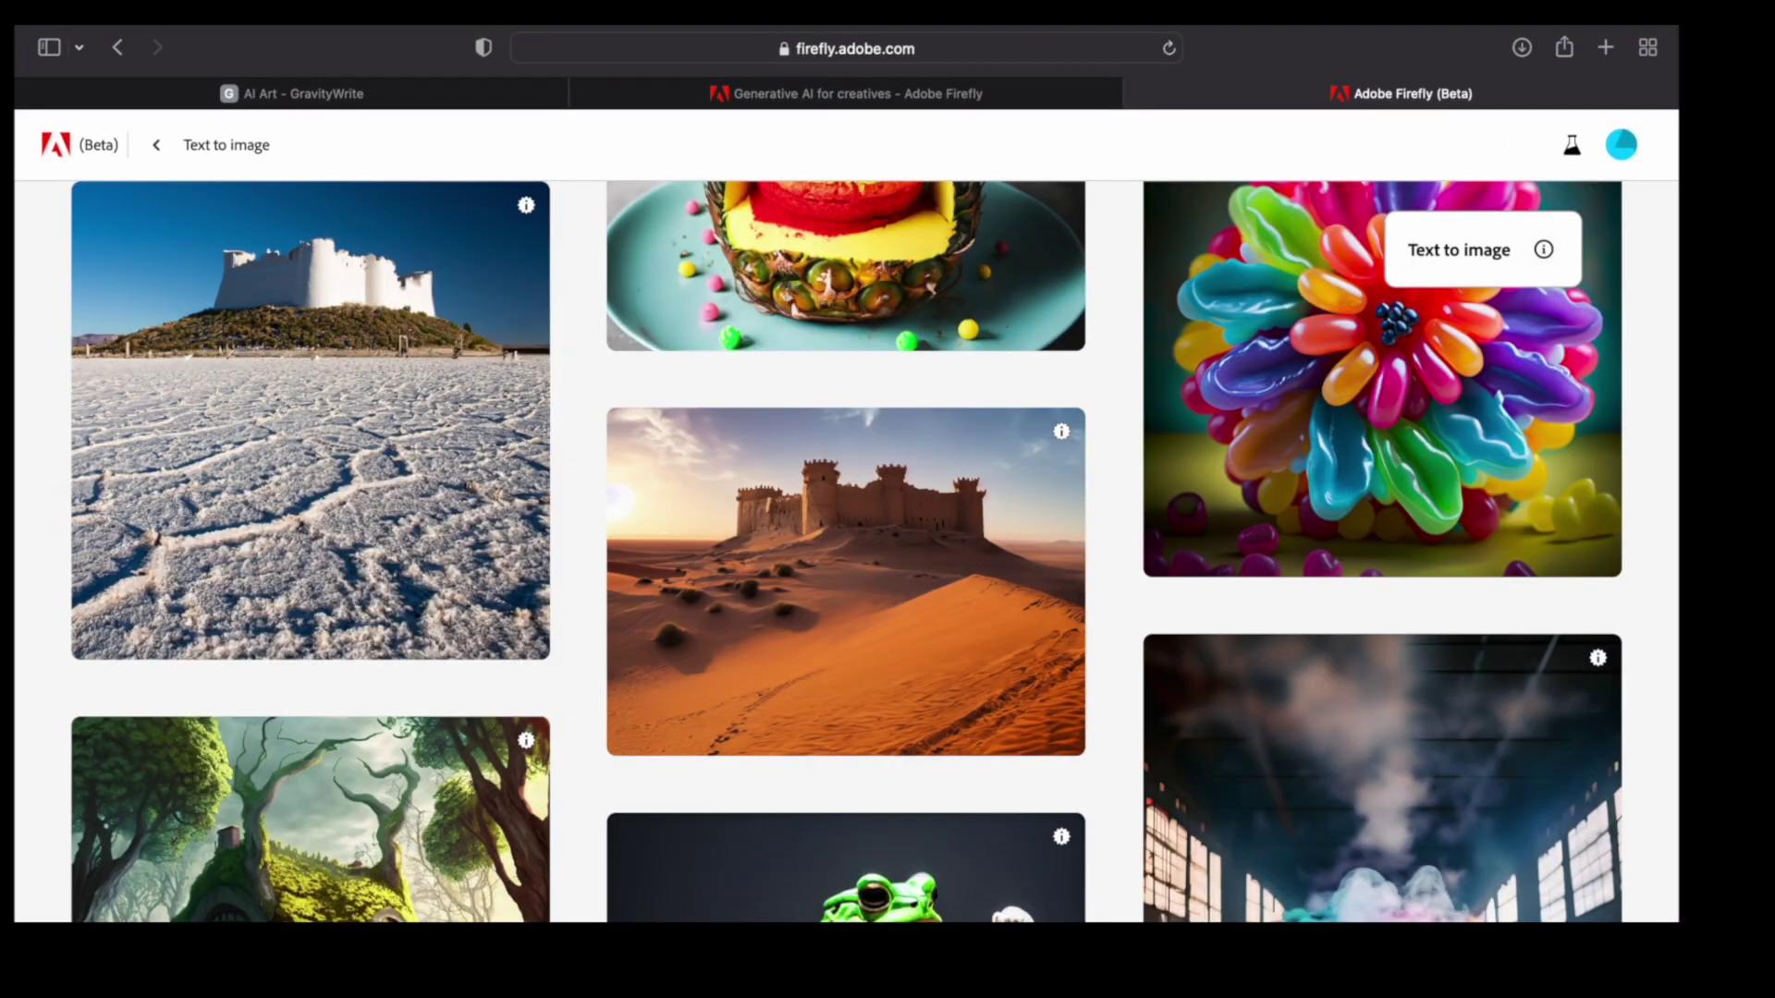
mouse_move(1252, 761)
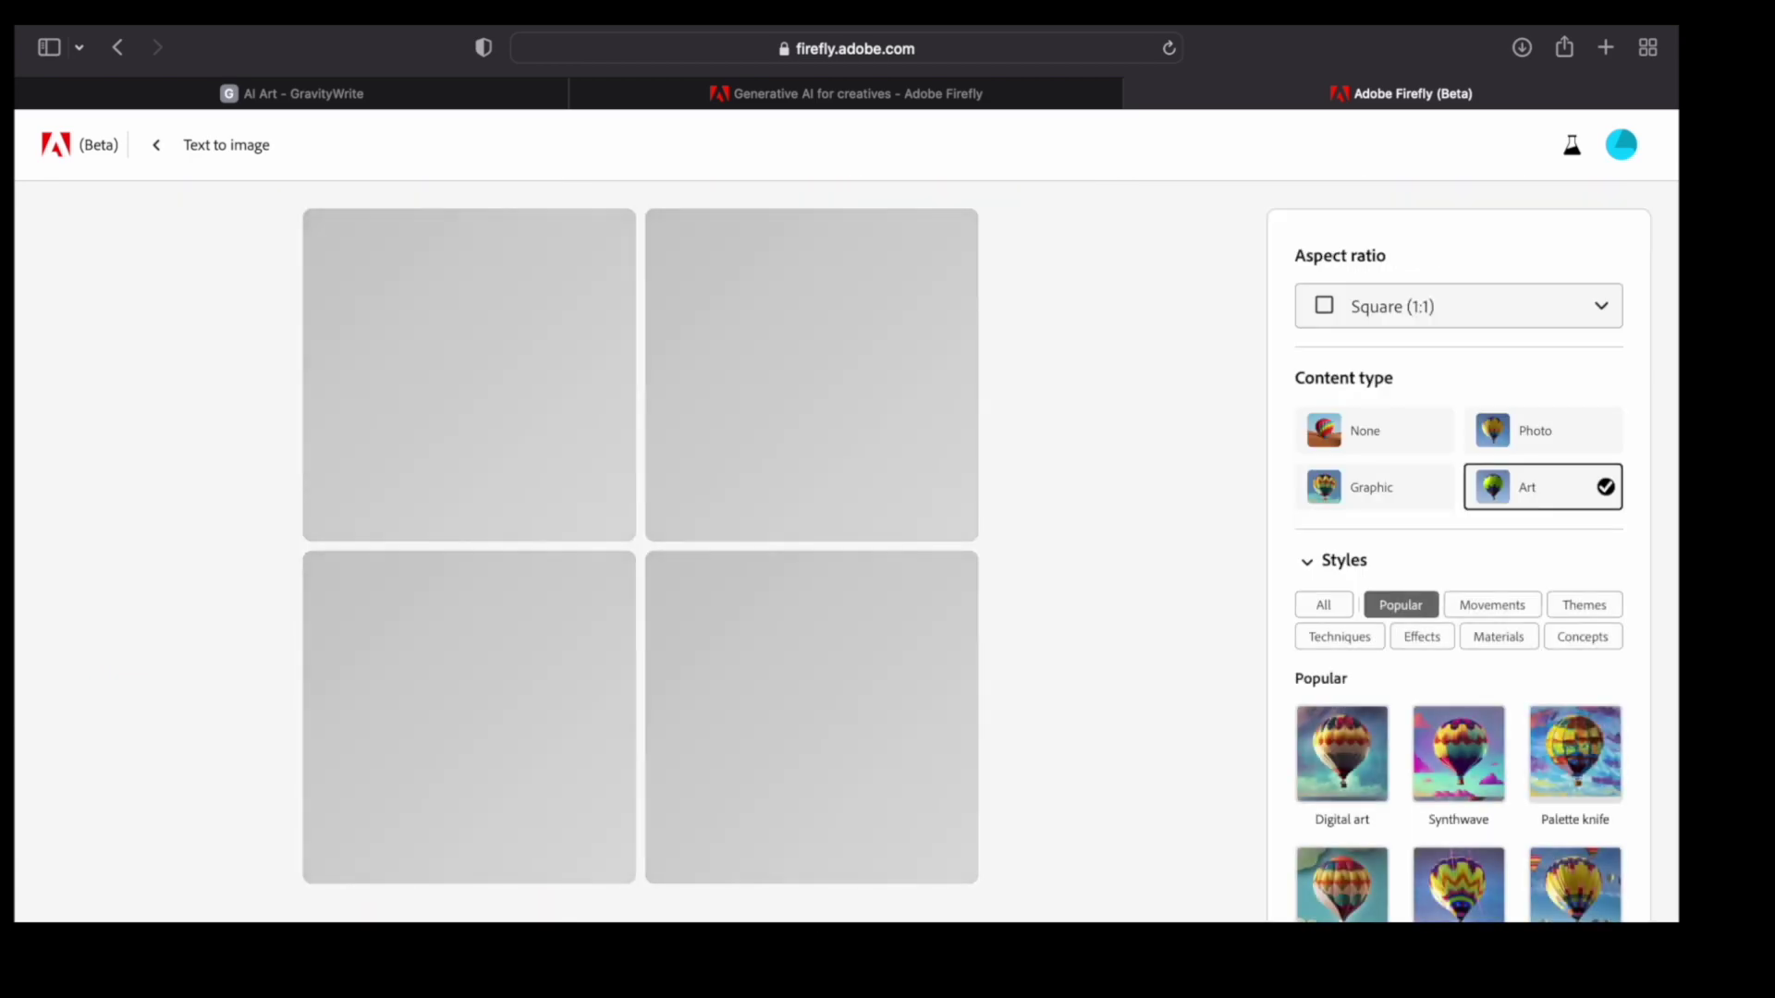
mouse_move(826, 511)
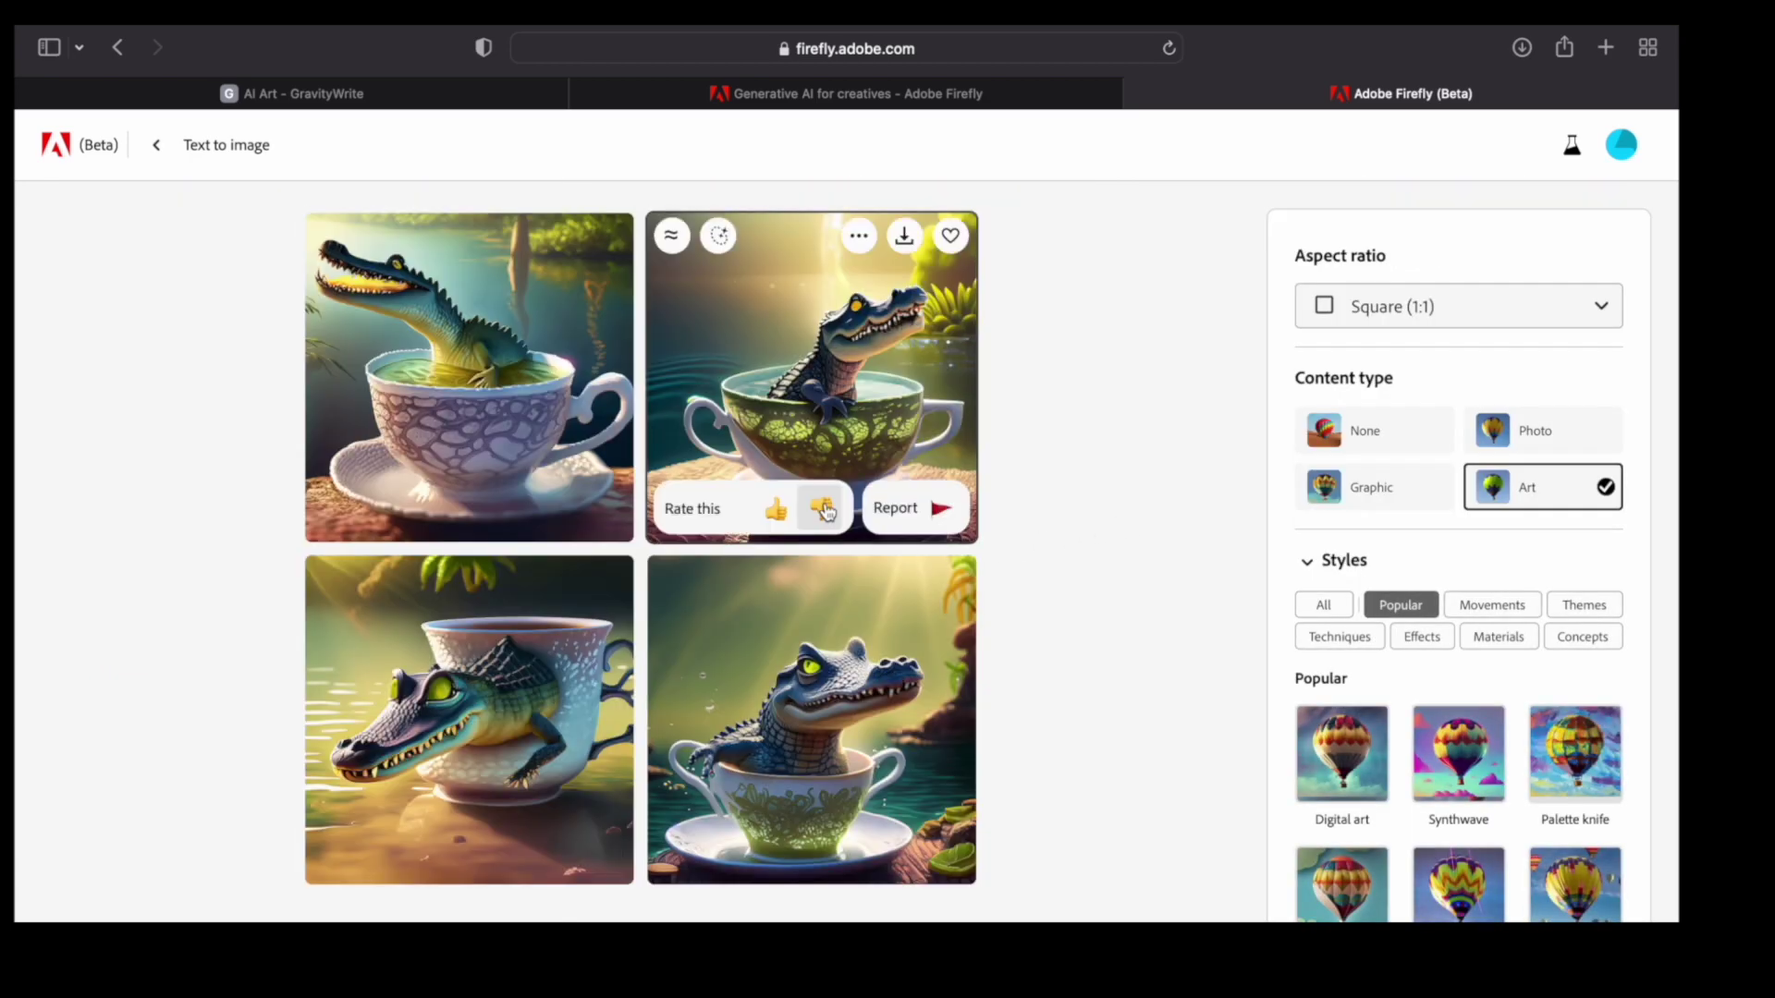
Check the available aspect ratios without changing them, and switch the content type of the alligator images to Photo
scroll(1077, 694, down, 2)
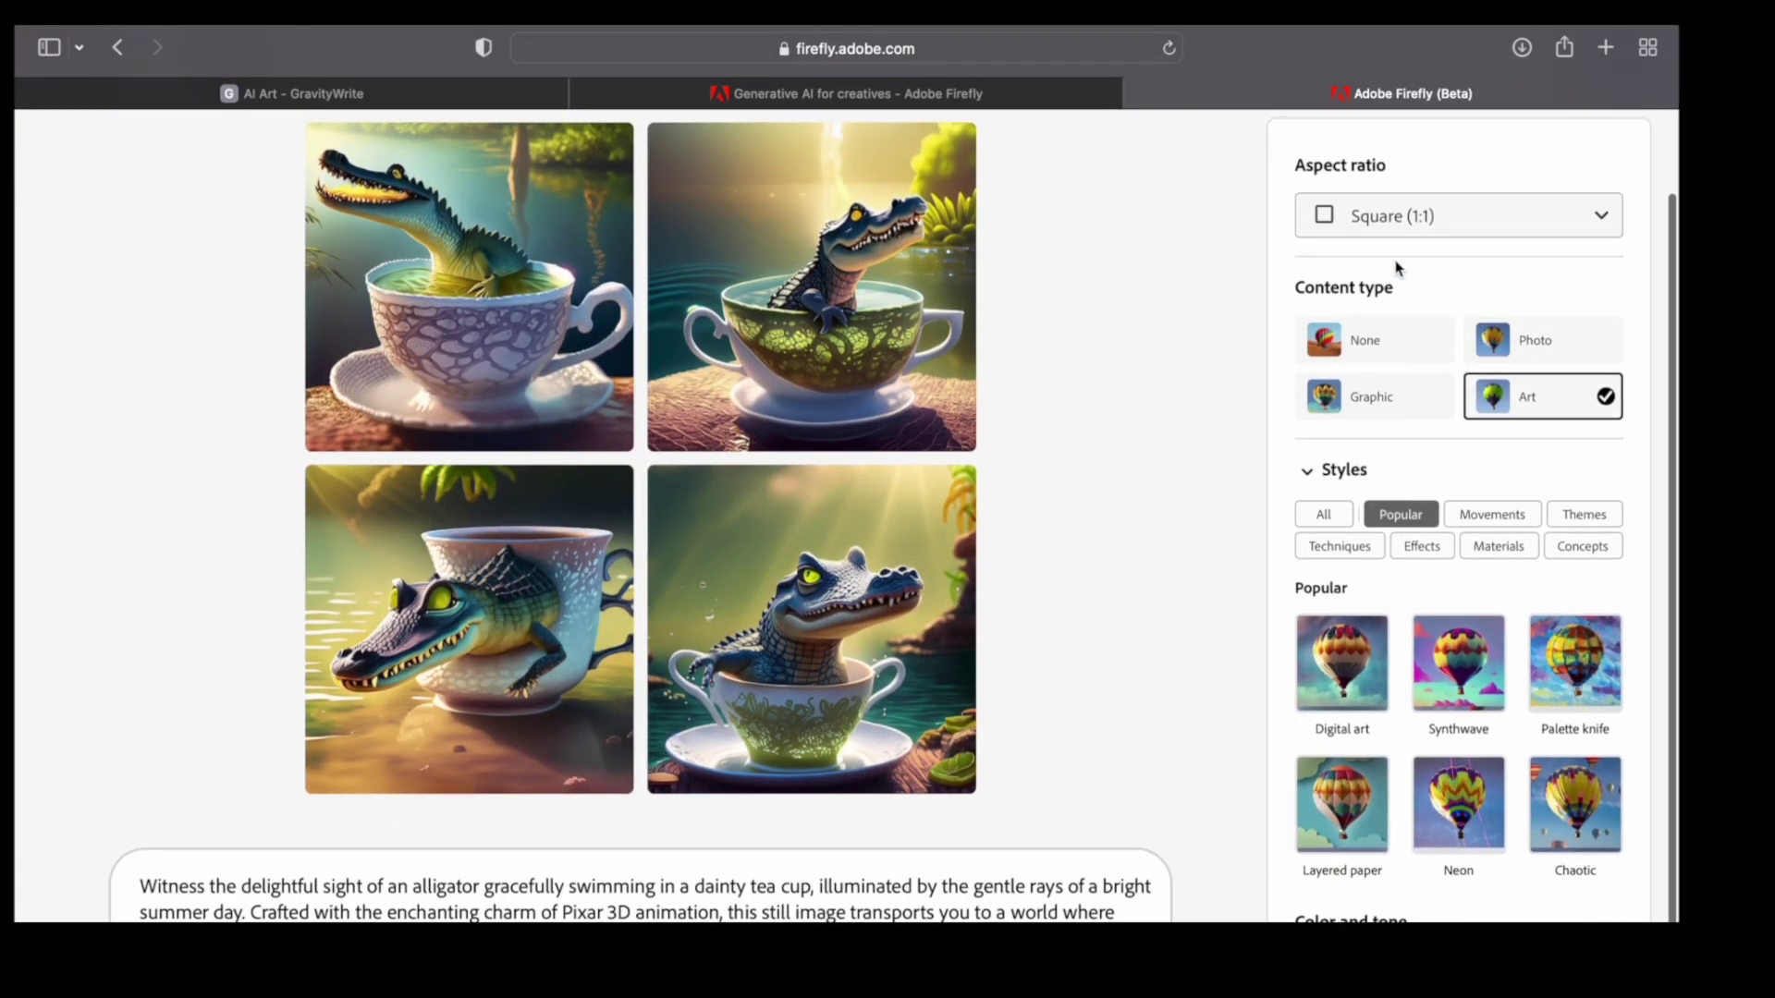
click(1613, 230)
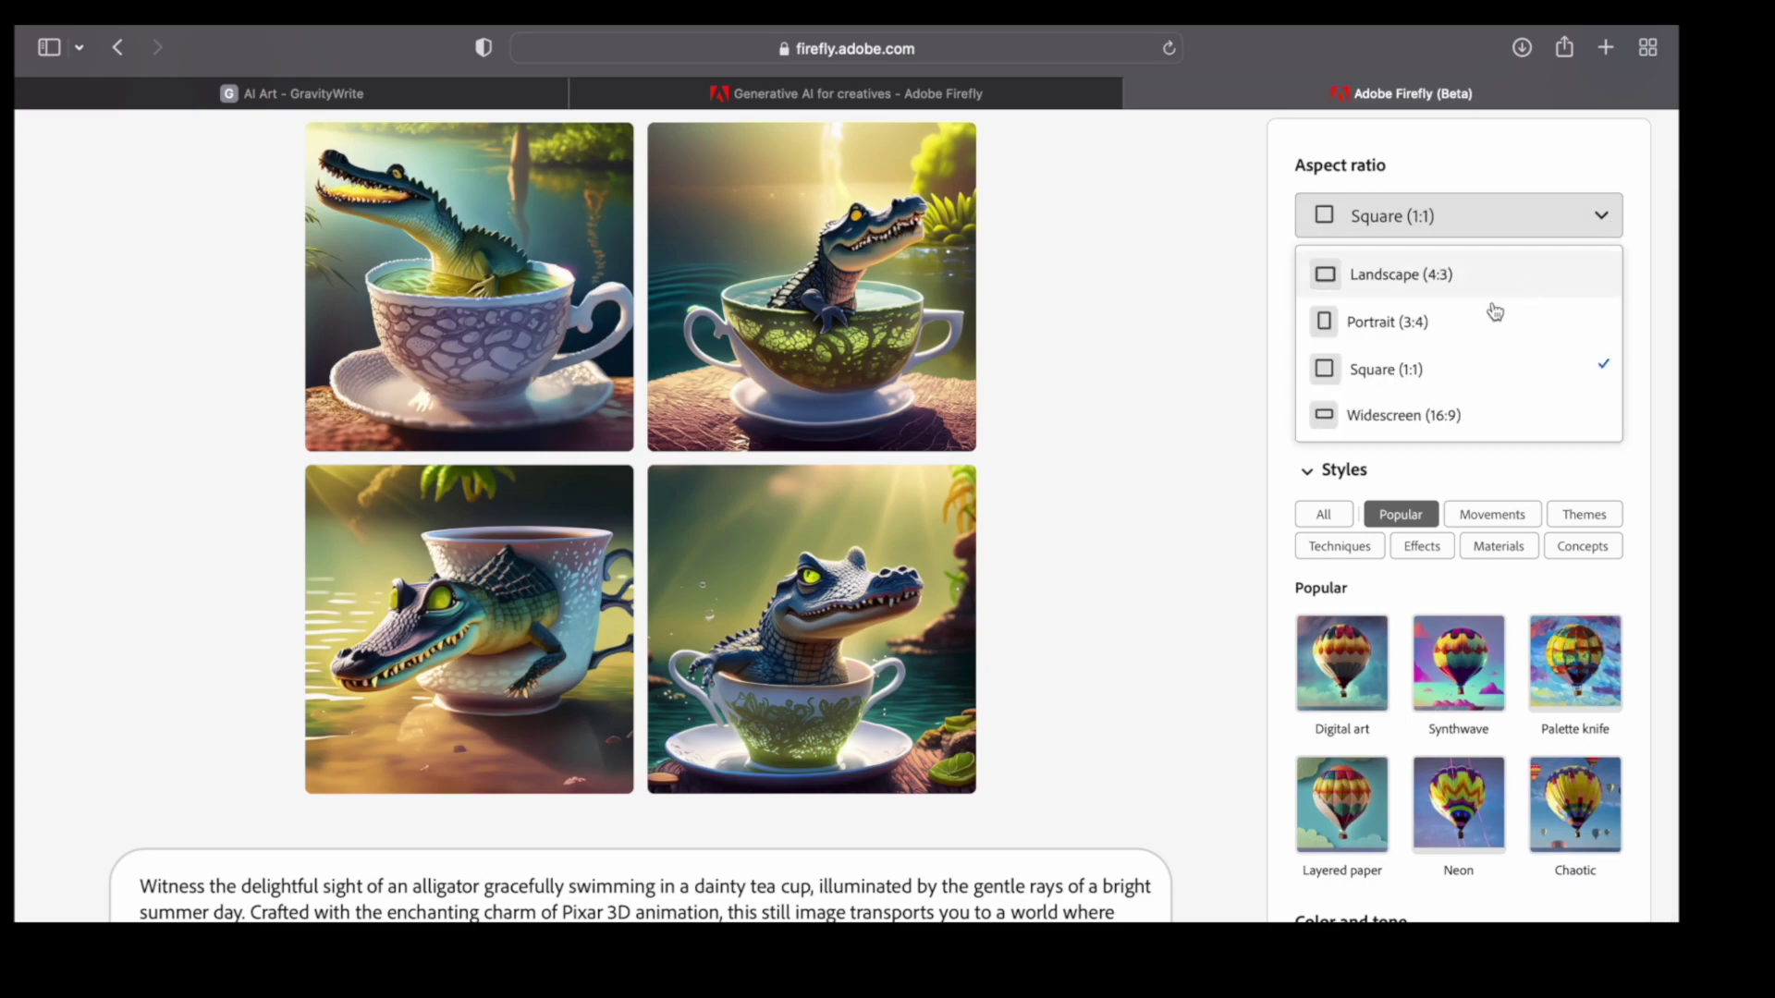
click(1224, 250)
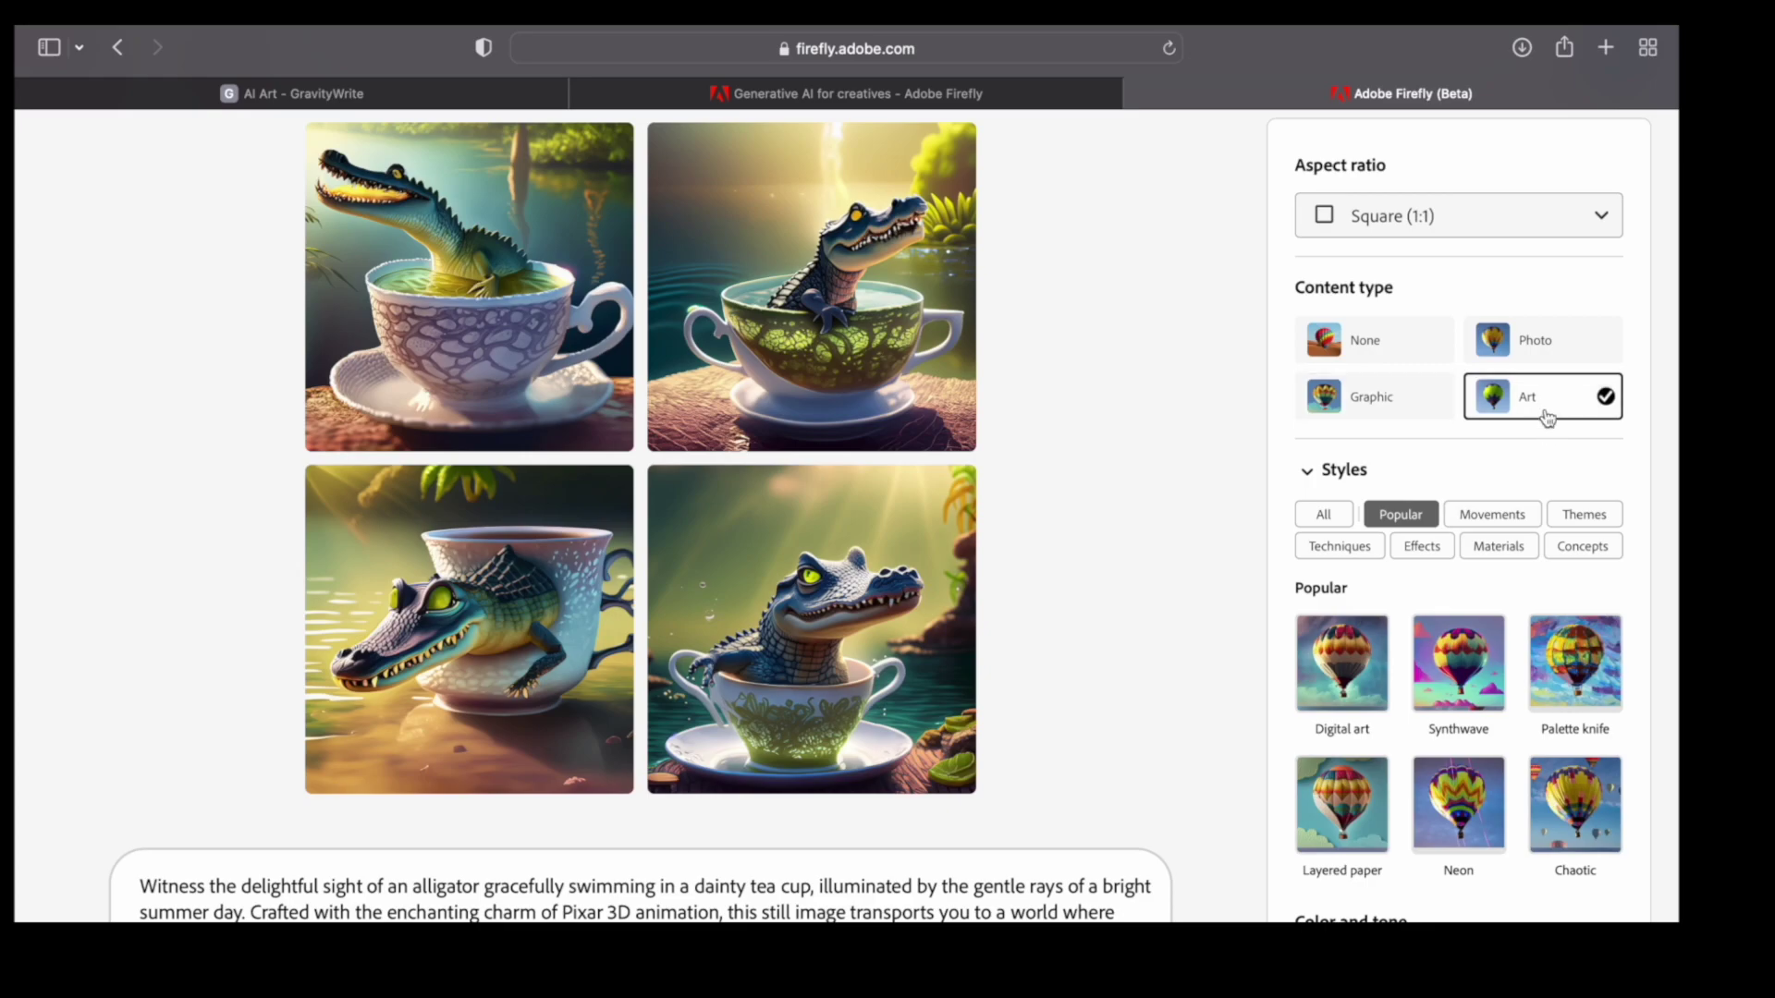
click(1525, 346)
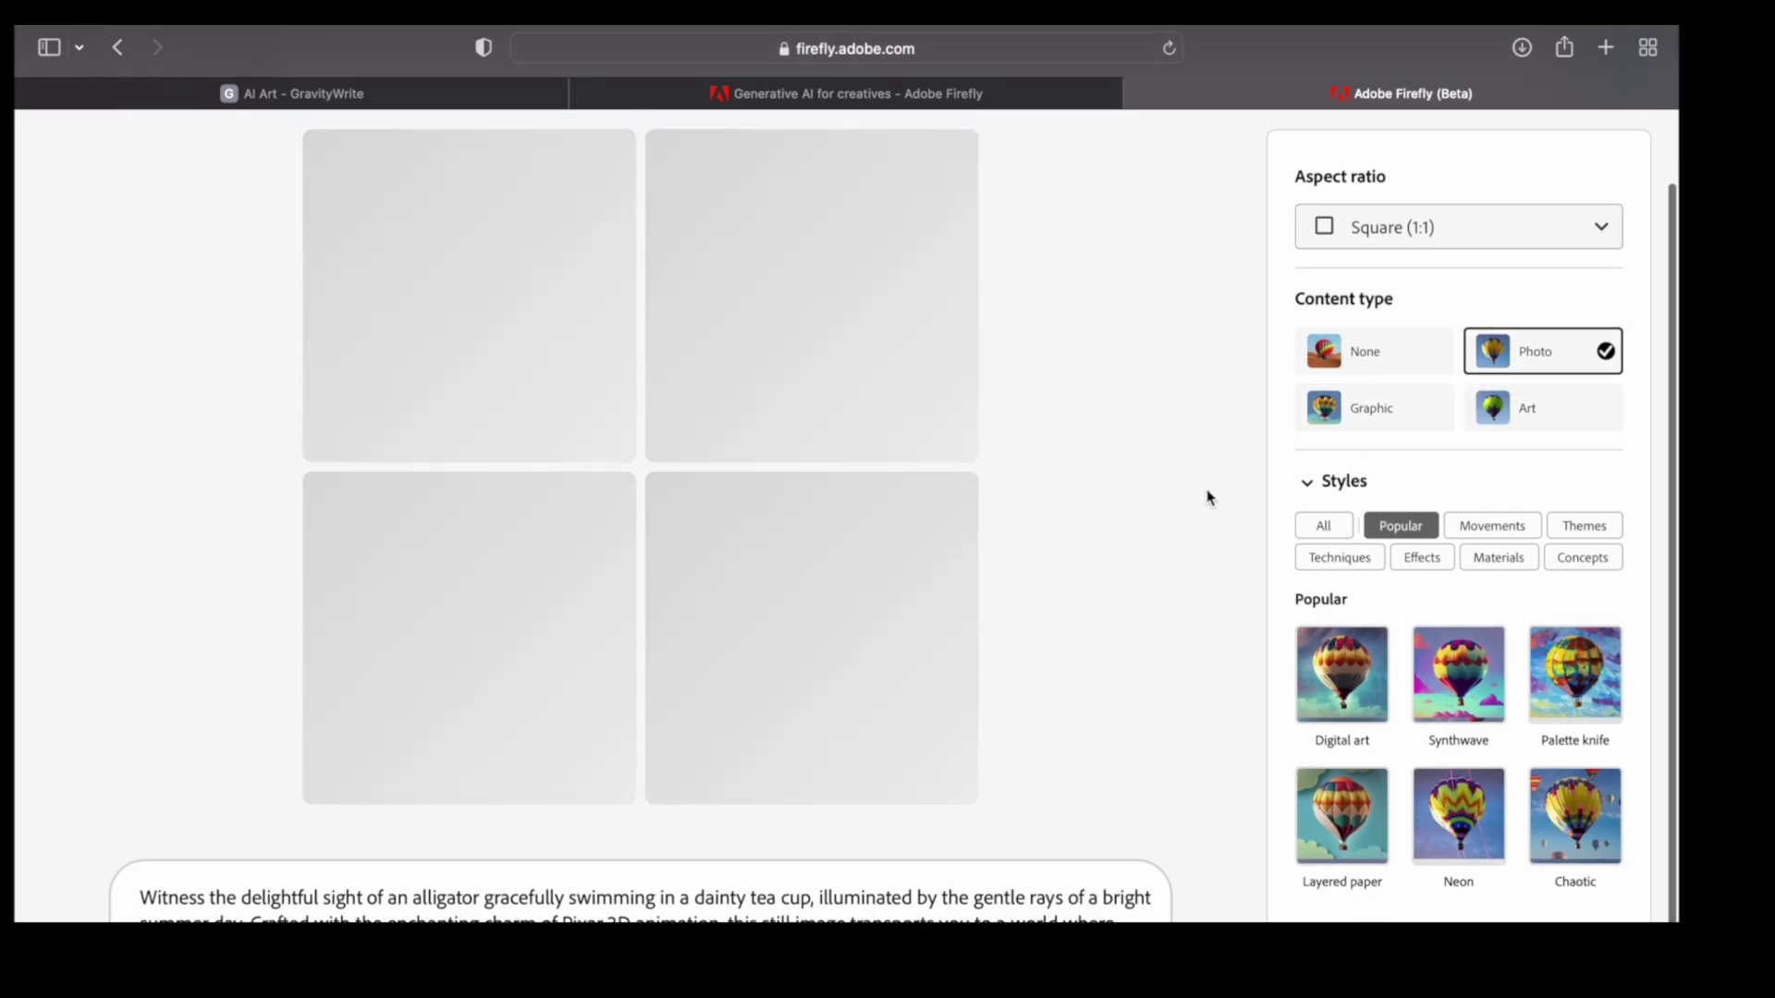
scroll(1206, 497, up, 2)
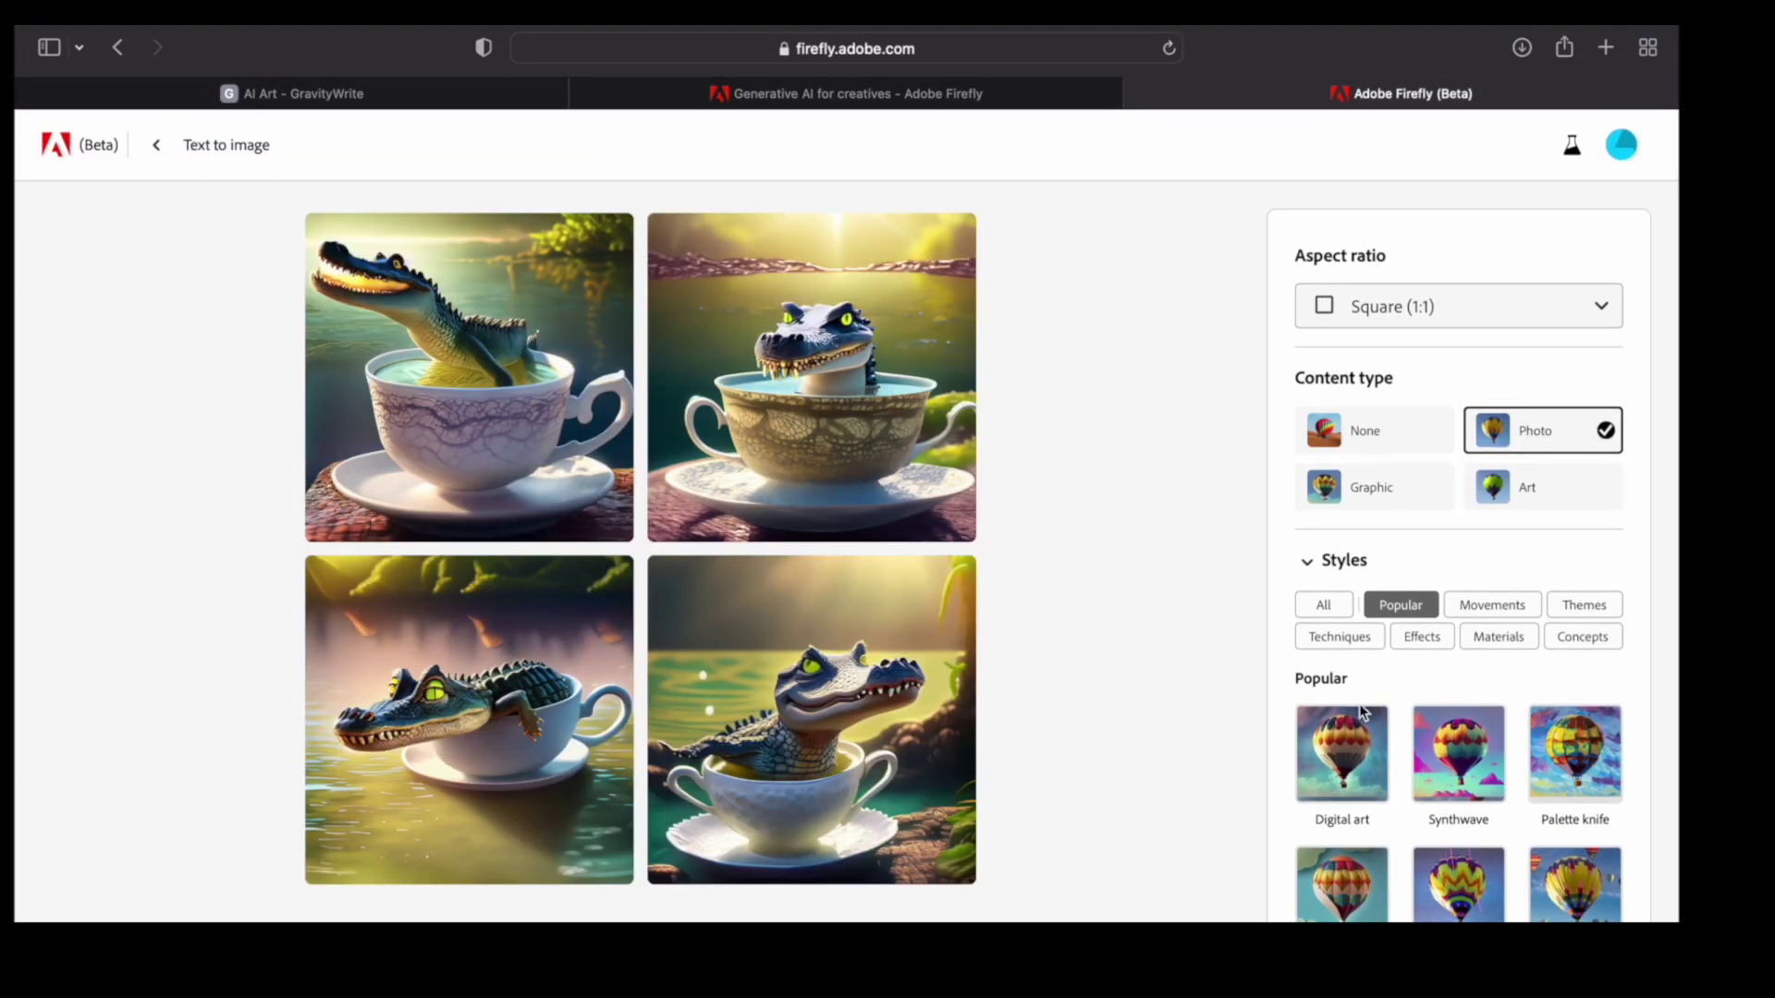
Look through the style options and download the first alligator tea cup image, accepting the inclusion of Content Credentials
scroll(1347, 770, down, 2)
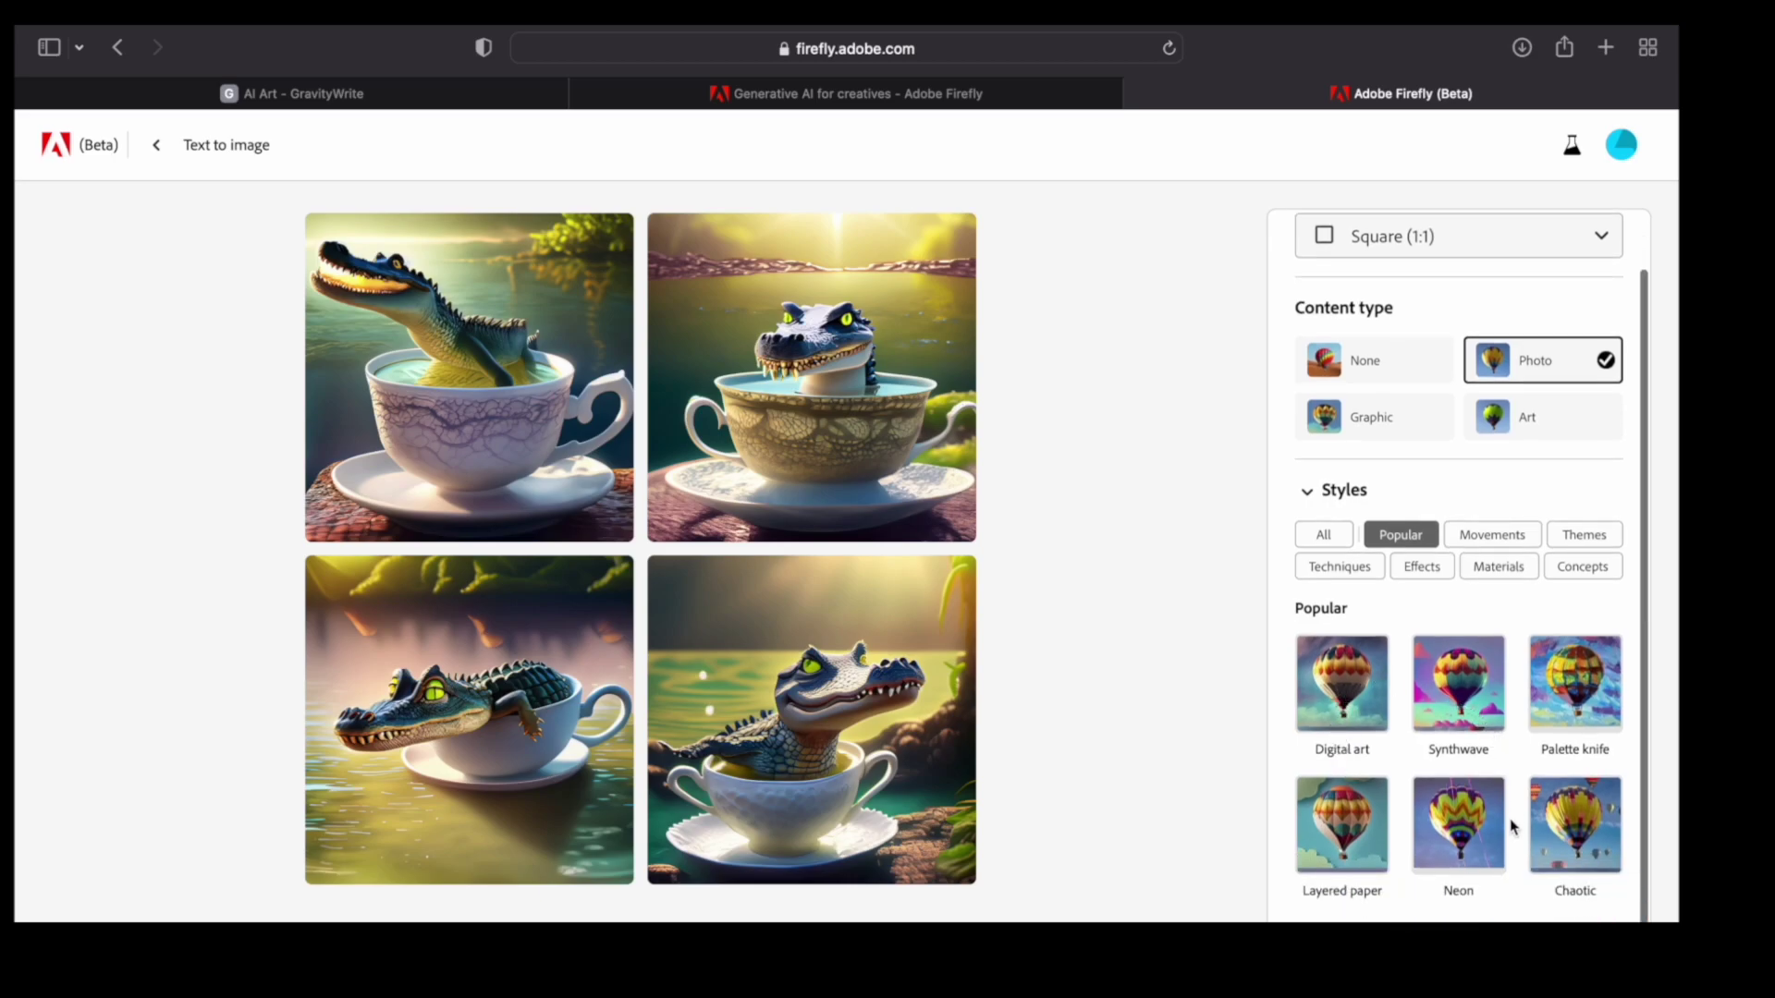
scroll(1502, 832, down, 3)
scroll(1423, 702, up, 3)
scroll(1493, 570, up, 1)
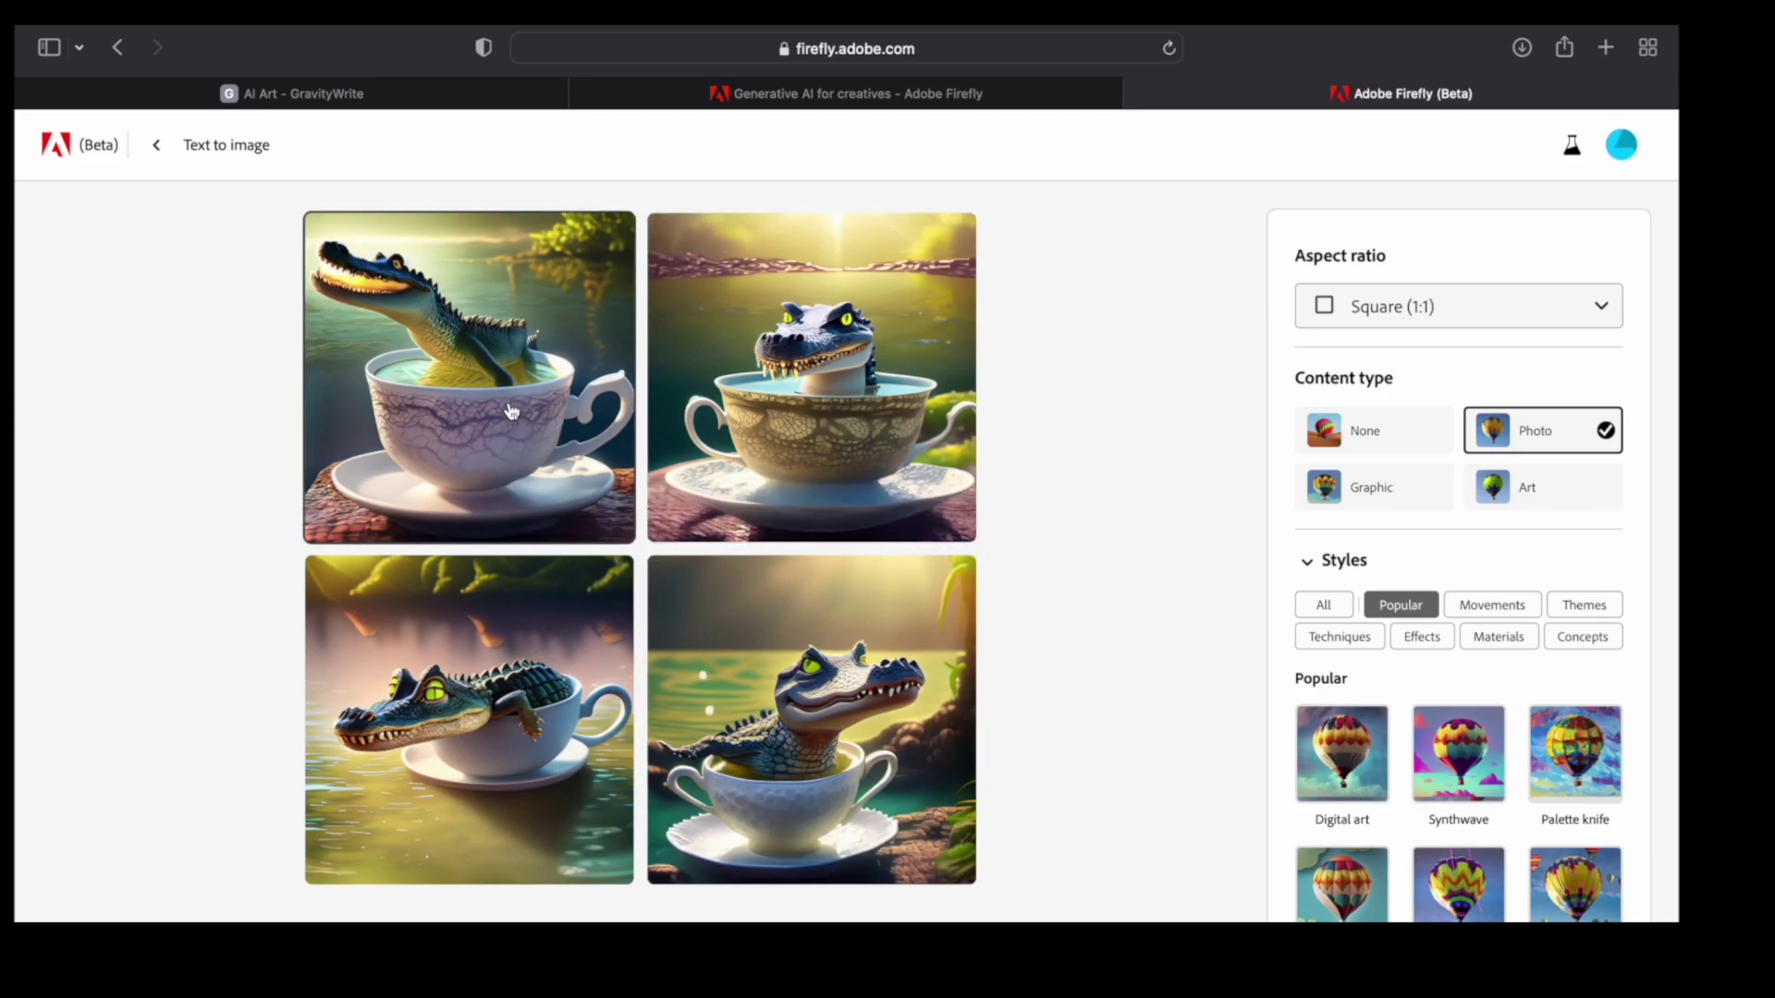
mouse_move(511, 410)
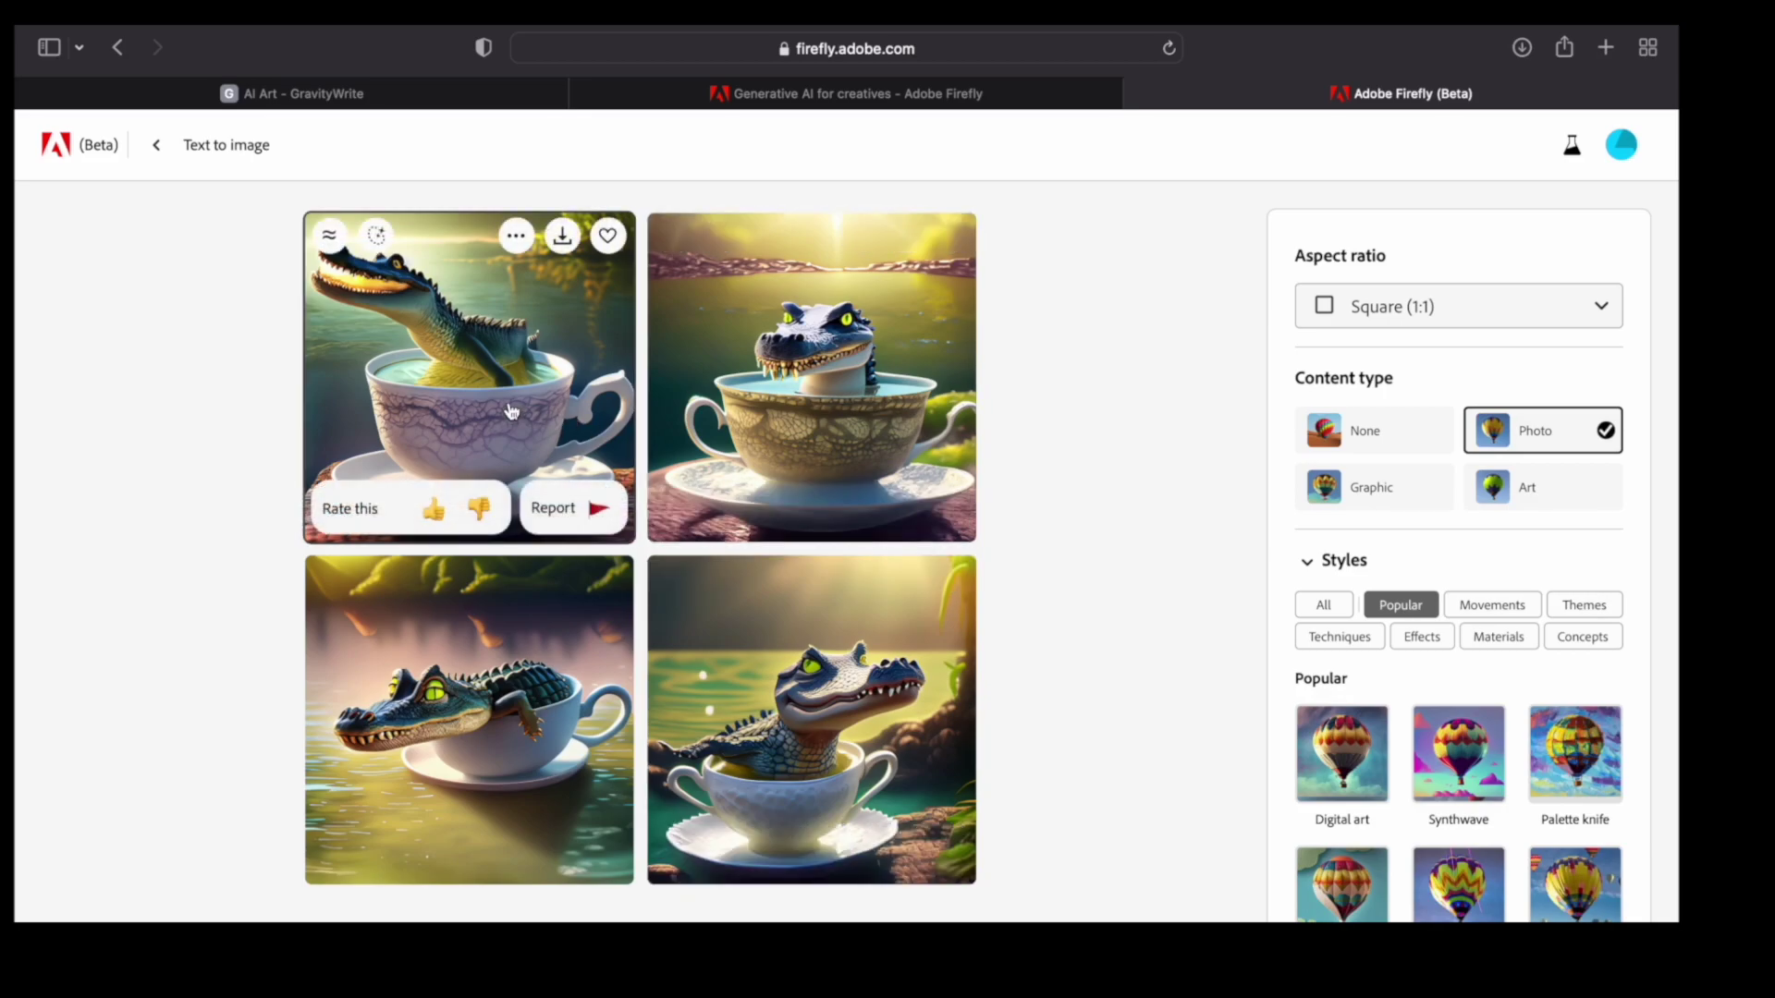
click(562, 239)
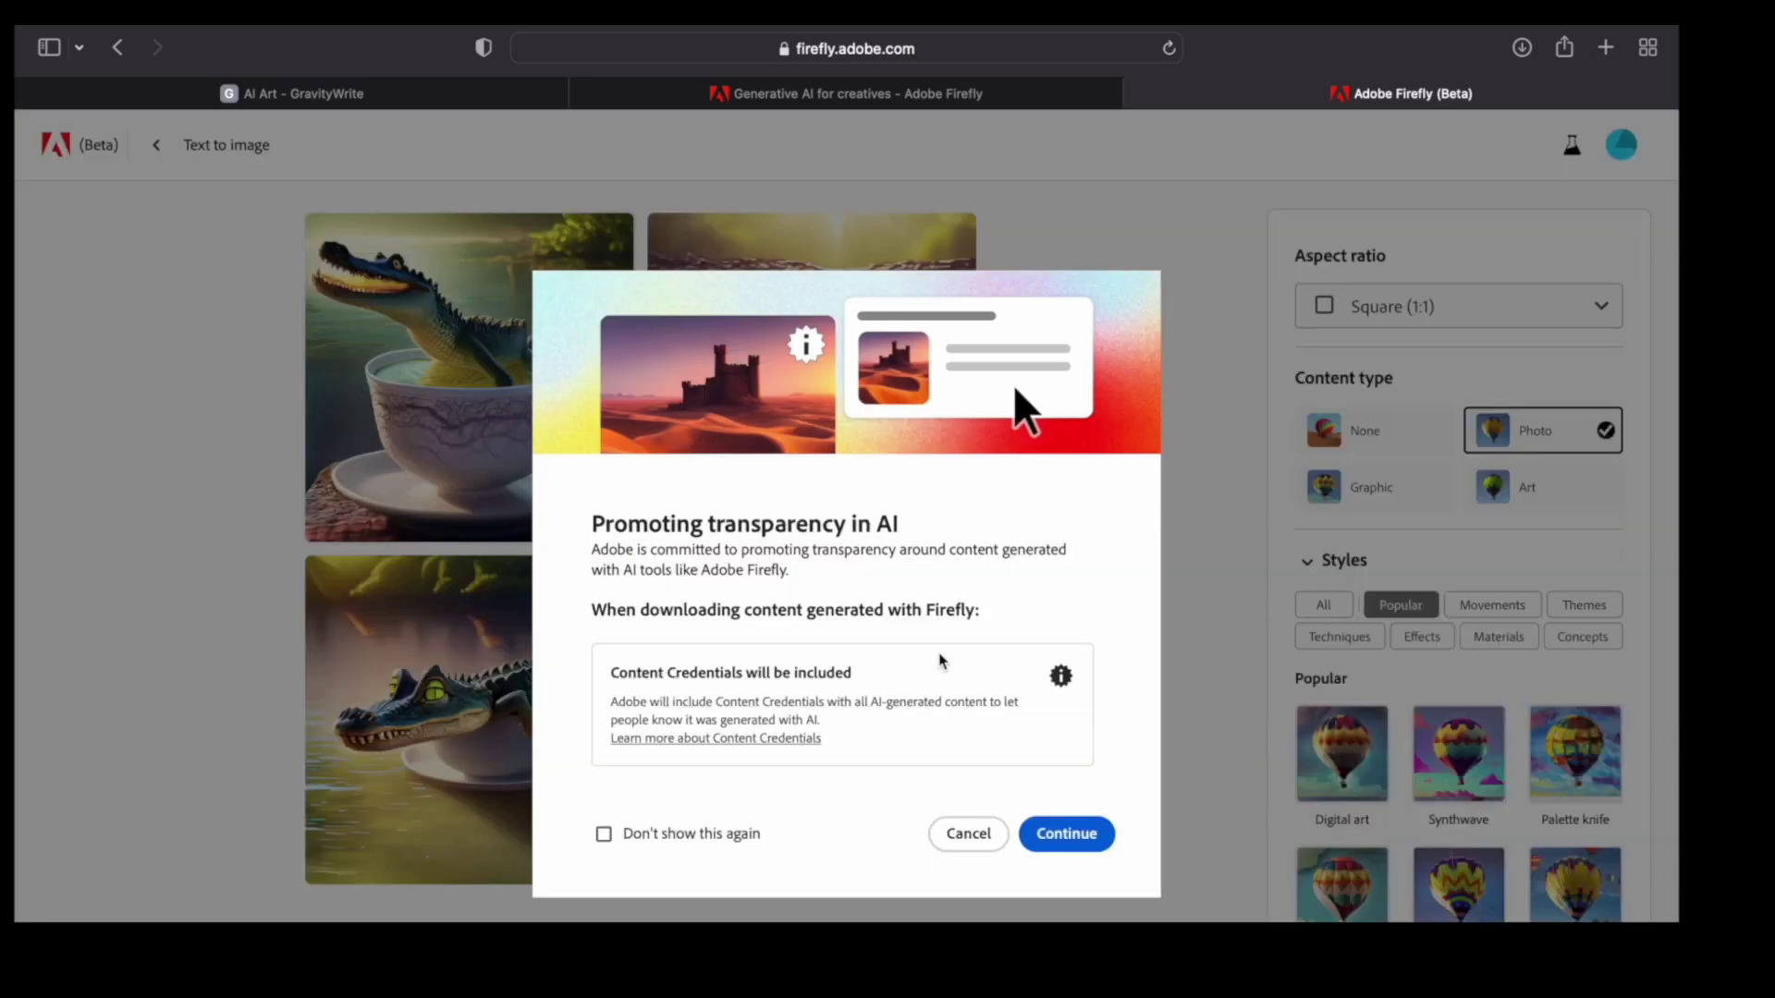
click(1069, 836)
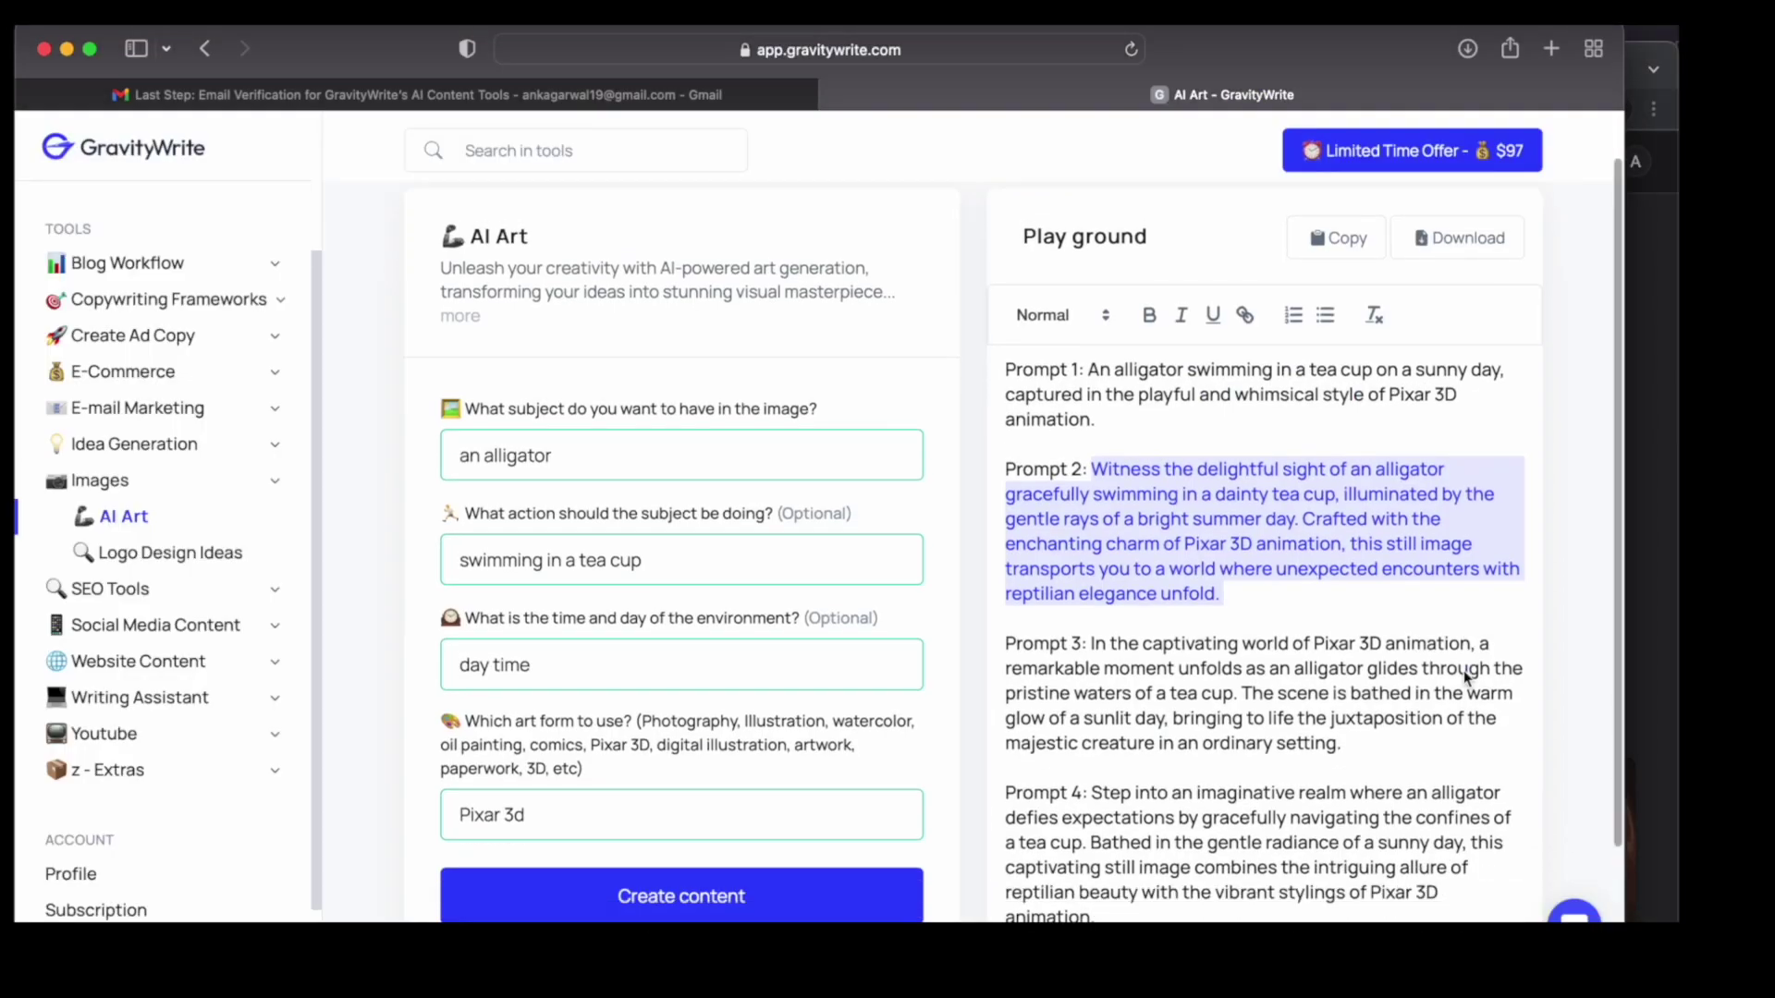
Generate another set of alligator images with the content type set to Graphic
scroll(1462, 669, down, 2)
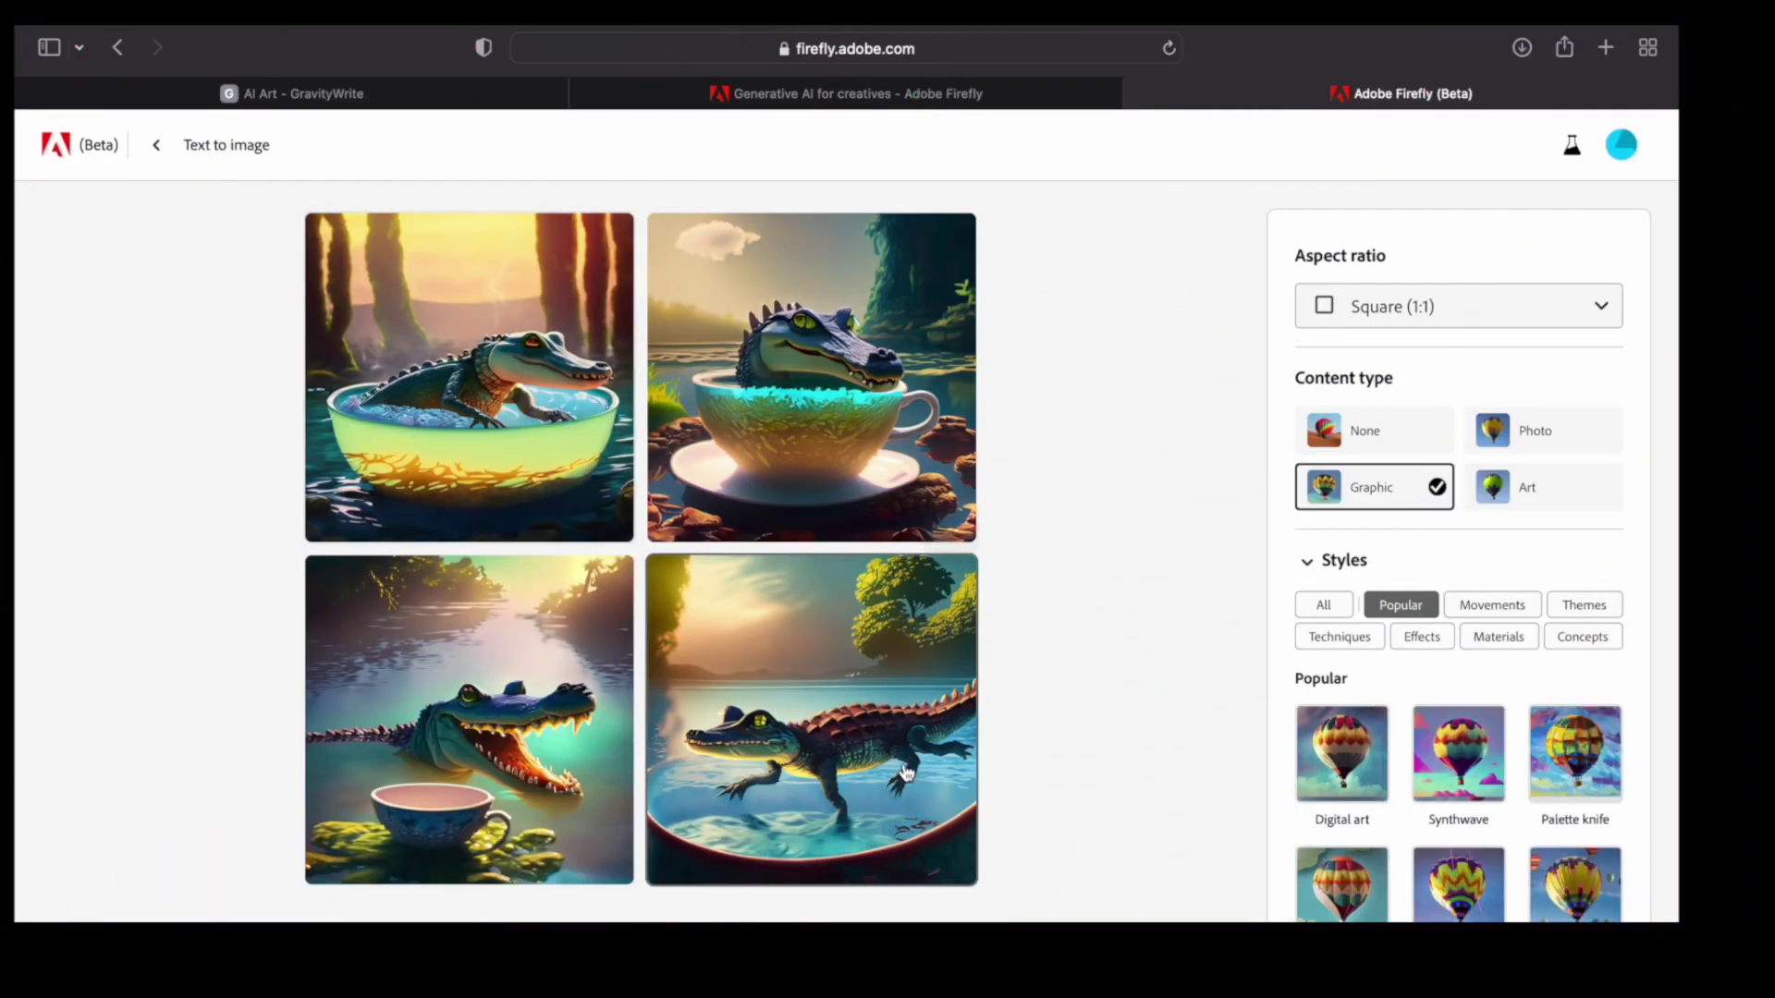
scroll(907, 770, down, 2)
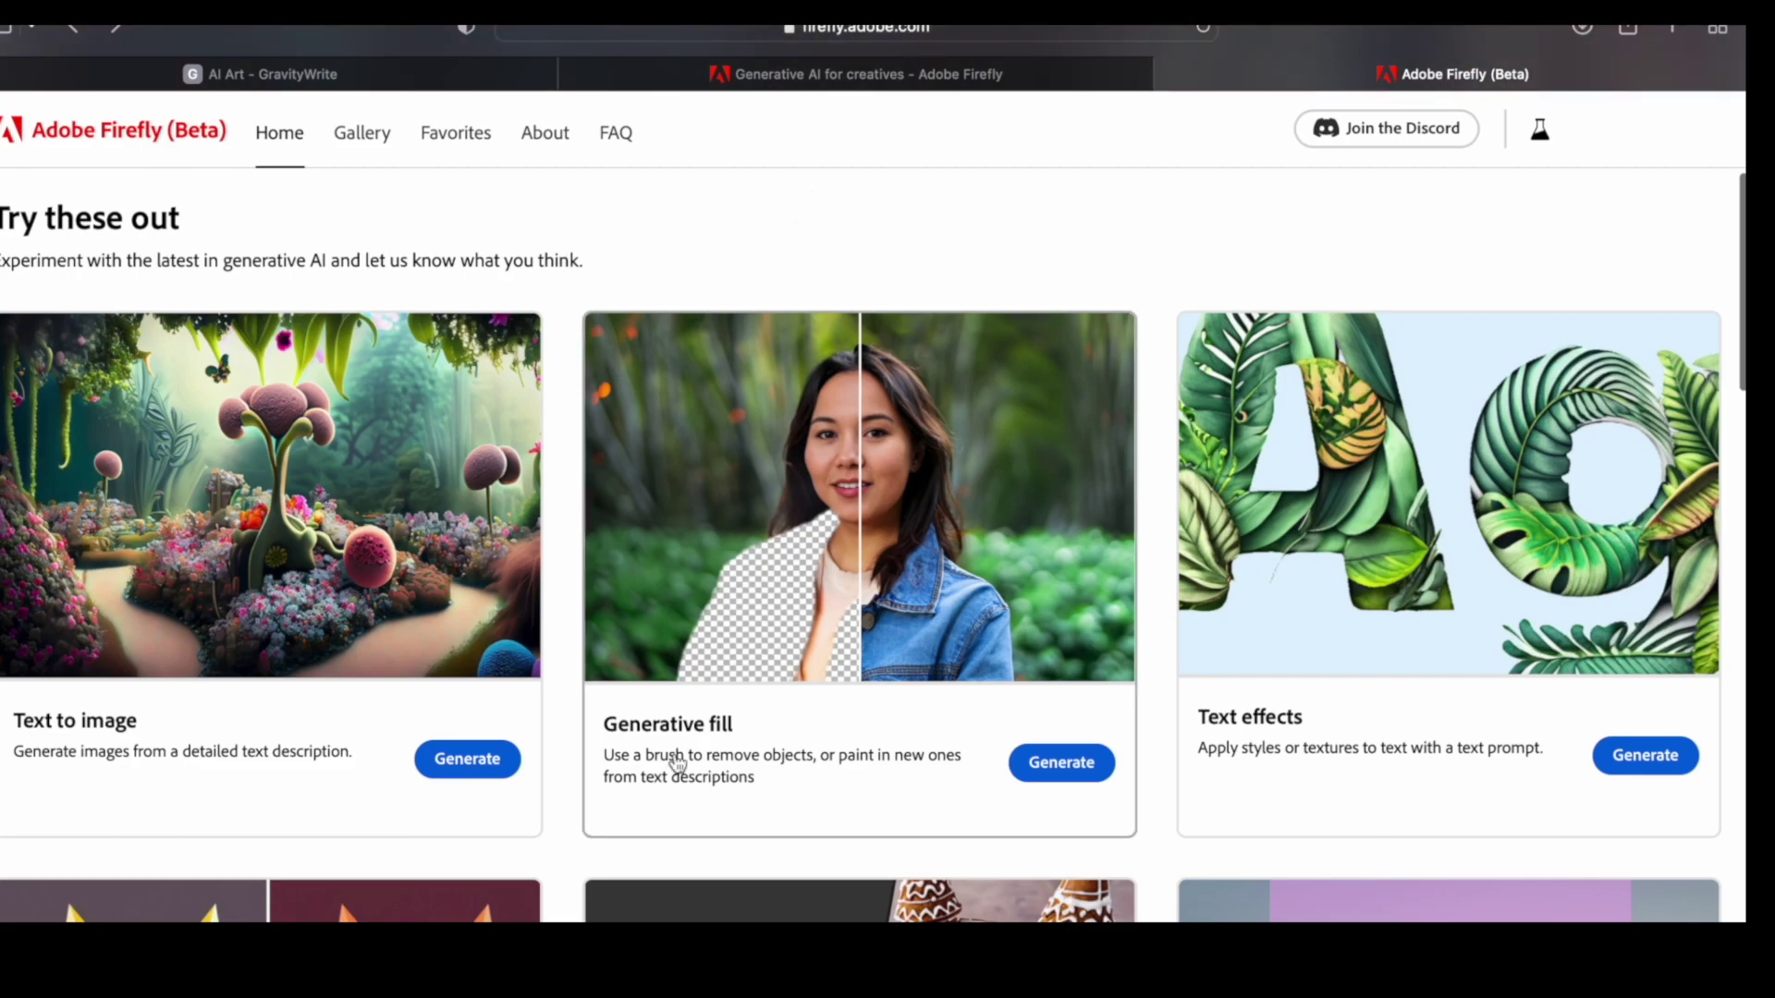
Launch Firefly's Generative fill and upload the Clipdrop image of the man in yellow seated before a red temple
click(1048, 780)
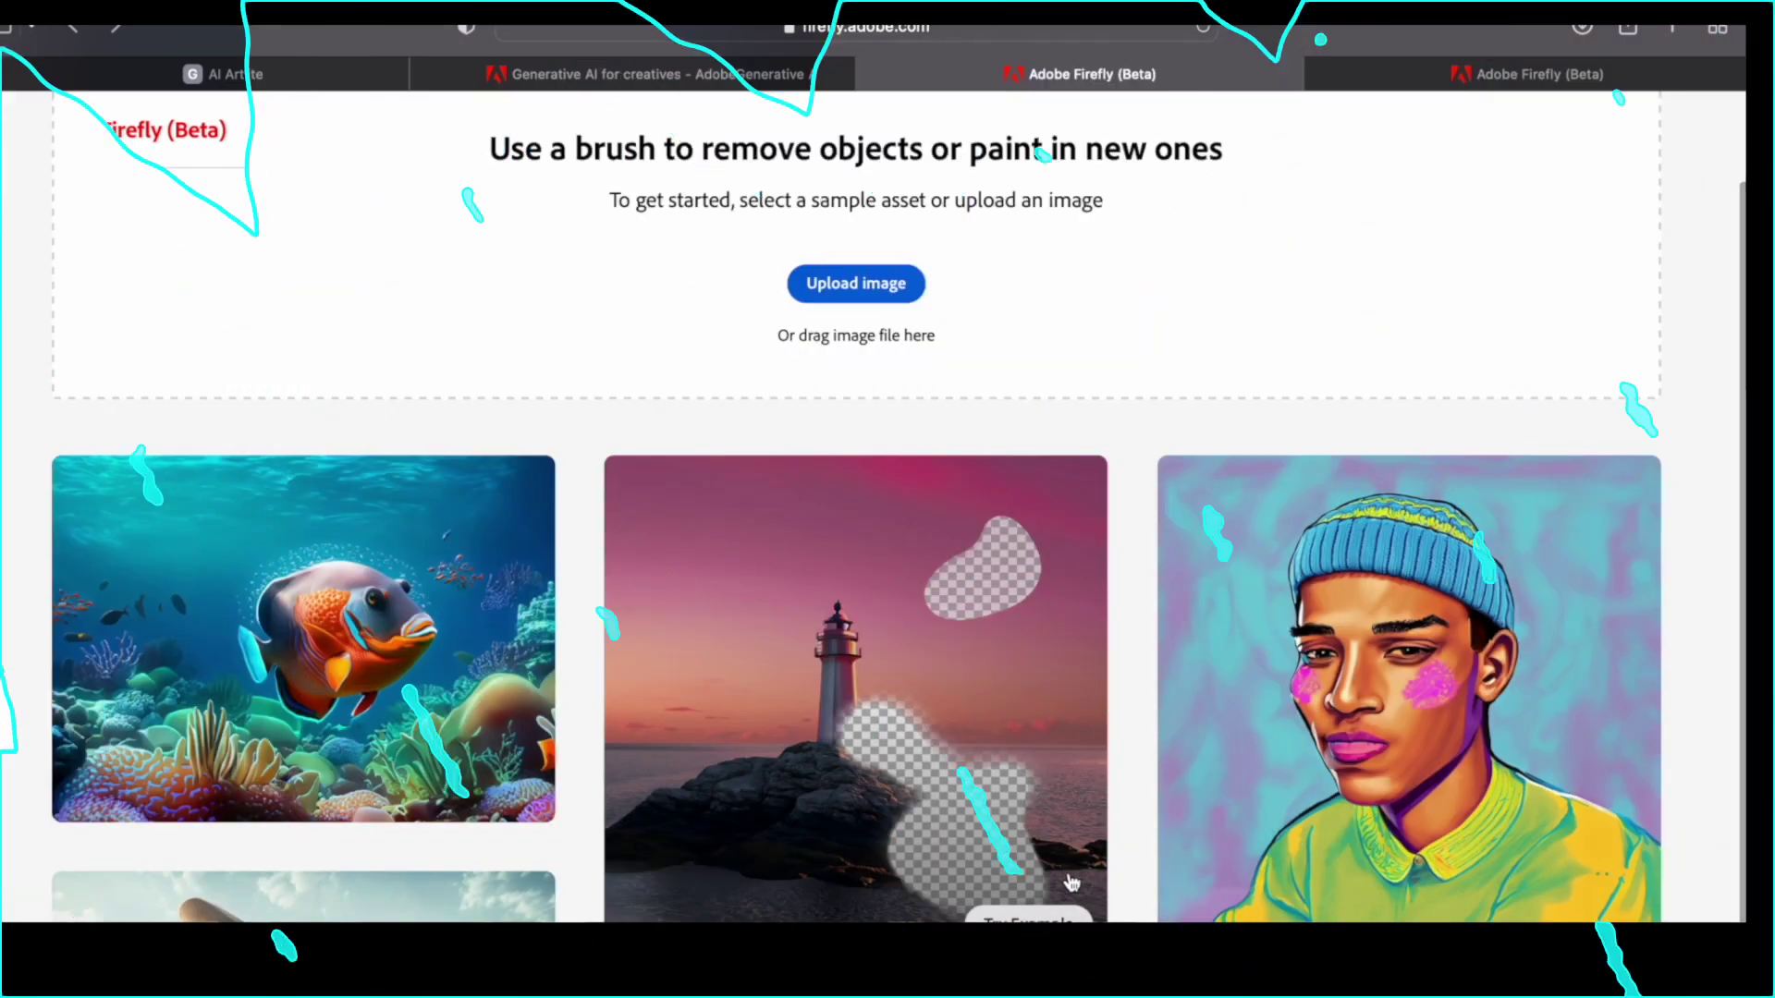
scroll(1008, 795, down, 3)
scroll(880, 341, up, 3)
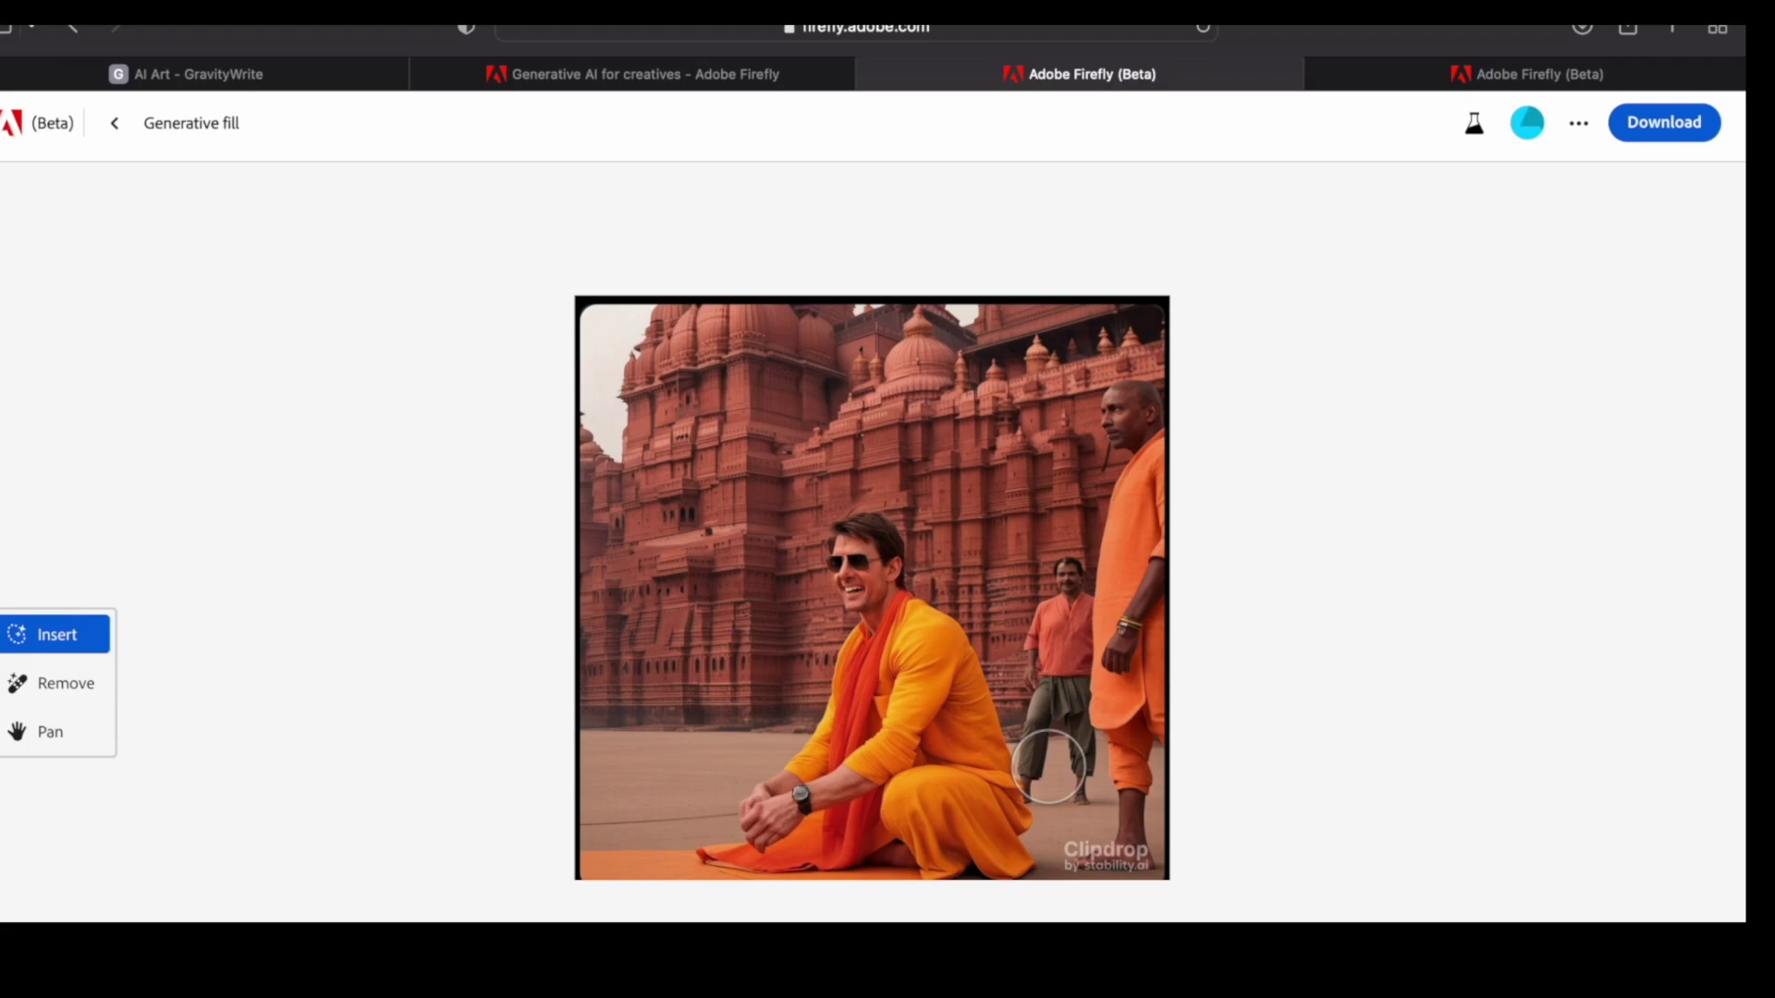
scroll(998, 832, down, 1)
scroll(978, 878, up, 2)
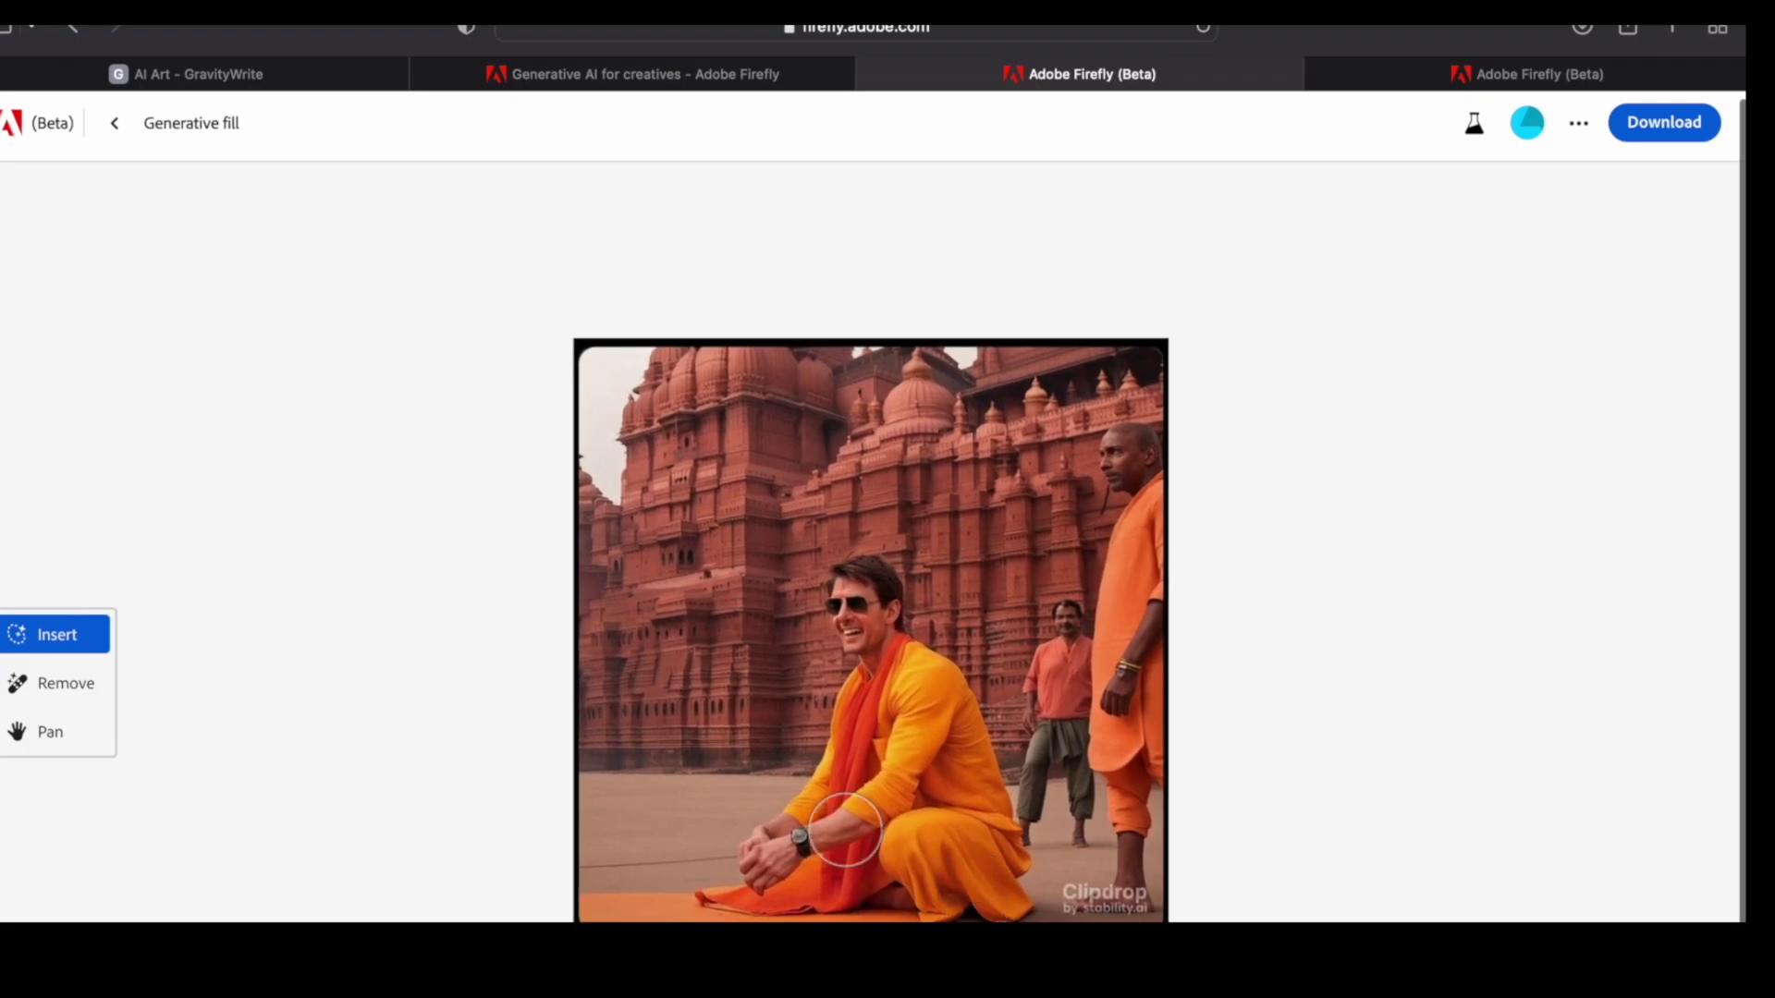
Brush out an oval patch of ground in front of the seated man and generate "a cute puppy" there
click(659, 818)
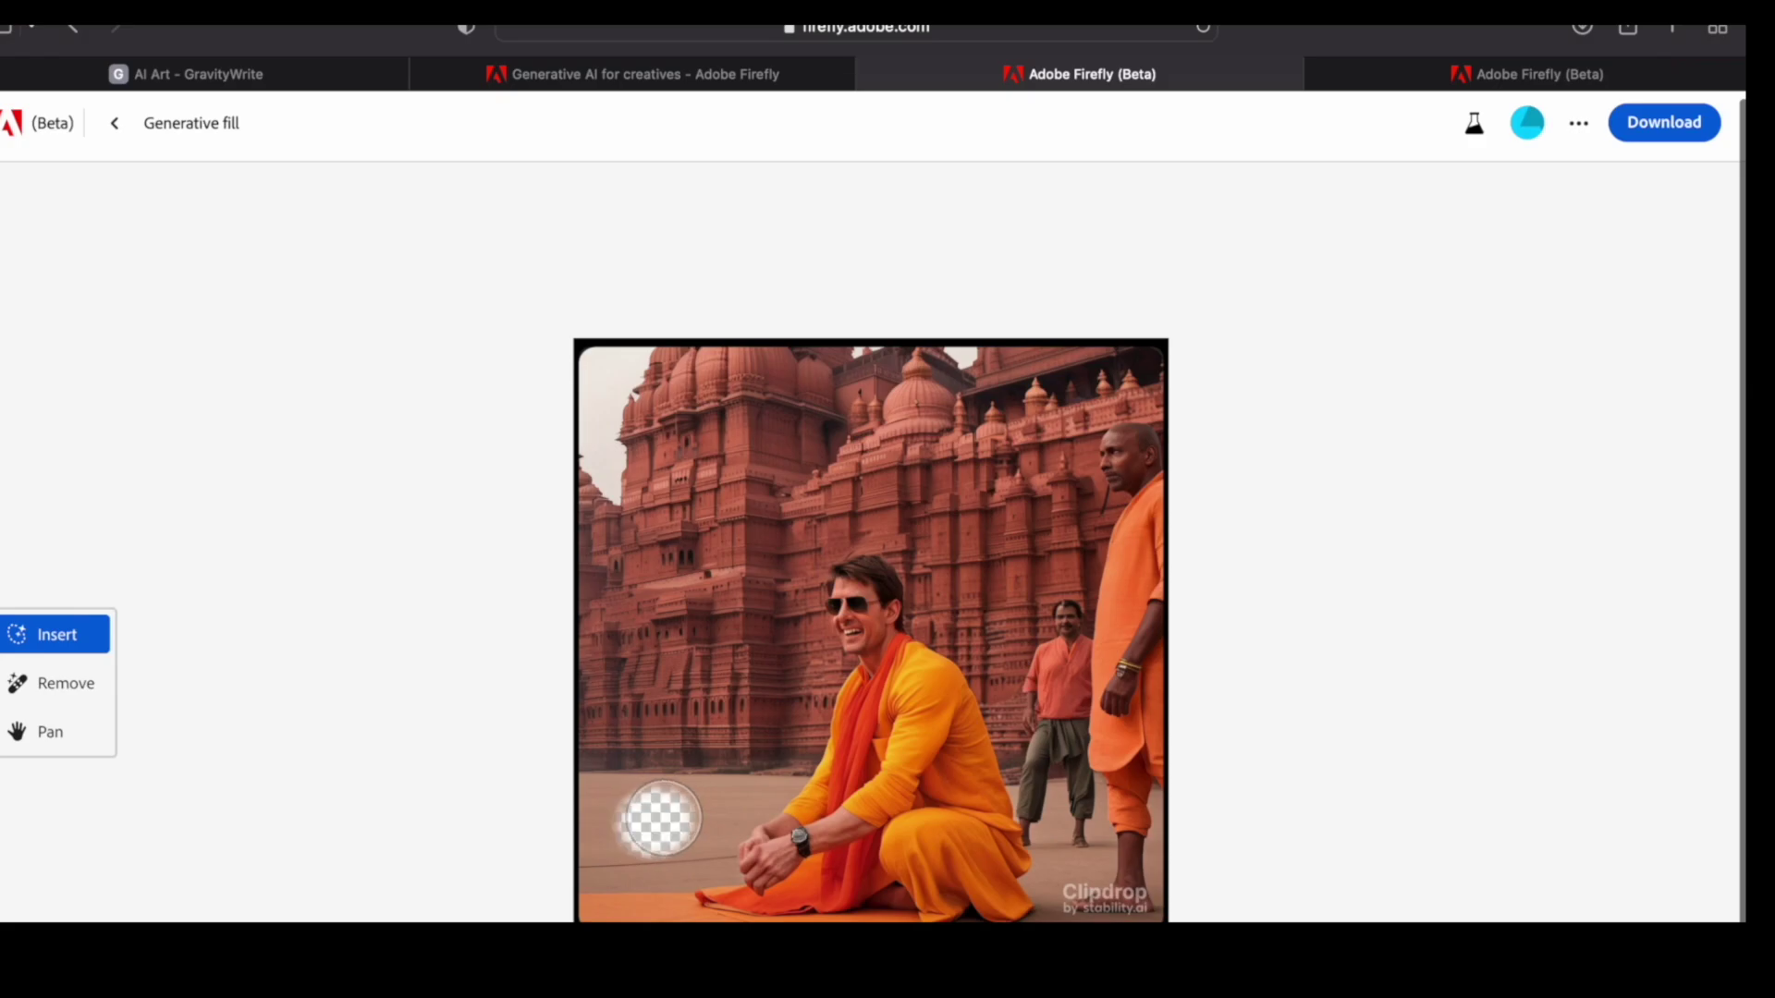
drag(659, 818, 731, 809)
scroll(730, 808, down, 2)
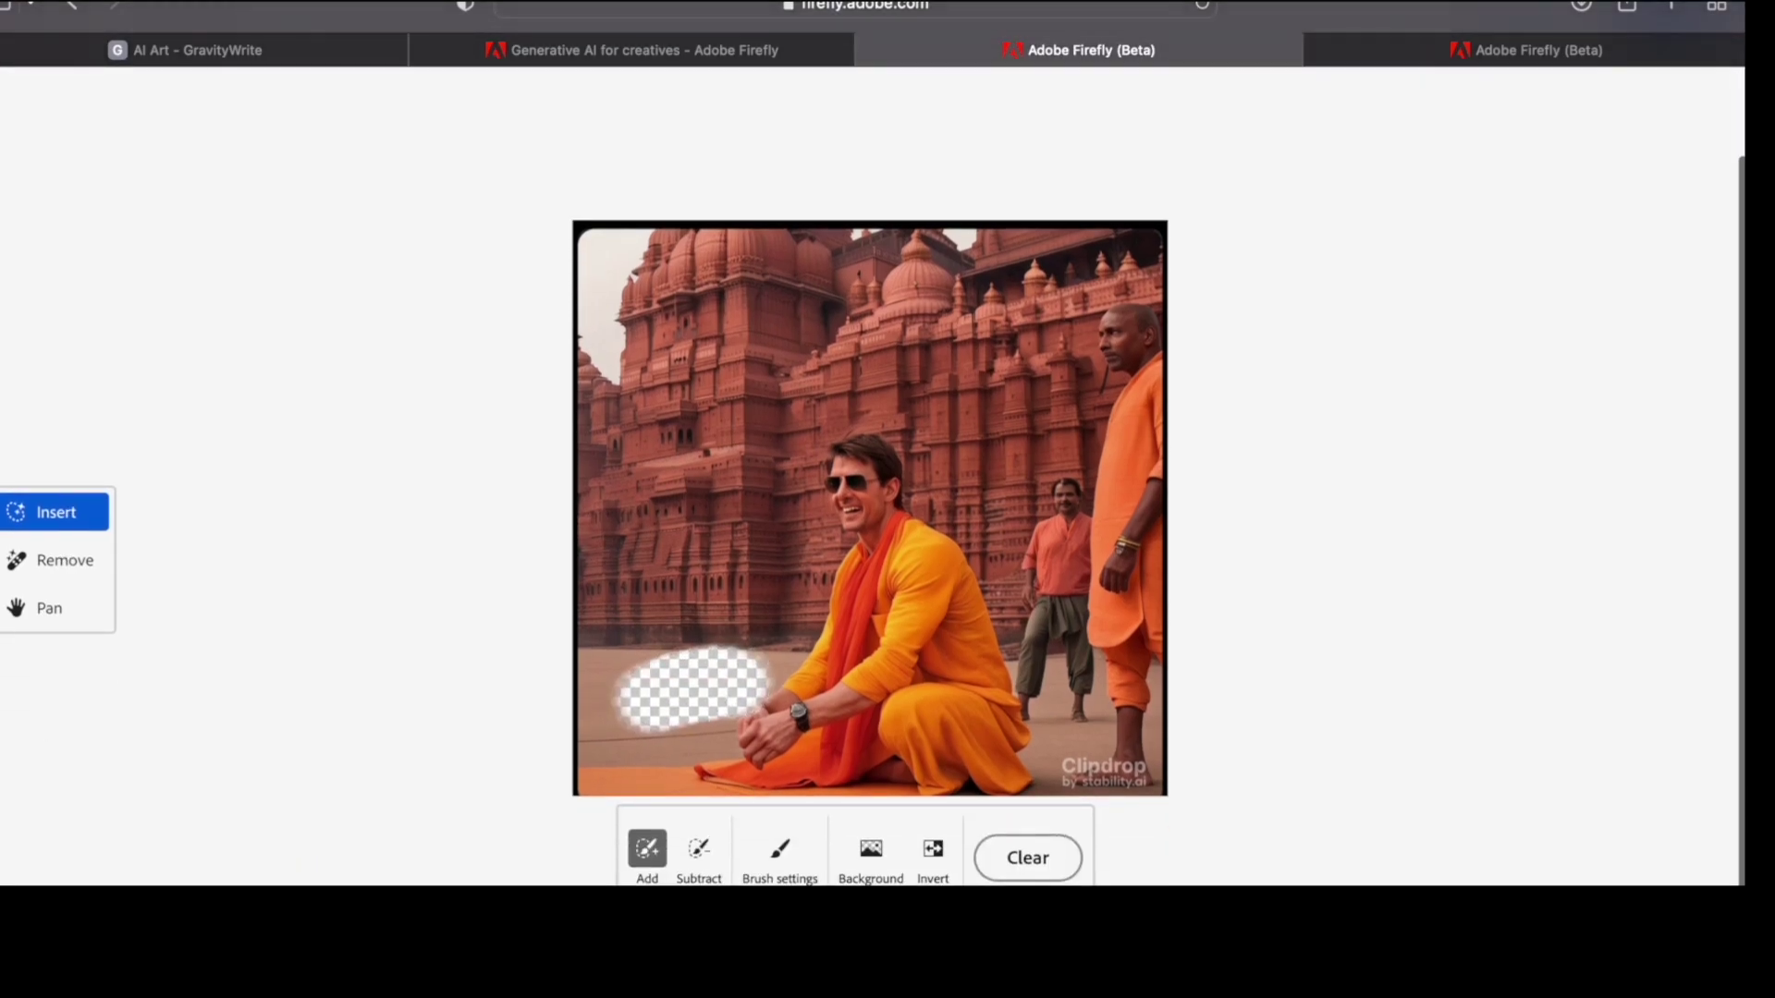
text(a)
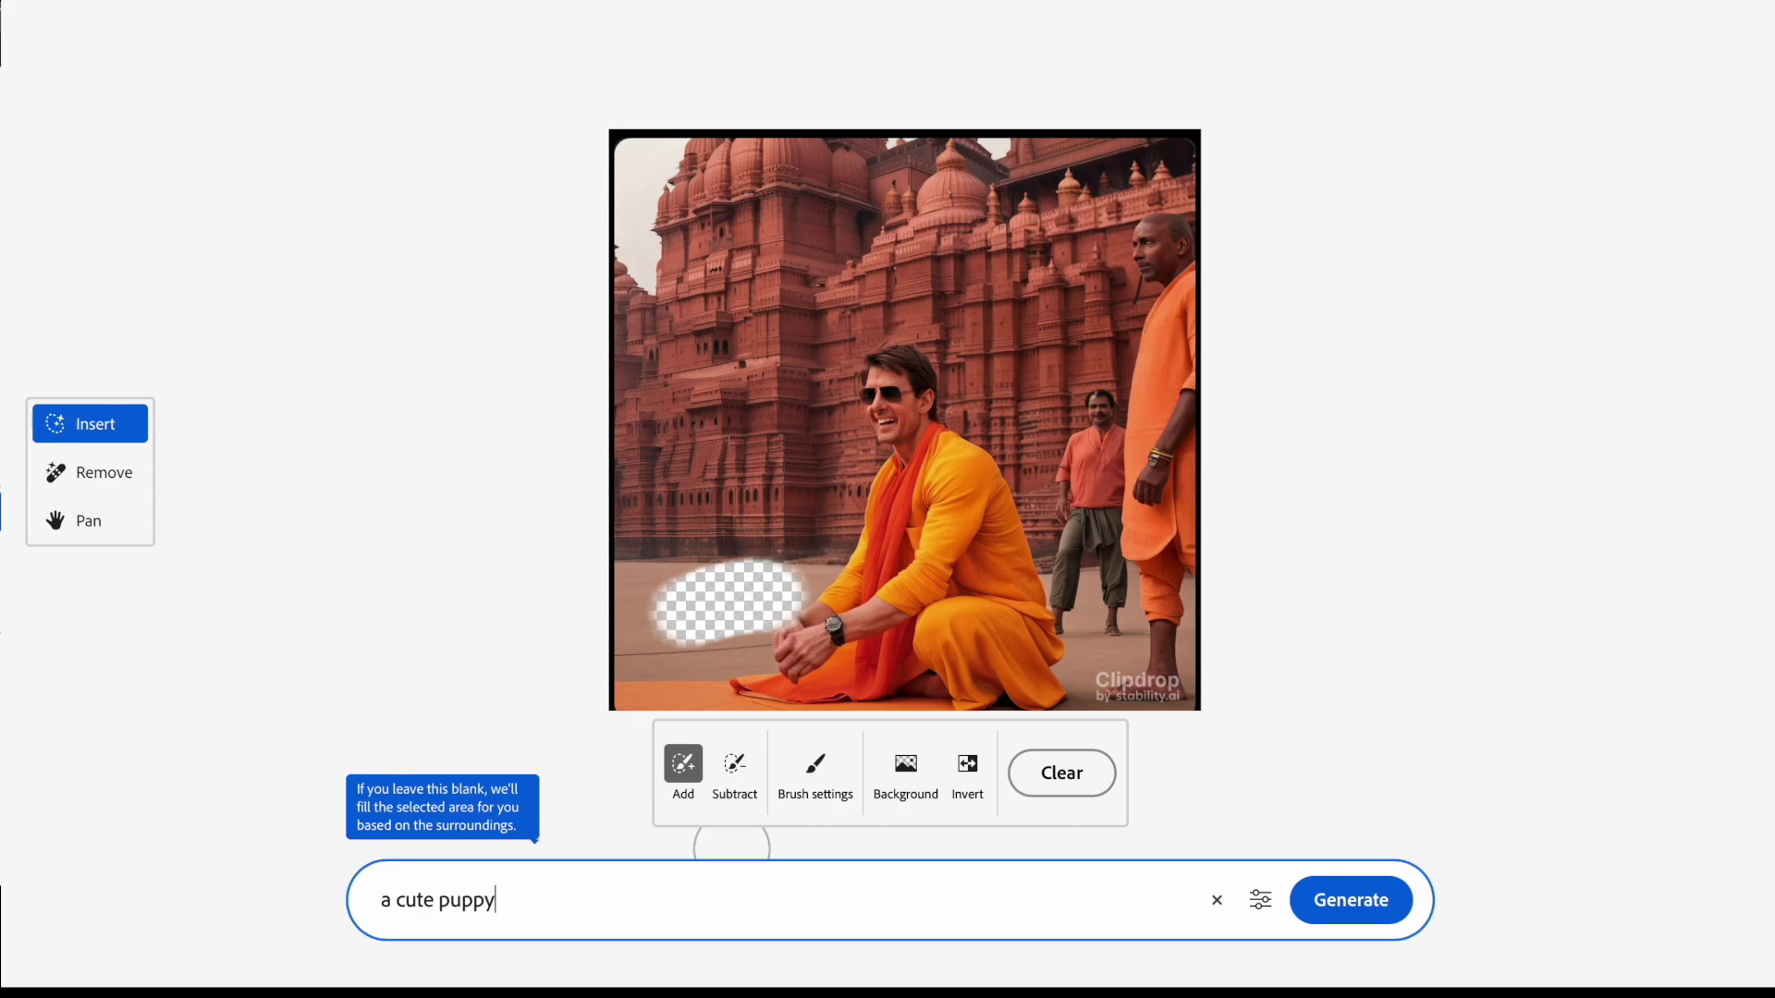
text( cute puppy)
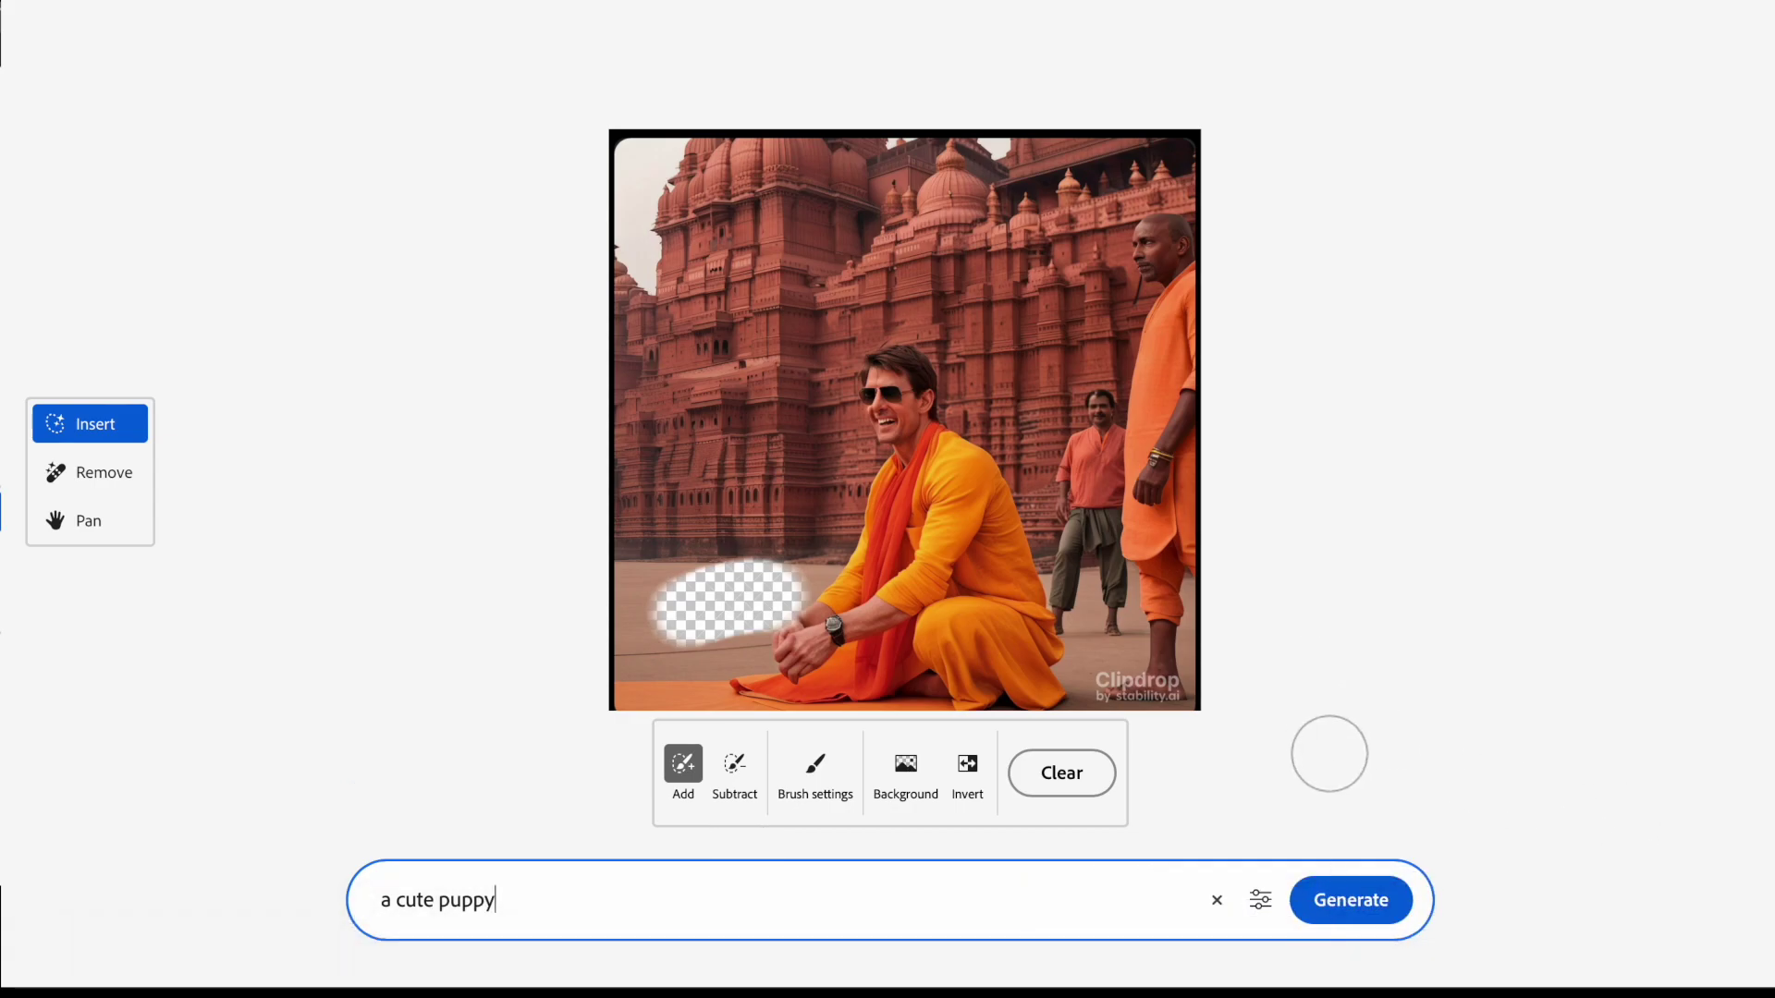
click(1349, 900)
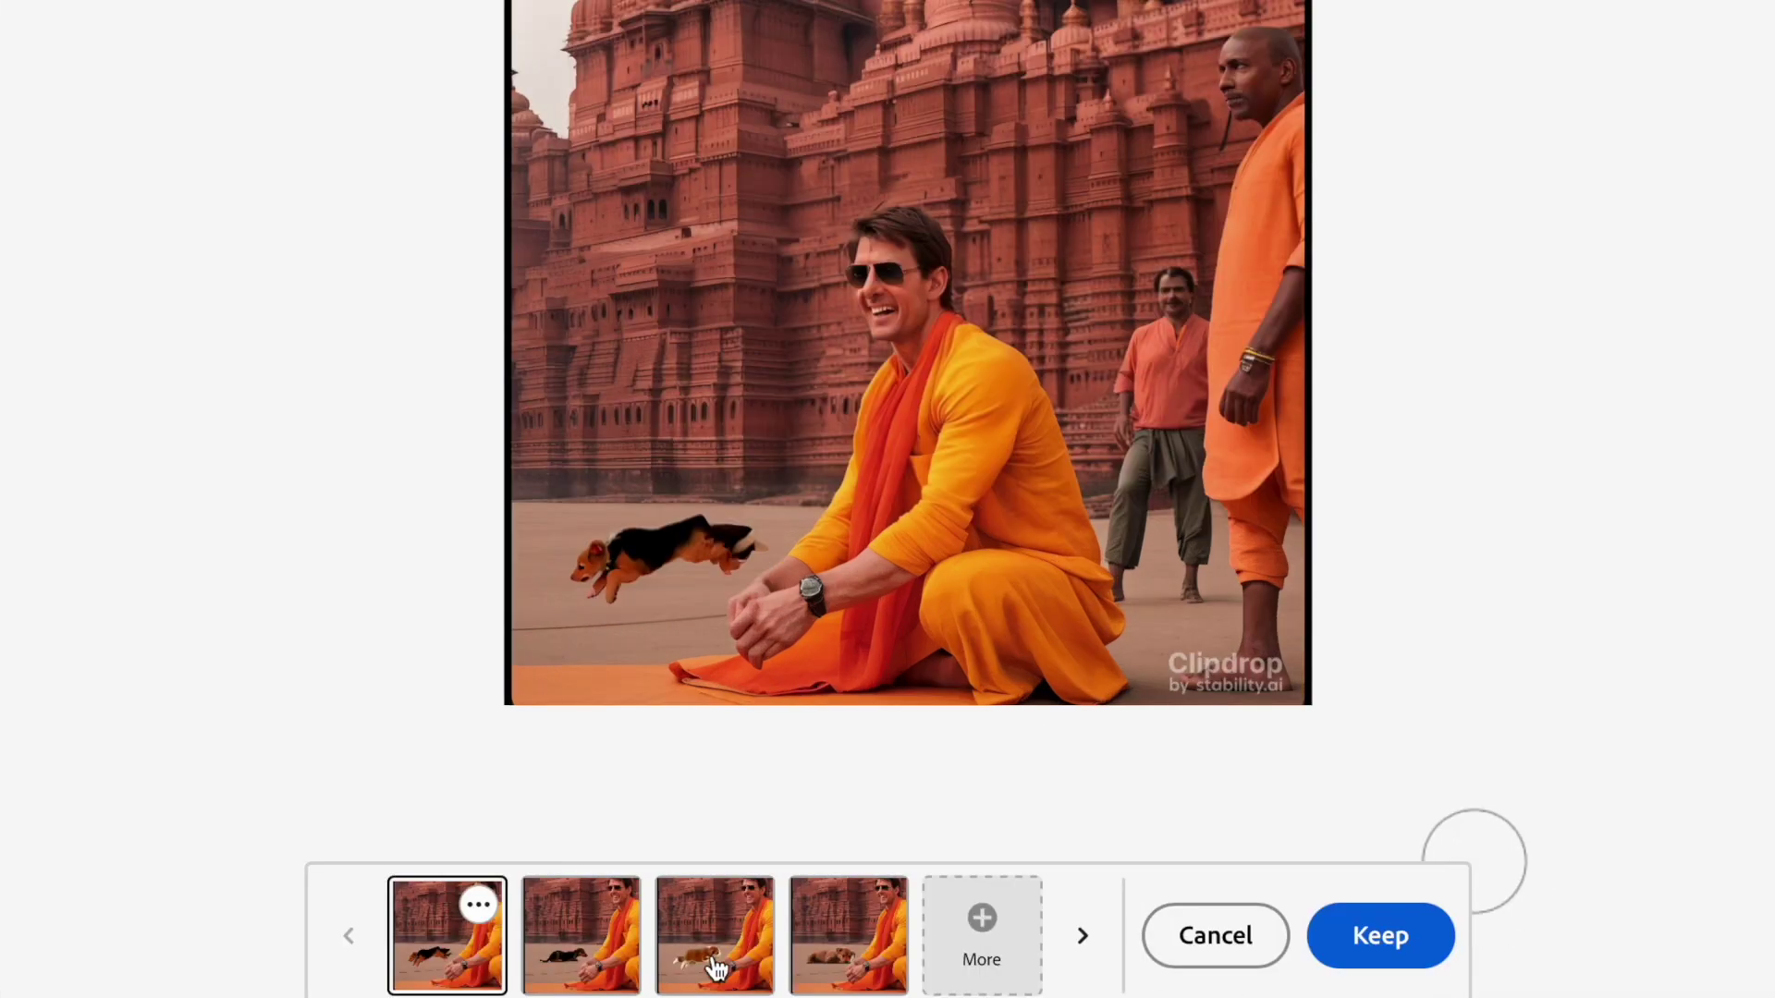
Compare the generated puppy variations and keep the second one, the black puppy lying on the ground
click(583, 955)
click(699, 962)
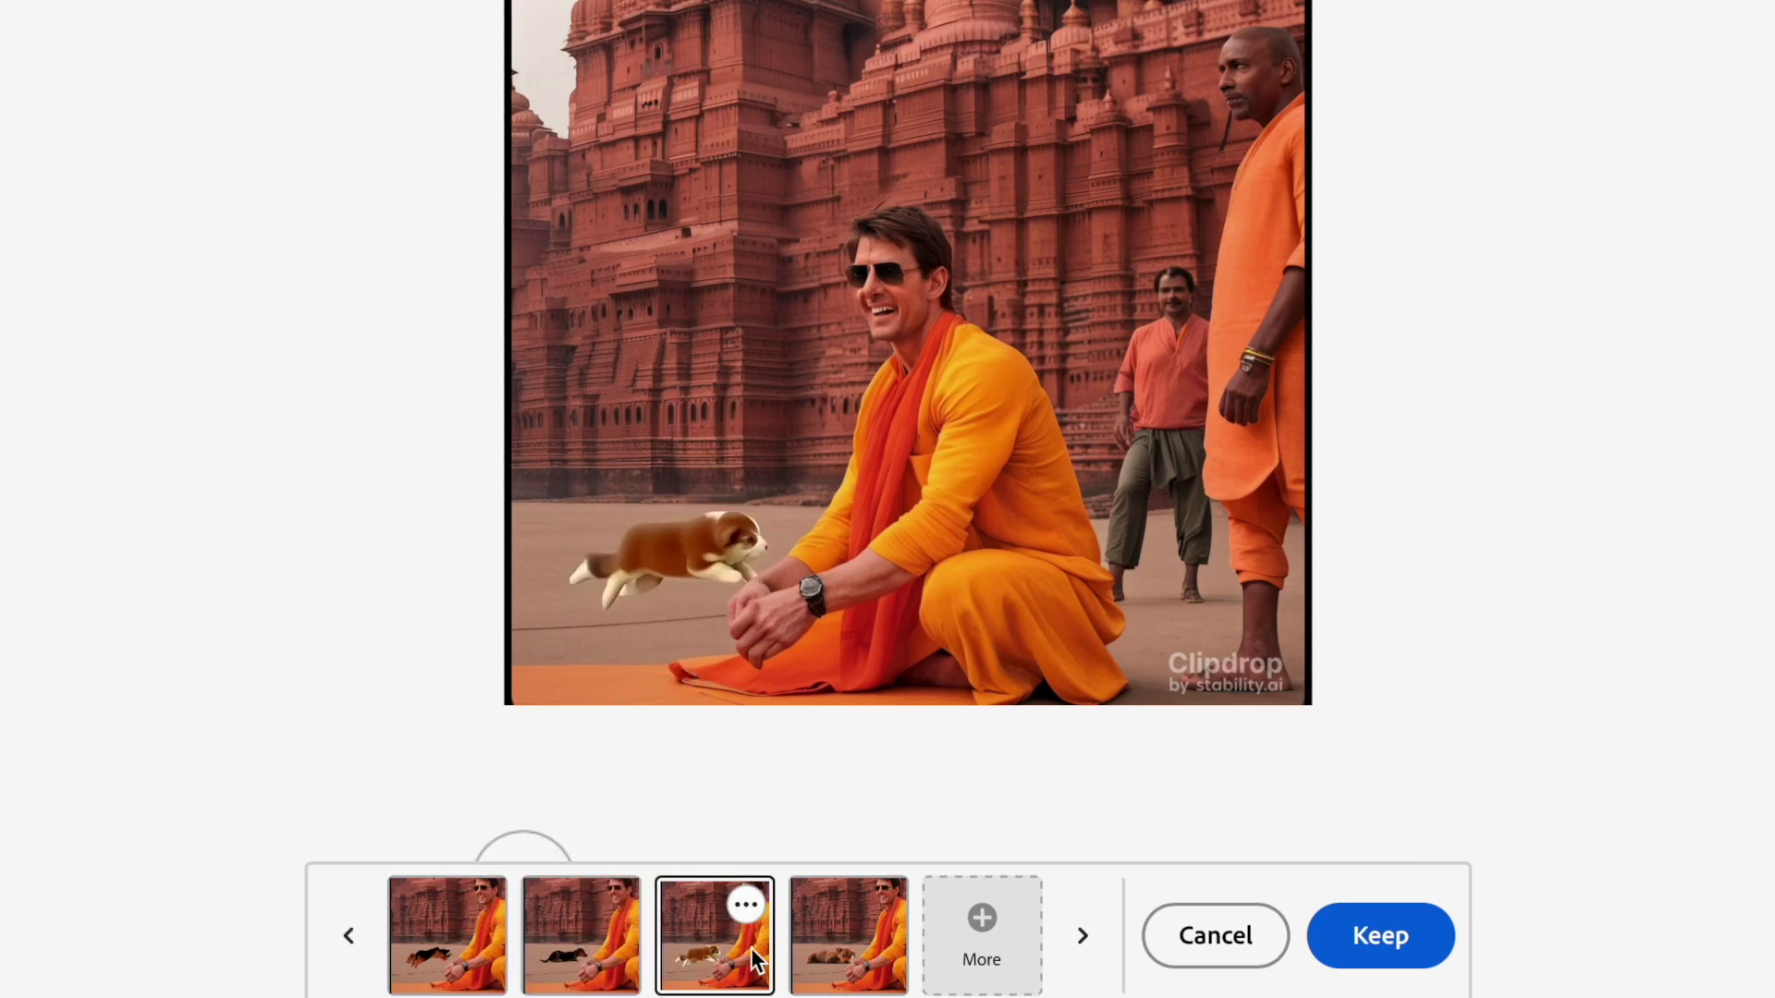
click(861, 964)
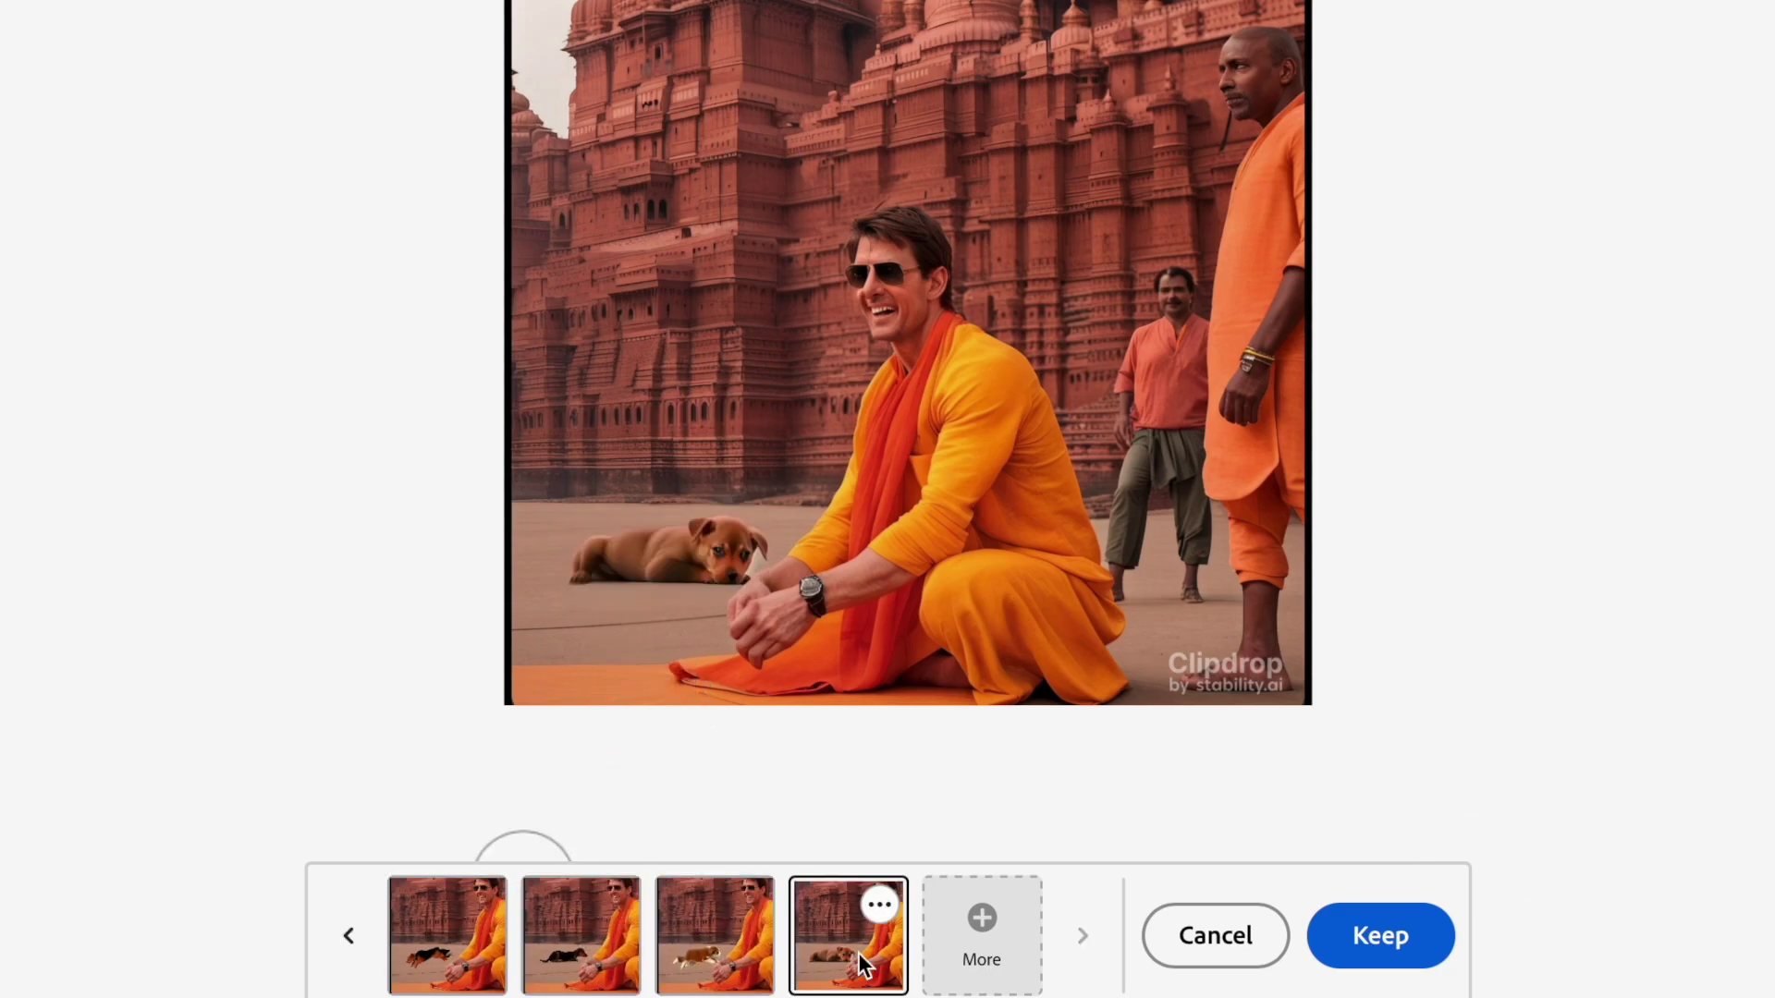
click(590, 963)
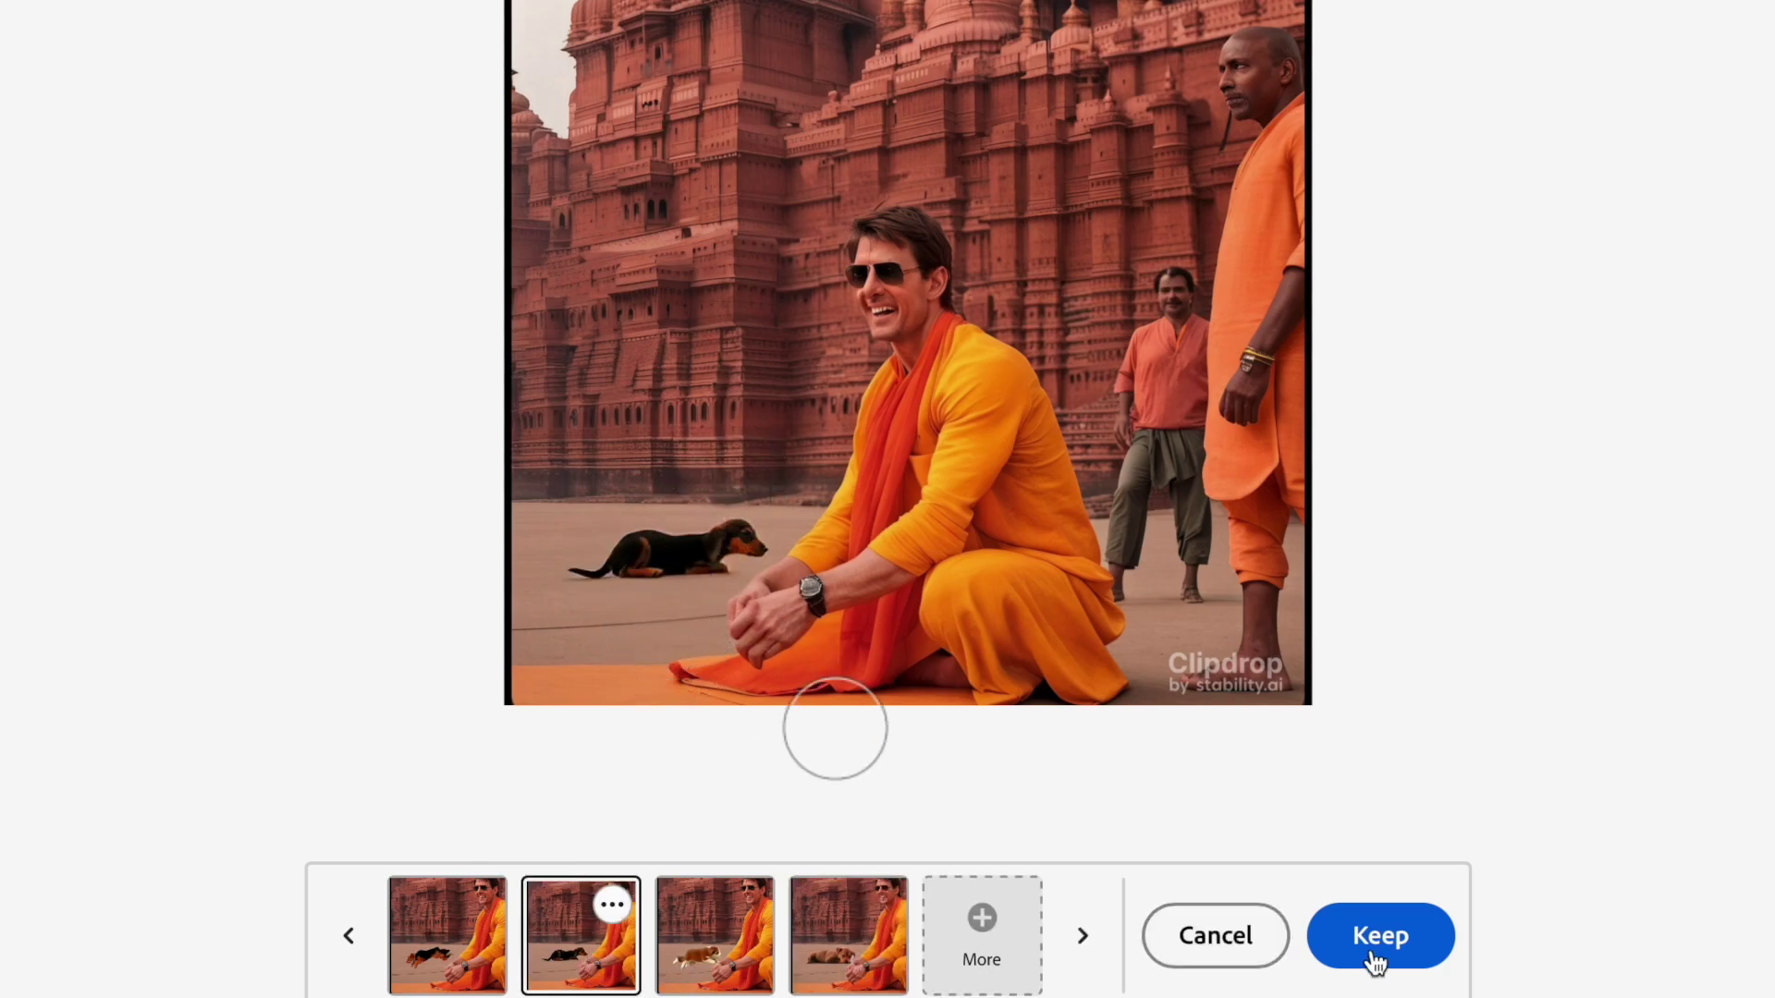
click(1350, 952)
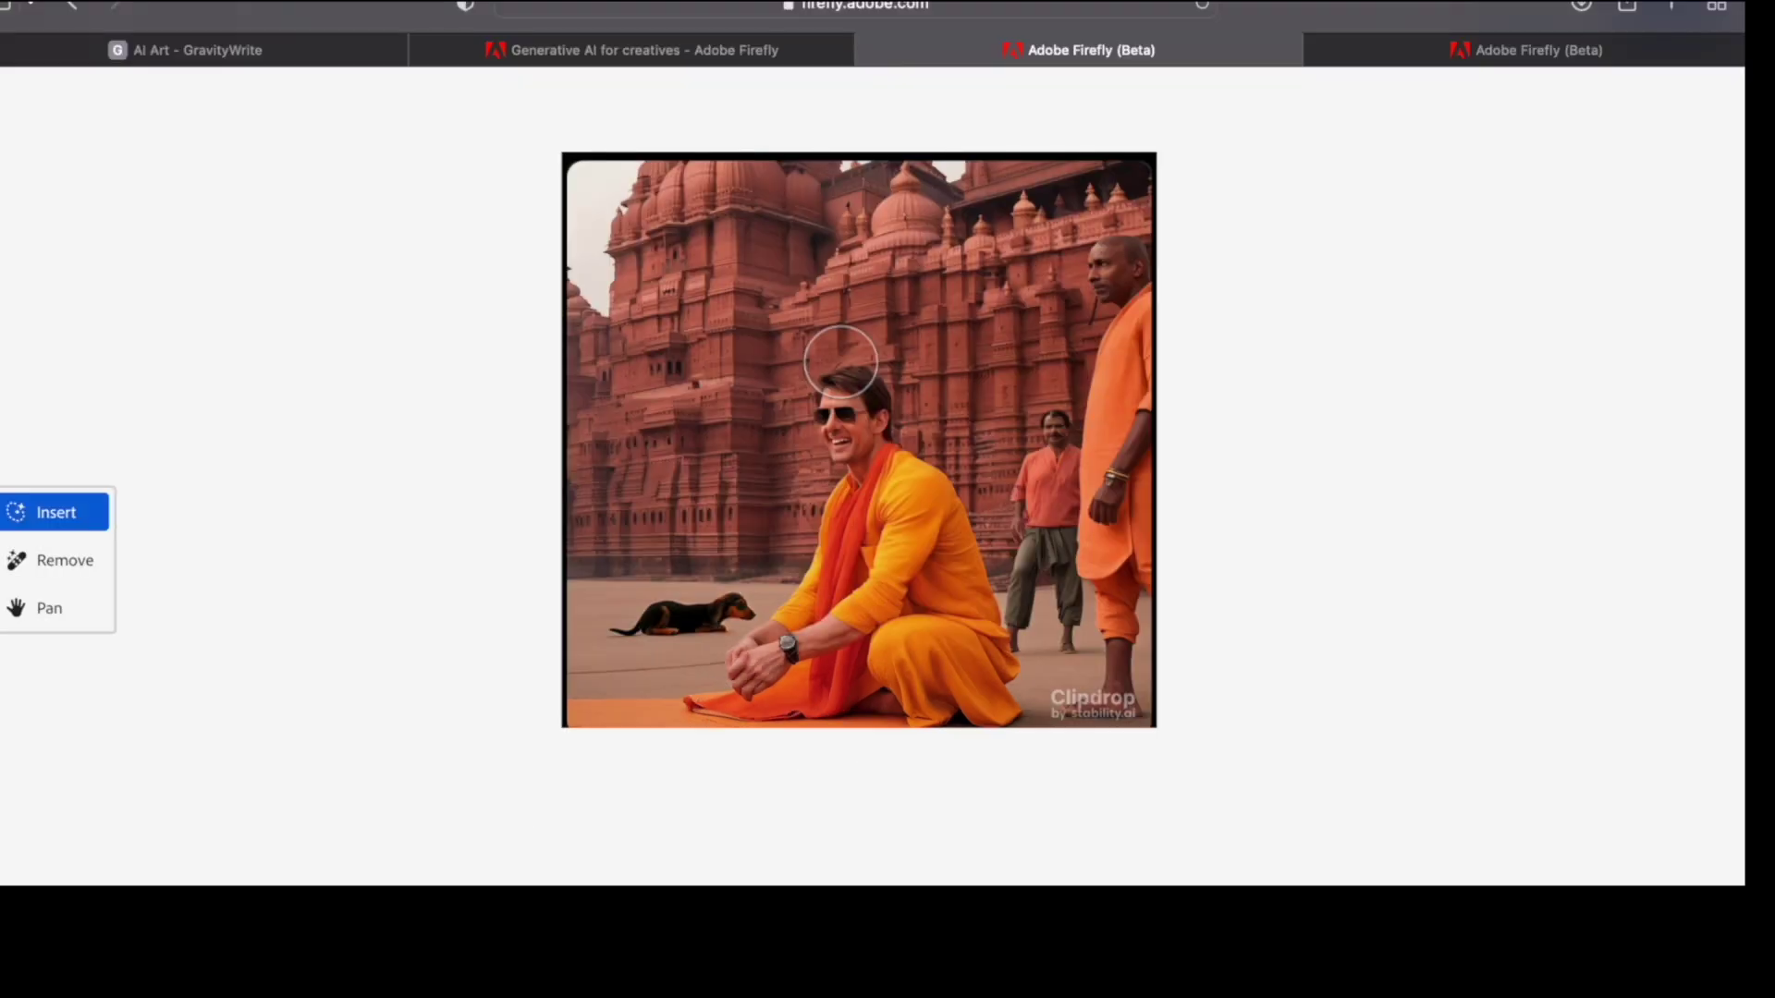
Brush over the top of the seated man's head, generate a "hat" and choose the fourth variation, the orange-red cap
drag(806, 364, 873, 368)
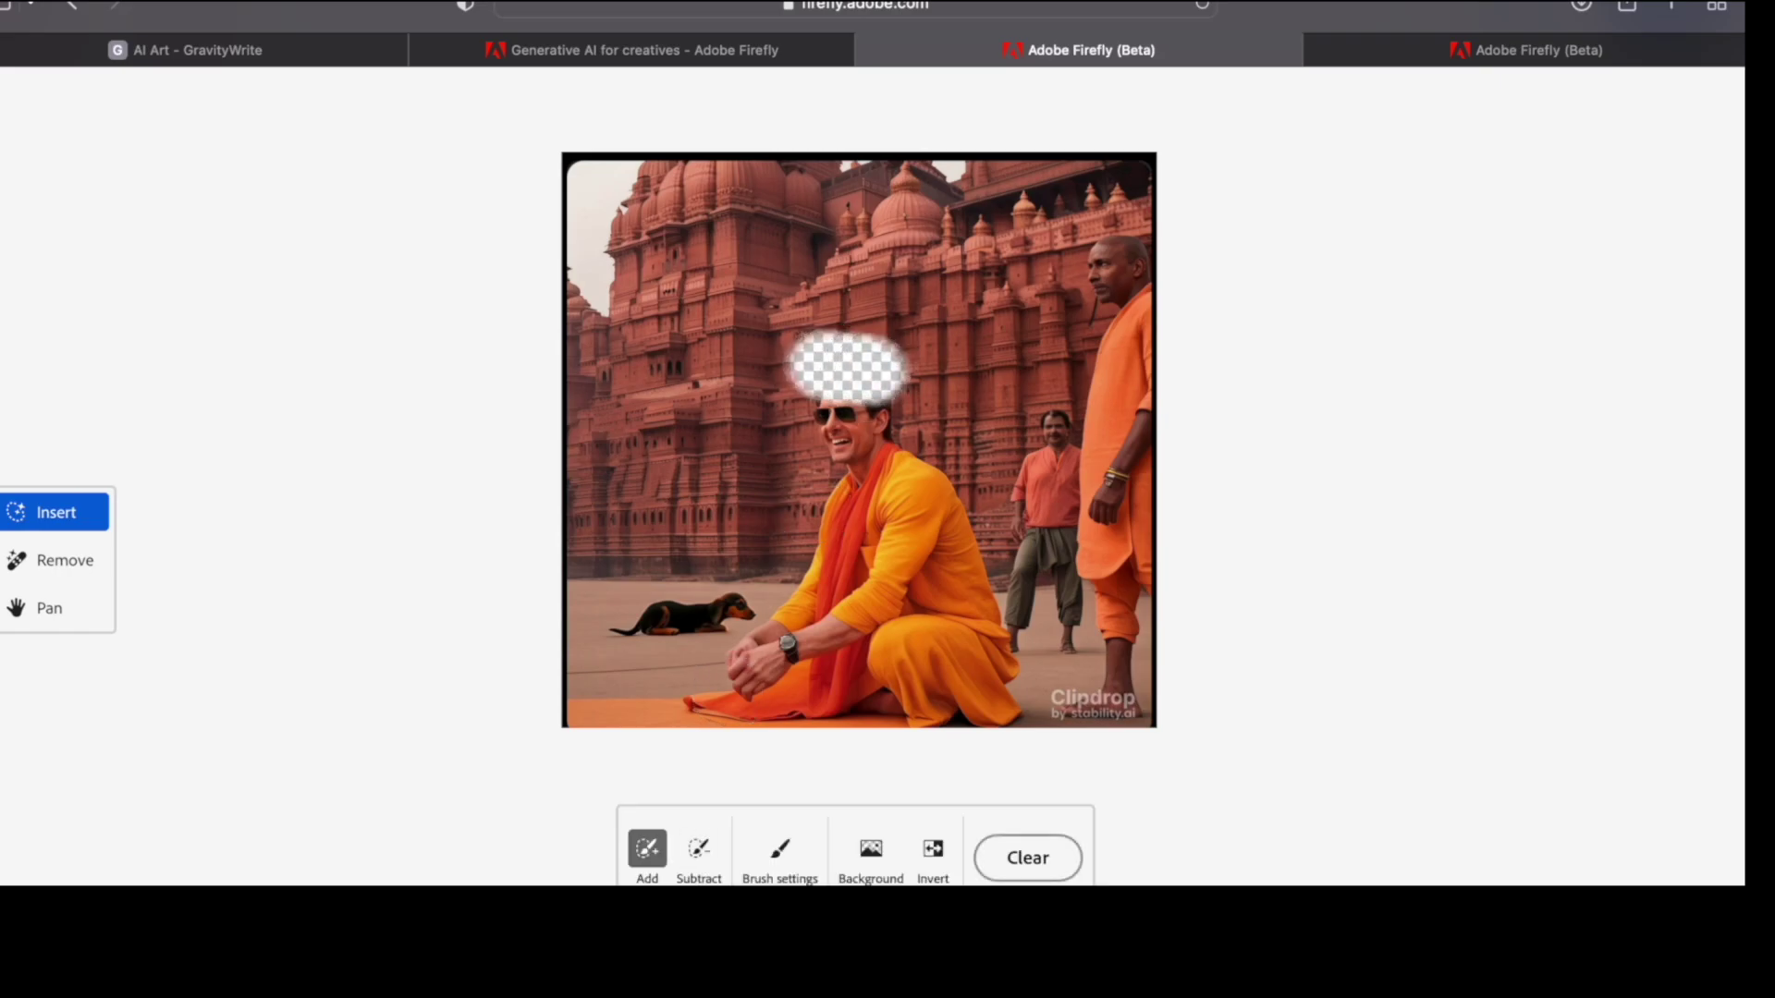
text(hat)
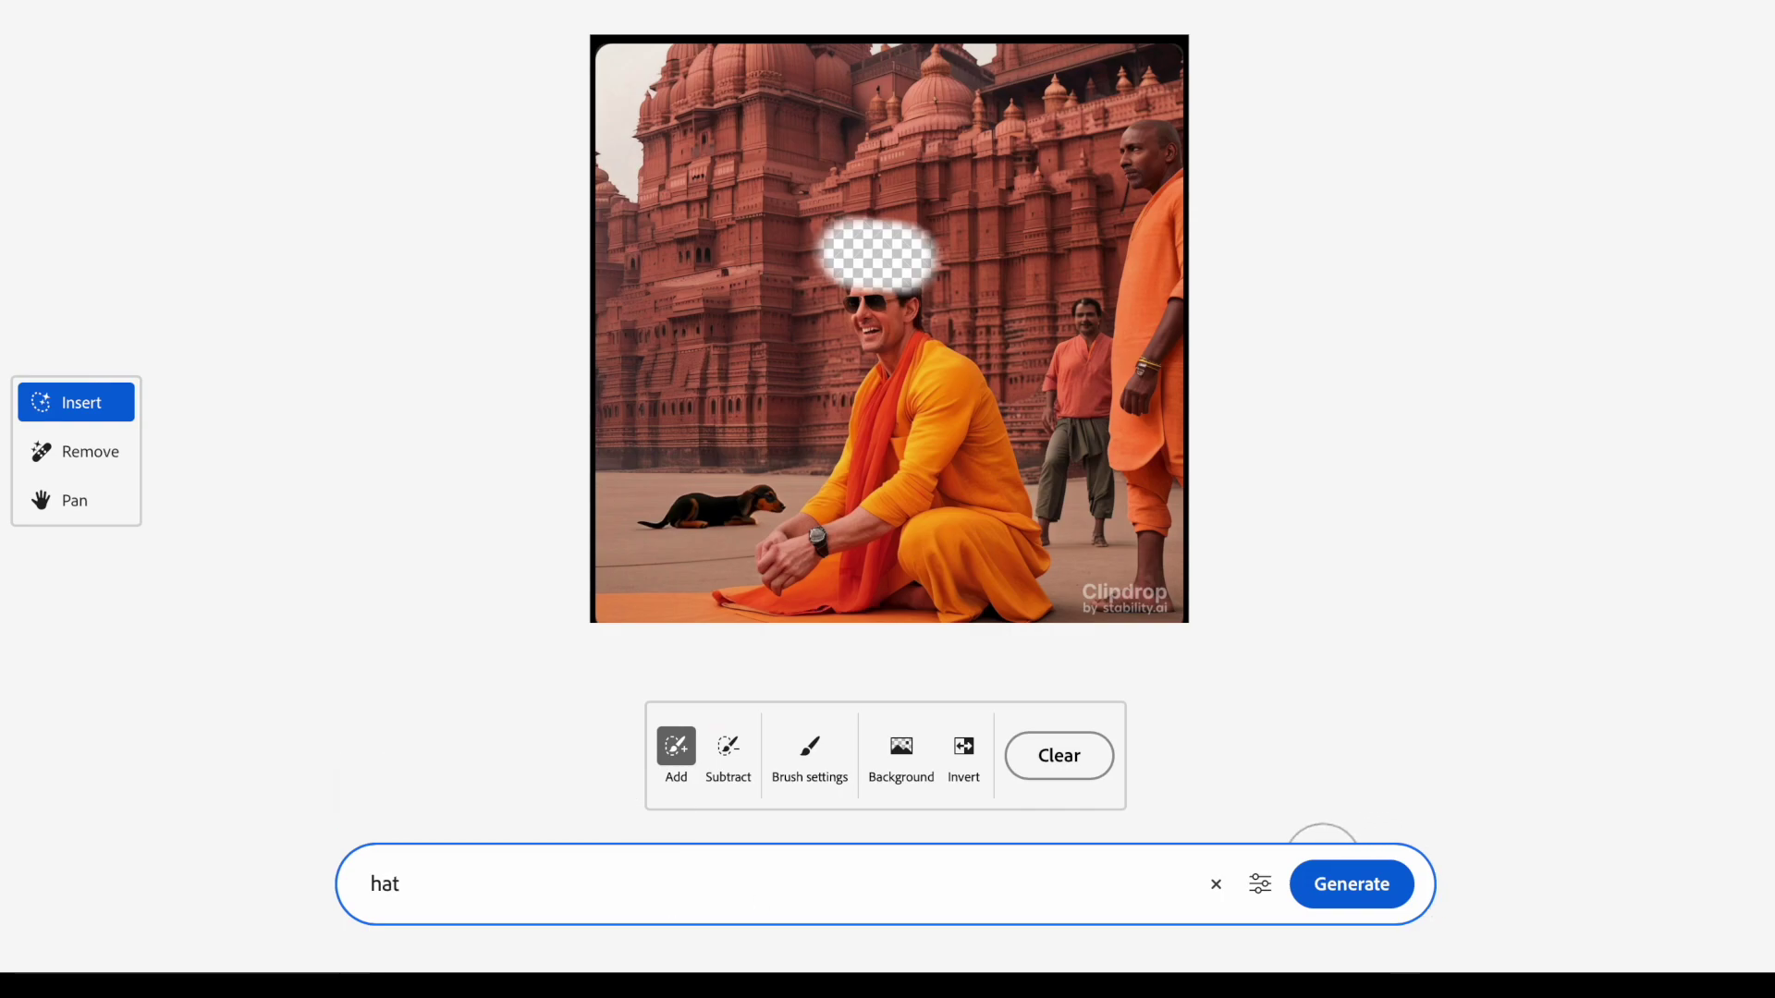
key(Return)
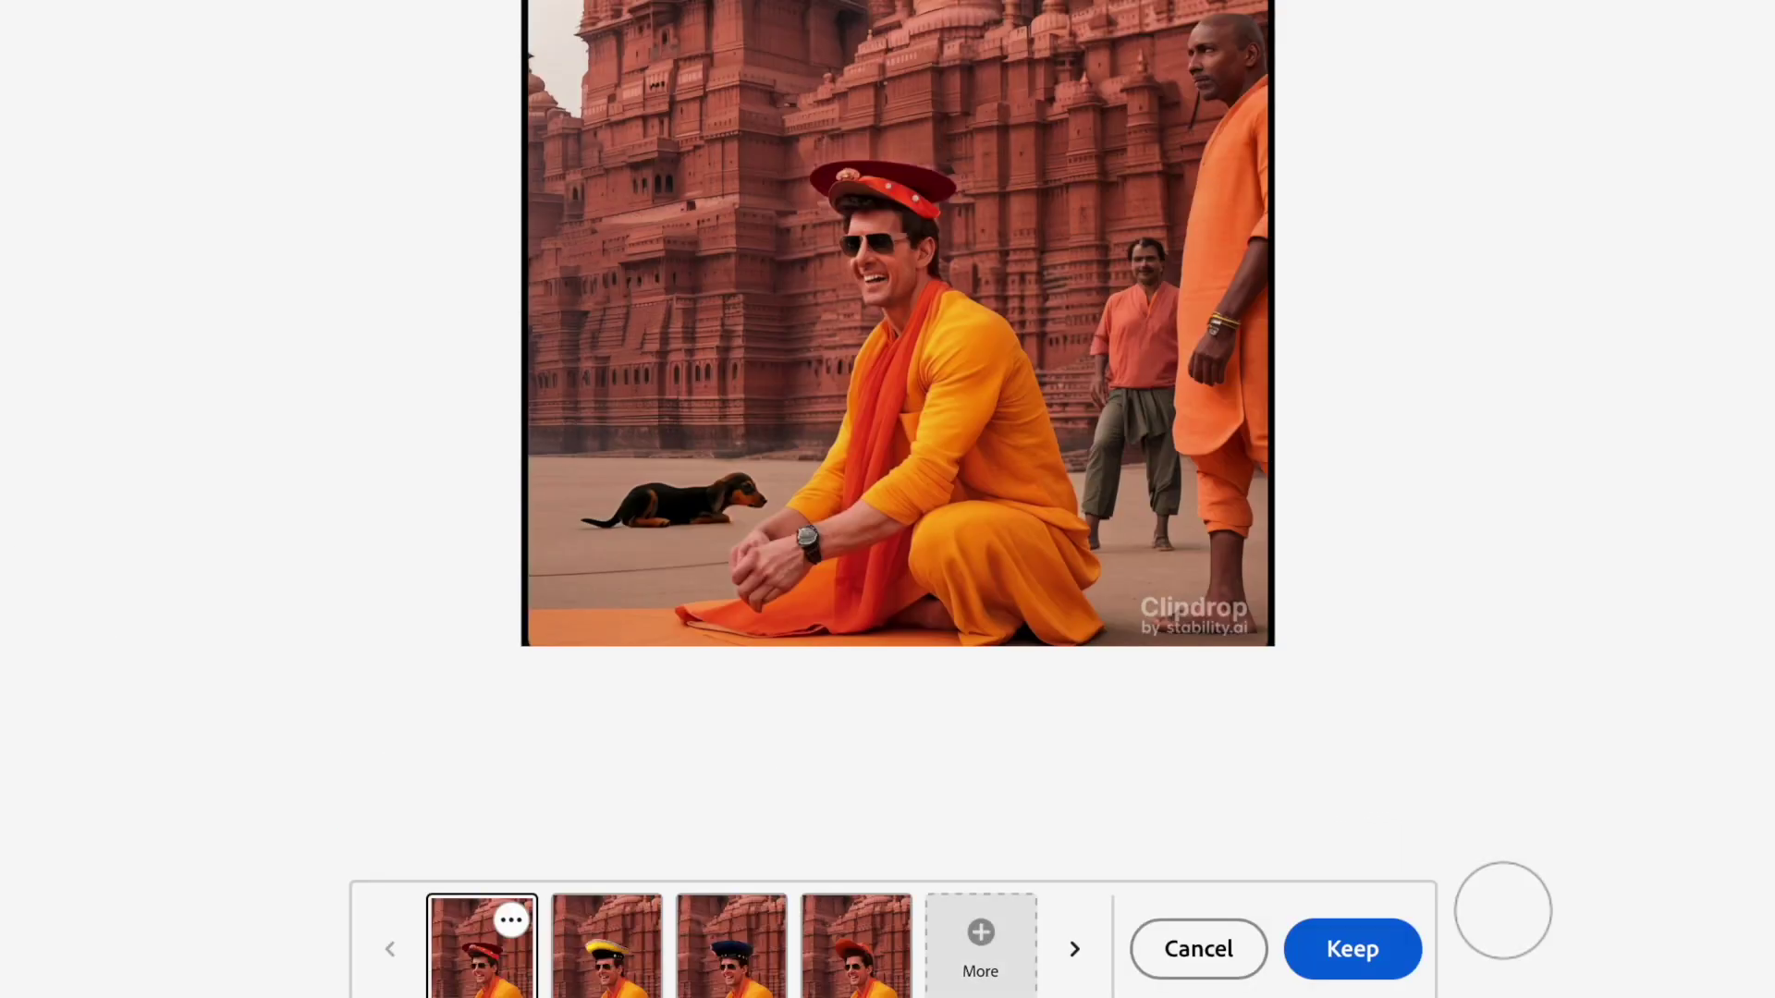
click(622, 972)
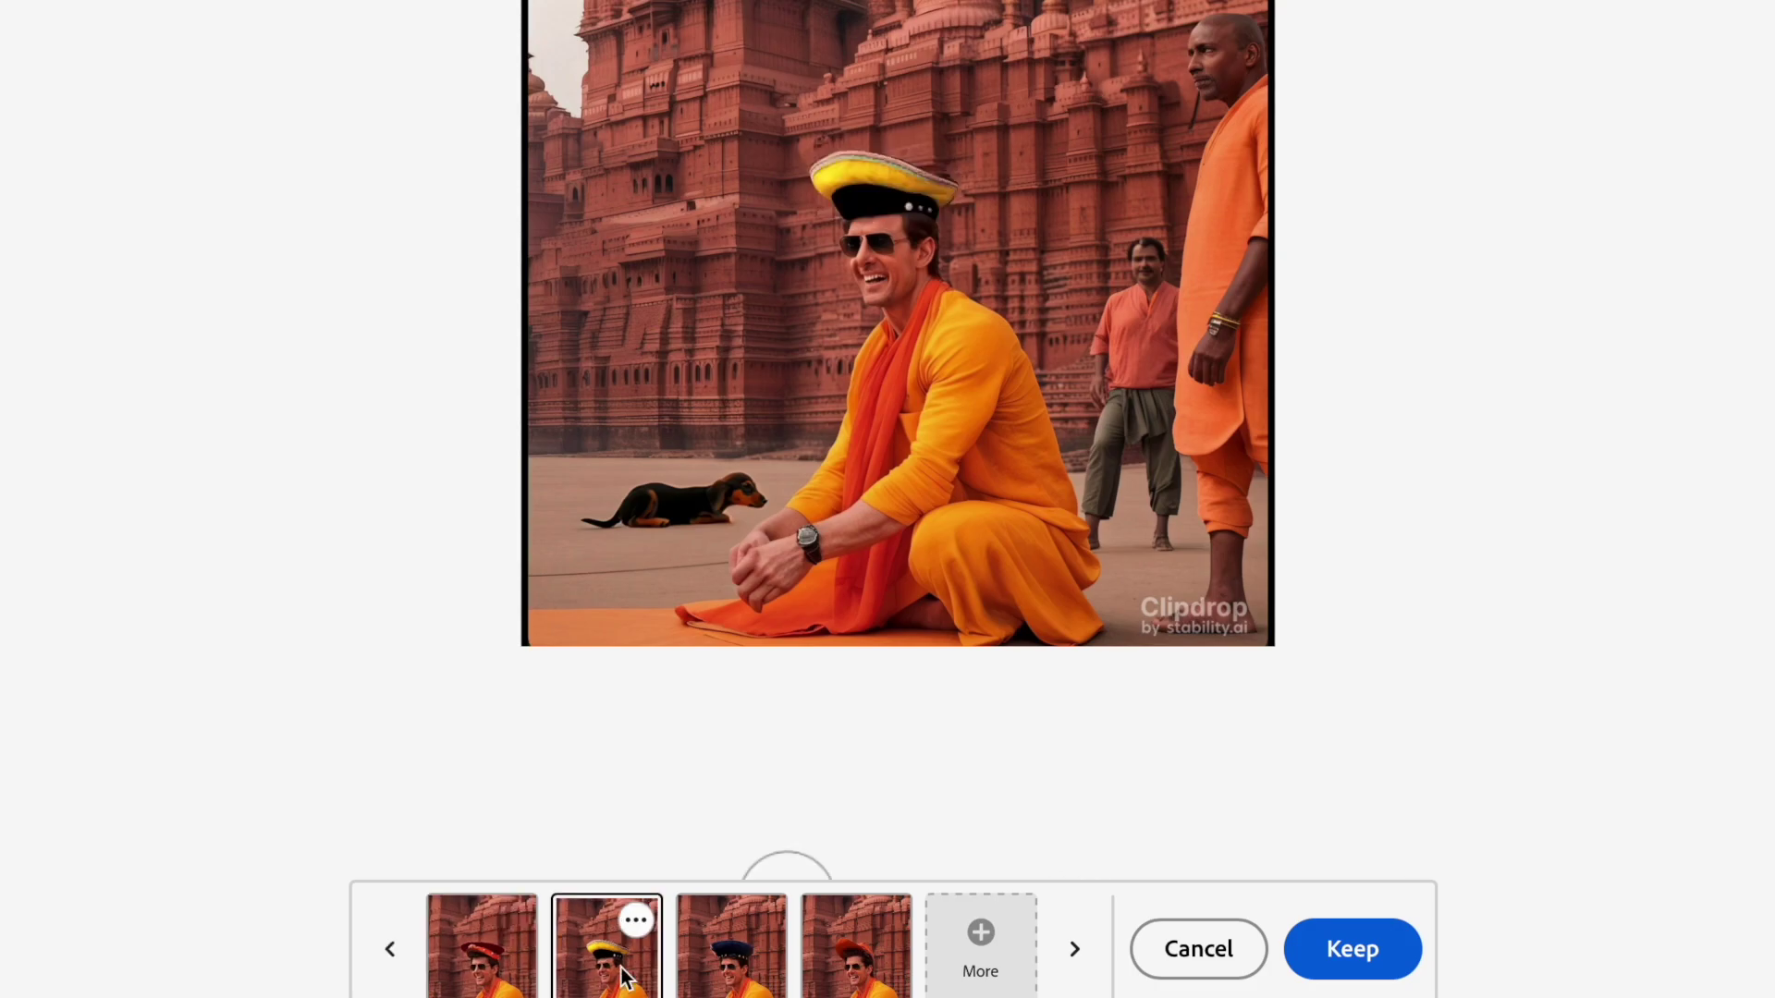
click(731, 971)
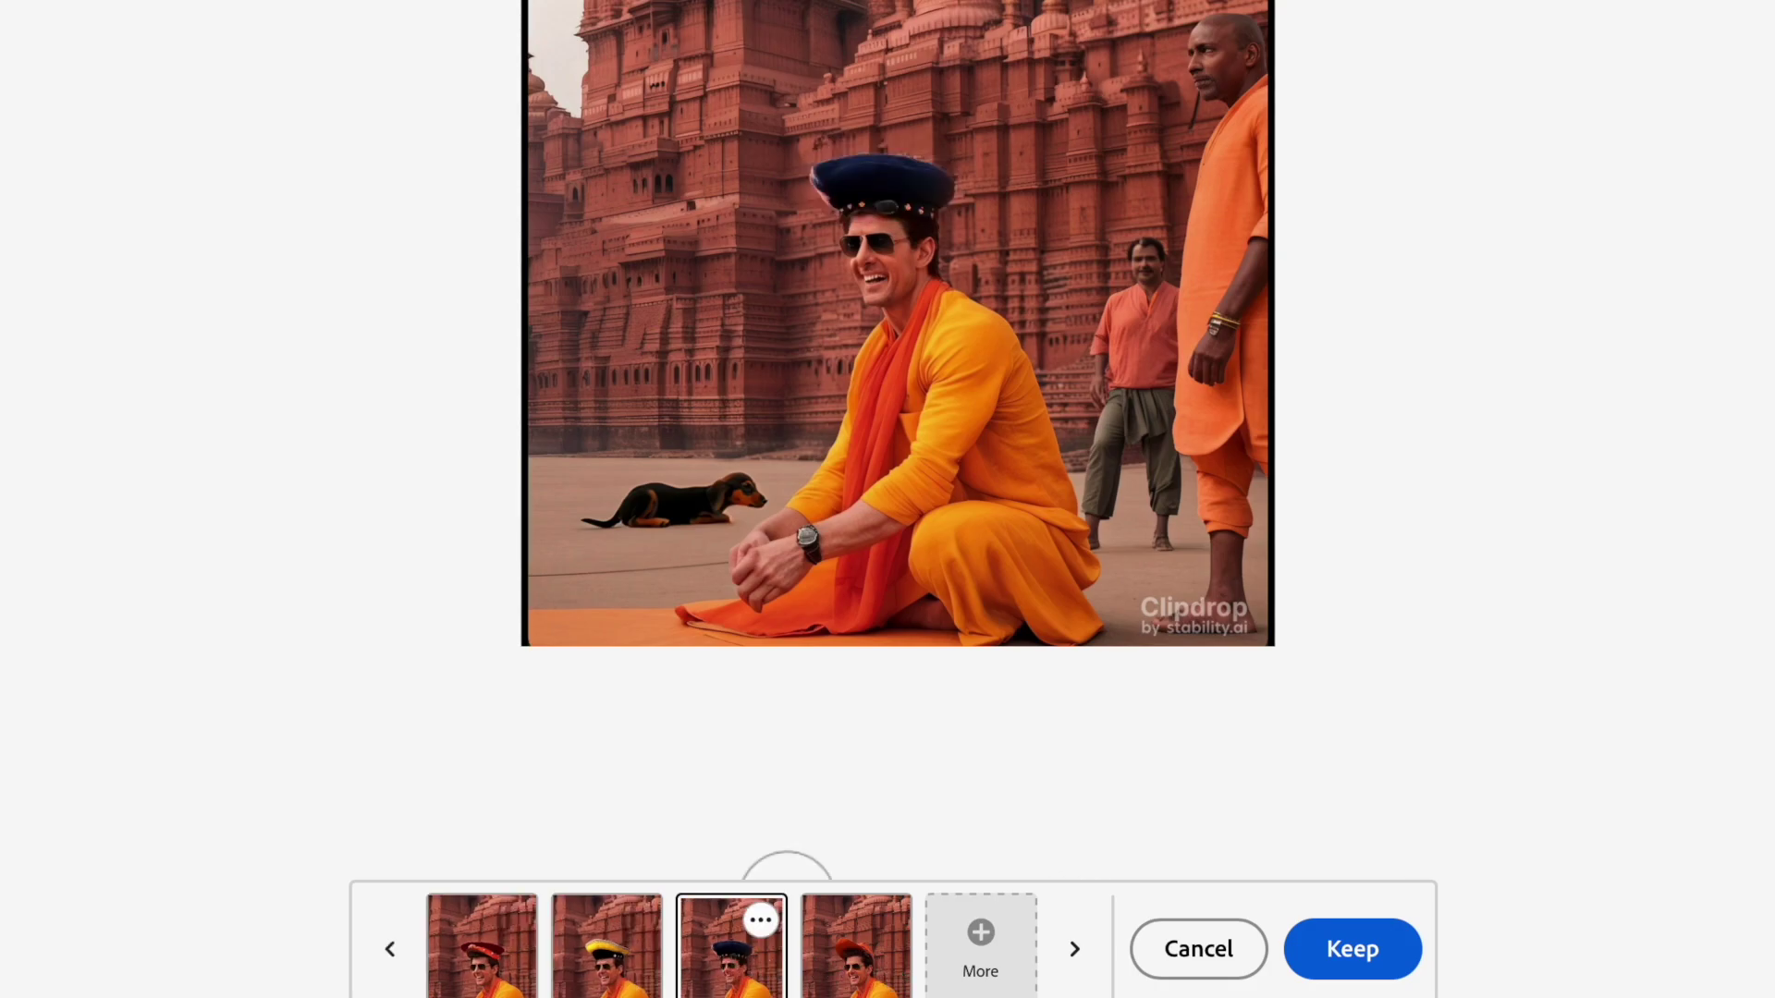
click(891, 977)
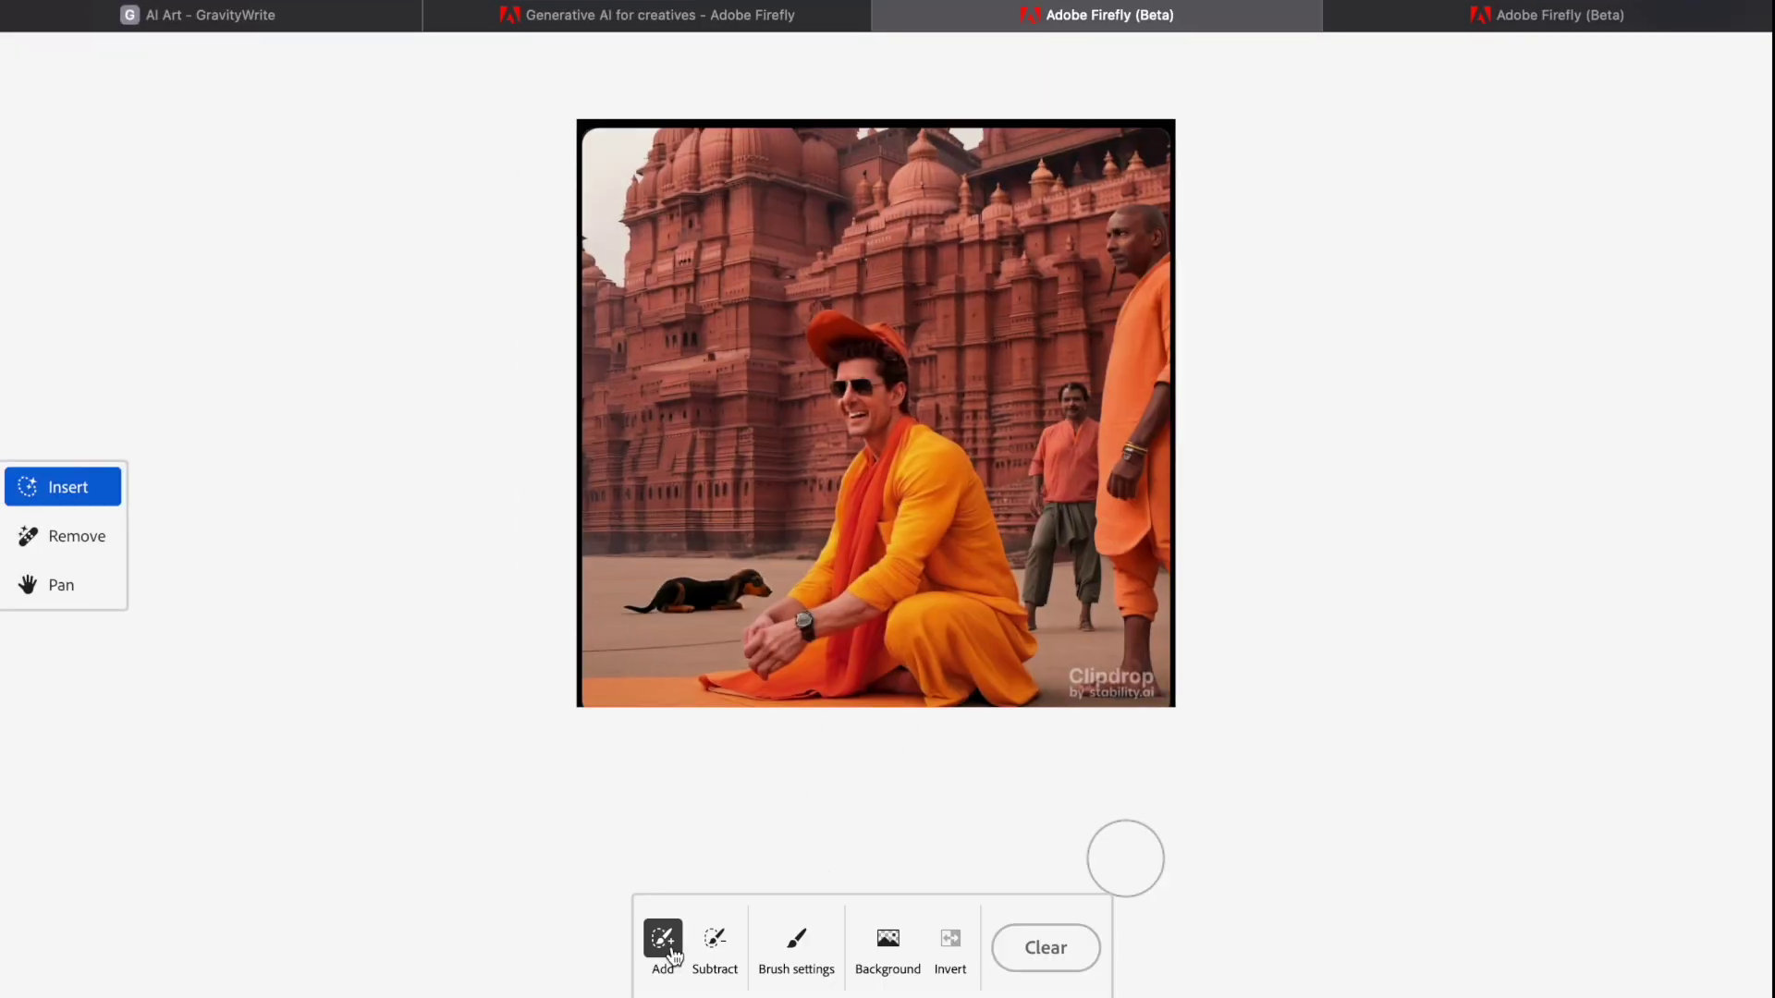
Brush out a small patch of ground beside the seated man's hands and insert a blue water bottle there
scroll(876, 781, down, 2)
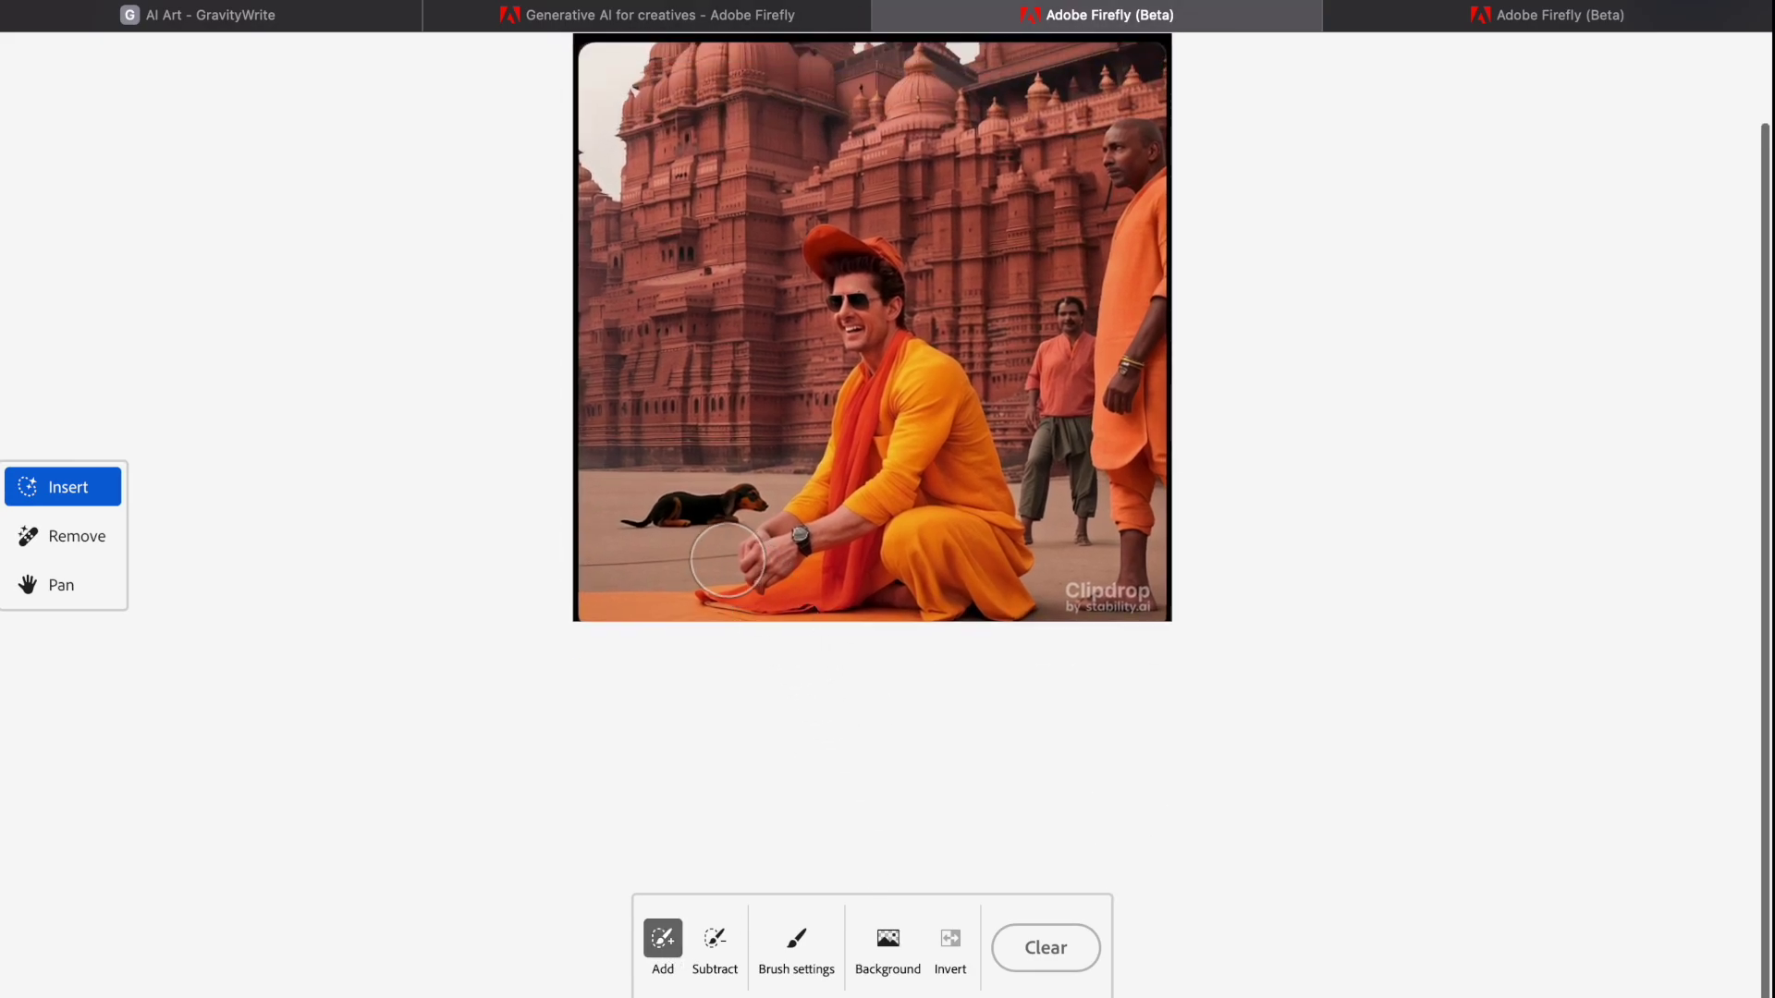
drag(706, 547, 706, 562)
click(583, 986)
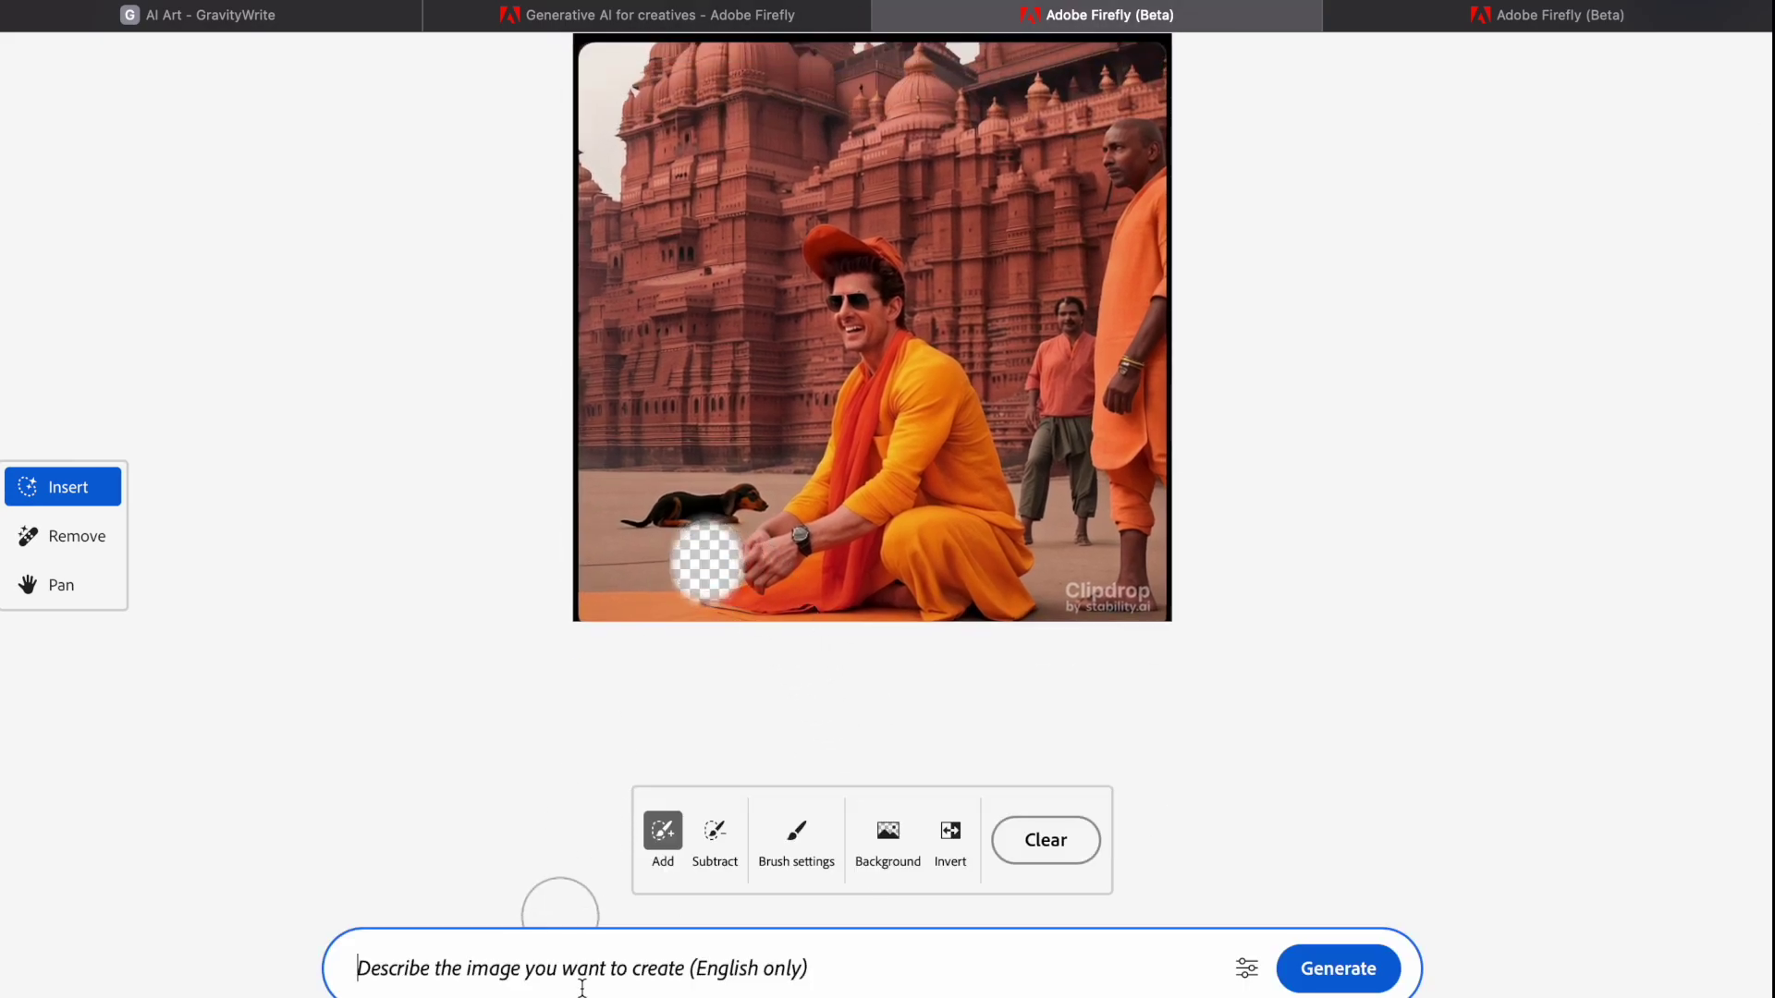
text(a)
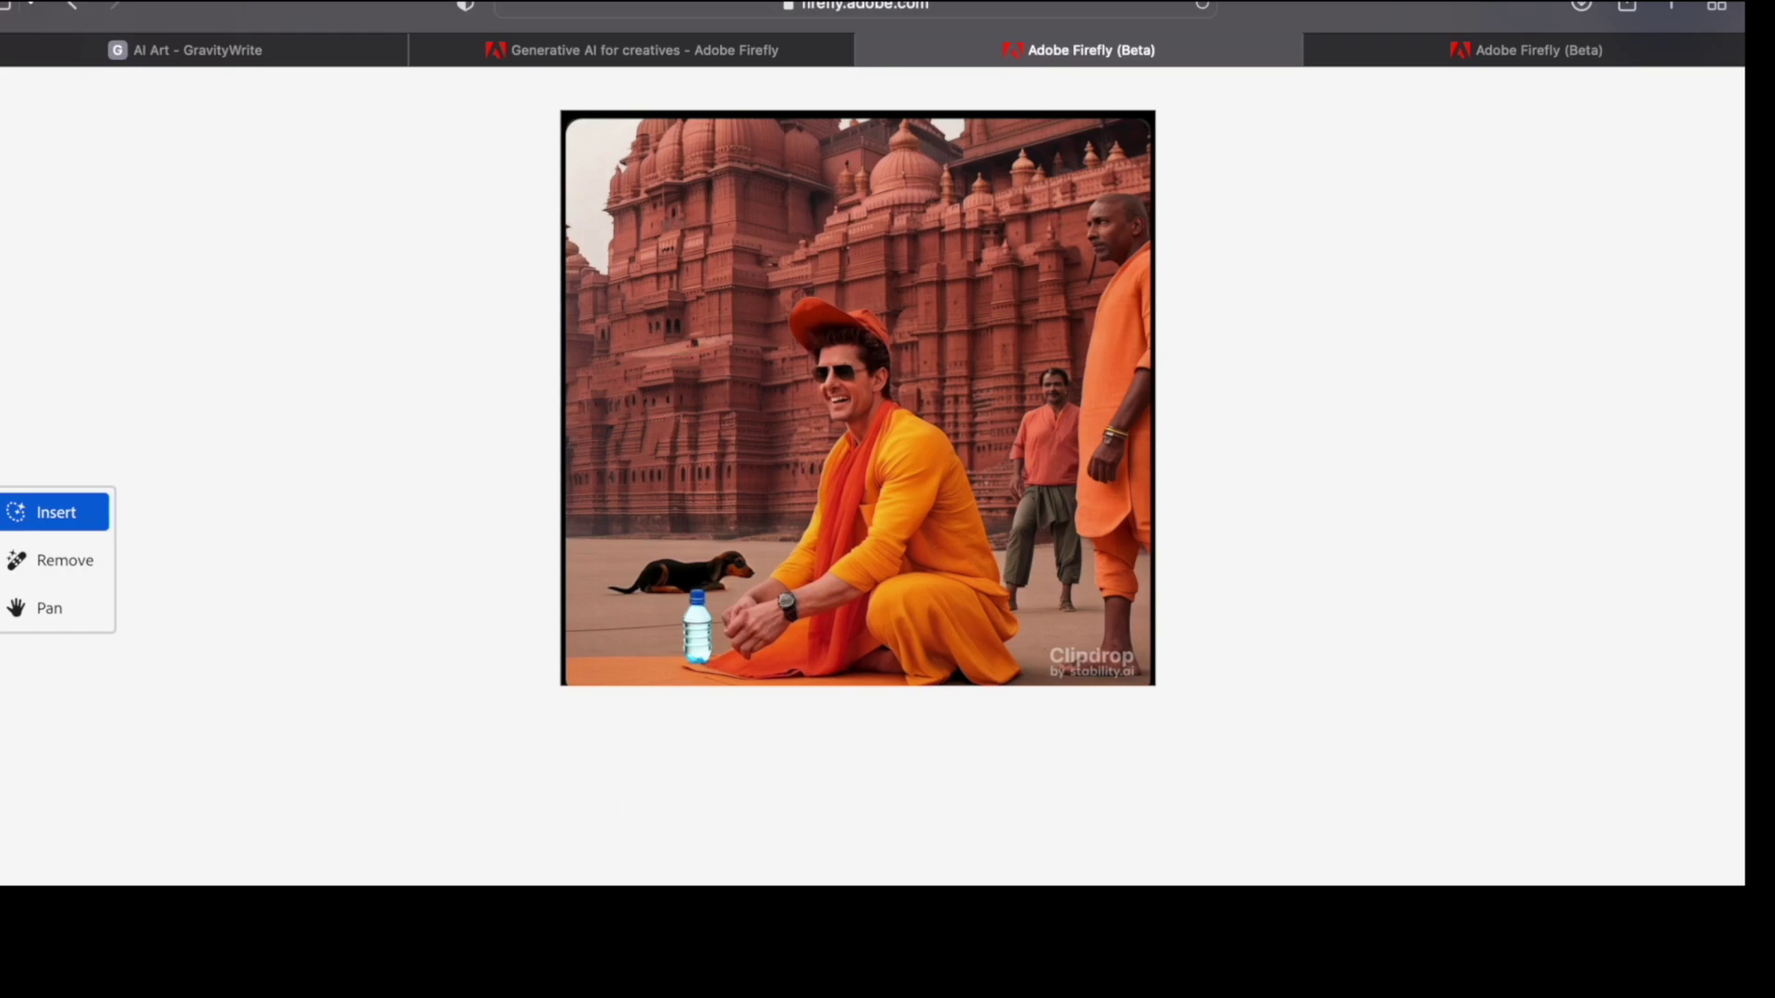
Brush out a tall vertical area in front of the temple wall, just behind the black puppy
drag(664, 405, 654, 529)
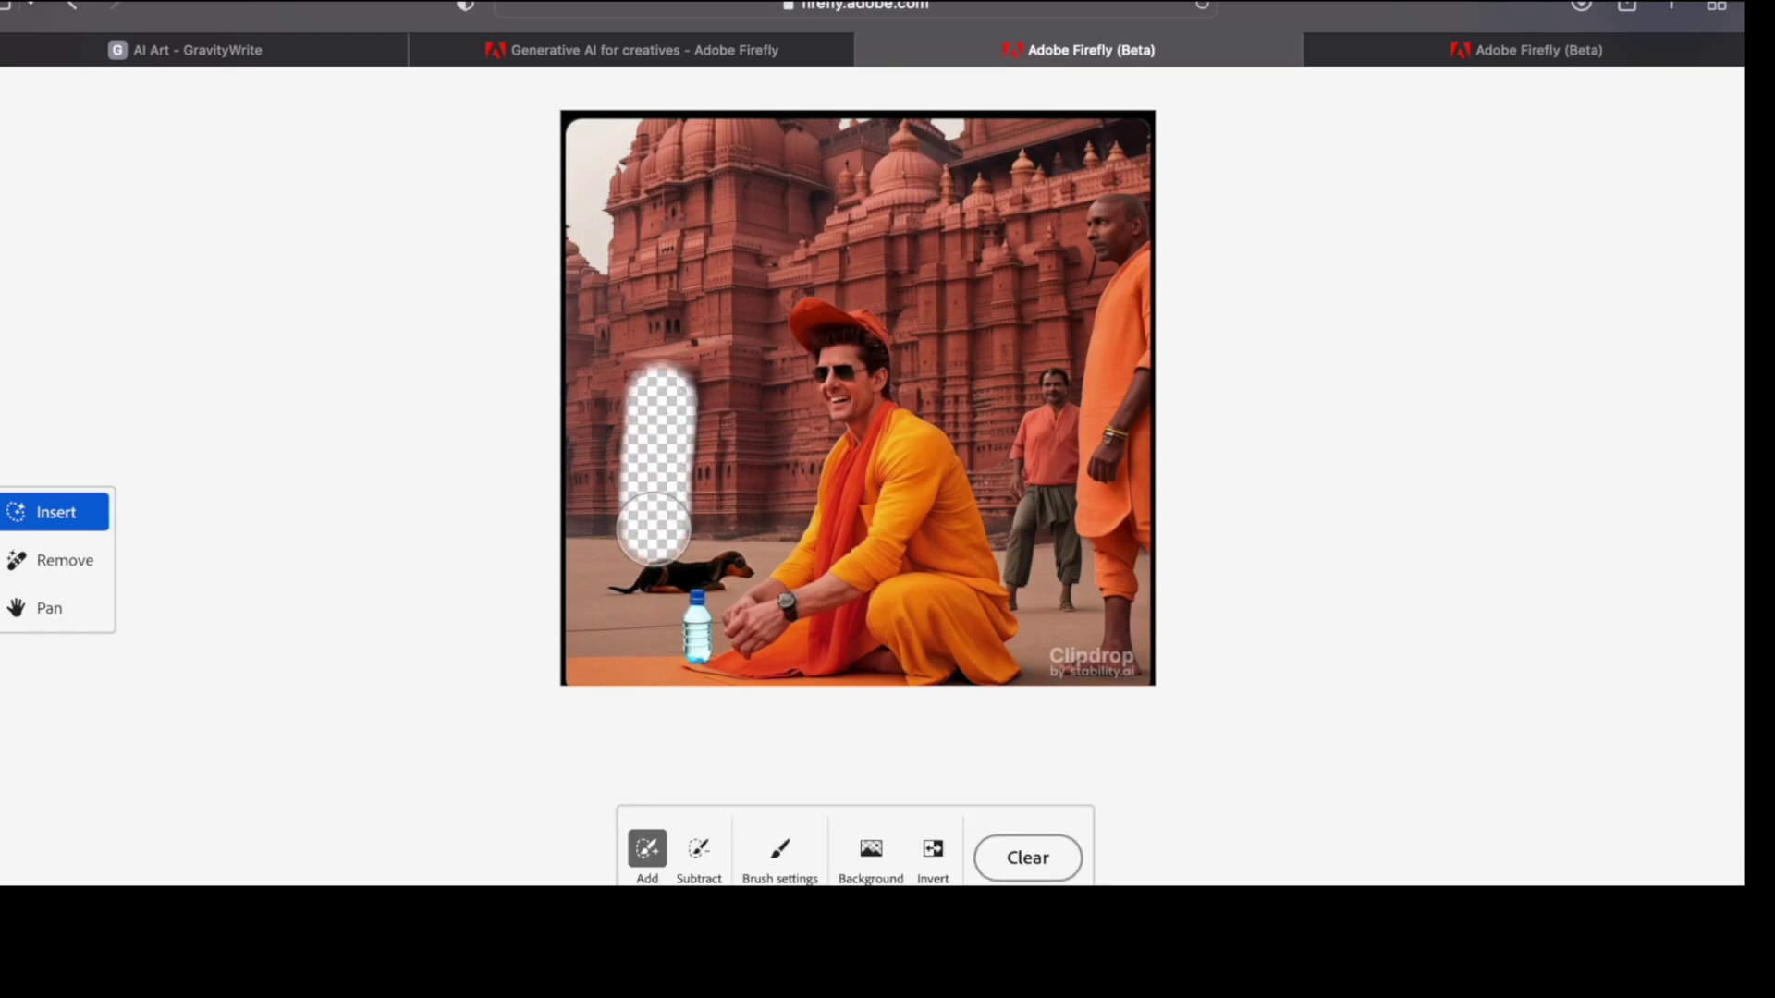